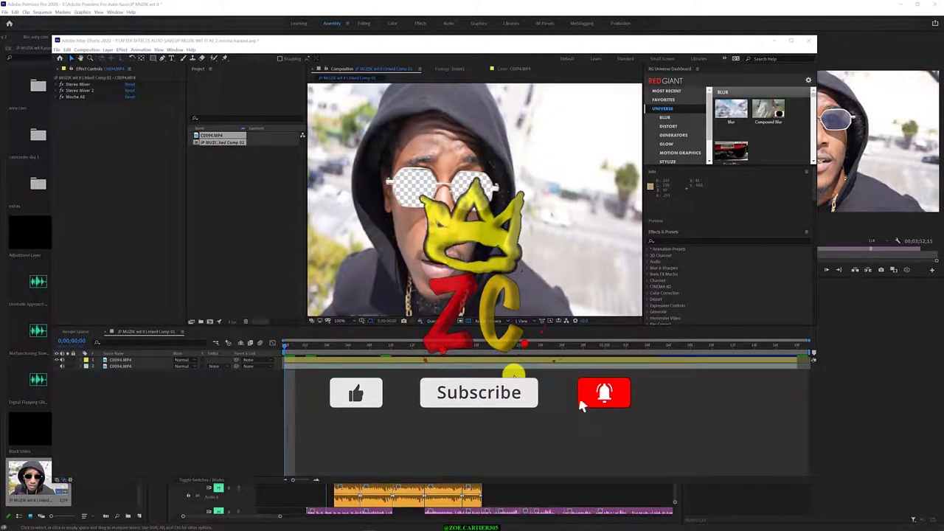
# Show the lower clip again, review the top clip's Mocha AE properties, then hide it again
pyautogui.click(57, 365)
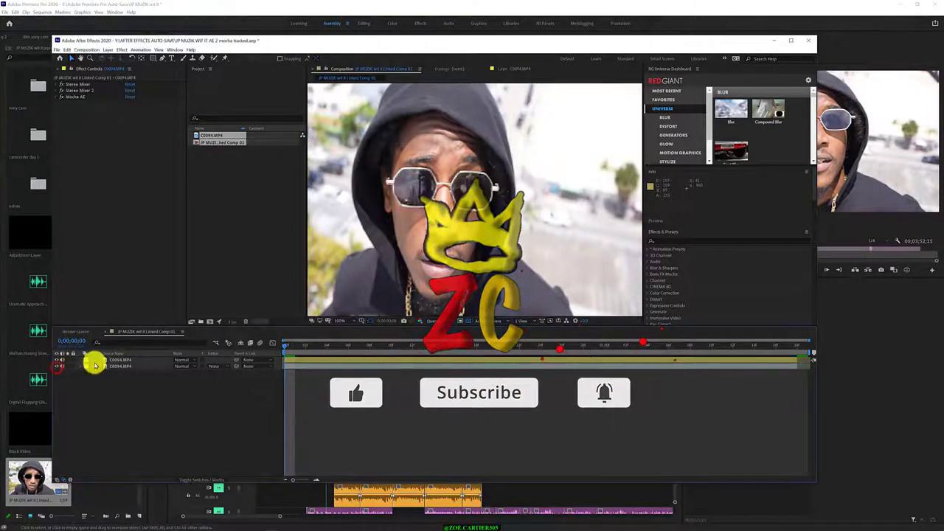
pyautogui.click(116, 361)
pyautogui.click(80, 359)
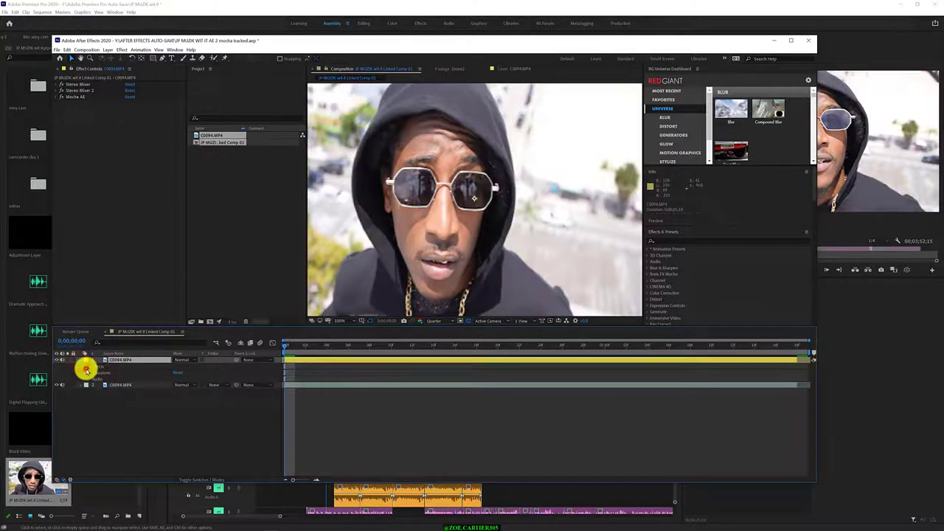
pyautogui.click(93, 377)
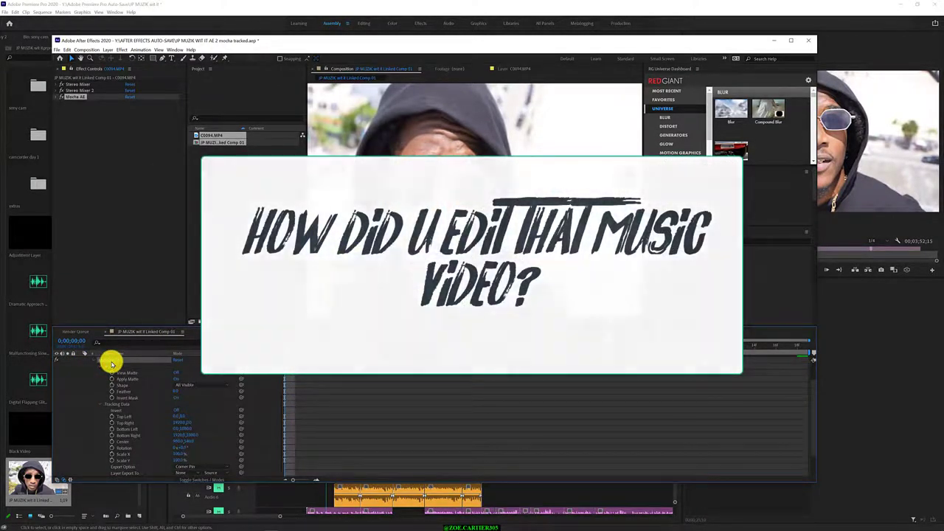
pyautogui.click(91, 361)
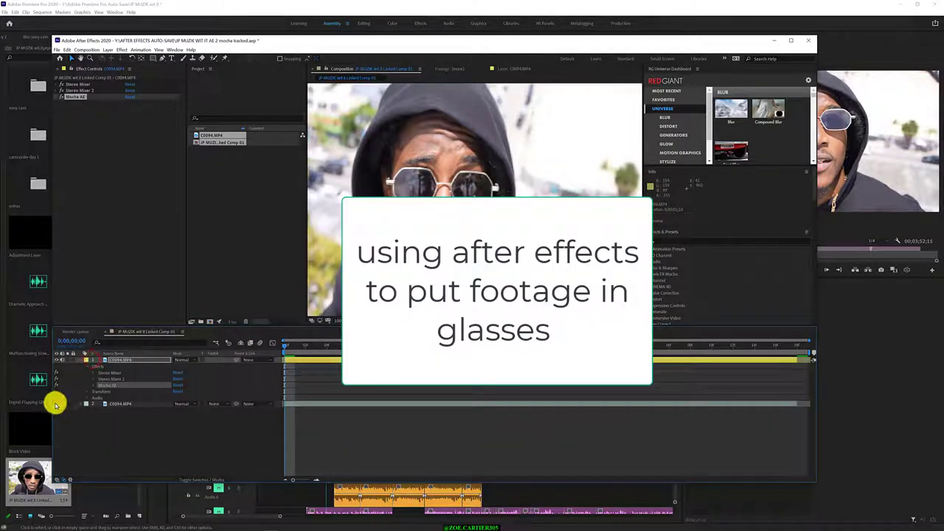
pyautogui.click(57, 403)
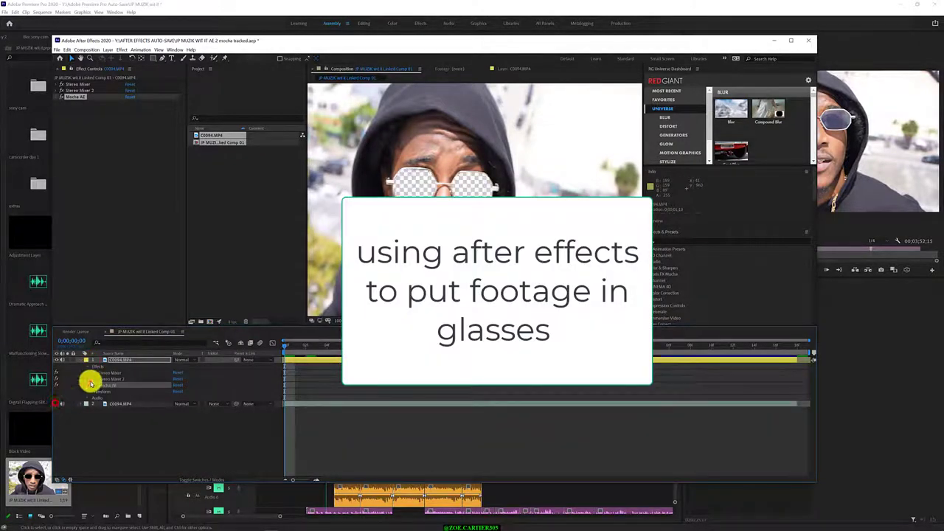
pyautogui.click(128, 359)
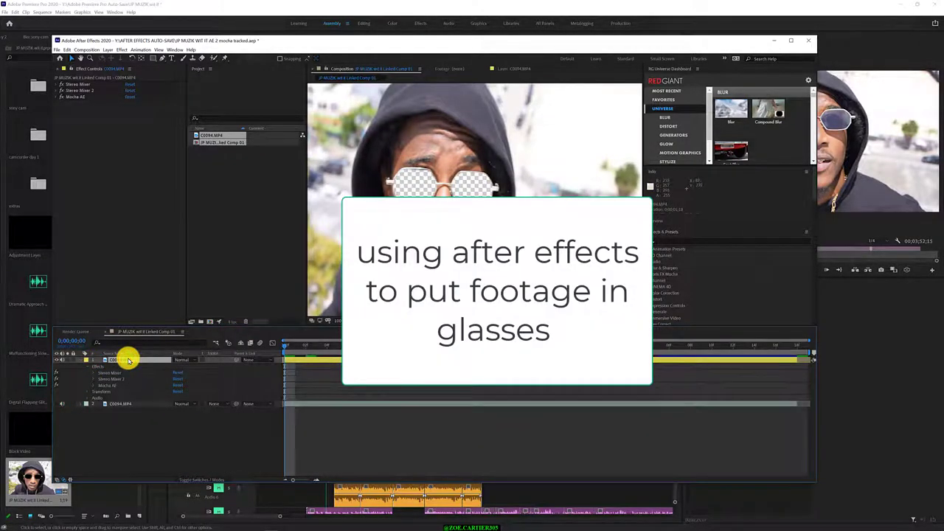
# Add Null 1 and drag it onto the forehead, previewing to 0;00;01;15 and back
pyautogui.rightClick(136, 448)
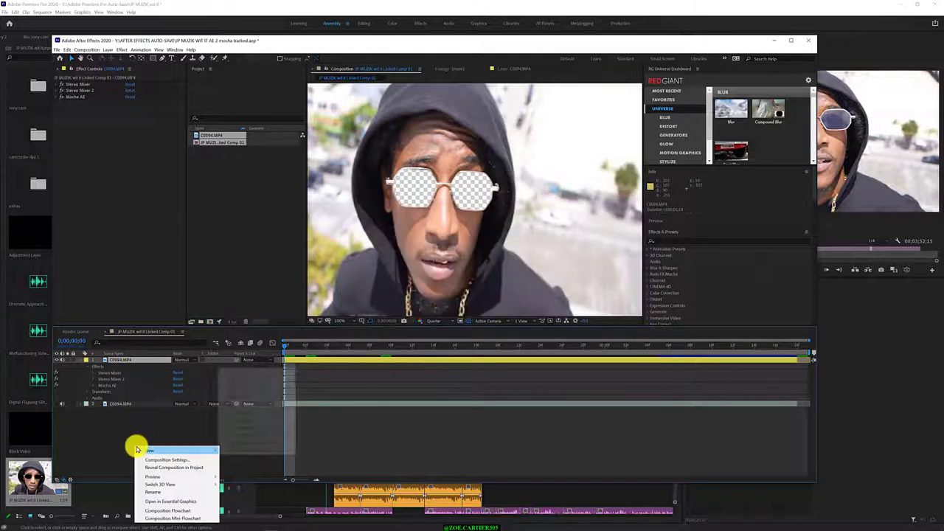
pyautogui.moveTo(137, 448)
pyautogui.click(251, 412)
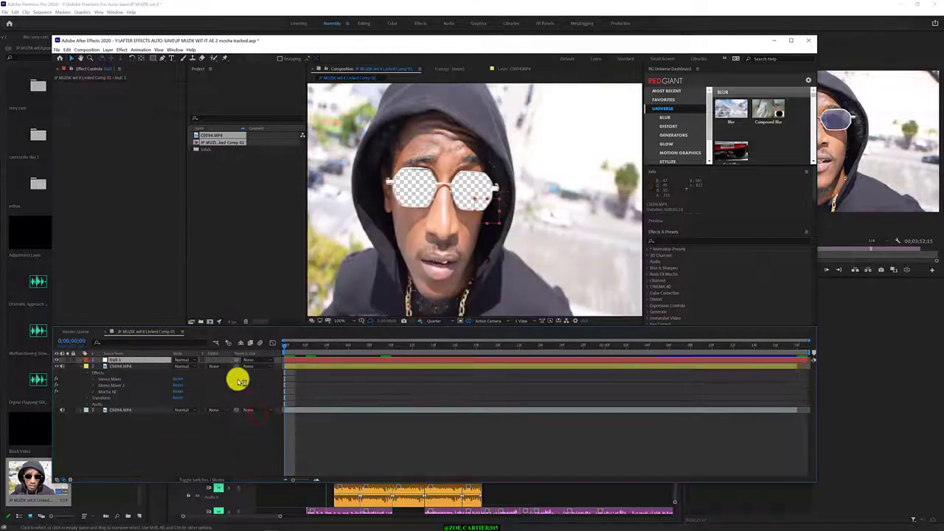
pyautogui.click(105, 137)
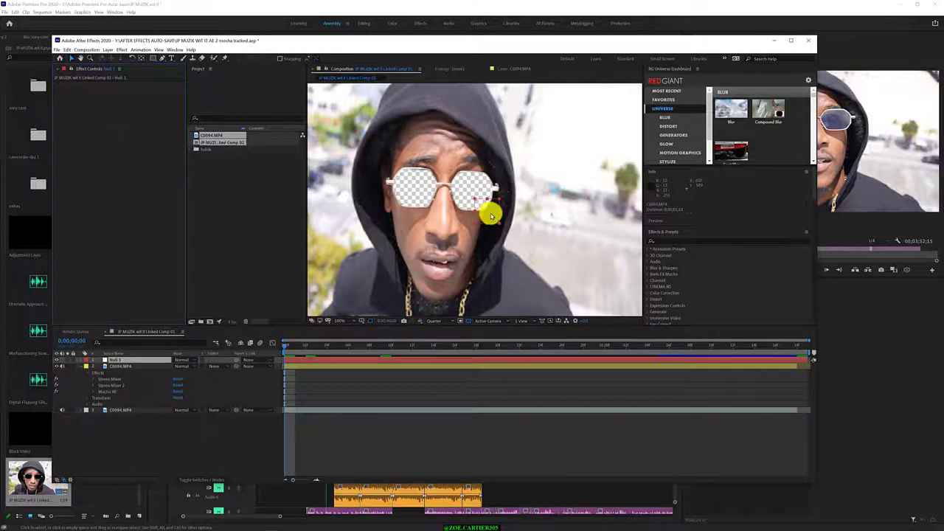
pyautogui.moveTo(490, 216)
pyautogui.mouseDown()
pyautogui.moveTo(448, 153)
pyautogui.moveTo(581, 218)
pyautogui.moveTo(447, 157)
pyautogui.mouseUp()
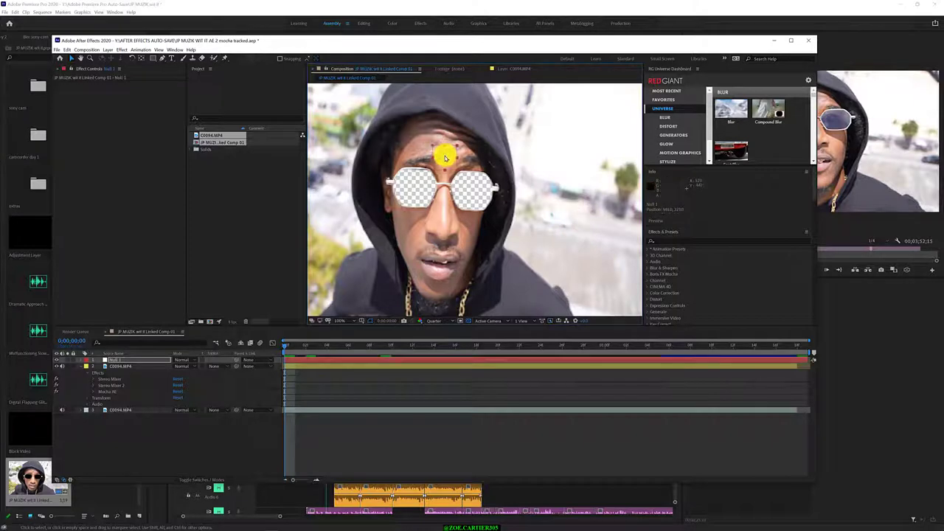
pyautogui.moveTo(286, 345); pyautogui.dragTo(763, 376)
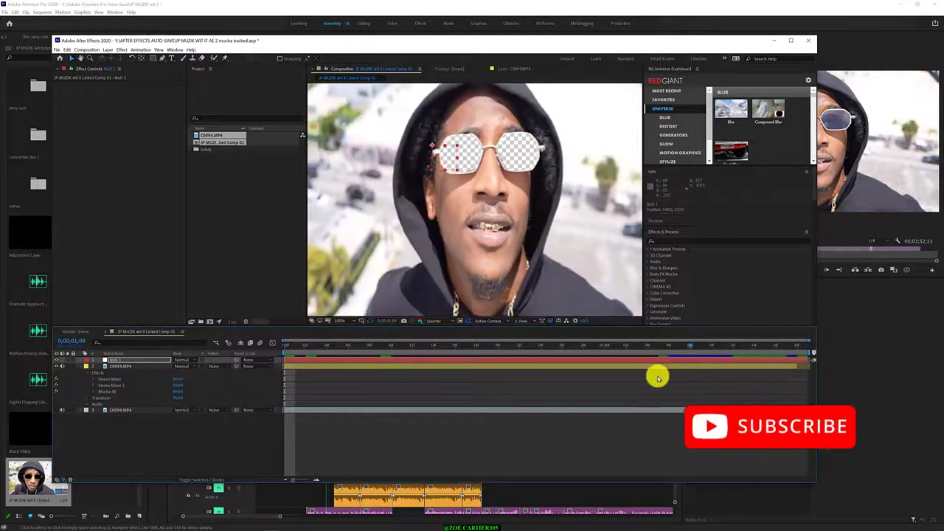
pyautogui.moveTo(763, 377); pyautogui.dragTo(260, 379)
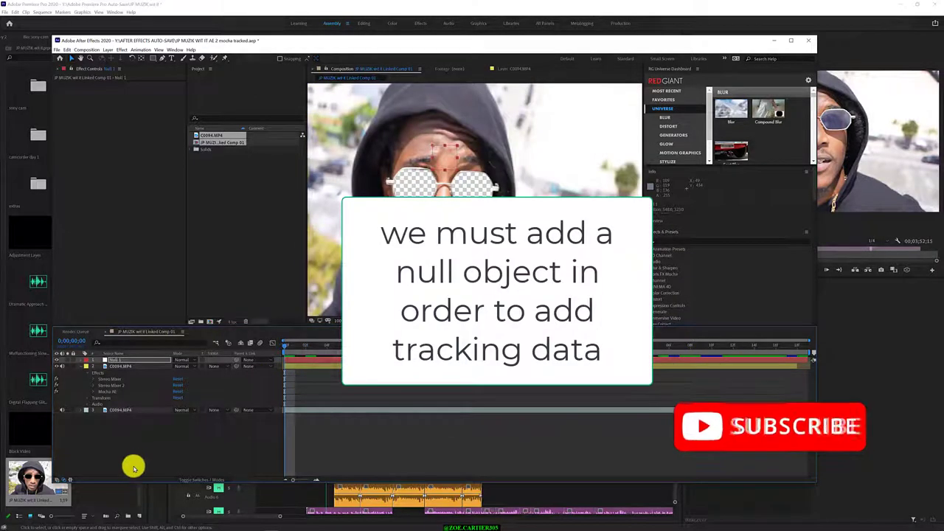
# Start Track Motion on C0094.MP4 and set Track Point 1 just above the glasses bridge
pyautogui.click(130, 366)
pyautogui.rightClick(131, 367)
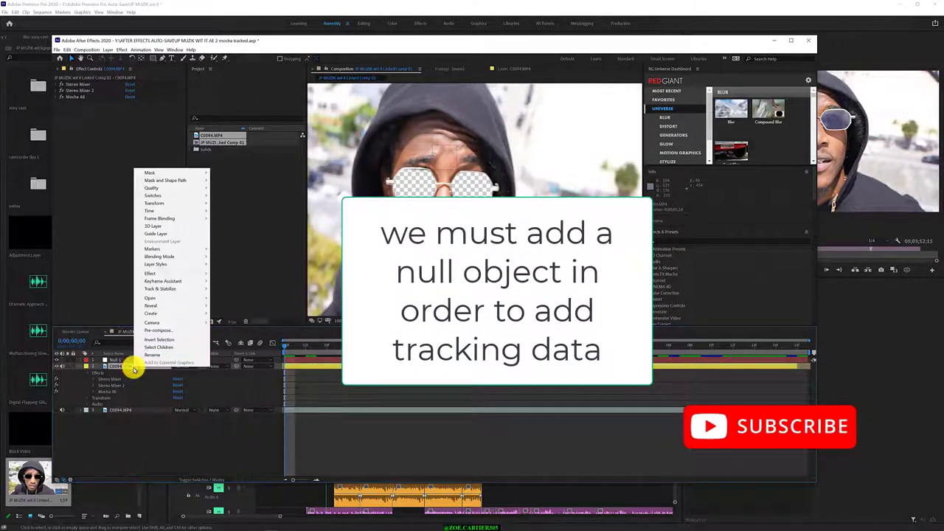
pyautogui.click(243, 303)
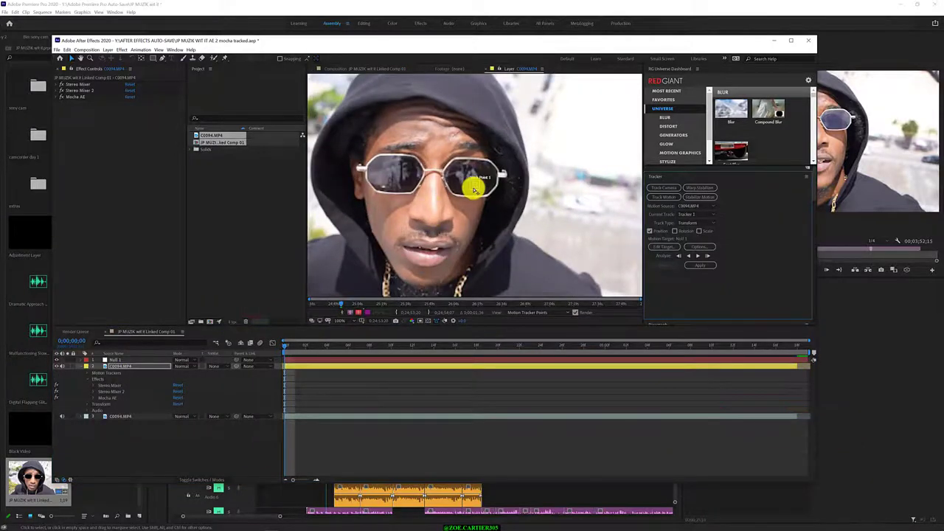
pyautogui.moveTo(478, 183)
pyautogui.mouseDown()
pyautogui.moveTo(486, 185)
pyautogui.moveTo(437, 154)
pyautogui.moveTo(444, 171)
pyautogui.moveTo(439, 159)
pyautogui.mouseUp()
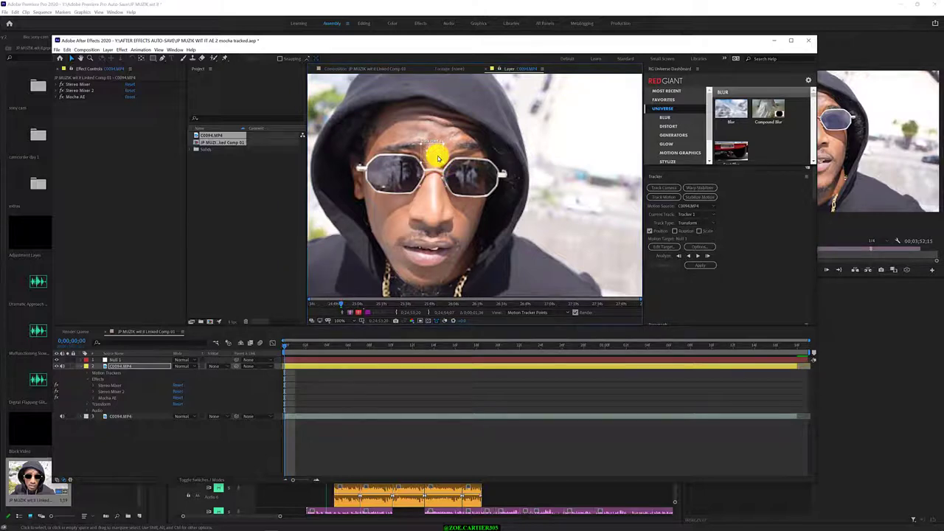
pyautogui.moveTo(437, 156); pyautogui.dragTo(442, 144)
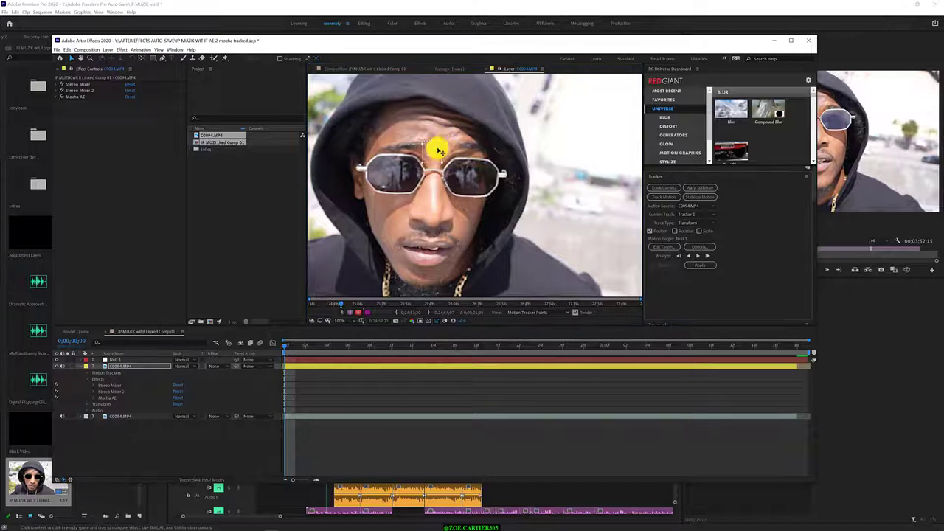
pyautogui.moveTo(435, 148); pyautogui.dragTo(438, 164)
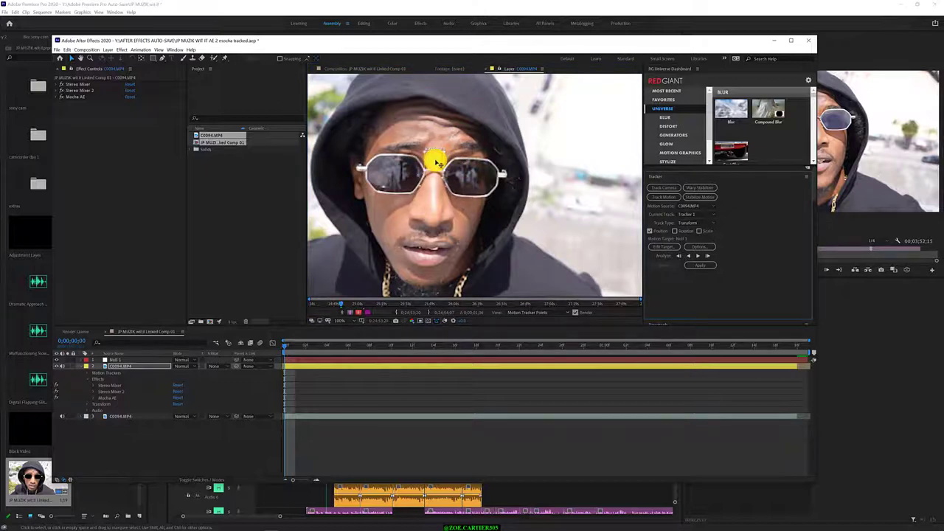
pyautogui.moveTo(438, 163); pyautogui.dragTo(442, 158)
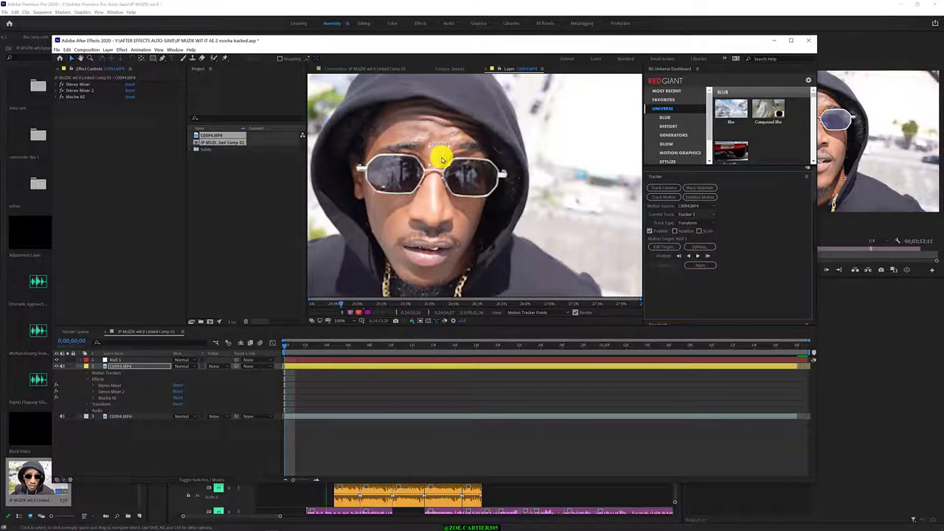
# Keep Track Type as Transform, set Null 1 as motion target, and leave tracker Options unchanged
pyautogui.click(712, 223)
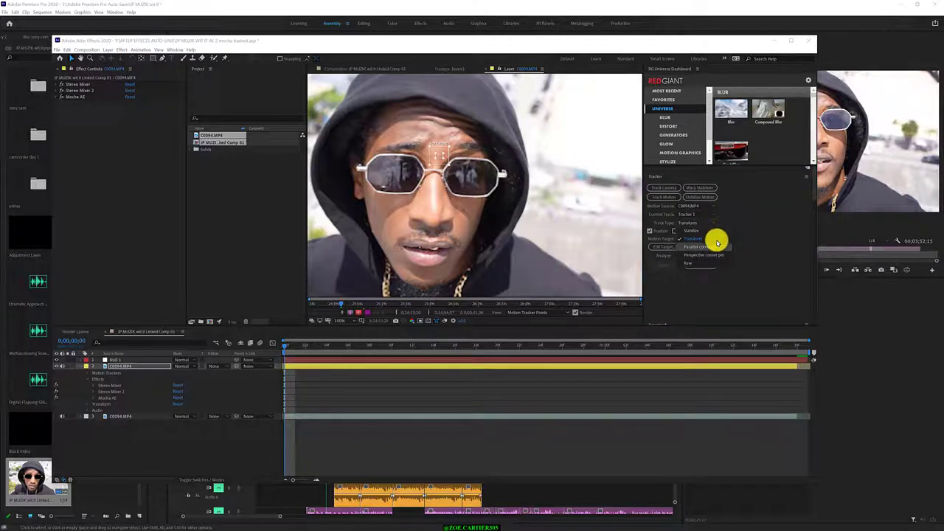
pyautogui.click(715, 239)
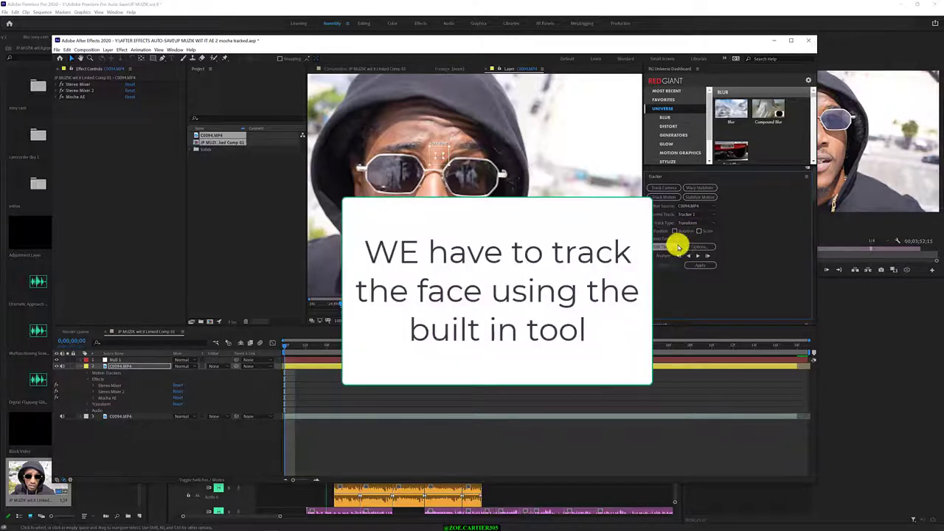
pyautogui.click(677, 246)
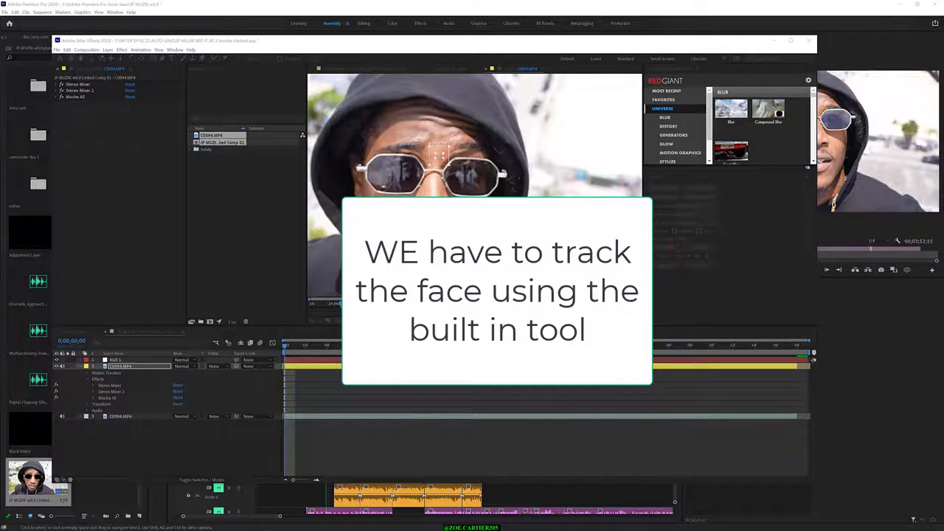
pyautogui.click(444, 281)
pyautogui.click(708, 245)
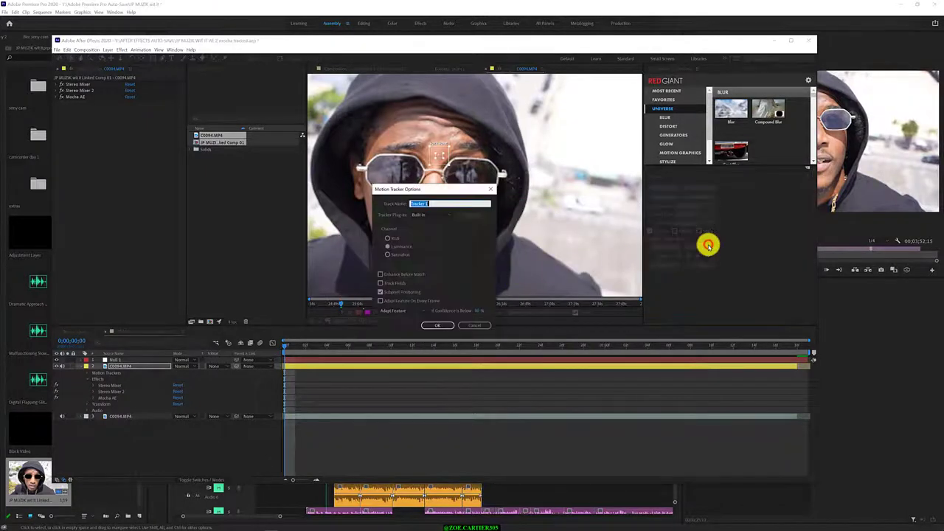
pyautogui.click(476, 325)
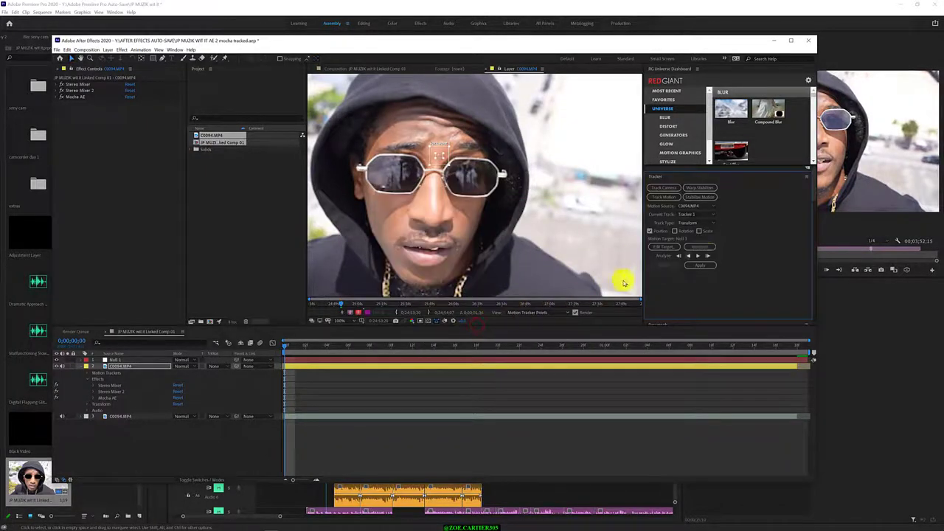
# Analyze Tracker 1 forward through C0094.MP4, stop it, and scrub back to review the track
pyautogui.click(705, 255)
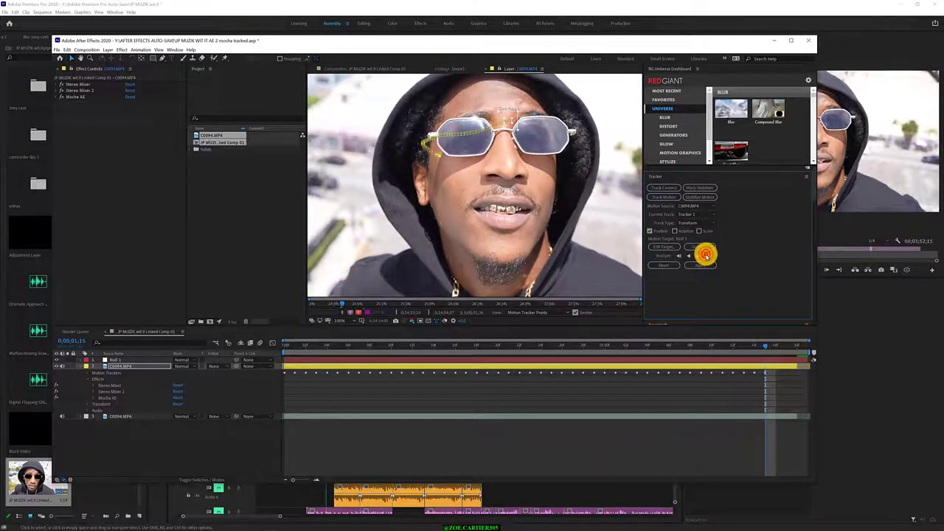
pyautogui.click(705, 255)
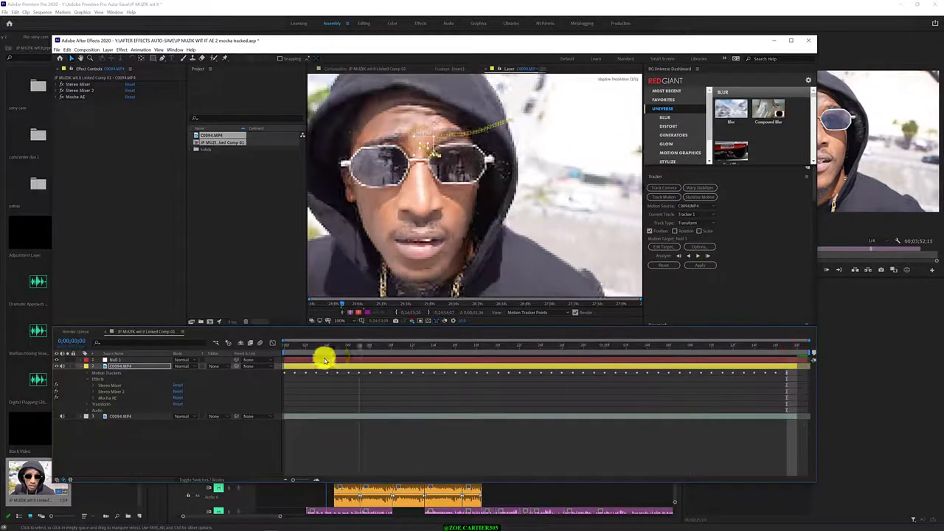
pyautogui.moveTo(787, 345); pyautogui.dragTo(215, 359)
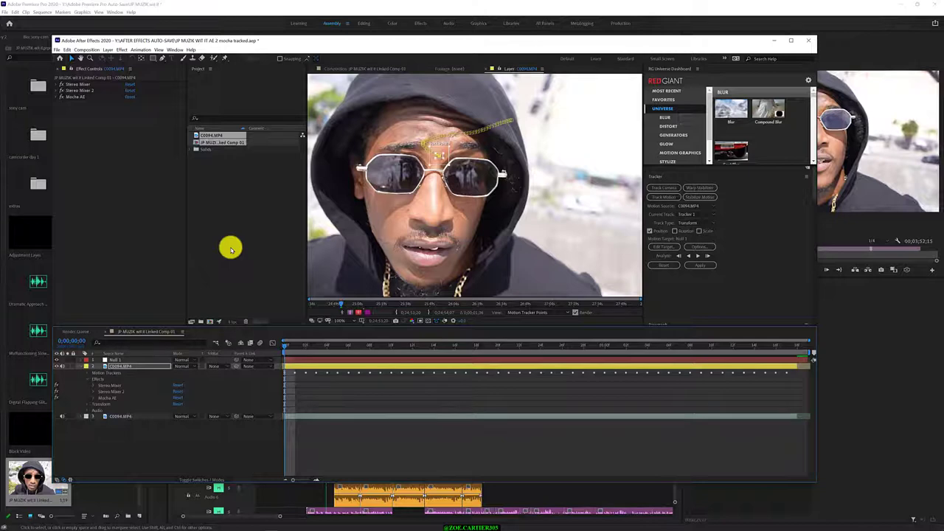
# Apply Tracker 1's data to Null 1, confirm the apply options, and preview its motion path
pyautogui.click(372, 70)
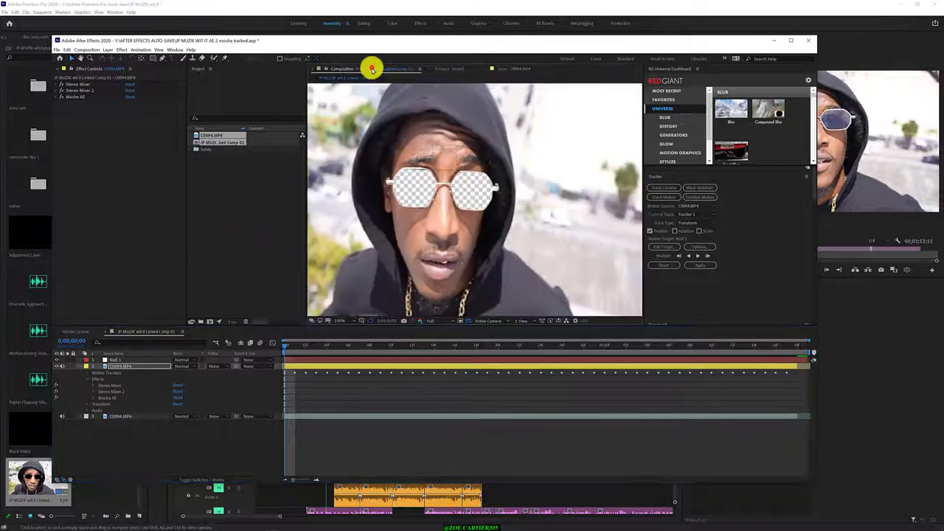
pyautogui.moveTo(286, 348); pyautogui.dragTo(205, 359)
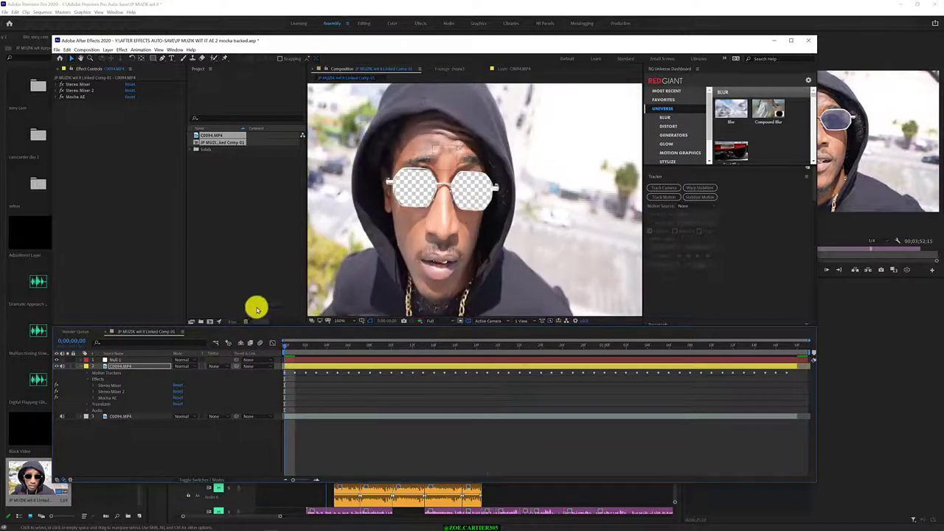
pyautogui.click(514, 67)
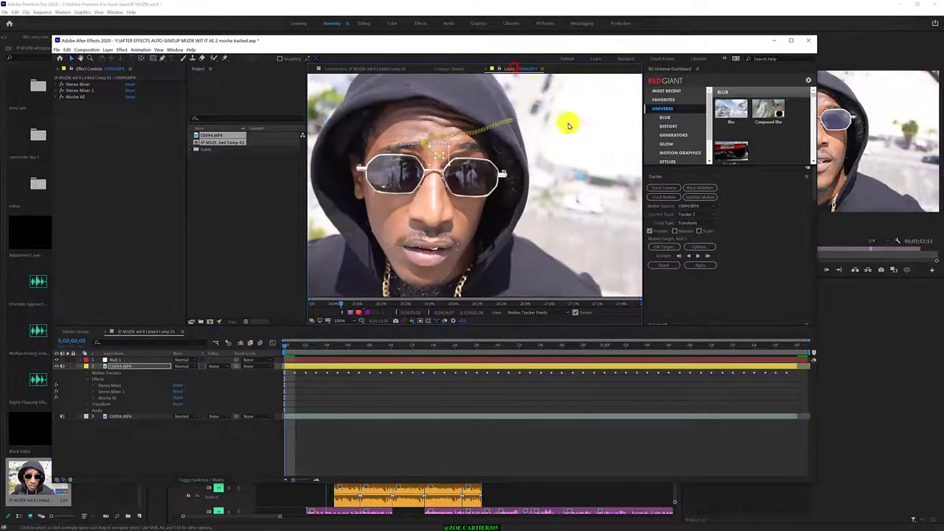
pyautogui.click(703, 265)
pyautogui.click(467, 266)
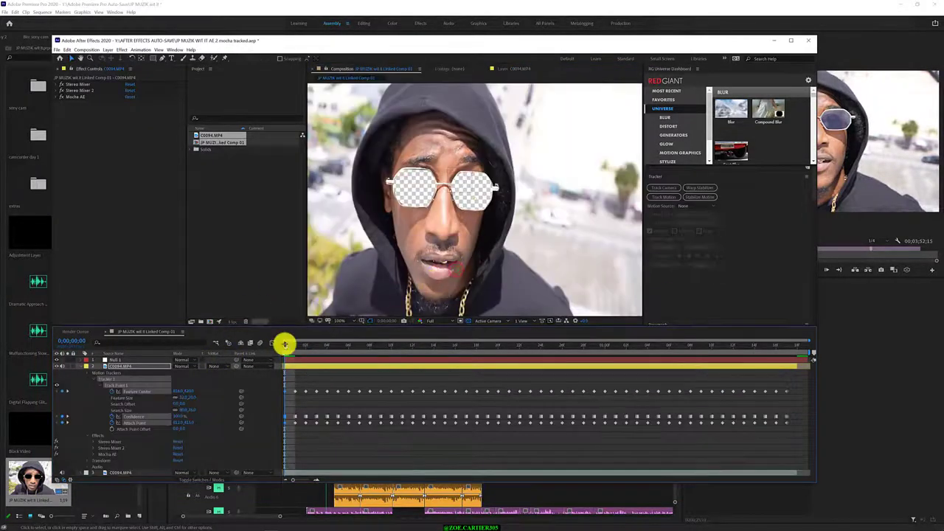
pyautogui.moveTo(286, 347)
pyautogui.mouseDown()
pyautogui.moveTo(782, 361)
pyautogui.moveTo(687, 383)
pyautogui.moveTo(235, 374)
pyautogui.mouseUp()
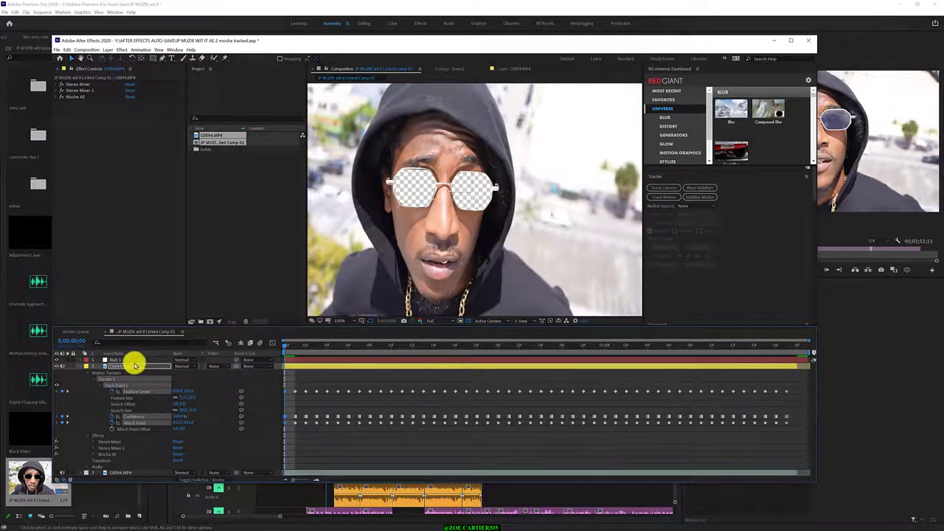
pyautogui.click(134, 360)
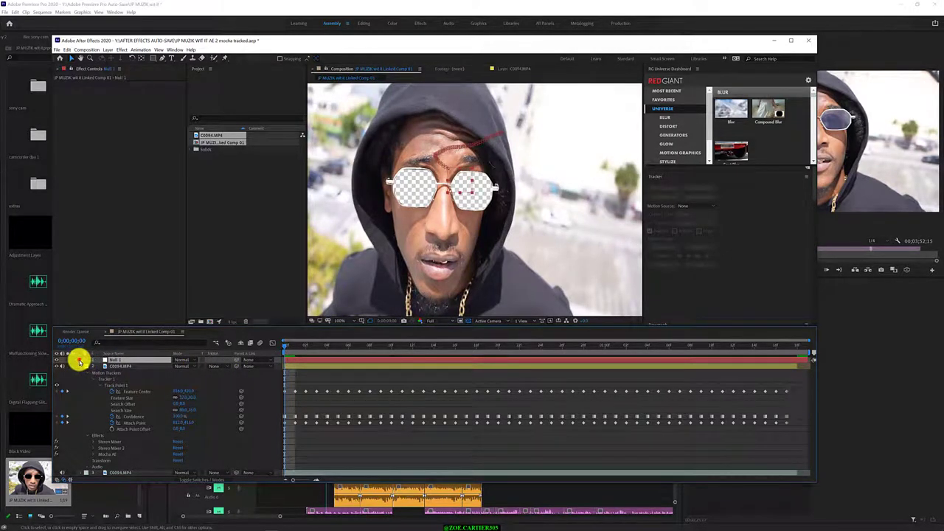
# Expand Null 1's Transform properties and scrub its Anchor Point value to offset it
pyautogui.click(81, 361)
pyautogui.click(85, 366)
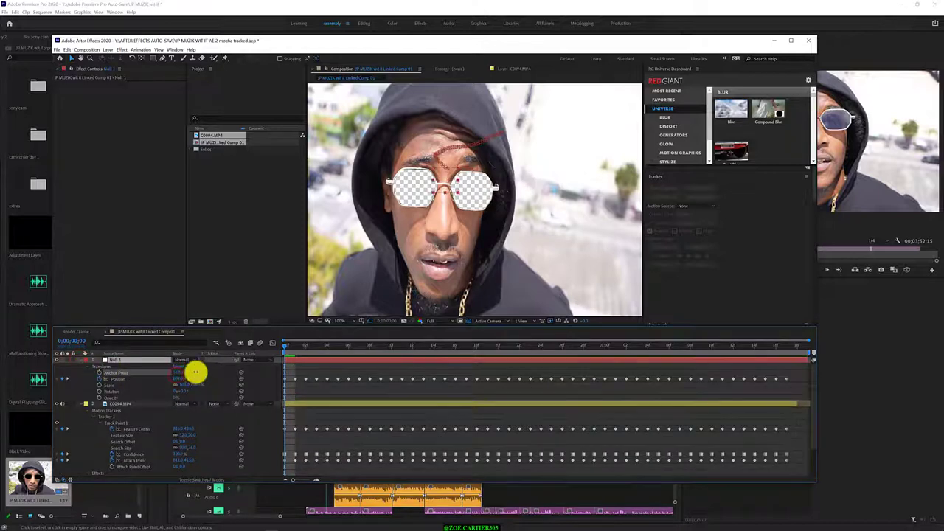
pyautogui.click(183, 373)
pyautogui.moveTo(183, 373); pyautogui.dragTo(231, 371)
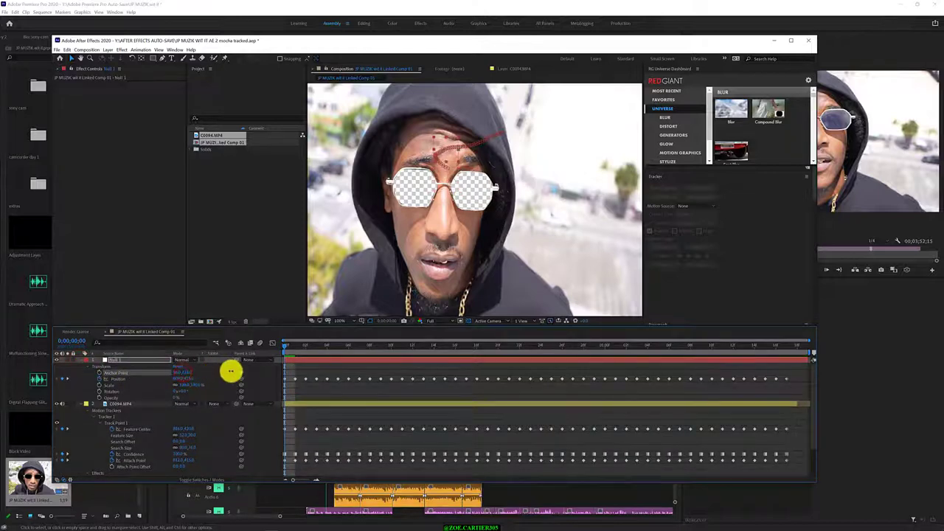
pyautogui.moveTo(285, 345)
pyautogui.mouseDown()
pyautogui.moveTo(371, 351)
pyautogui.moveTo(266, 337)
pyautogui.mouseUp()
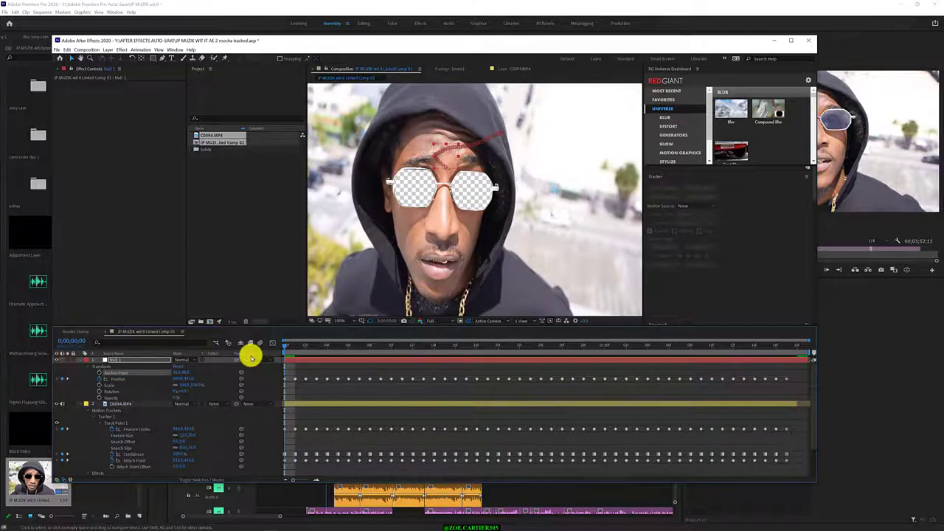
# Set the preview resolution to Third and scrub through the clip to check the null's track
pyautogui.click(446, 320)
pyautogui.click(449, 322)
pyautogui.click(448, 322)
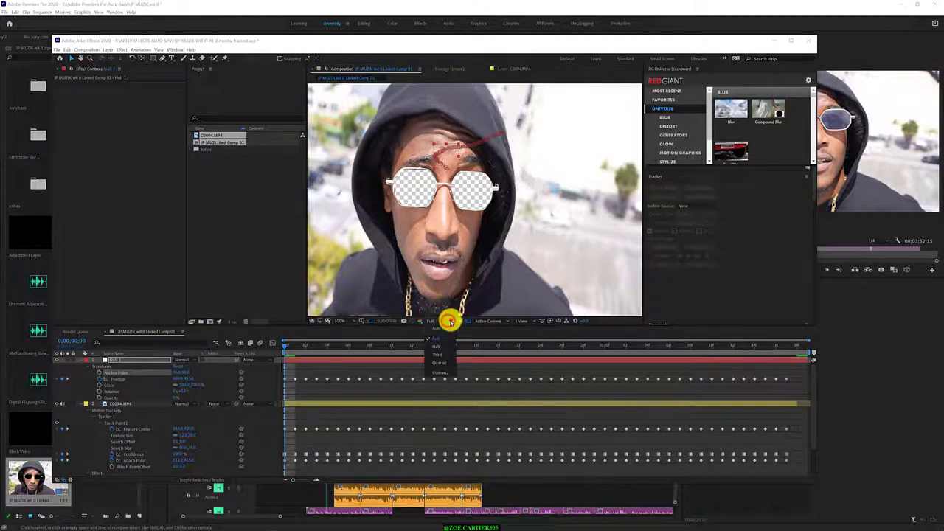
pyautogui.click(446, 352)
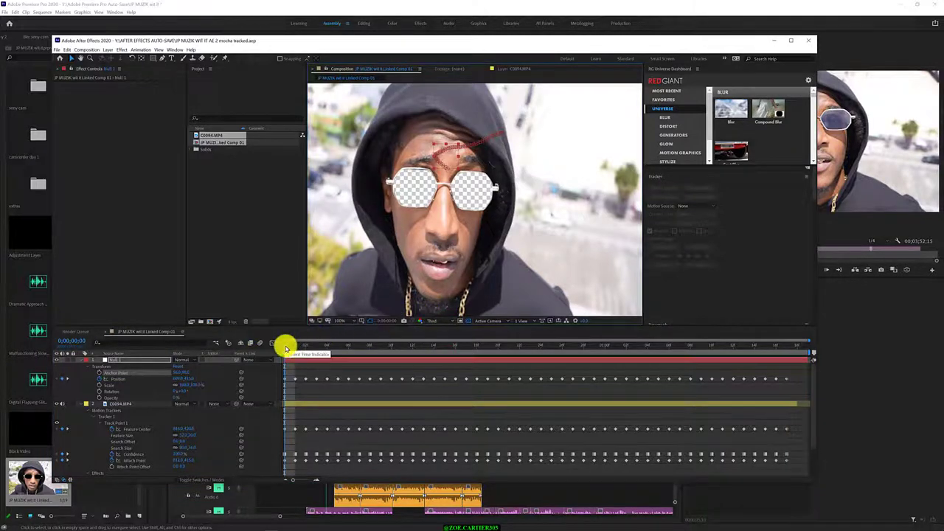
pyautogui.moveTo(286, 348); pyautogui.dragTo(365, 342)
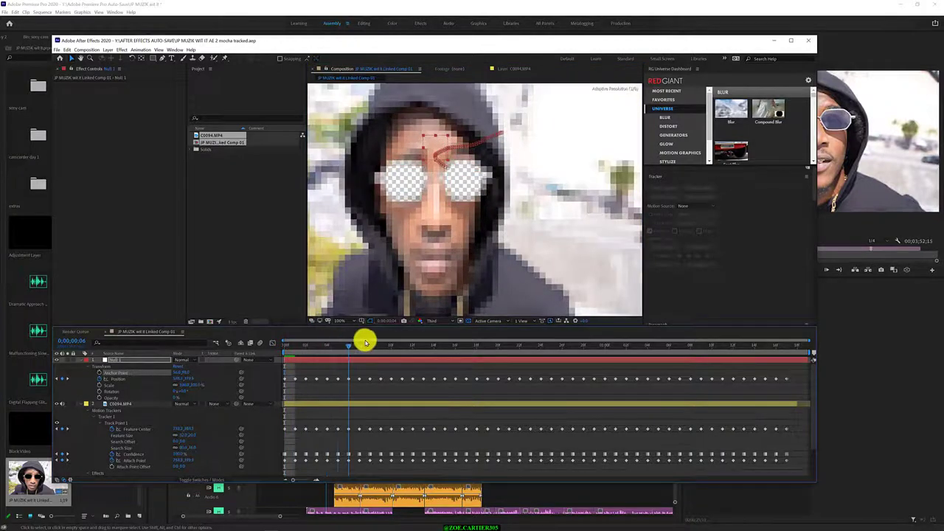
pyautogui.moveTo(365, 342); pyautogui.dragTo(562, 390)
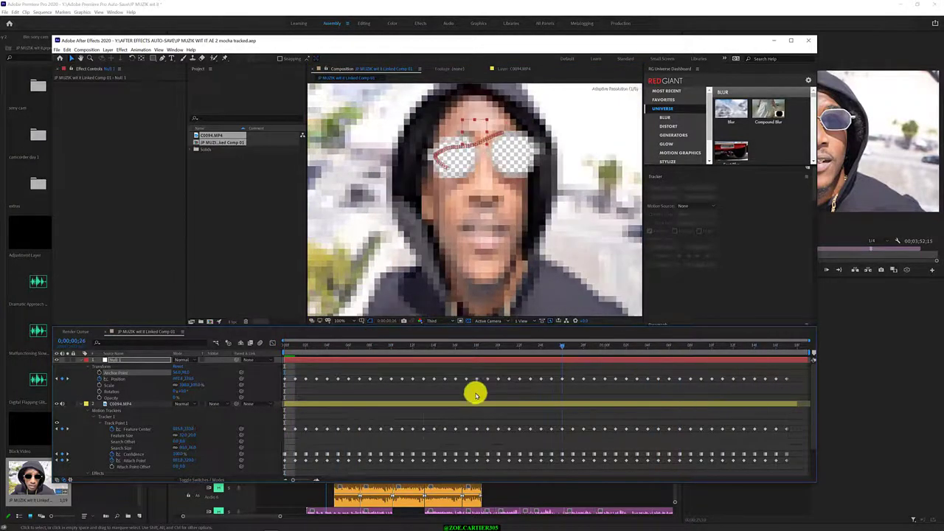
pyautogui.moveTo(476, 395); pyautogui.dragTo(276, 413)
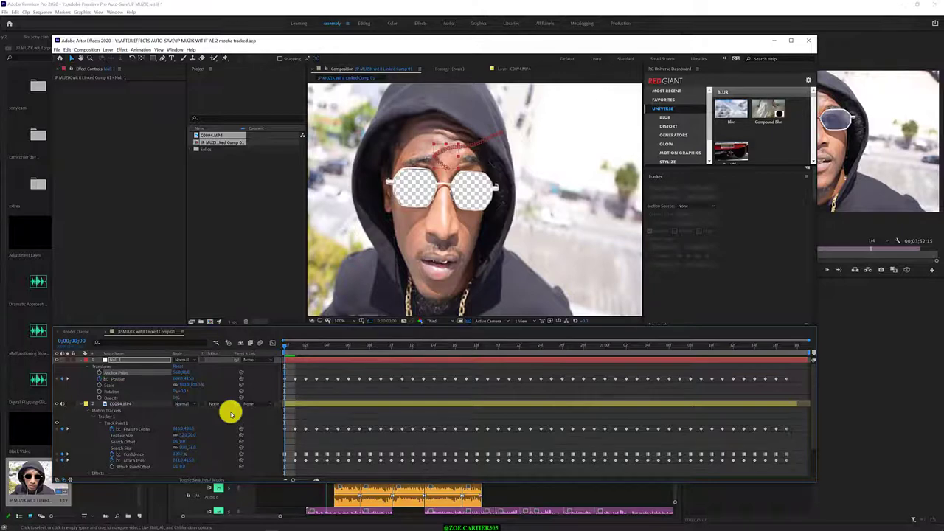
pyautogui.moveTo(255, 37); pyautogui.dragTo(266, 34)
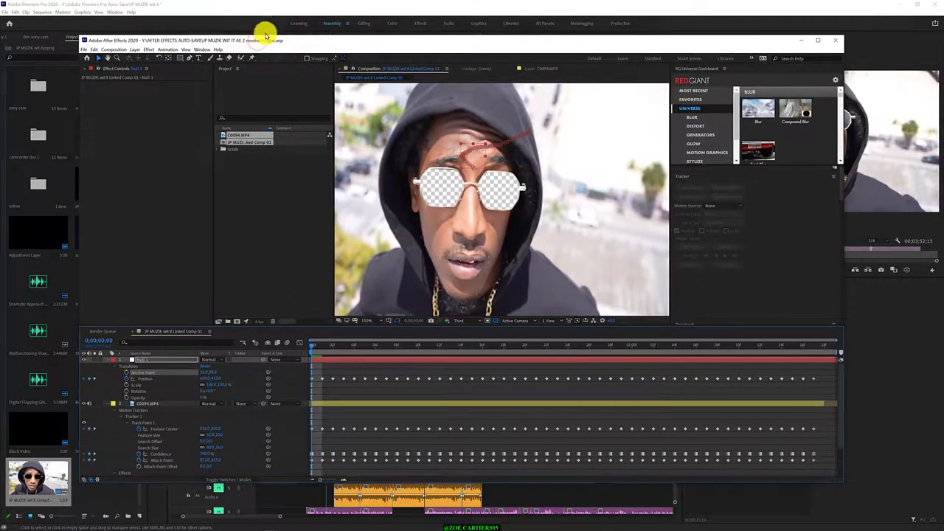
# In Premiere Pro, open the SONY A7SIII bin and scroll through its clips
pyautogui.click(247, 7)
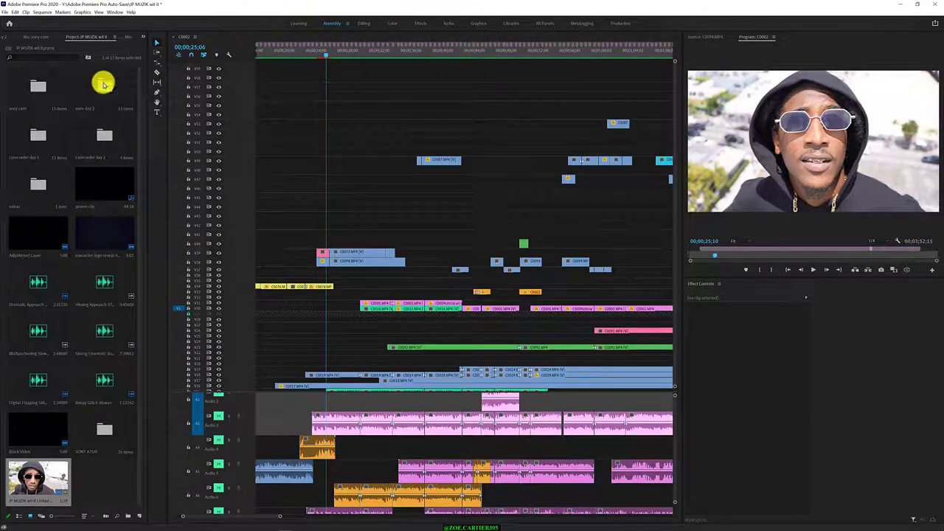
pyautogui.click(100, 429)
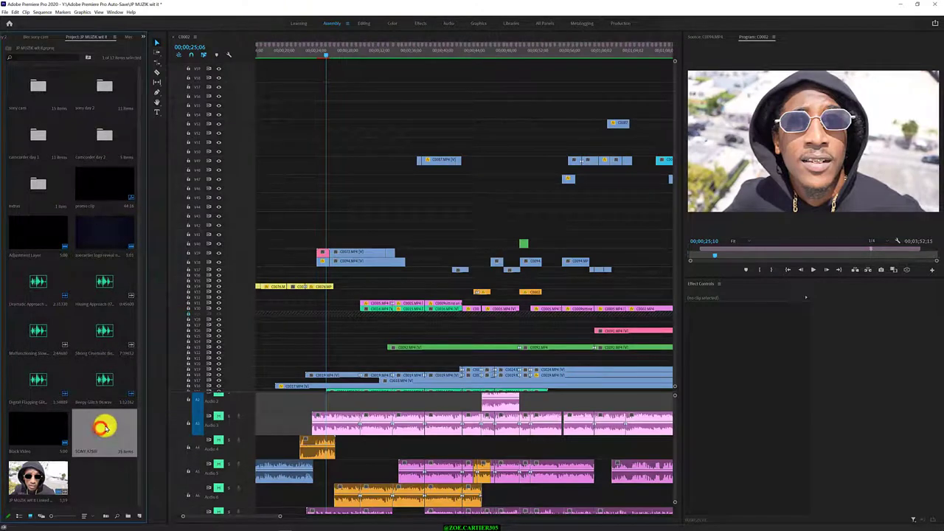
pyautogui.doubleClick(106, 427)
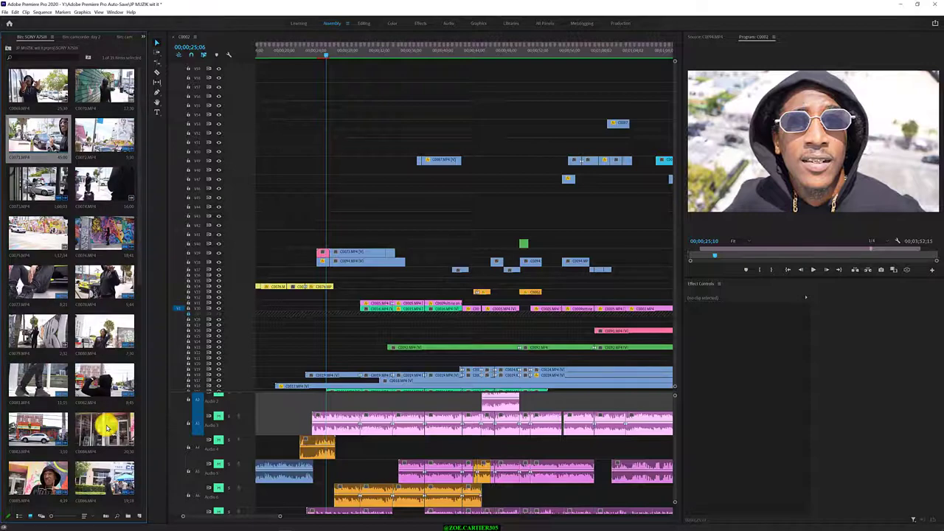
pyautogui.scroll(-4, 120, 370)
pyautogui.scroll(-4, 120, 370)
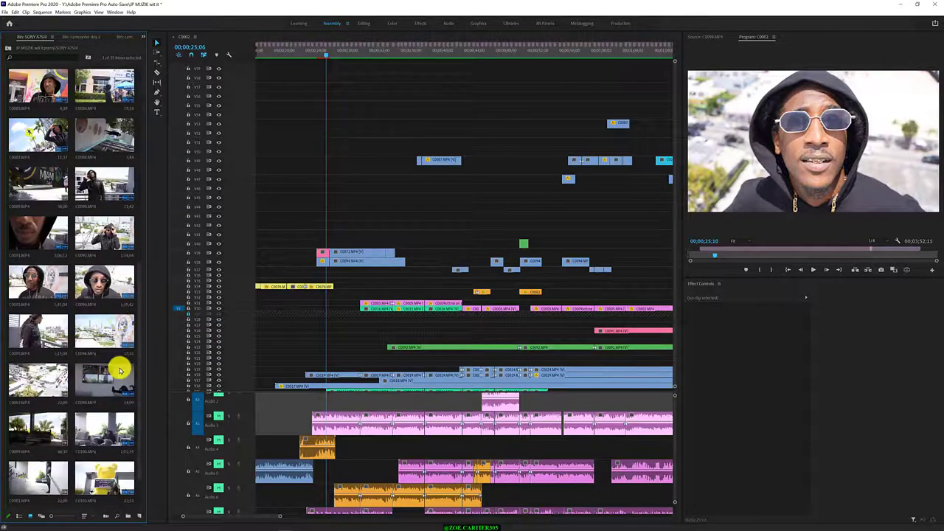
pyautogui.scroll(-1, 156, 380)
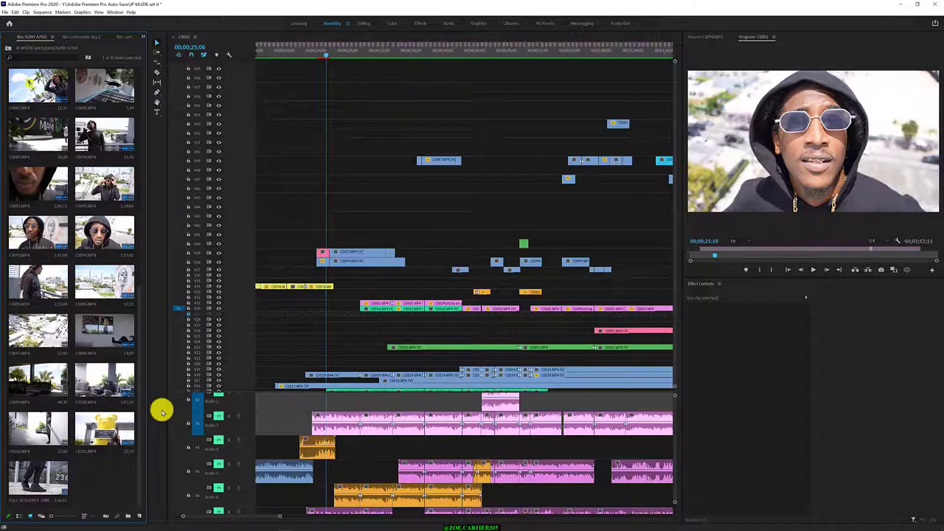
pyautogui.scroll(3, 130, 365)
pyautogui.scroll(3, 131, 364)
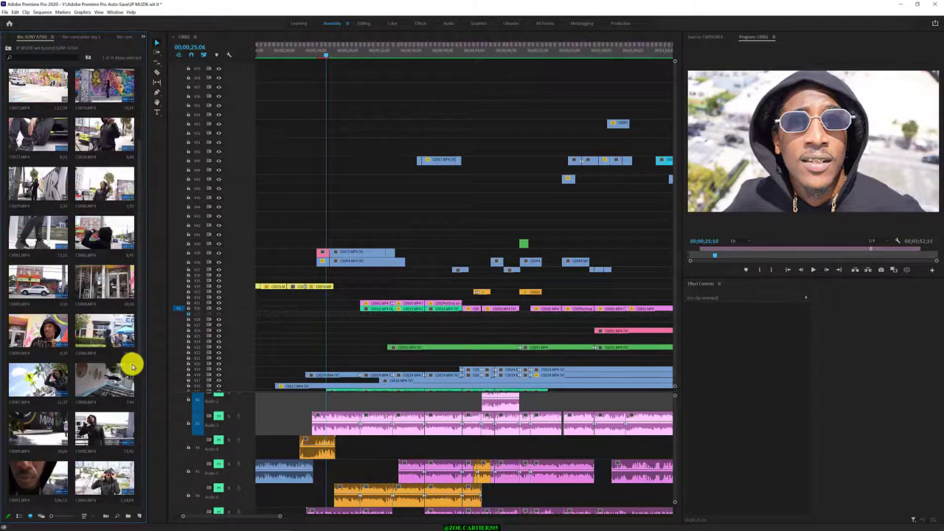
pyautogui.scroll(3, 135, 235)
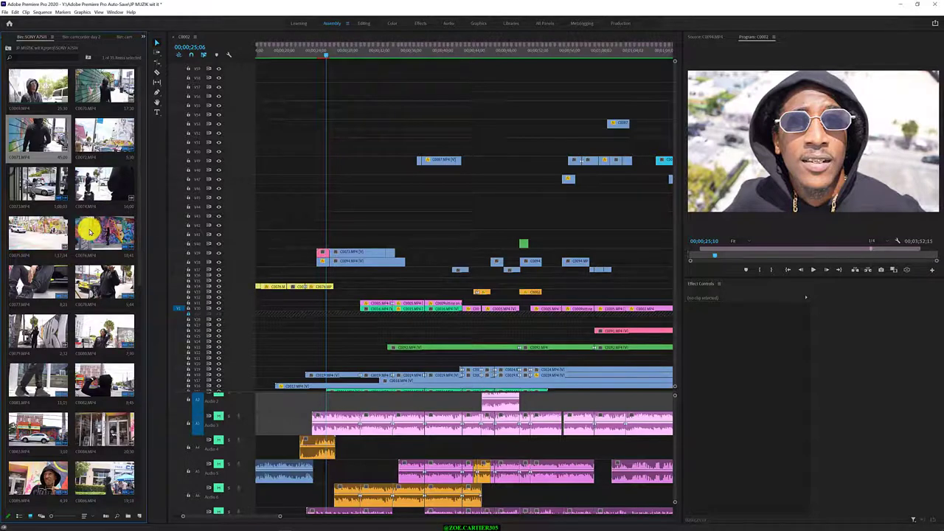
# Check the camcorder day 2 and day 1 bins, then copy C0017 from sony day 2
pyautogui.click(8, 47)
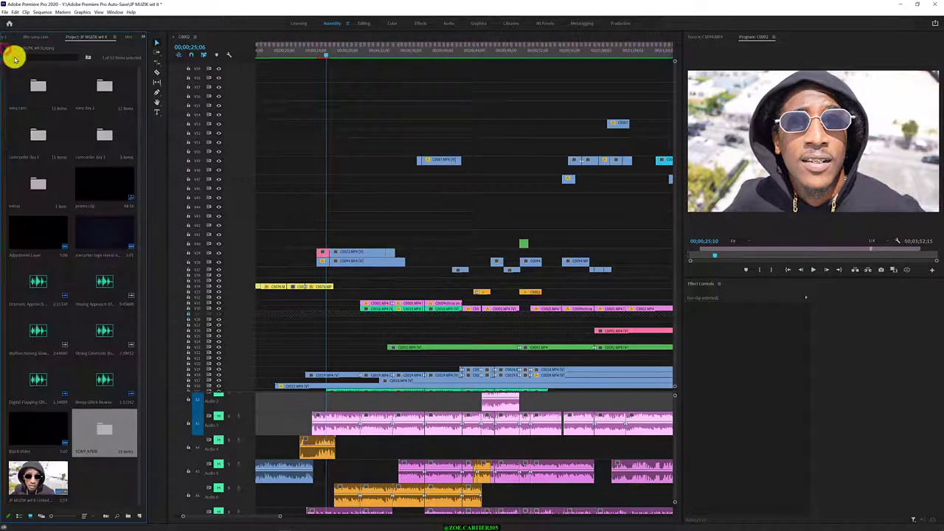
pyautogui.doubleClick(99, 134)
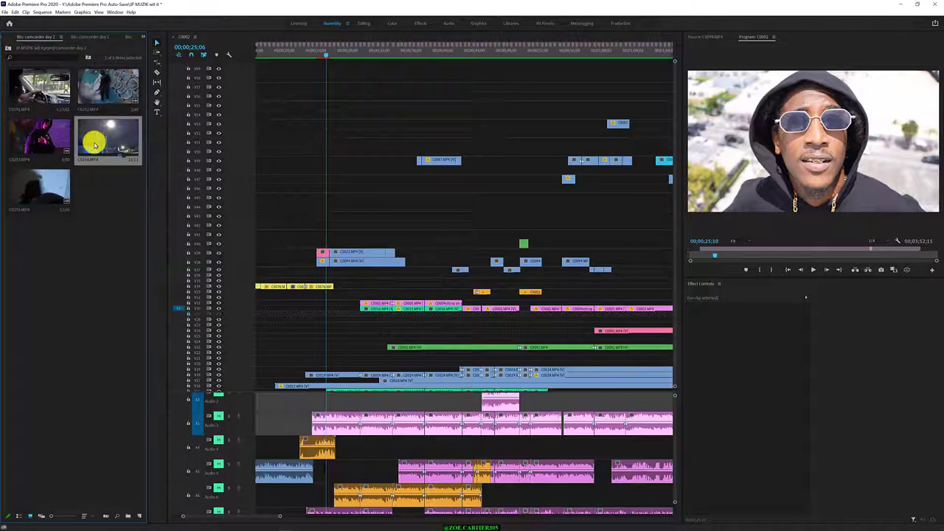
pyautogui.click(8, 48)
pyautogui.doubleClick(34, 133)
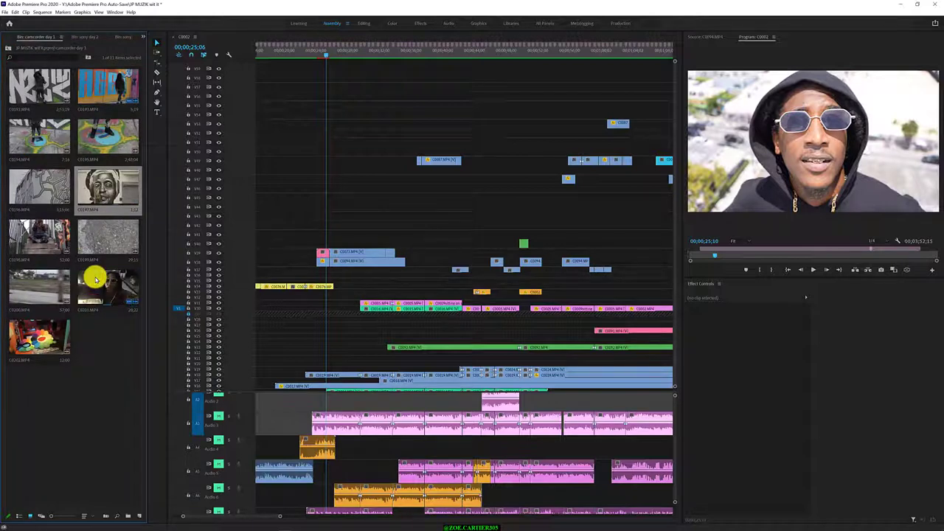
pyautogui.click(8, 46)
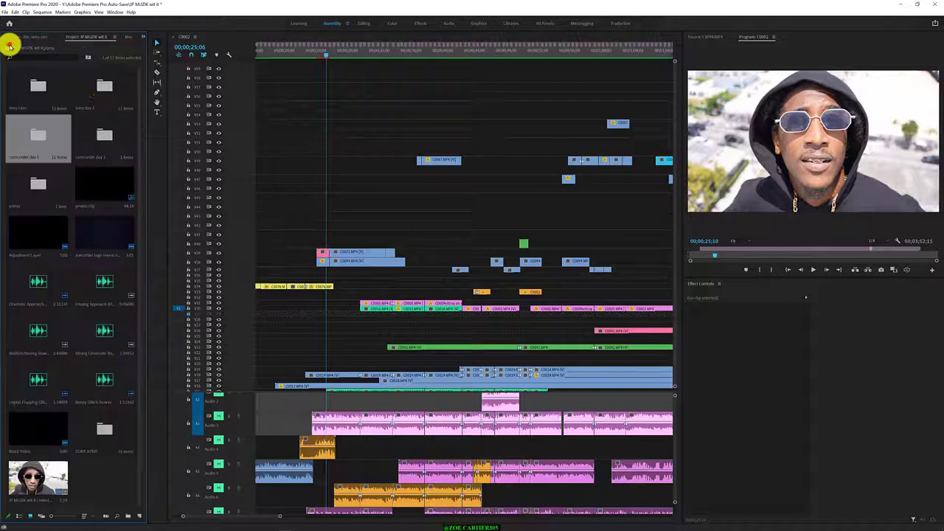
pyautogui.doubleClick(102, 88)
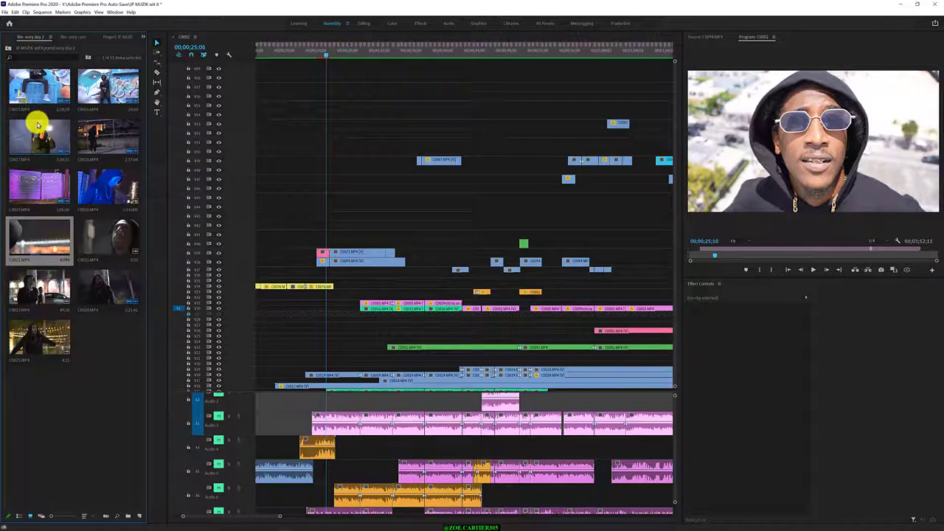
pyautogui.click(36, 124)
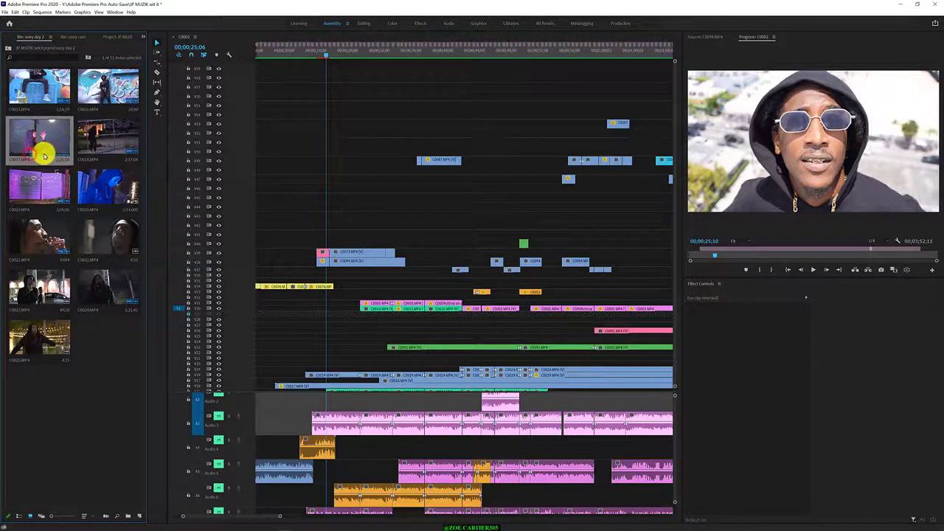
pyautogui.rightClick(34, 140)
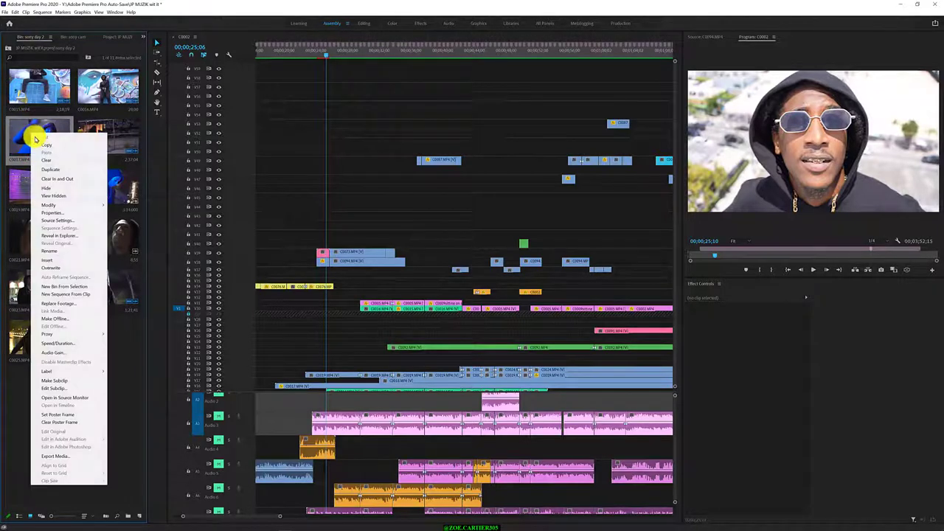
pyautogui.click(81, 290)
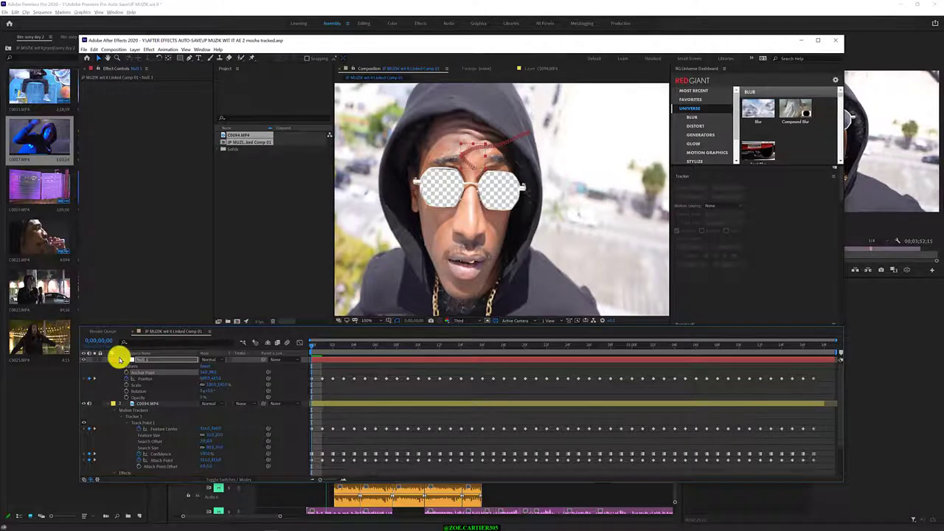
# Paste C0017 into the comp, shift its layer later, and review frames around 0;00;01;08
pyautogui.moveTo(120, 359); pyautogui.dragTo(120, 359)
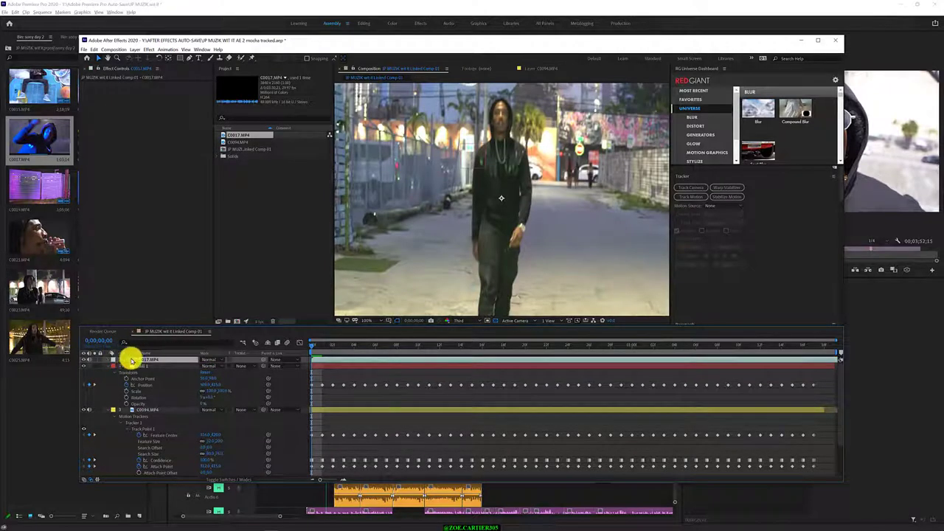
pyautogui.press('Return')
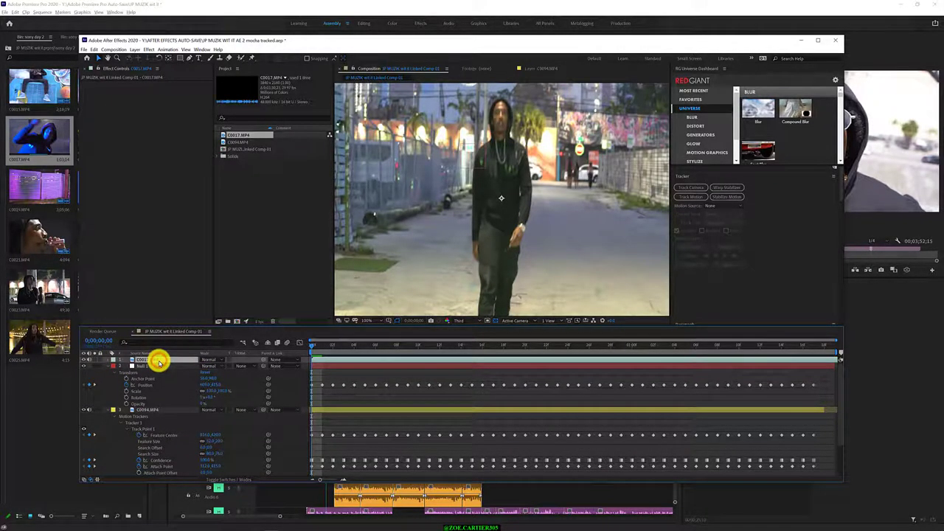
pyautogui.moveTo(317, 346); pyautogui.dragTo(631, 346)
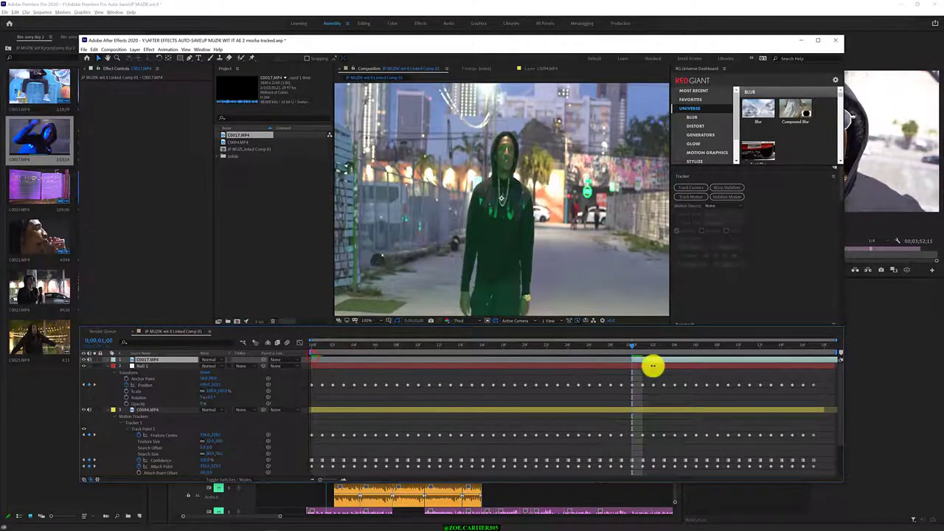
pyautogui.moveTo(315, 358)
pyautogui.mouseDown()
pyautogui.moveTo(689, 360)
pyautogui.moveTo(386, 359)
pyautogui.moveTo(636, 362)
pyautogui.moveTo(454, 348)
pyautogui.moveTo(552, 347)
pyautogui.mouseUp()
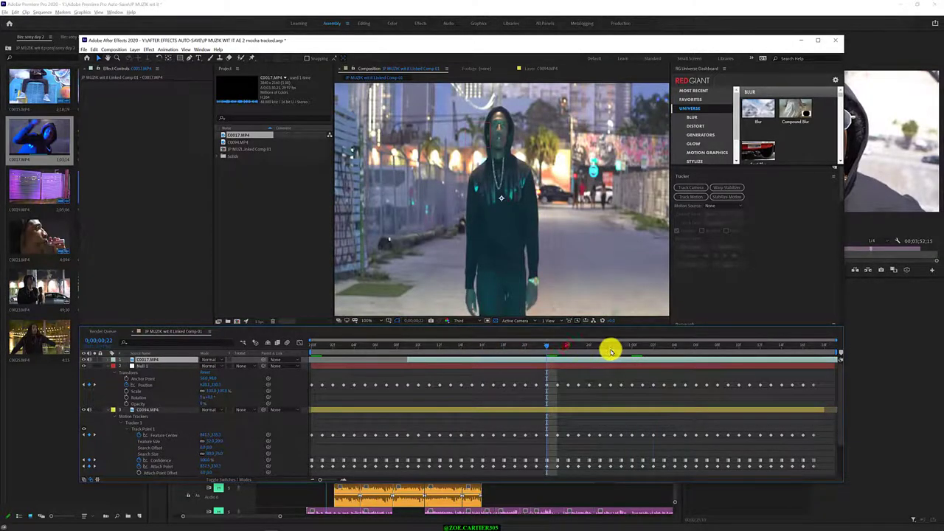
pyautogui.moveTo(609, 343); pyautogui.dragTo(782, 343)
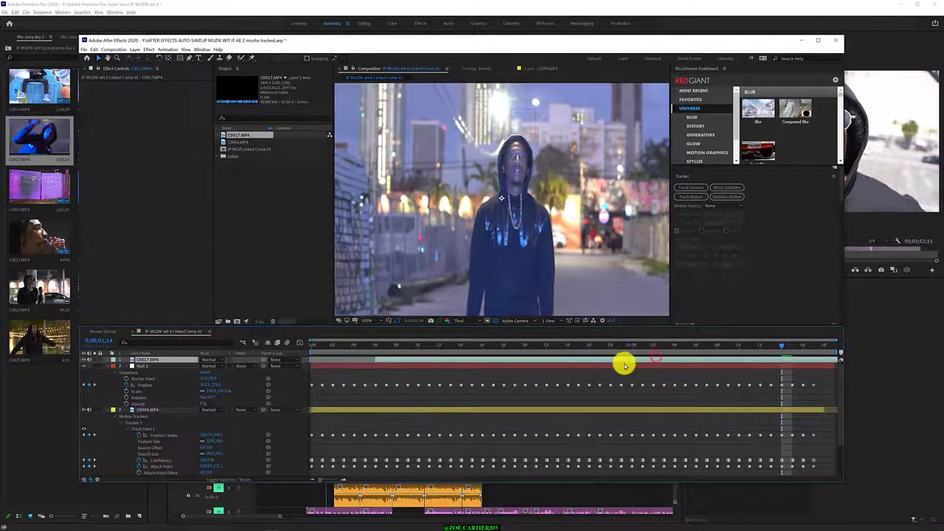
pyautogui.click(824, 345)
pyautogui.click(693, 344)
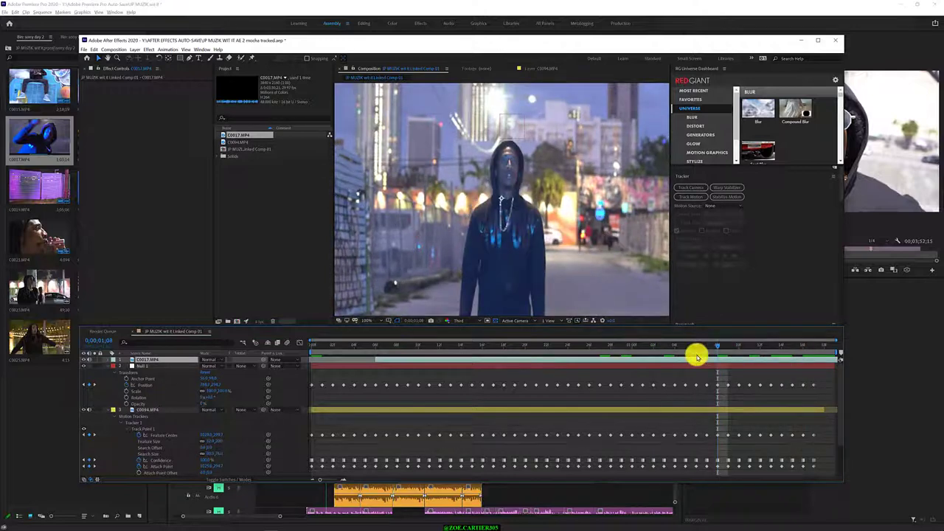
pyautogui.rightClick(760, 360)
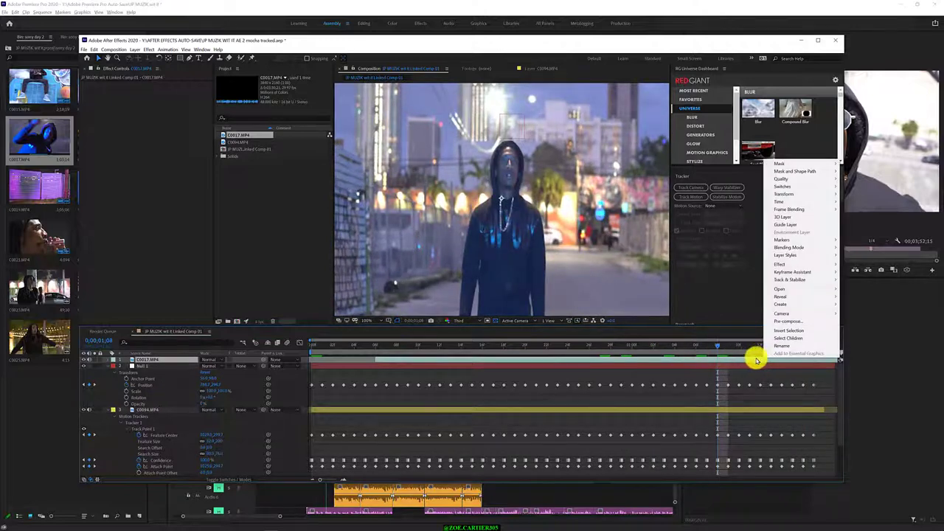
pyautogui.click(756, 359)
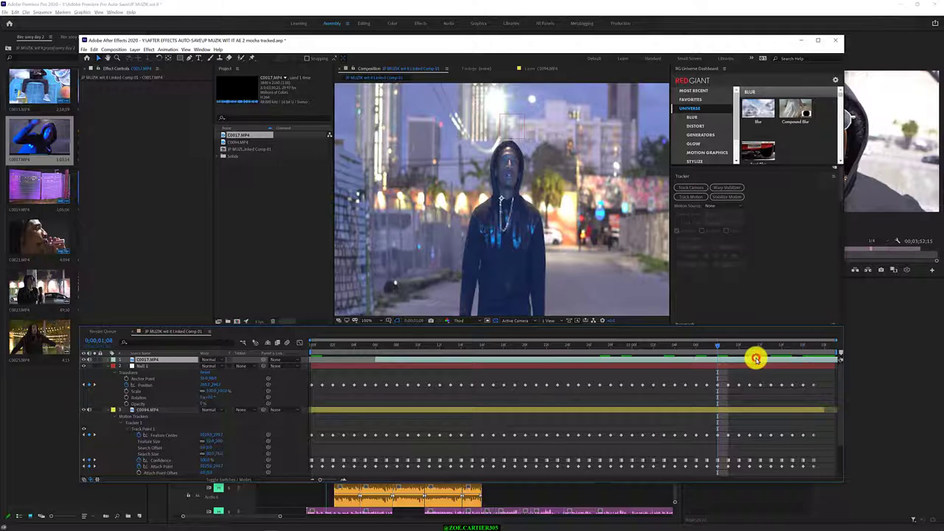
pyautogui.click(94, 50)
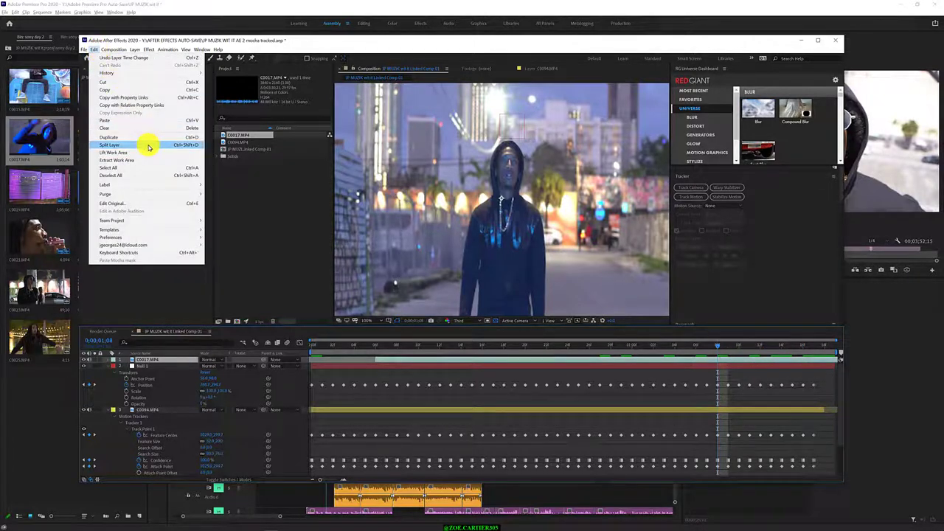
pyautogui.click(719, 359)
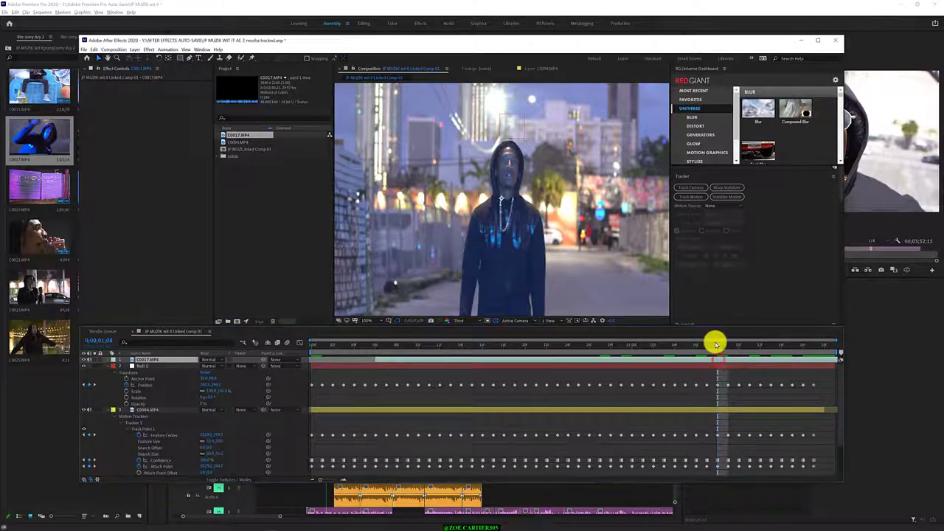
pyautogui.click(727, 344)
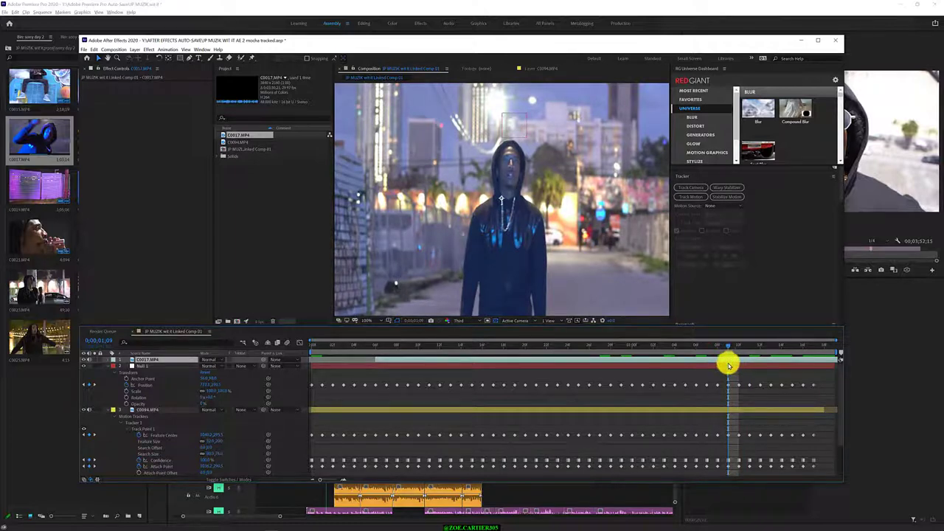
pyautogui.scroll(2, 726, 372)
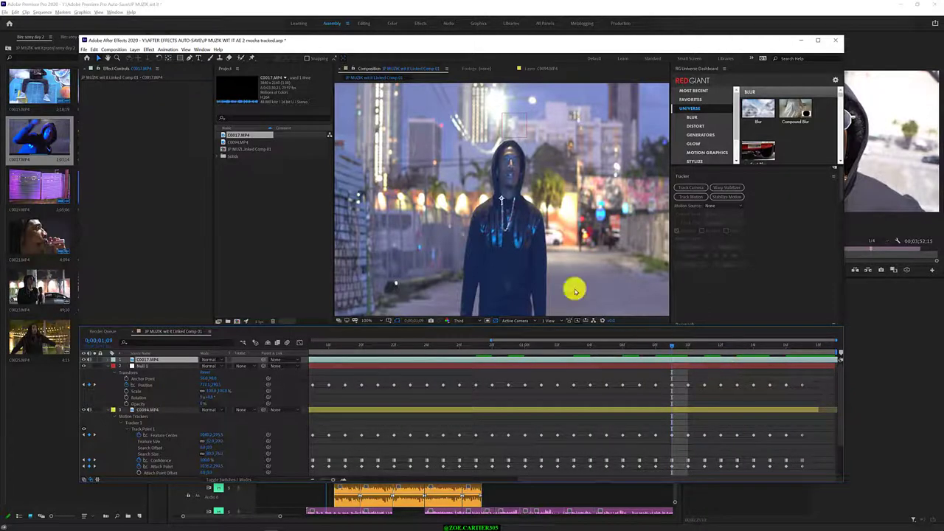
pyautogui.click(133, 49)
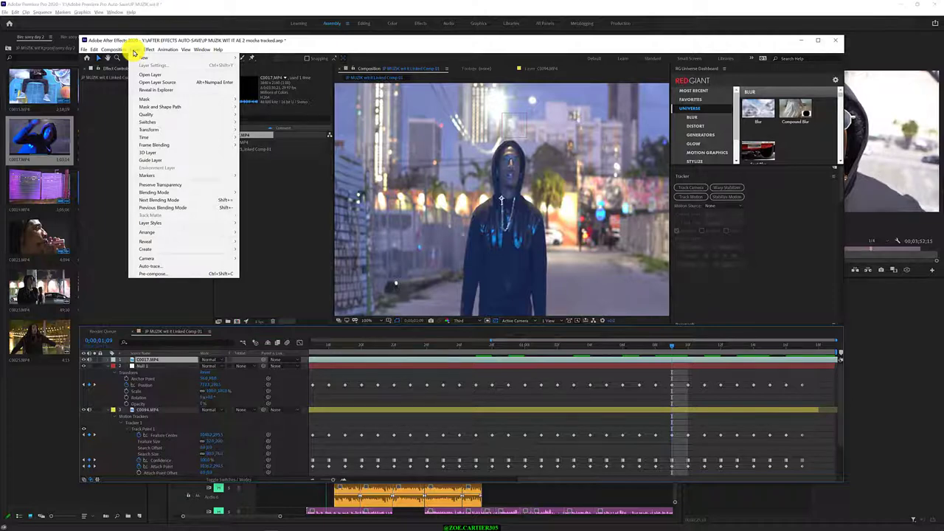
pyautogui.press('Left')
pyautogui.press('Left')
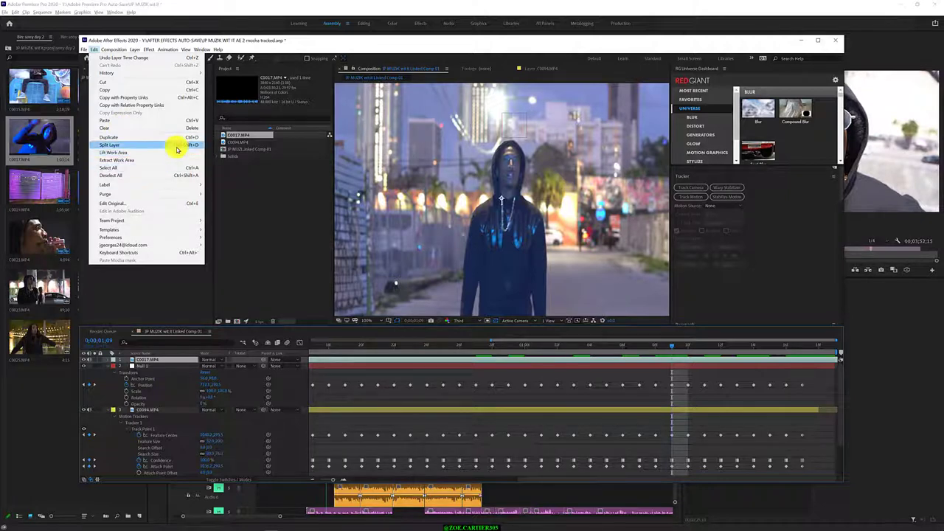
pyautogui.click(663, 359)
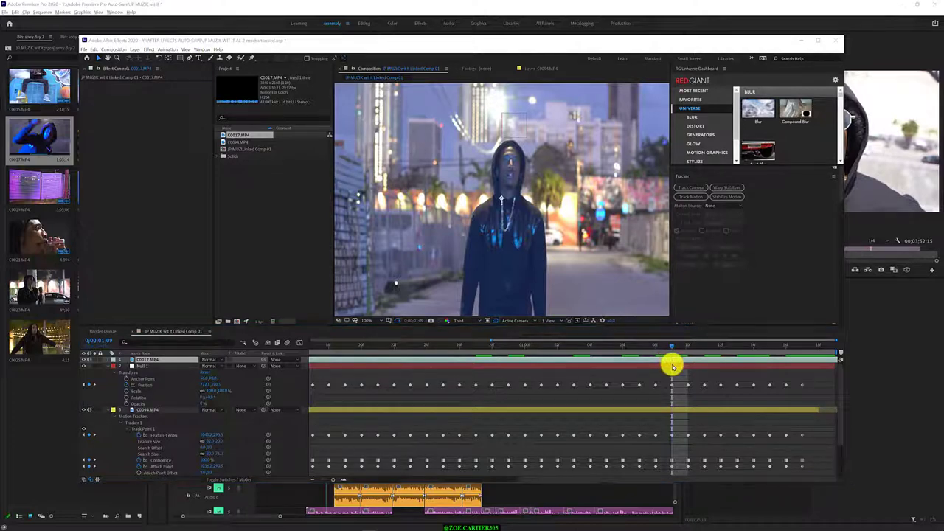
# Collapse Null 1's Transform and C0094's Motion Trackers property groups
pyautogui.click(672, 365)
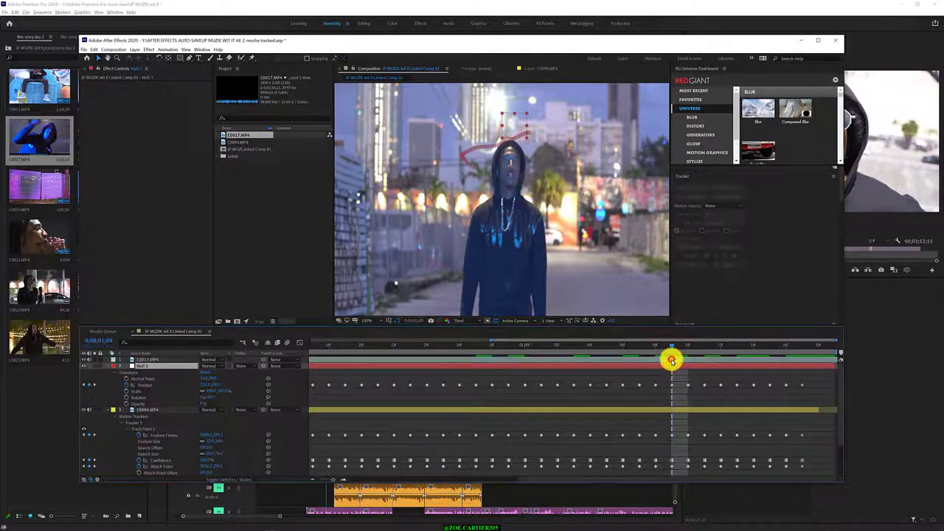
pyautogui.click(671, 360)
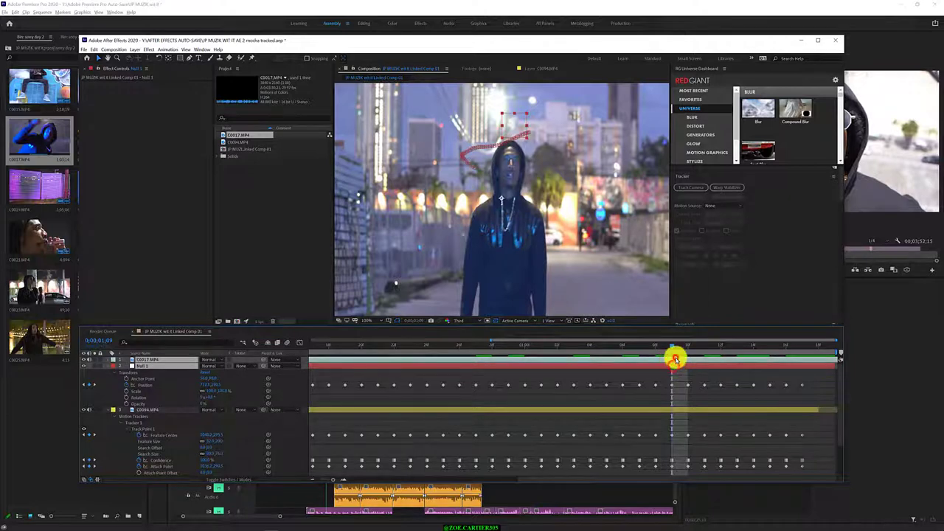
pyautogui.click(137, 374)
pyautogui.click(99, 367)
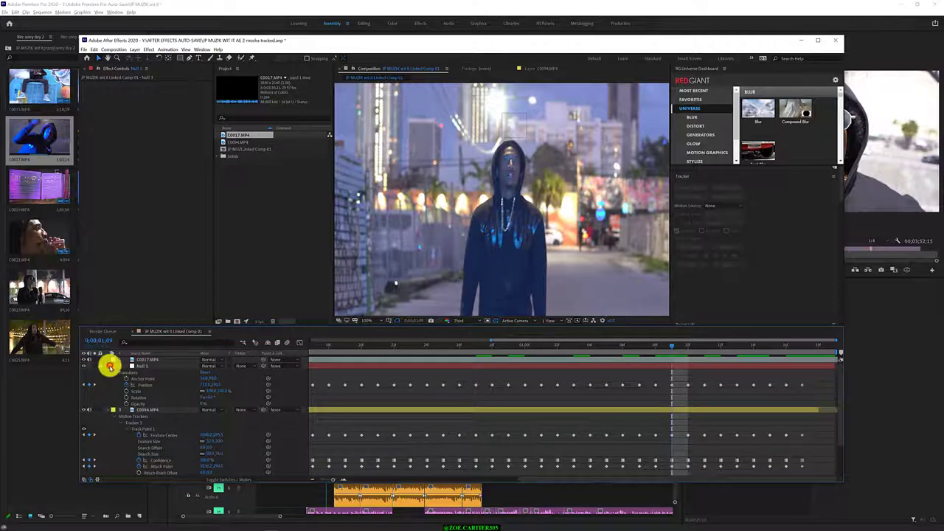
pyautogui.click(108, 367)
pyautogui.click(109, 373)
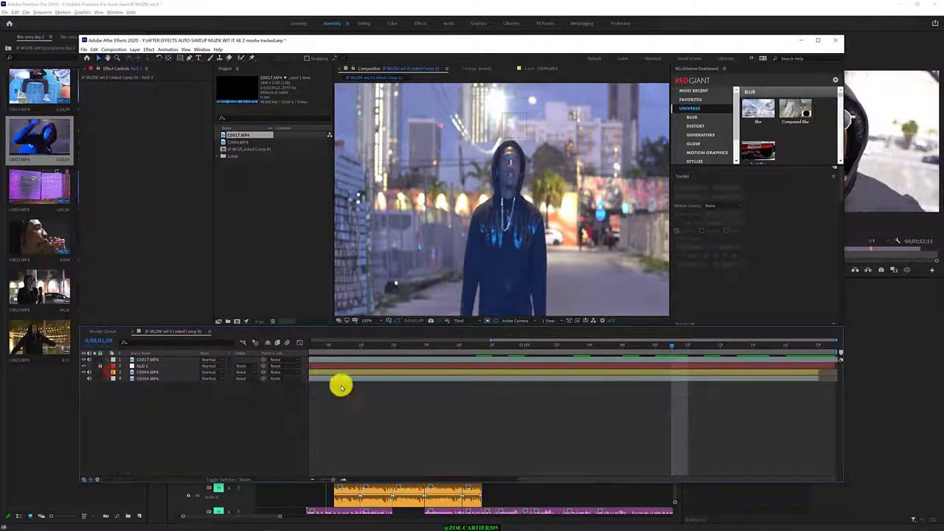
# Lock the layers beneath C0017, including C0094, and reselect the C0017 layer
pyautogui.click(669, 359)
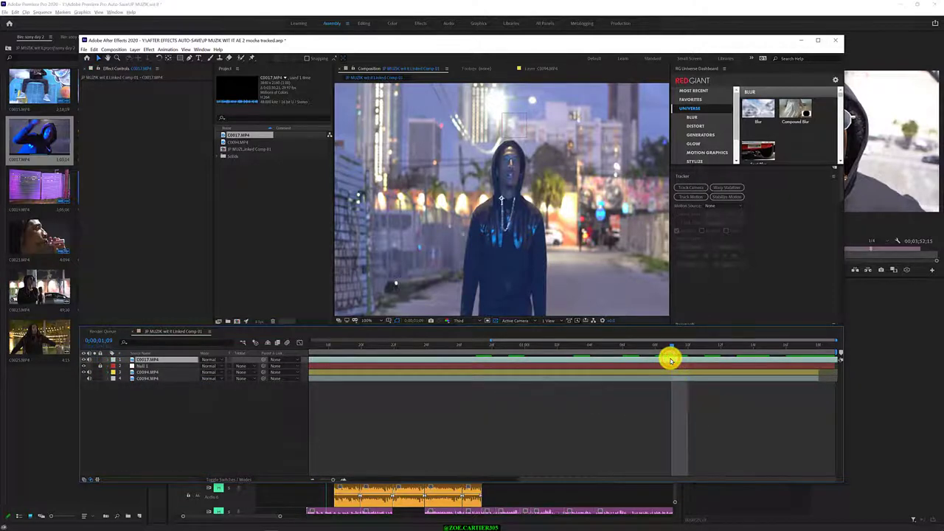
pyautogui.click(415, 68)
pyautogui.click(284, 239)
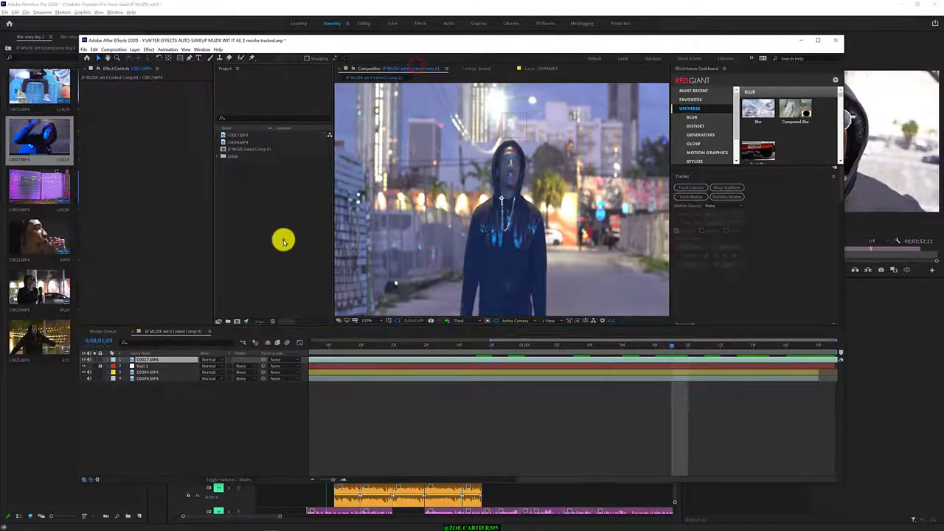
pyautogui.click(196, 404)
pyautogui.click(148, 359)
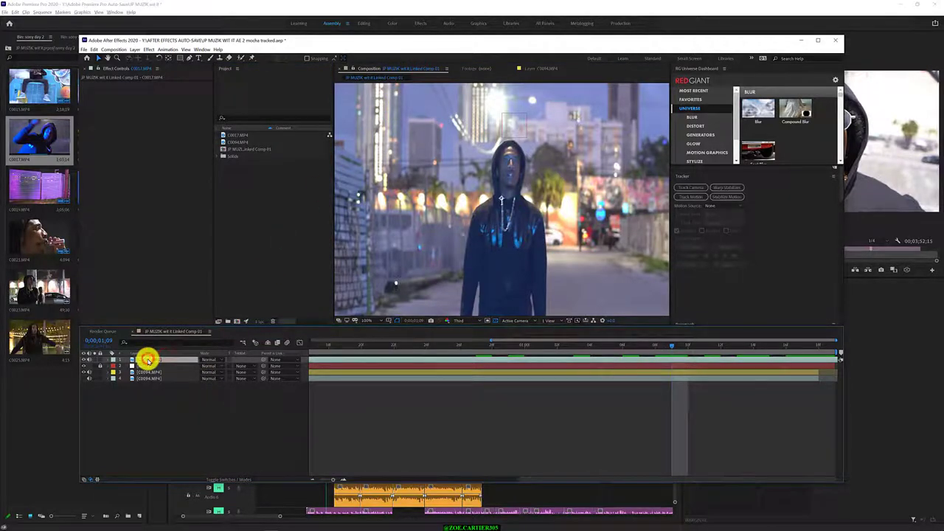
pyautogui.click(84, 359)
pyautogui.click(84, 359)
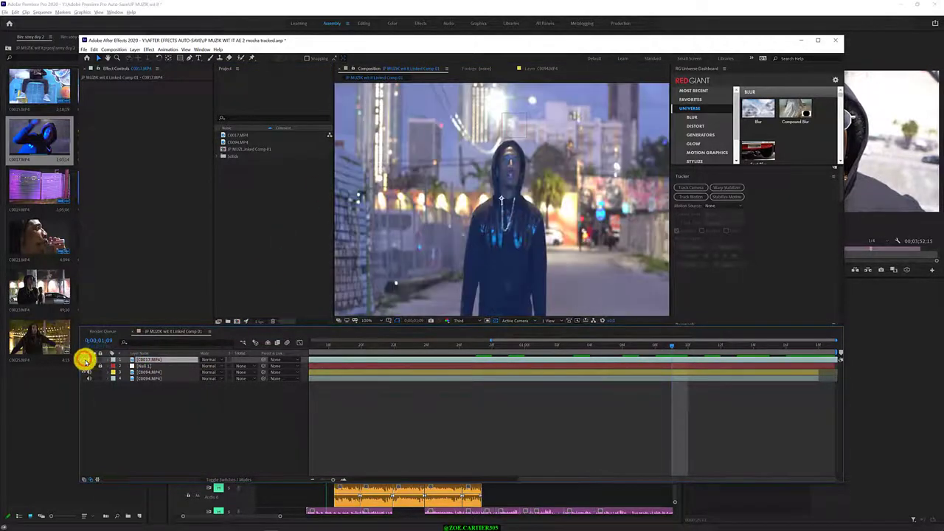
pyautogui.click(100, 372)
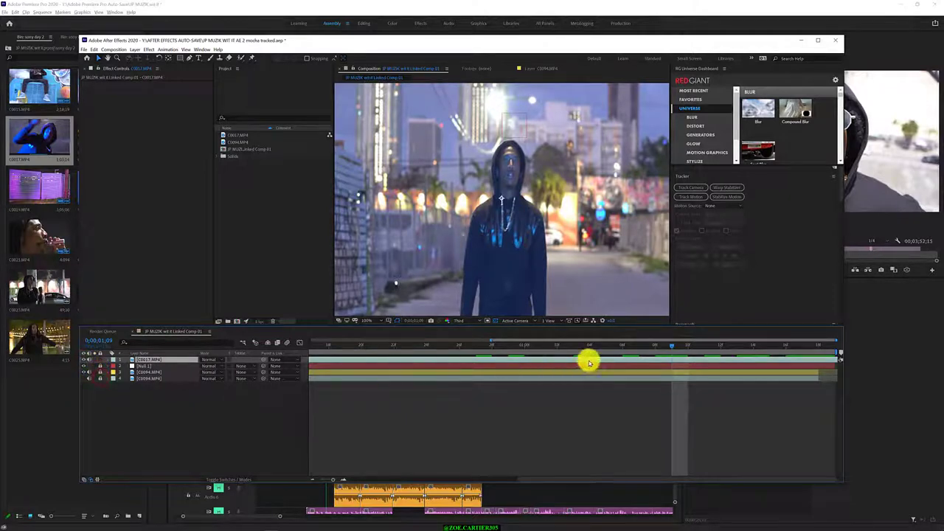
pyautogui.click(674, 359)
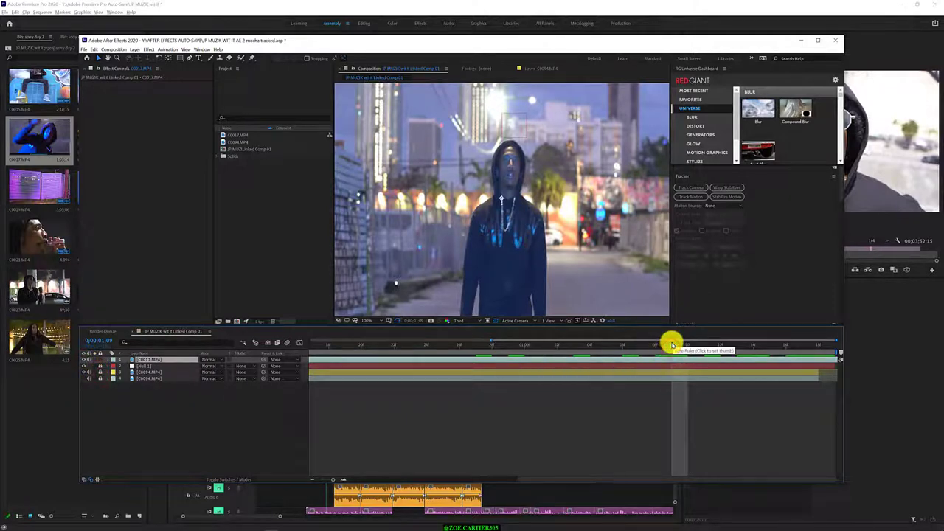
# Slide the C0017.MP4 layer bar so its start snaps to the current-time indicator
pyautogui.rightClick(671, 359)
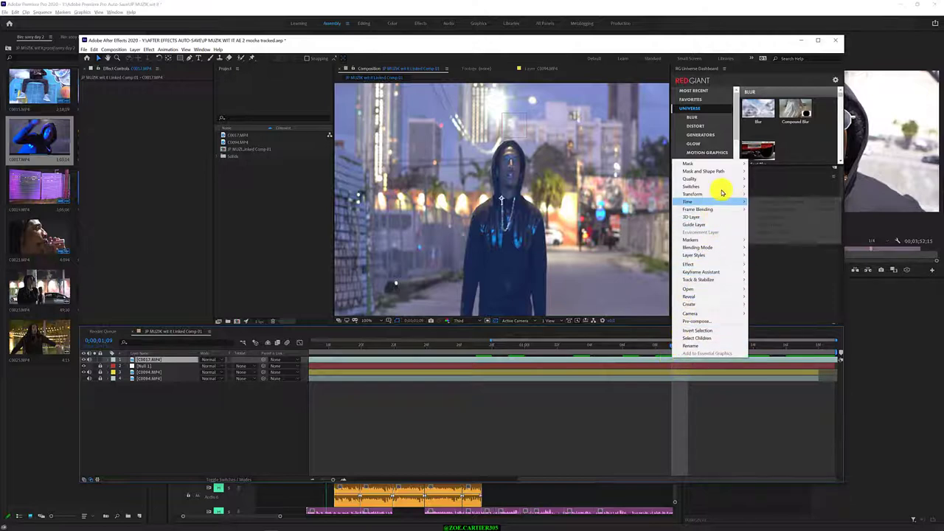
pyautogui.moveTo(719, 191)
pyautogui.press('Down')
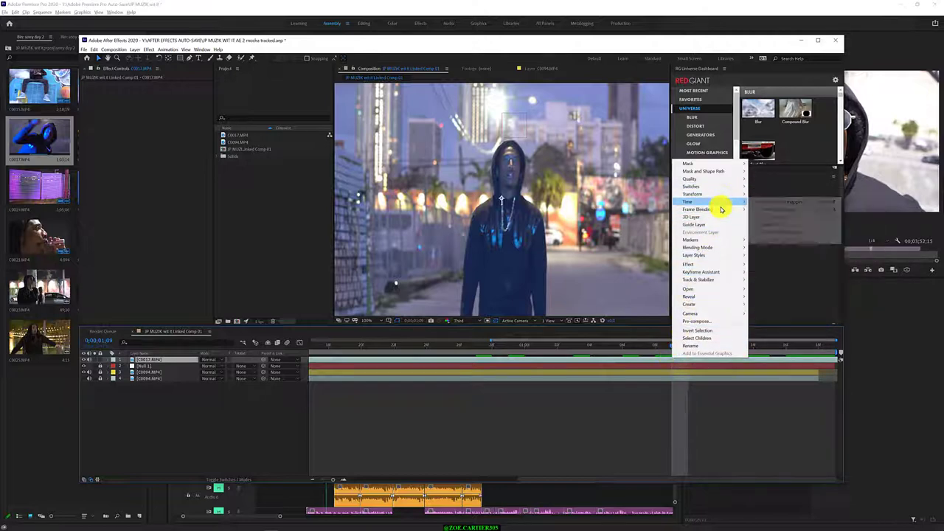
pyautogui.press('Down')
pyautogui.press('Down')
pyautogui.press('Down')
pyautogui.press('Down')
pyautogui.press('Down')
pyautogui.press('Down')
pyautogui.press('Down')
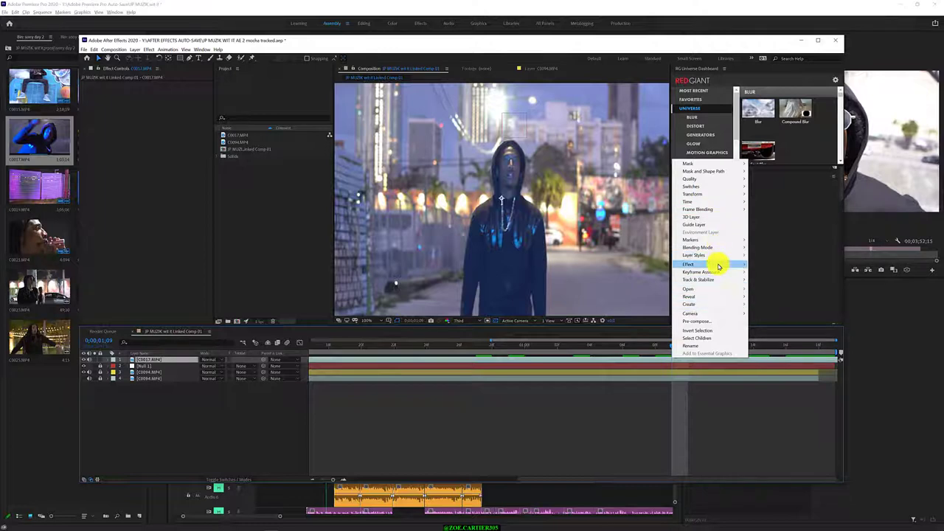
pyautogui.click(619, 400)
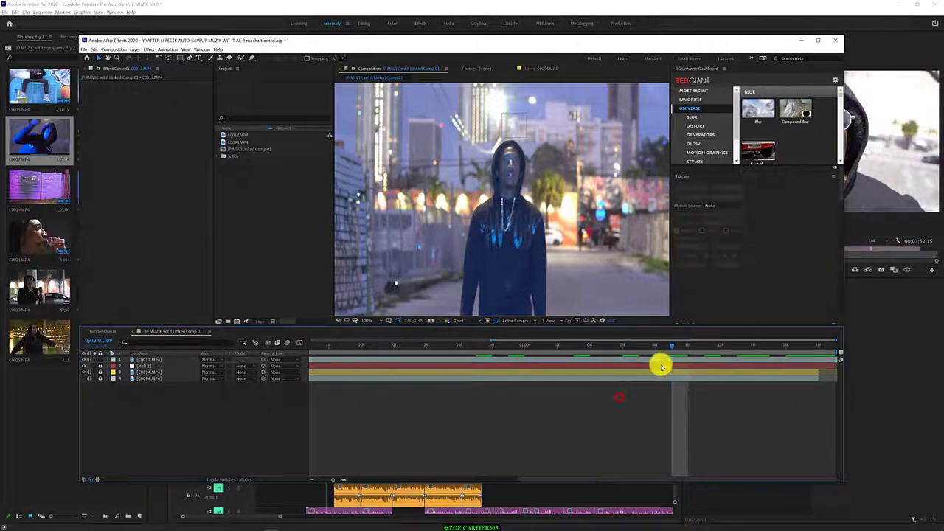
pyautogui.click(667, 360)
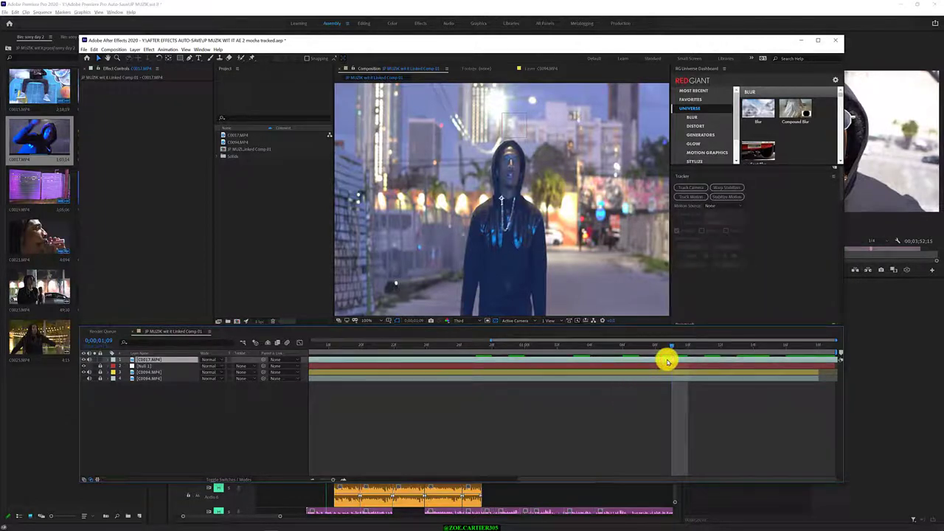
pyautogui.click(670, 360)
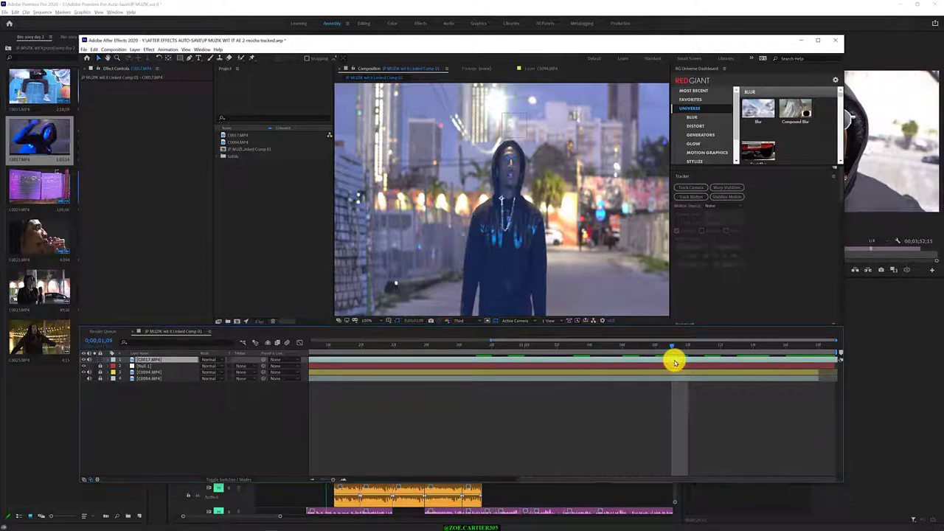
pyautogui.moveTo(680, 358); pyautogui.dragTo(729, 359)
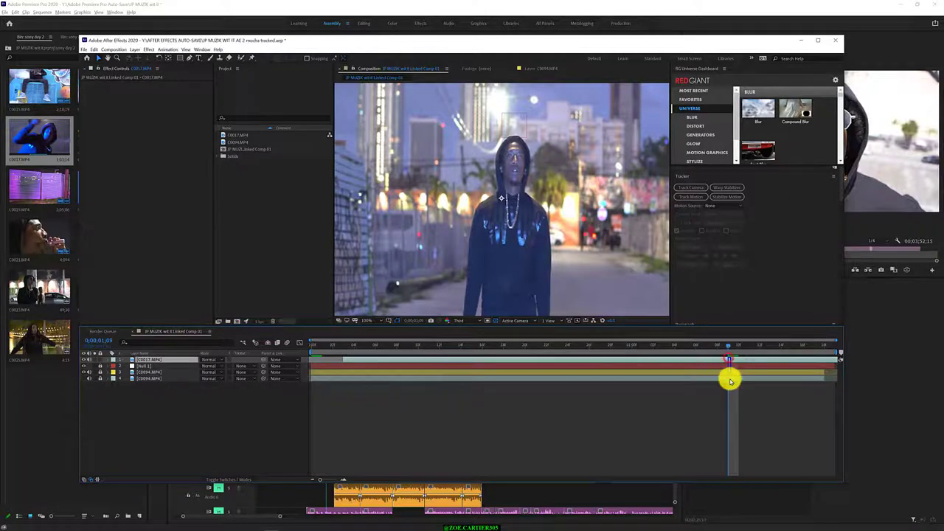
pyautogui.moveTo(729, 359); pyautogui.dragTo(733, 360)
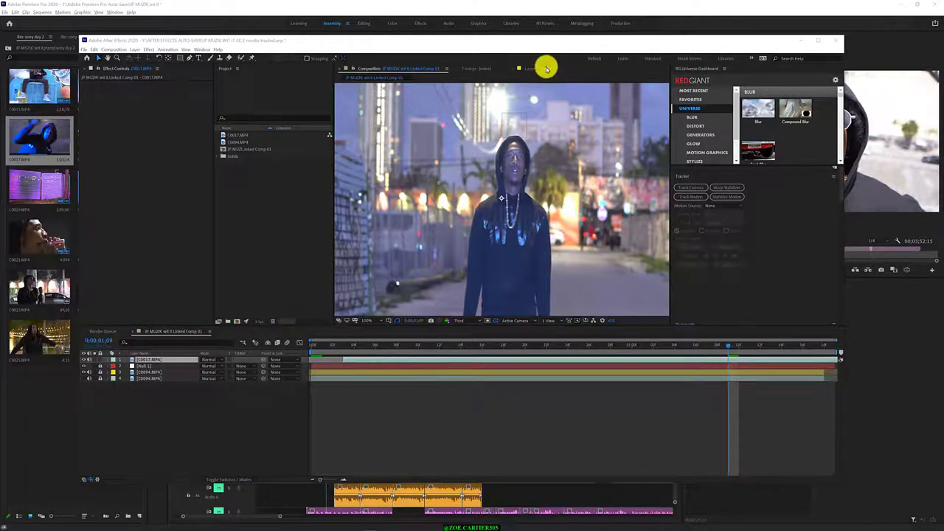
# Check the C0094.MP4 layer view, return to the Composition view, and browse the menus
pyautogui.click(544, 68)
pyautogui.click(414, 69)
pyautogui.click(443, 421)
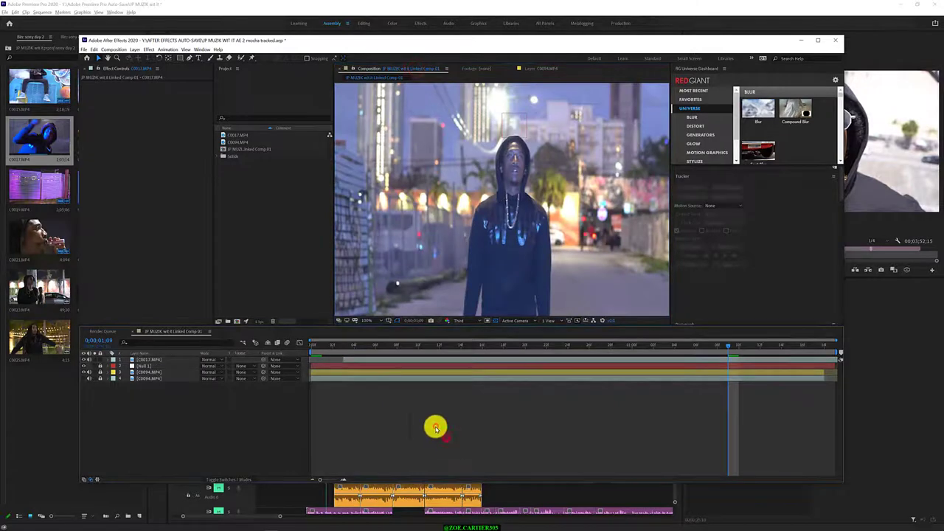
pyautogui.click(239, 205)
pyautogui.click(141, 179)
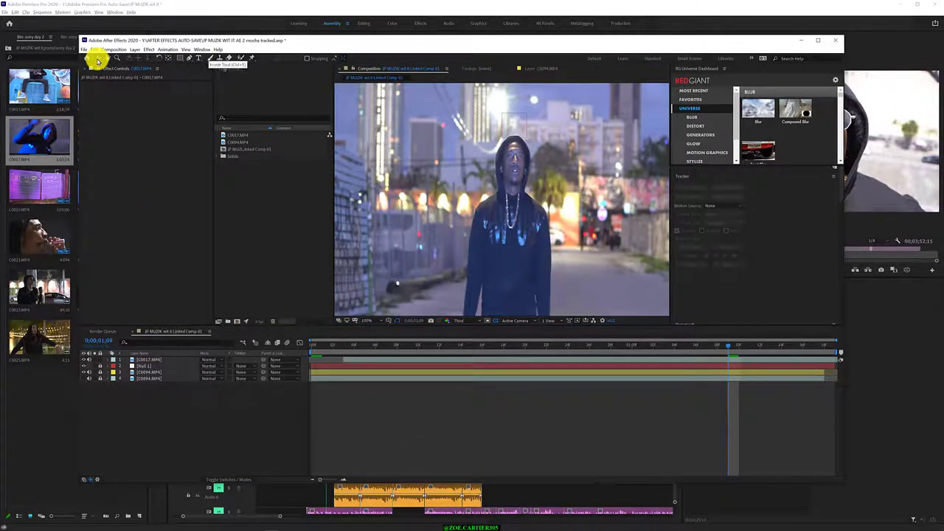
pyautogui.click(205, 49)
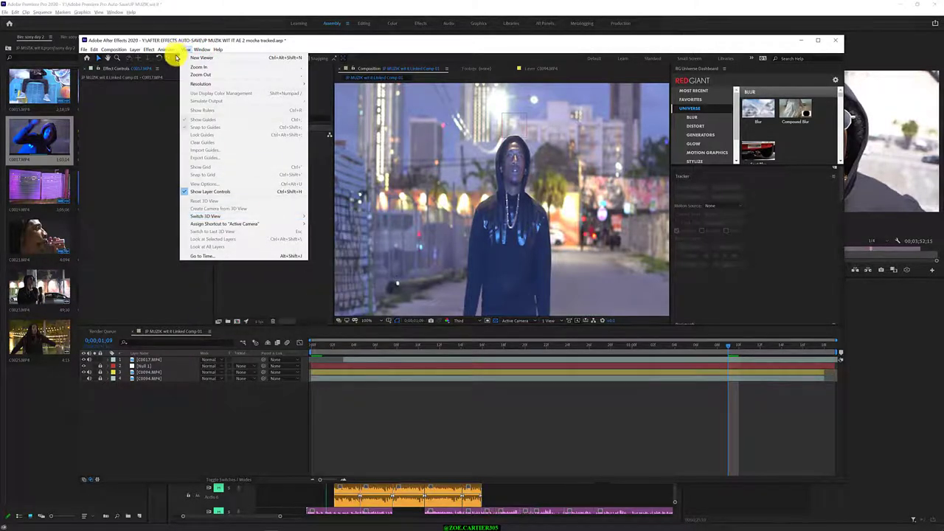
pyautogui.click(162, 110)
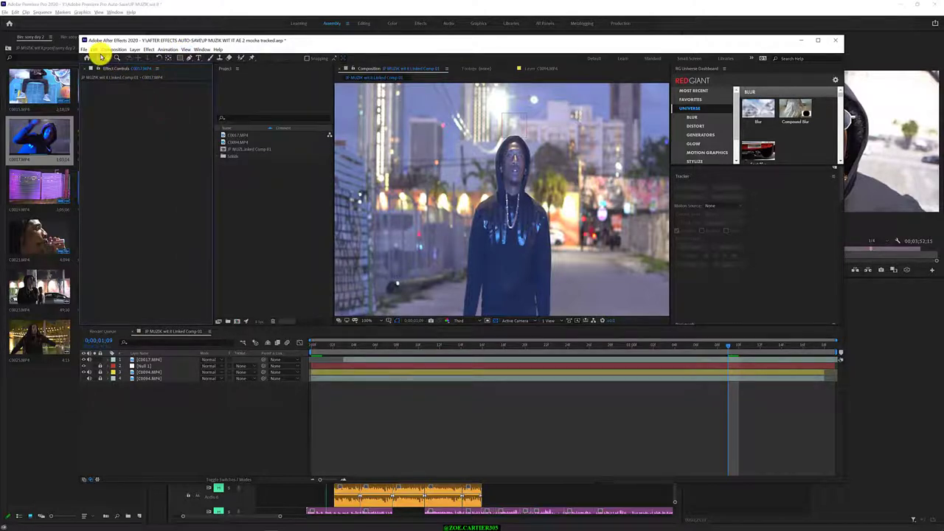
pyautogui.click(724, 359)
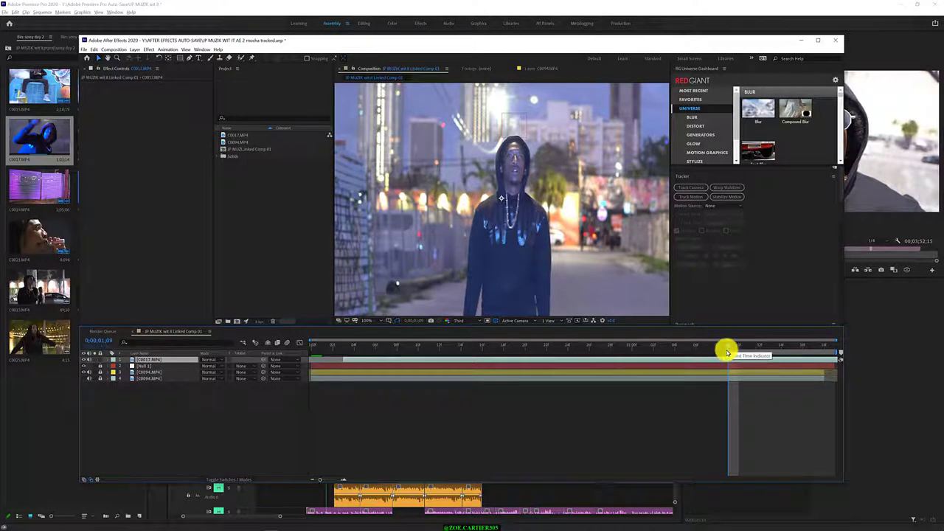
pyautogui.moveTo(726, 351); pyautogui.dragTo(730, 358)
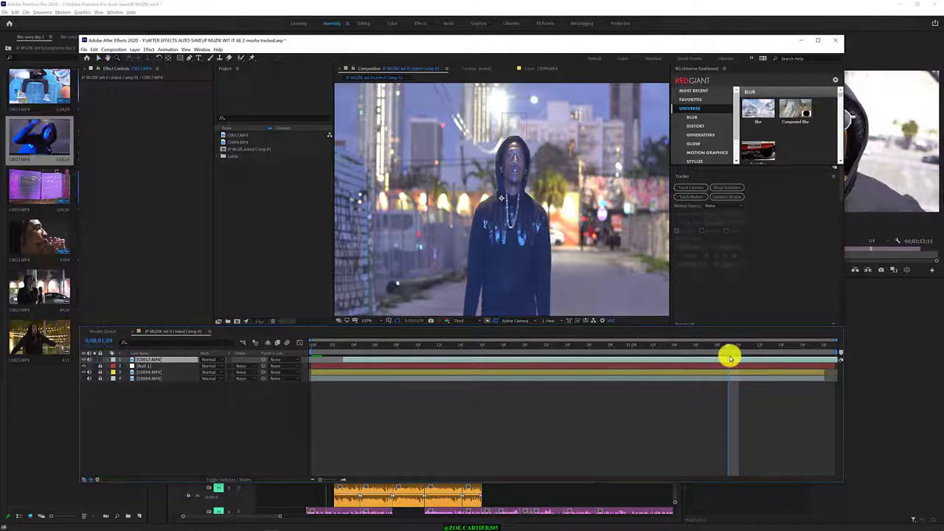
pyautogui.click(98, 58)
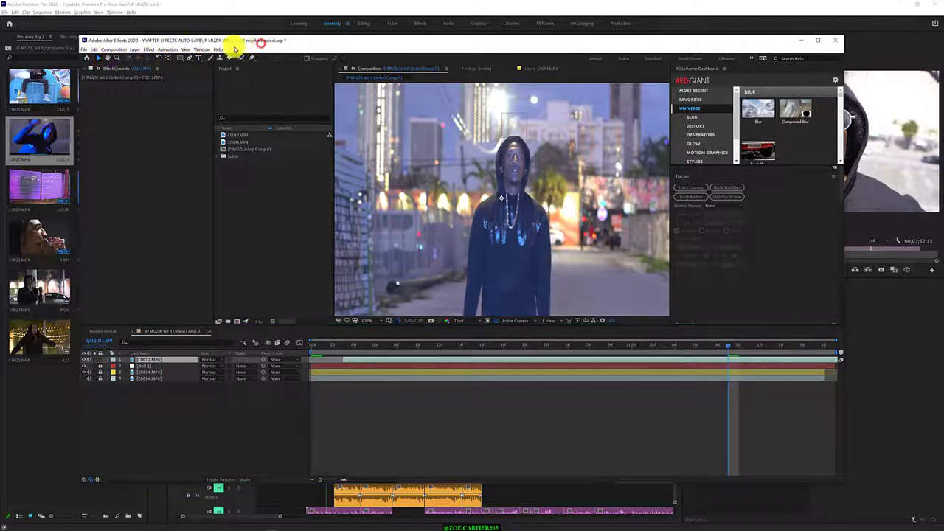
pyautogui.click(203, 50)
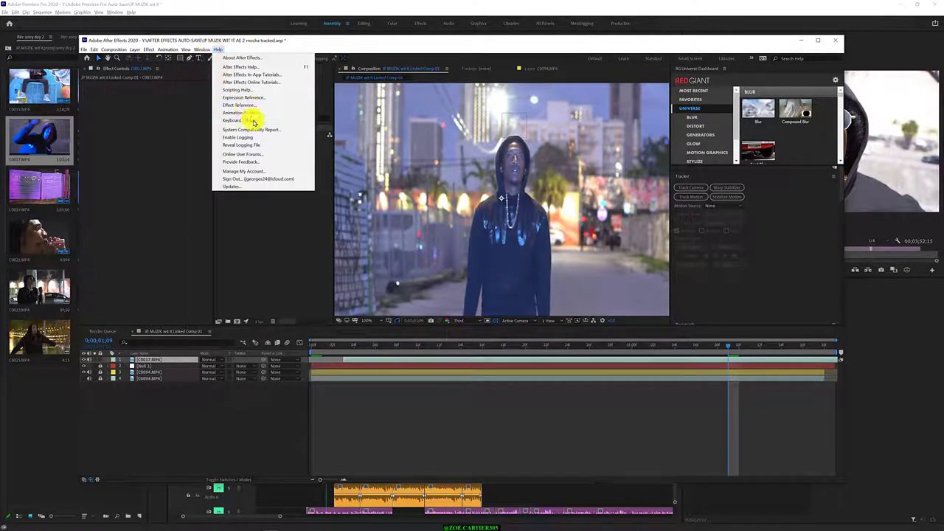
pyautogui.click(247, 120)
pyautogui.moveTo(280, 109); pyautogui.dragTo(242, 54)
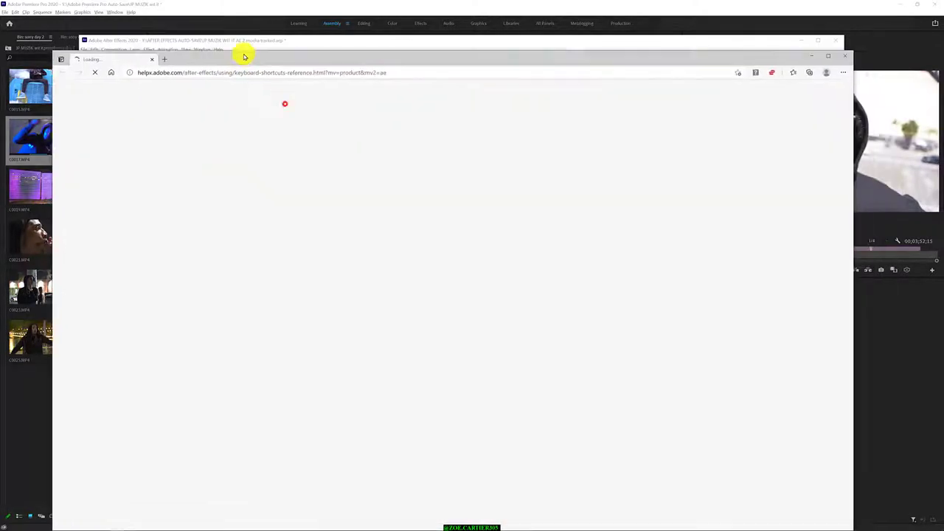
pyautogui.click(837, 41)
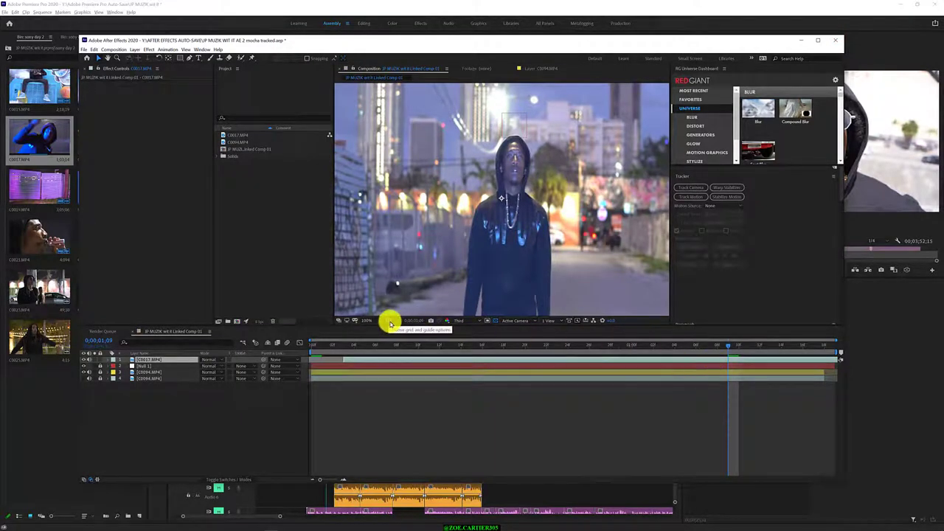
# Switch the Composition preview from Third to Full resolution, clear the layer selection, and enable Snapping
pyautogui.click(470, 325)
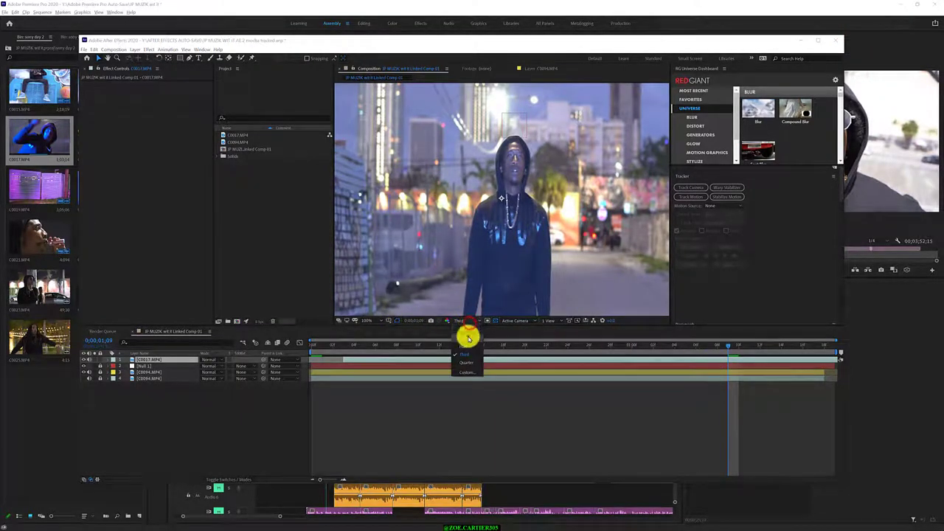
pyautogui.click(468, 333)
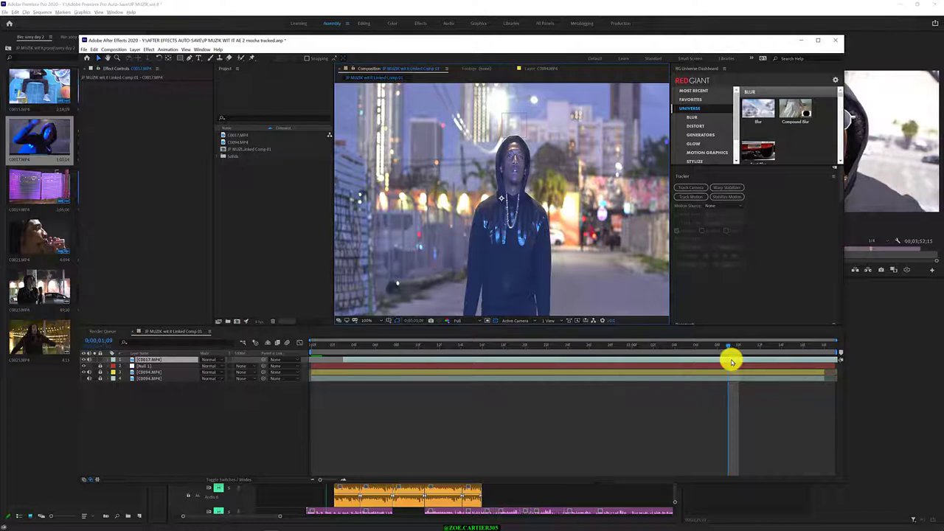
pyautogui.moveTo(672, 414); pyautogui.dragTo(480, 434)
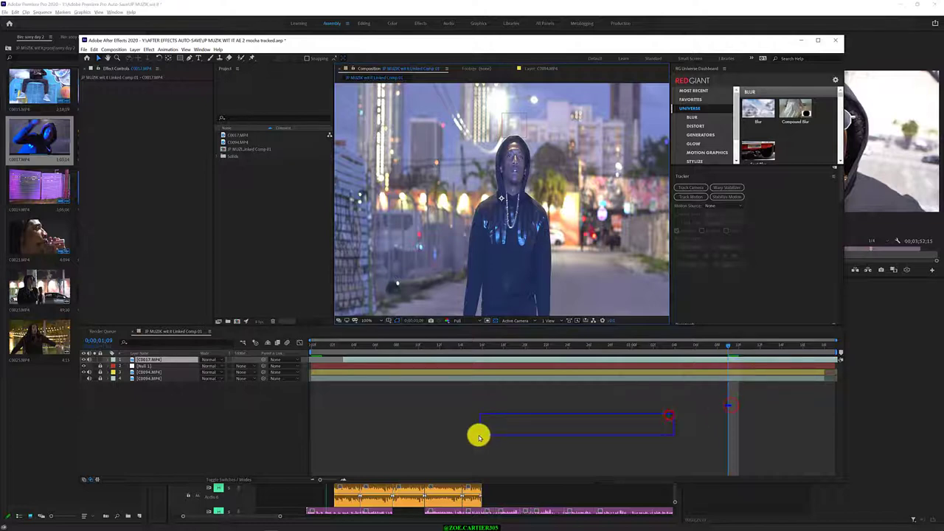
pyautogui.moveTo(547, 428); pyautogui.dragTo(546, 424)
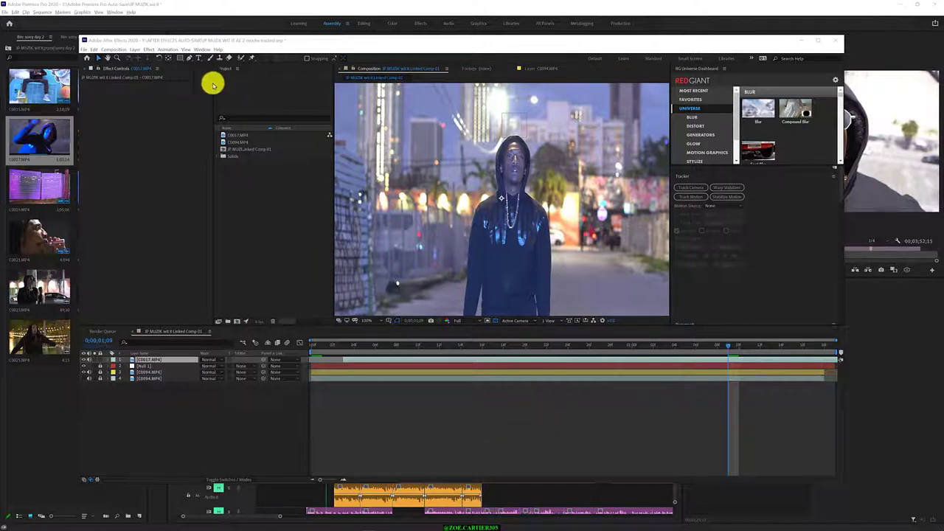
pyautogui.click(264, 47)
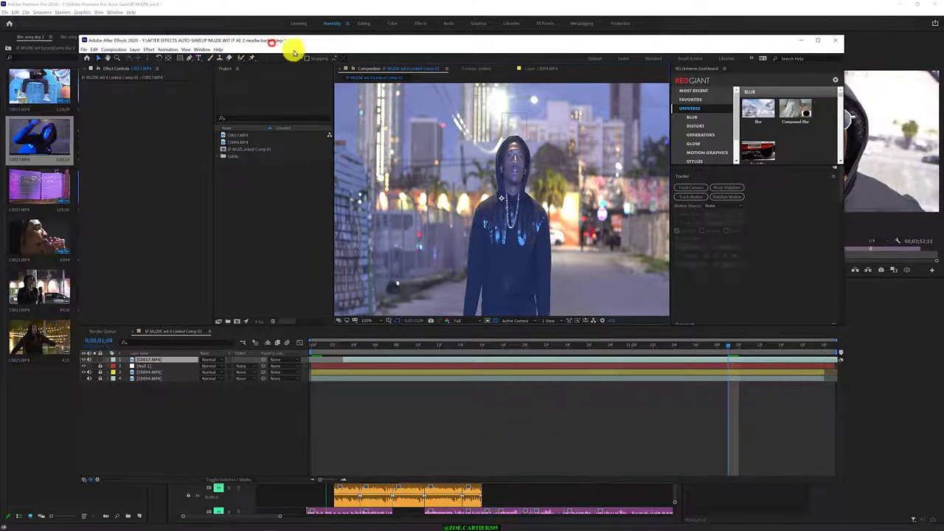
pyautogui.click(316, 59)
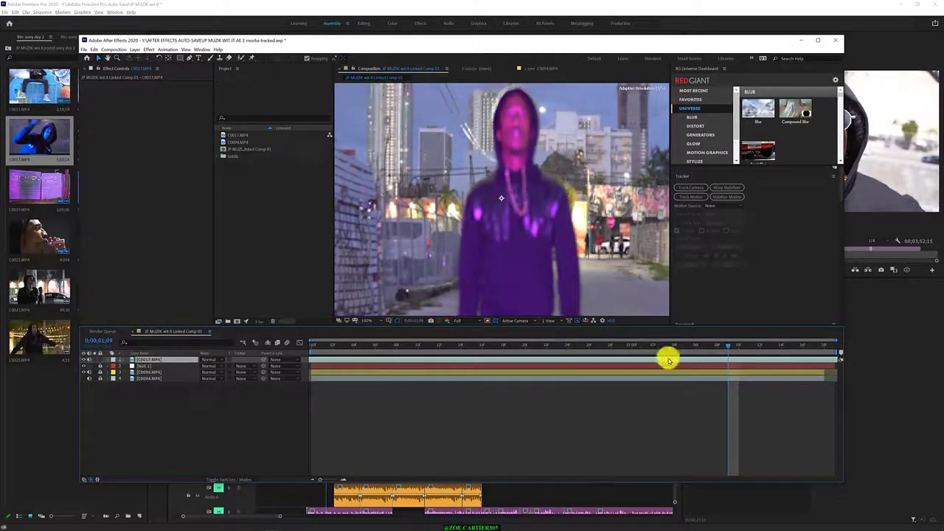
# Delete layer 1 (C0017.MP4) from the comp, glance at Premiere Pro, then return to After Effects
pyautogui.rightClick(157, 364)
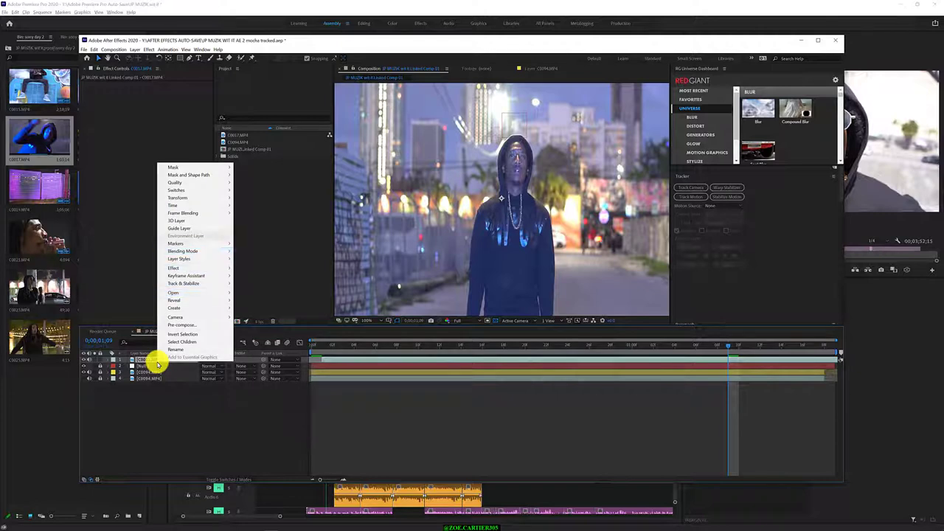
pyautogui.click(145, 360)
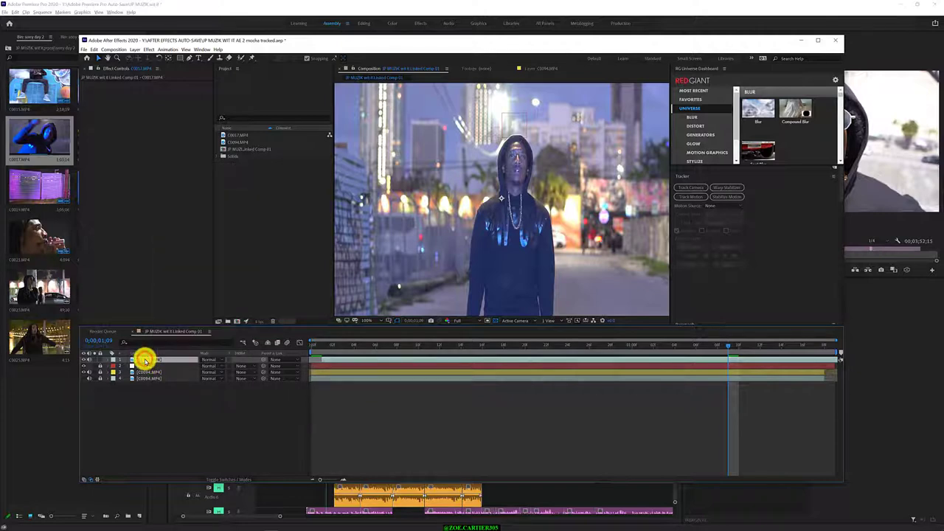
pyautogui.click(262, 177)
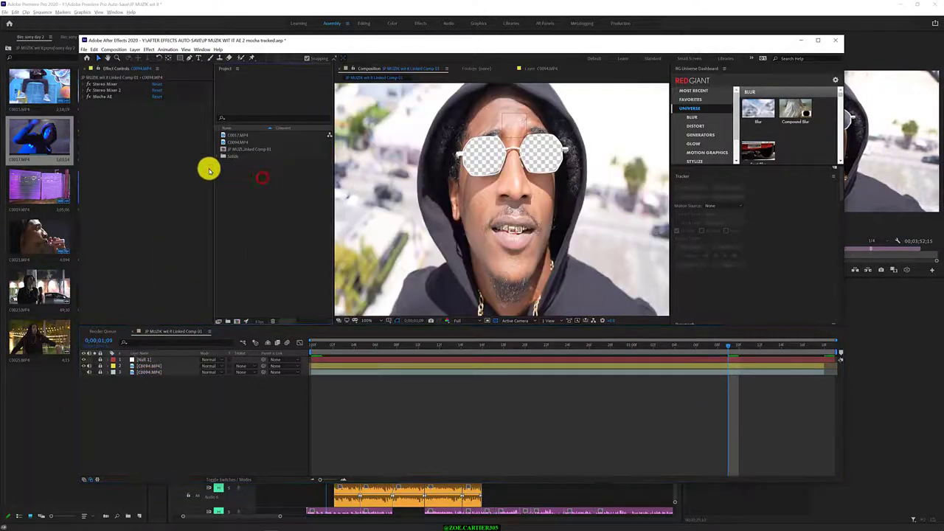
pyautogui.click(37, 138)
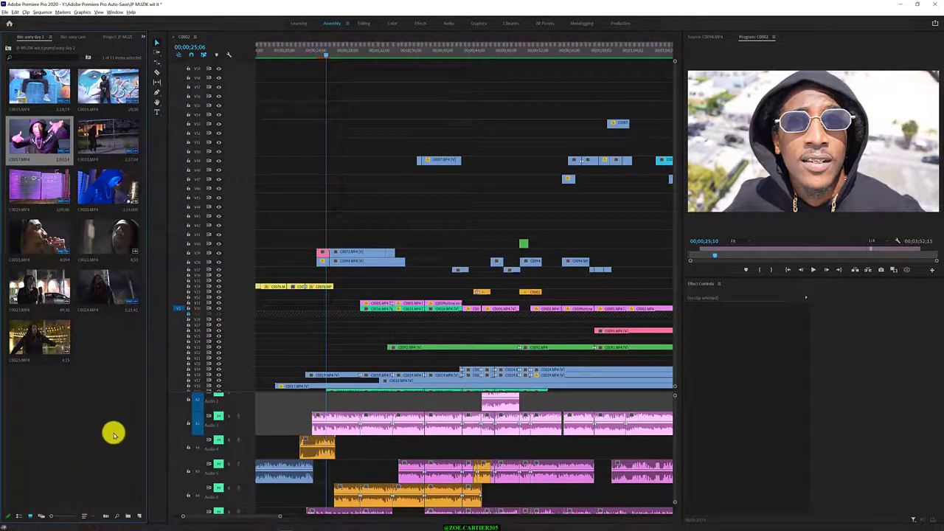
pyautogui.hotkey('alt', 'Tab')
# Import C0087.MP4 from the sony a7s III folder into the After Effects project
pyautogui.rightClick(247, 193)
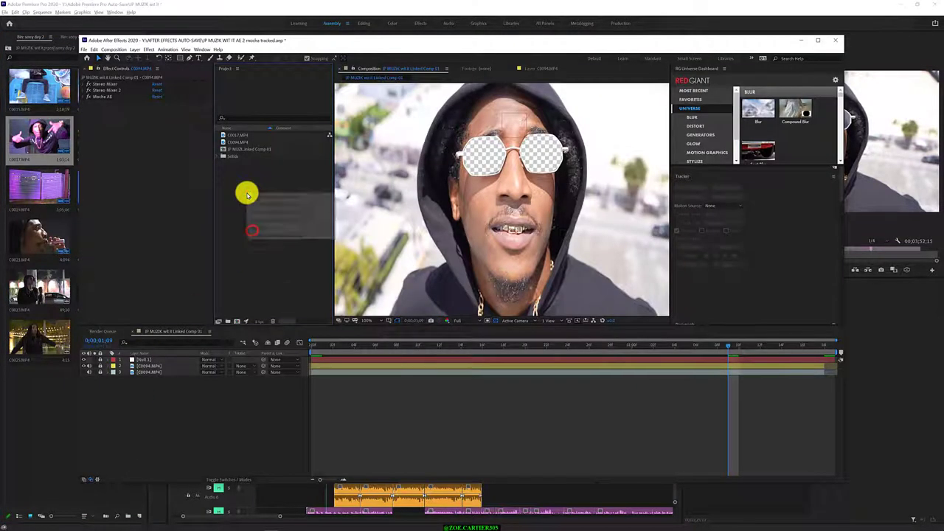
pyautogui.moveTo(282, 226)
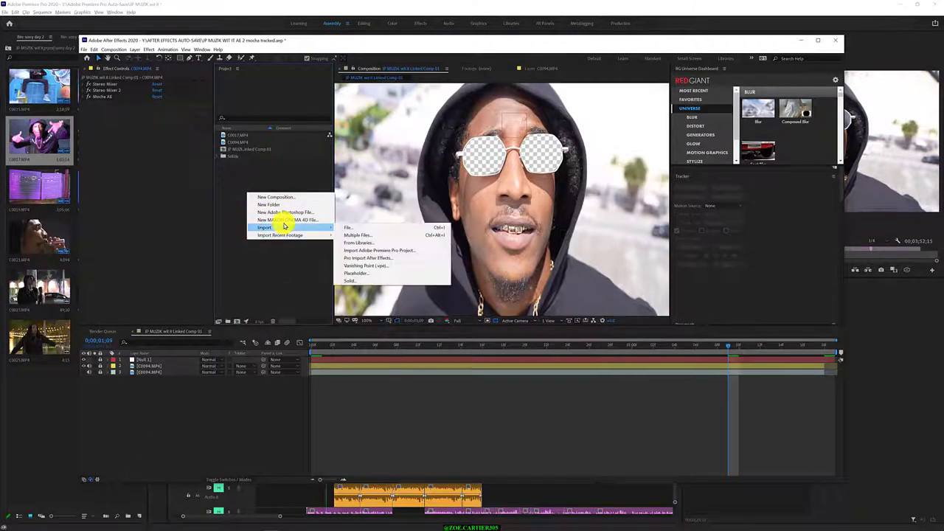
pyautogui.click(365, 229)
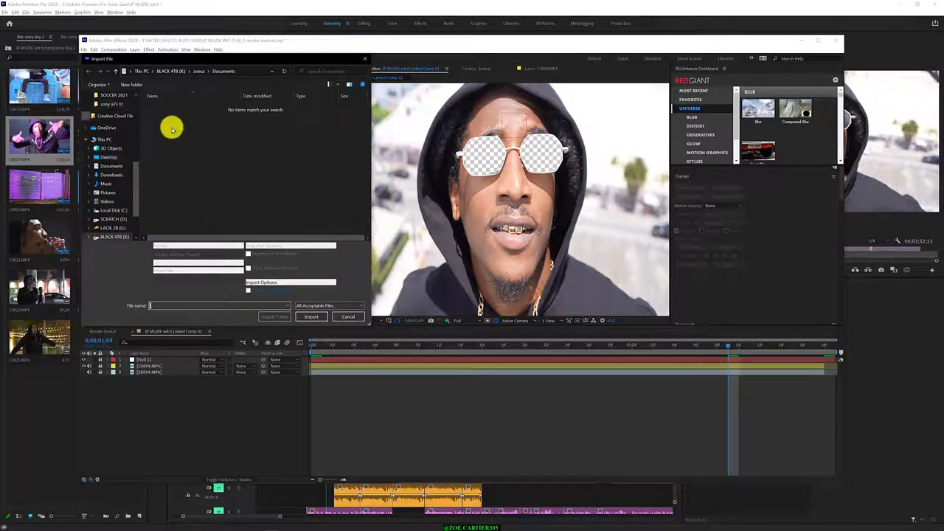
pyautogui.click(122, 103)
pyautogui.scroll(1, 251, 181)
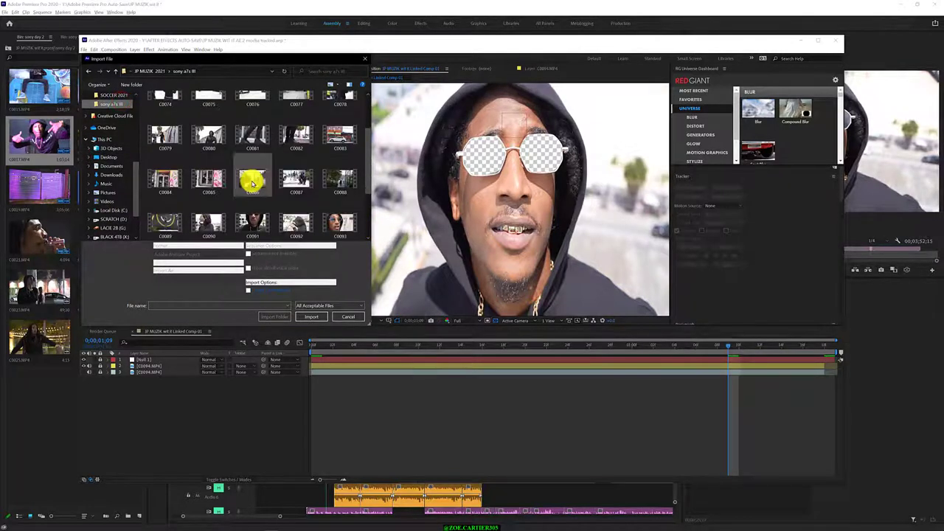
pyautogui.scroll(-2, 251, 183)
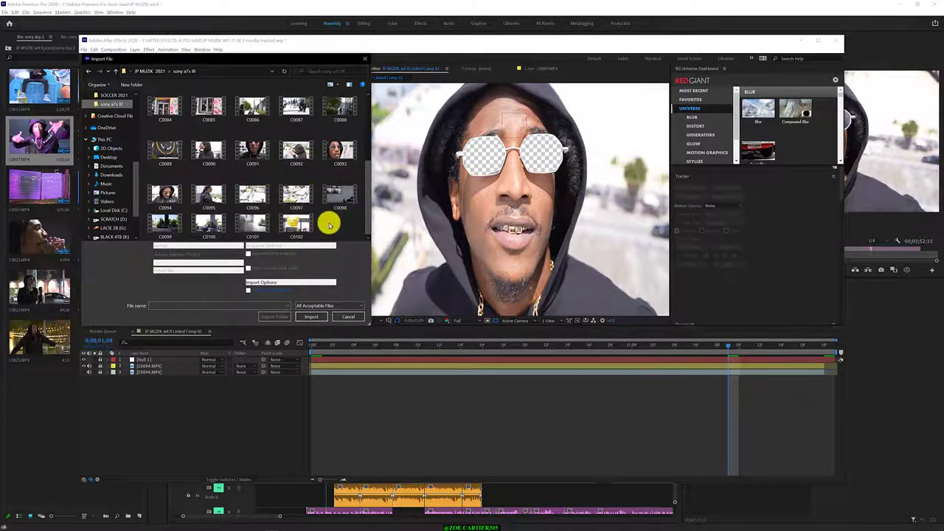
pyautogui.scroll(2, 328, 225)
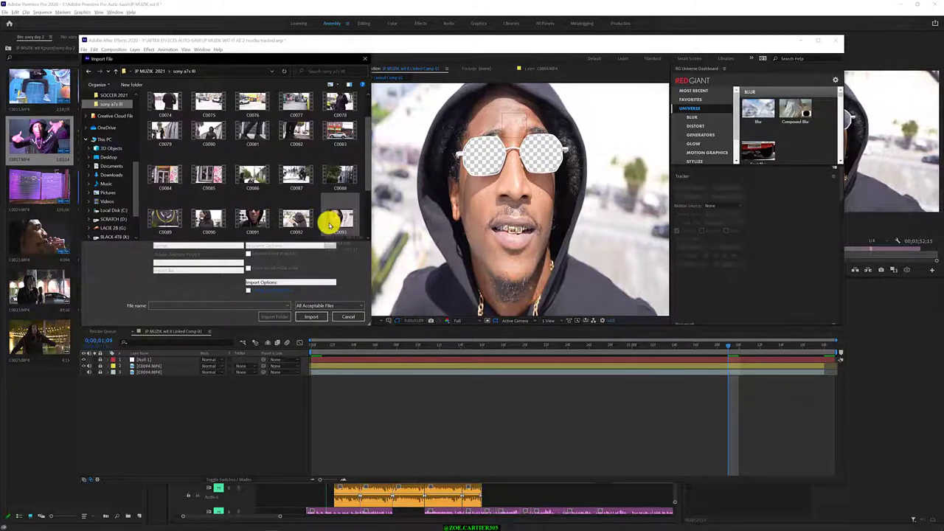
pyautogui.click(292, 174)
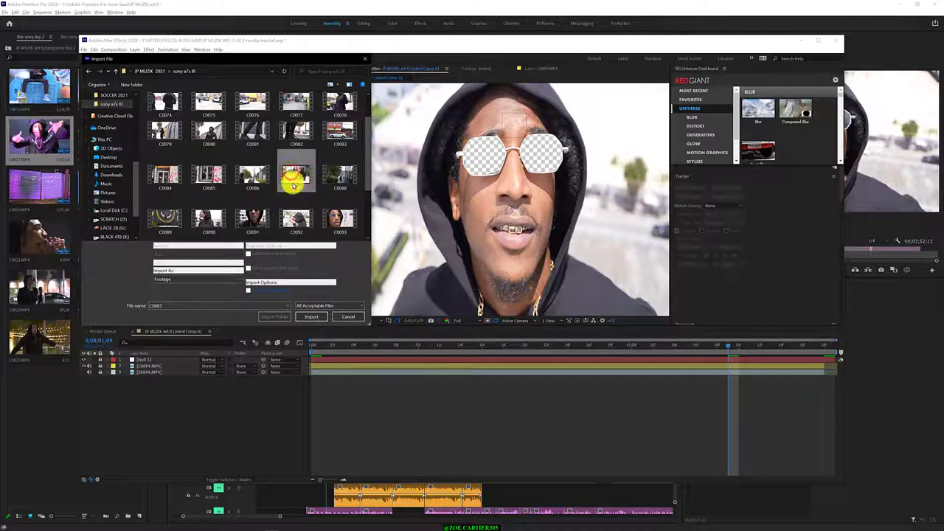
pyautogui.click(311, 316)
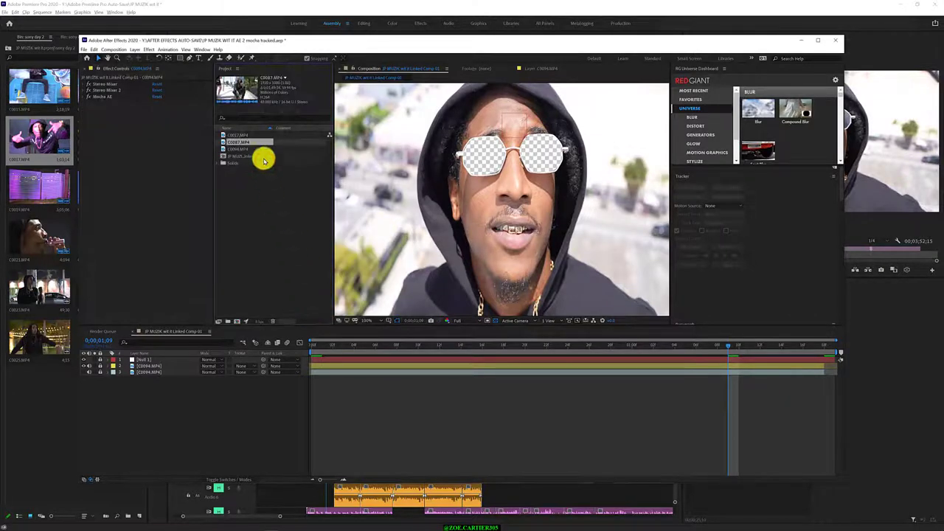
# Add C0087.MP4 to the timeline and adjust its Position so a person appears in the left lens
pyautogui.moveTo(259, 142); pyautogui.dragTo(167, 372)
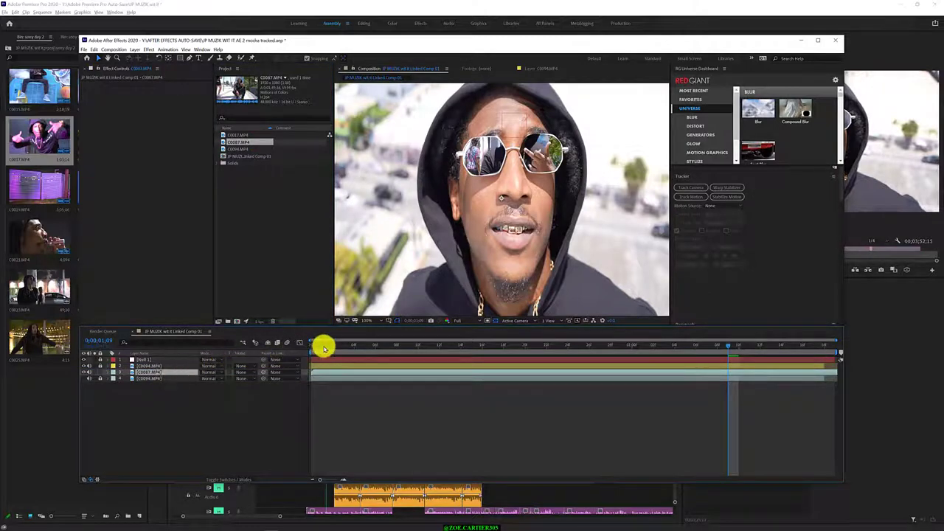
pyautogui.moveTo(324, 344); pyautogui.dragTo(616, 345)
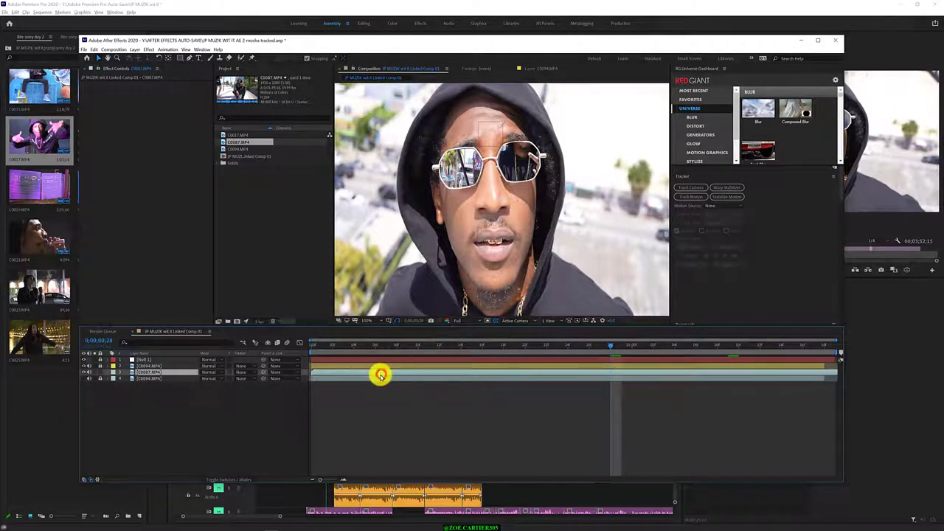
pyautogui.click(106, 371)
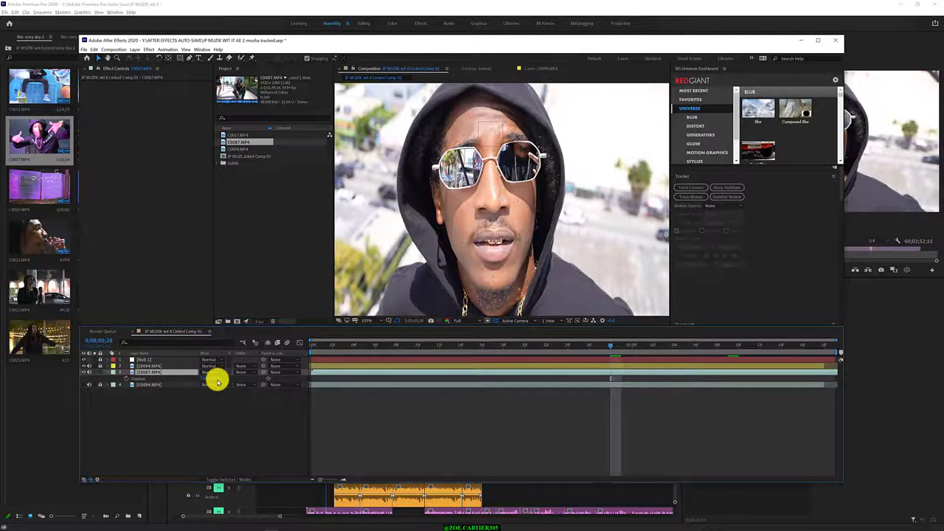
pyautogui.moveTo(216, 378)
pyautogui.mouseDown()
pyautogui.moveTo(262, 382)
pyautogui.moveTo(123, 385)
pyautogui.mouseUp()
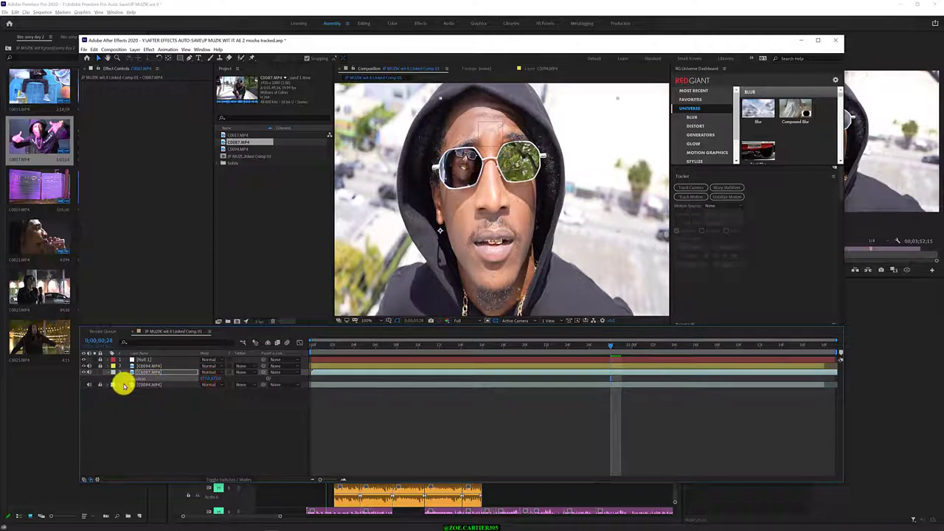
pyautogui.moveTo(171, 379); pyautogui.dragTo(197, 378)
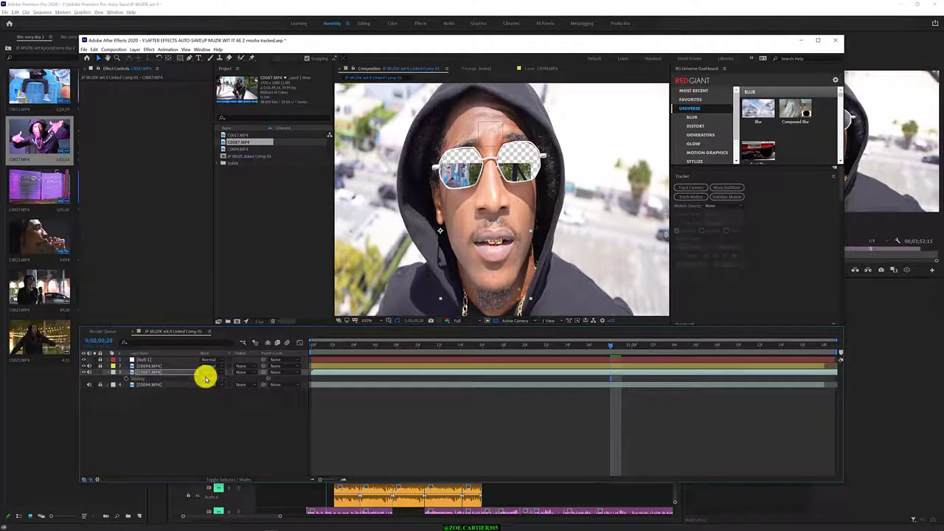
pyautogui.moveTo(214, 379)
pyautogui.mouseDown()
pyautogui.moveTo(164, 383)
pyautogui.moveTo(232, 376)
pyautogui.mouseUp()
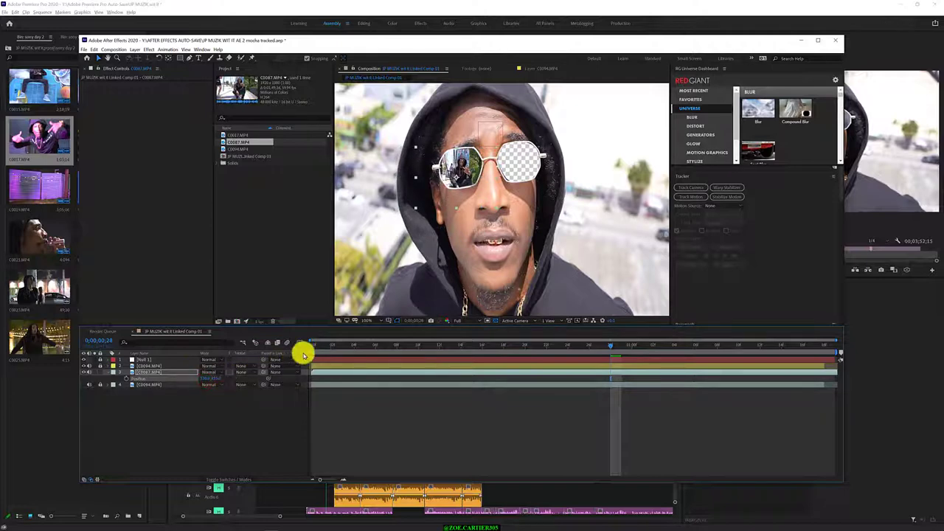
# Scrub through the frames to check the lens insert and start parenting the layer to Null 1
pyautogui.click(325, 345)
pyautogui.moveTo(326, 344); pyautogui.dragTo(610, 342)
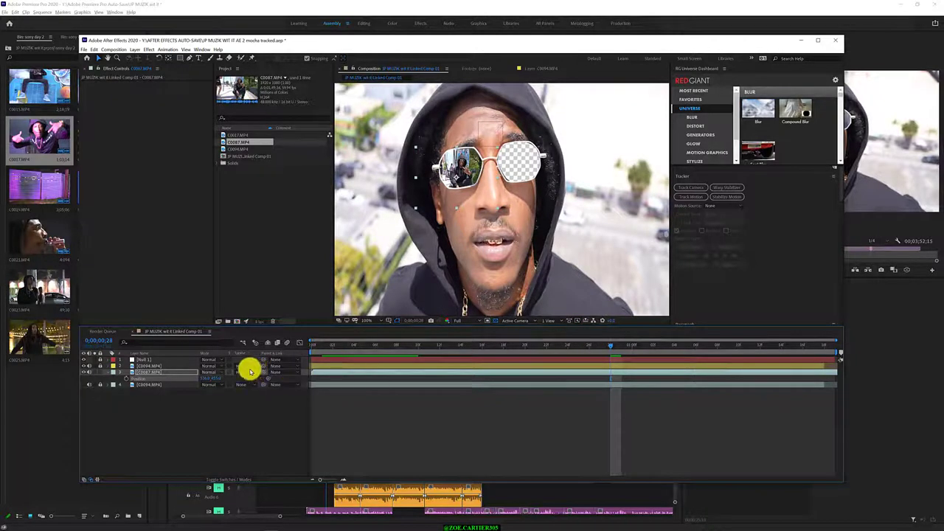
pyautogui.click(154, 361)
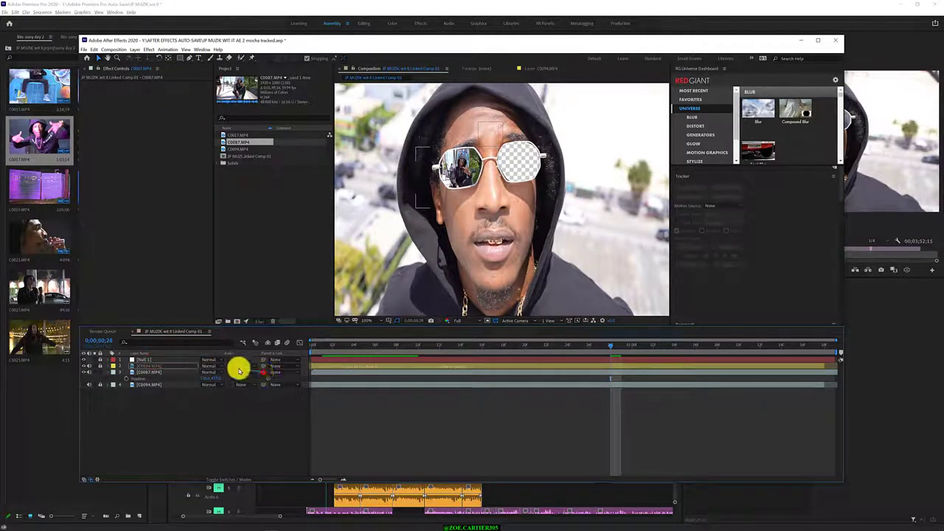
pyautogui.moveTo(263, 366); pyautogui.dragTo(170, 362)
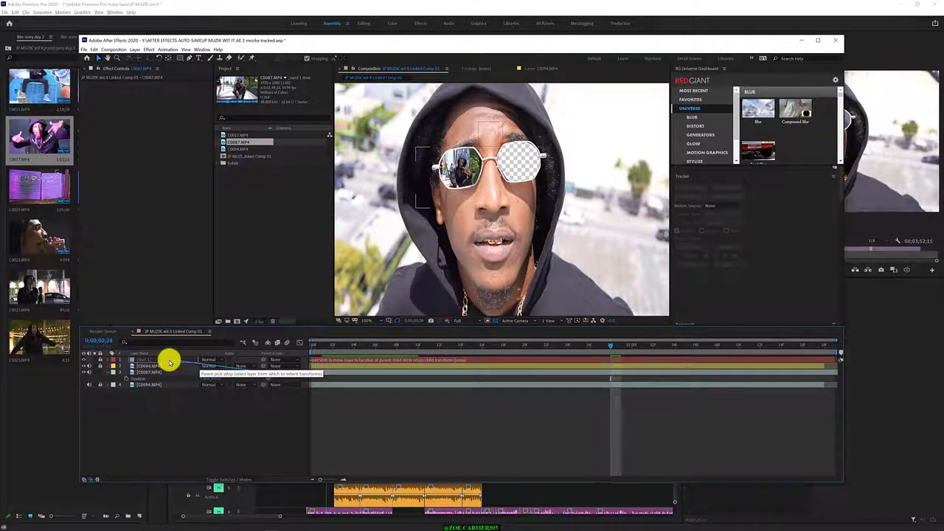
# Pick-whip C0087.MP4 to Null 1, then scrub and play the comp to confirm the insert tracks
pyautogui.moveTo(170, 361); pyautogui.dragTo(169, 361)
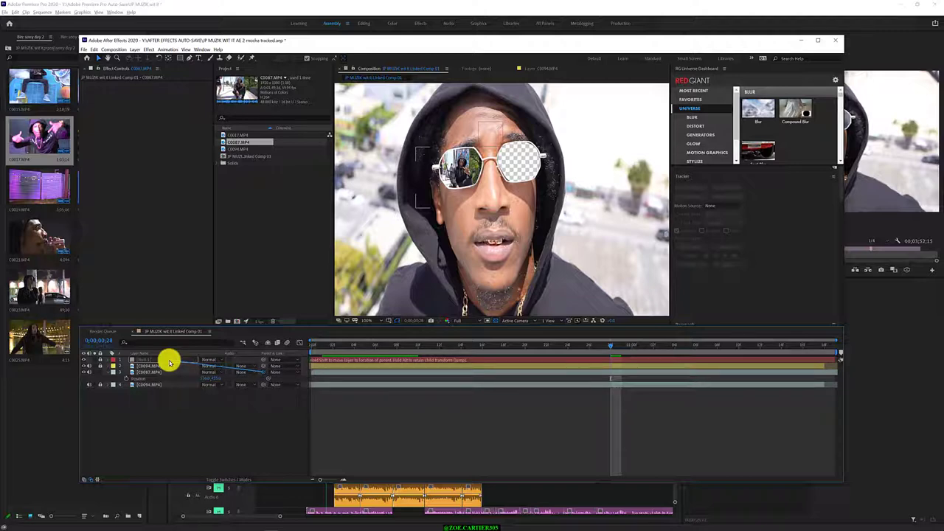
pyautogui.moveTo(170, 361); pyautogui.dragTo(170, 360)
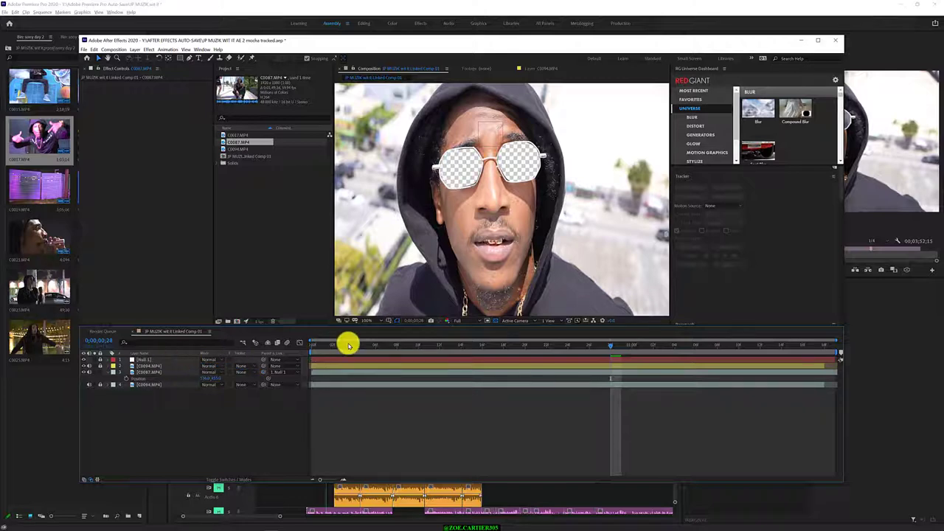
pyautogui.moveTo(349, 345); pyautogui.dragTo(361, 347)
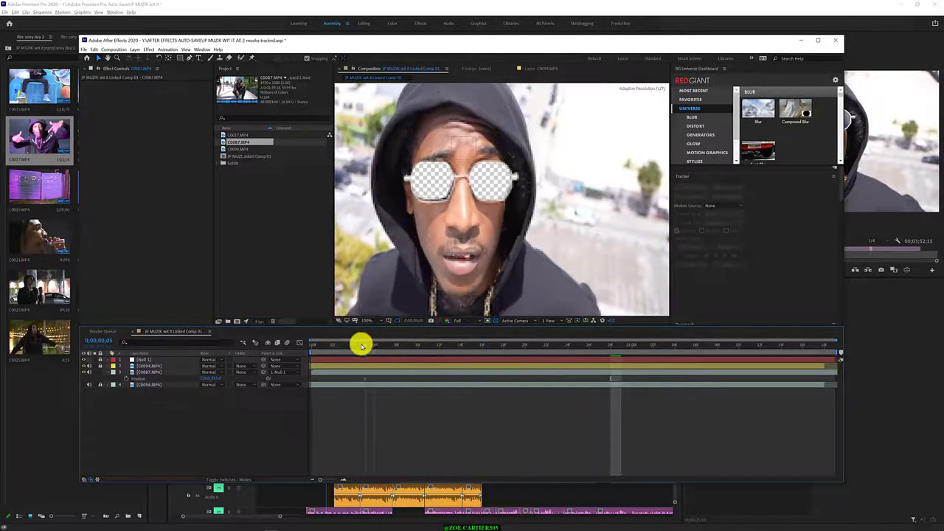
pyautogui.press('space')
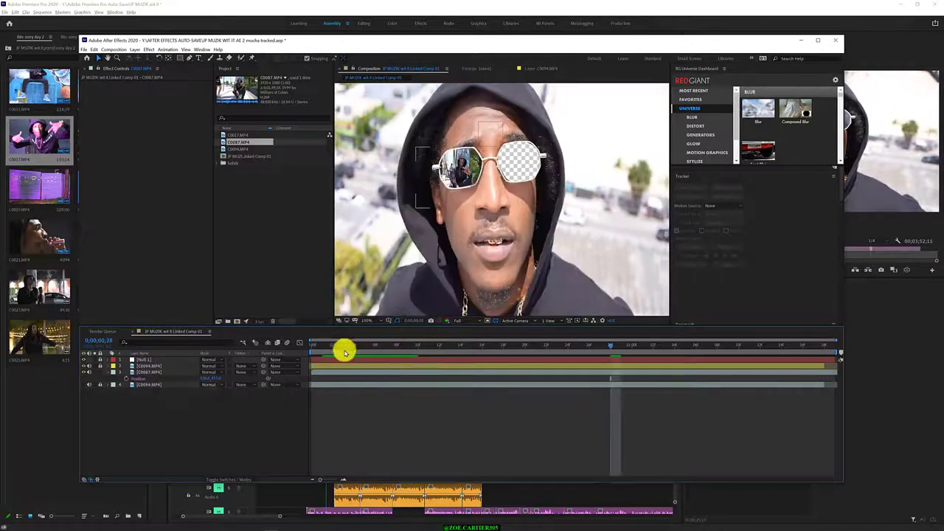
pyautogui.click(185, 369)
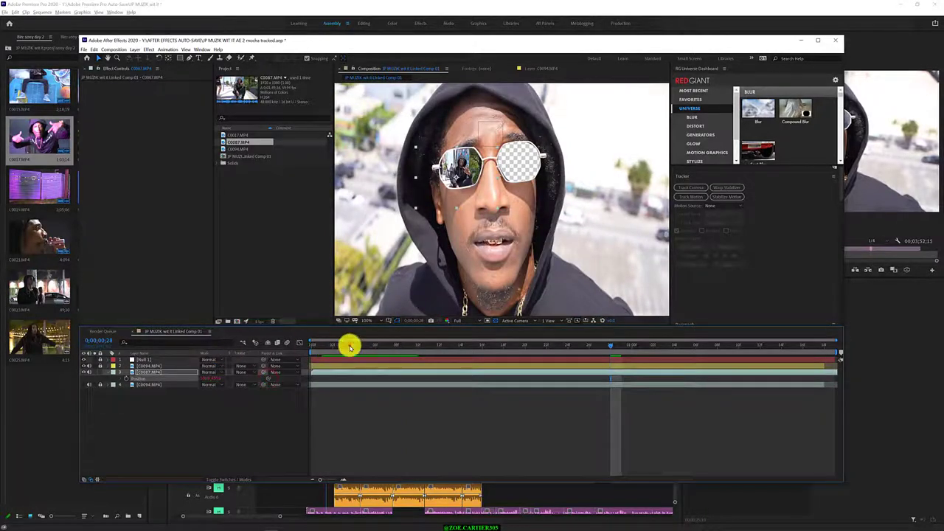
pyautogui.moveTo(350, 346); pyautogui.dragTo(556, 339)
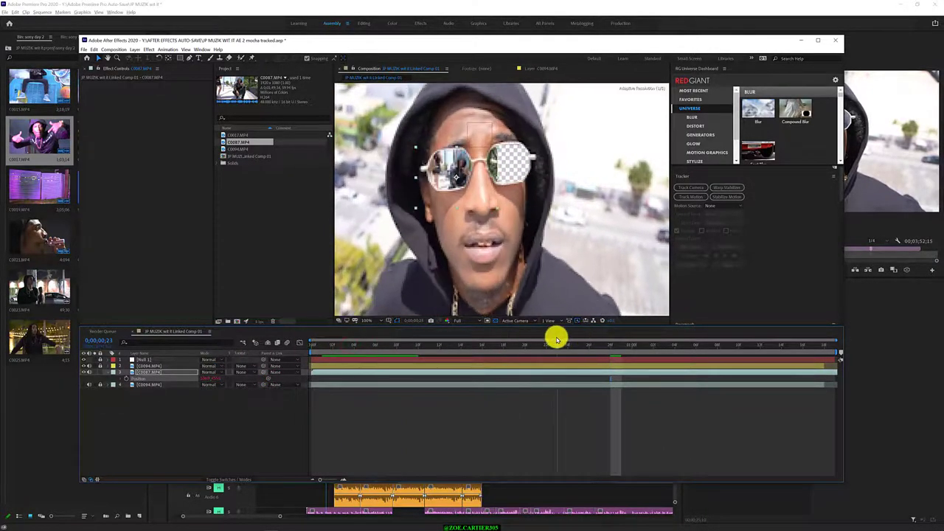
pyautogui.moveTo(346, 347)
pyautogui.mouseDown()
pyautogui.moveTo(473, 334)
pyautogui.moveTo(444, 346)
pyautogui.moveTo(546, 345)
pyautogui.mouseUp()
pyautogui.click(236, 392)
pyautogui.press('space')
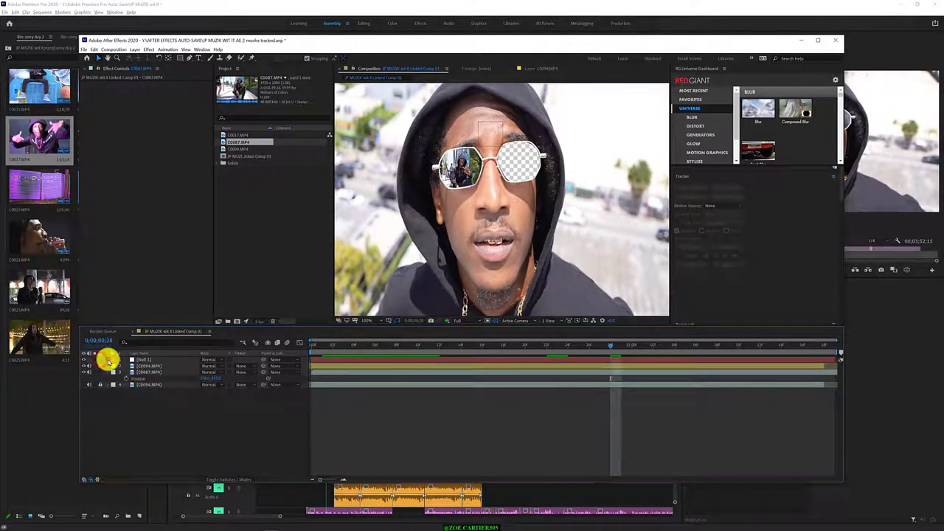
pyautogui.click(107, 360)
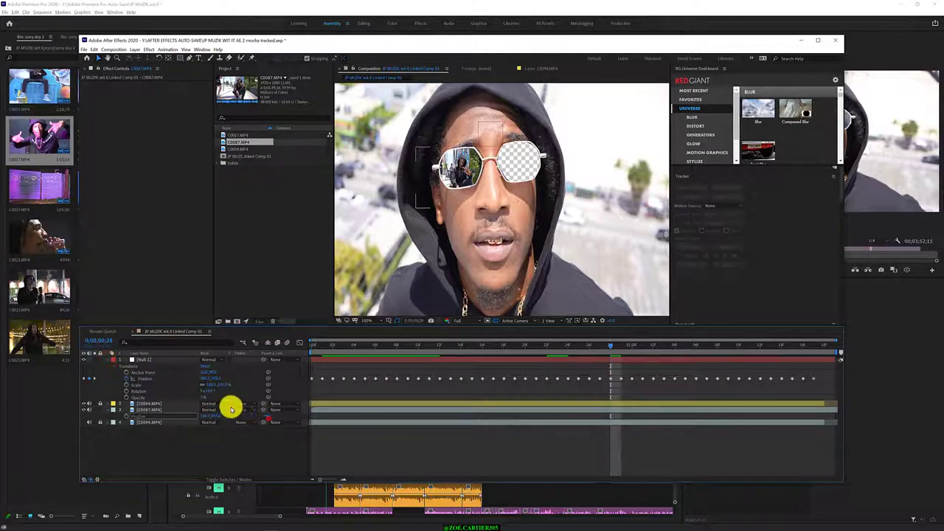
pyautogui.click(147, 407)
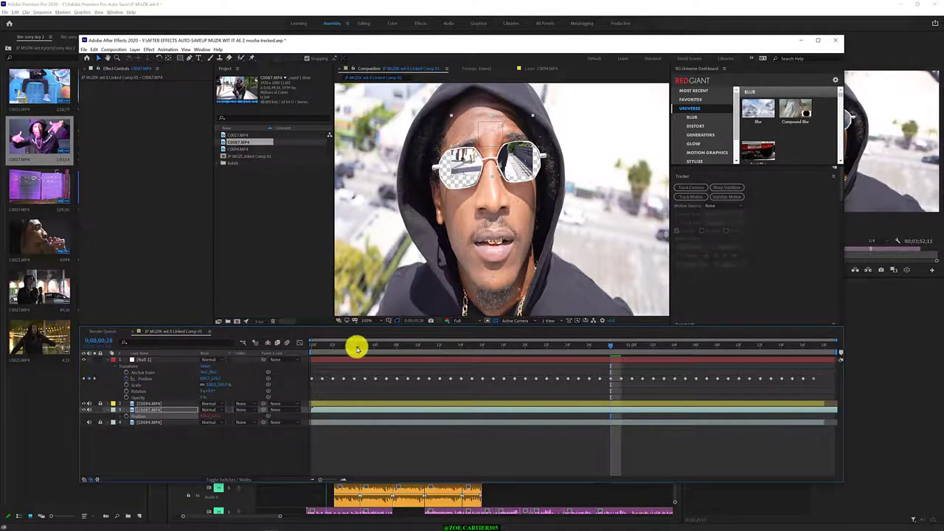
pyautogui.click(396, 345)
pyautogui.click(107, 359)
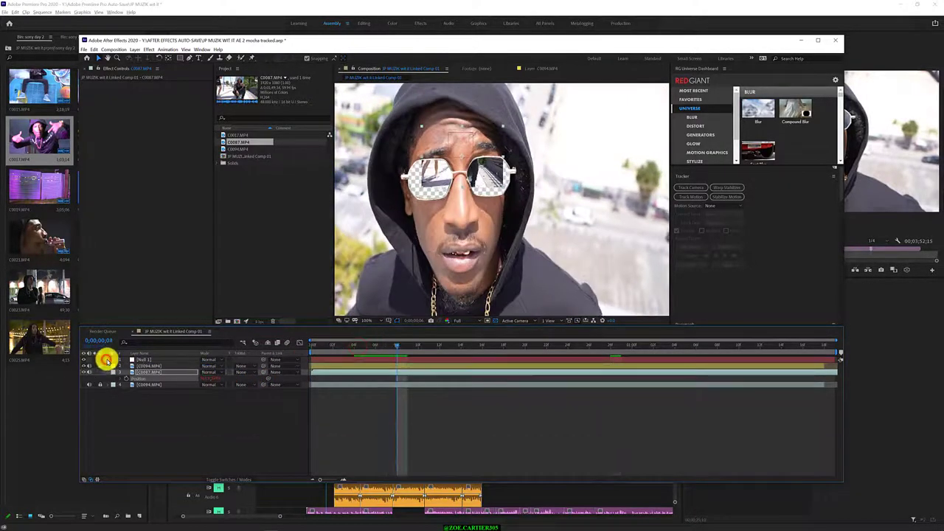
pyautogui.click(206, 376)
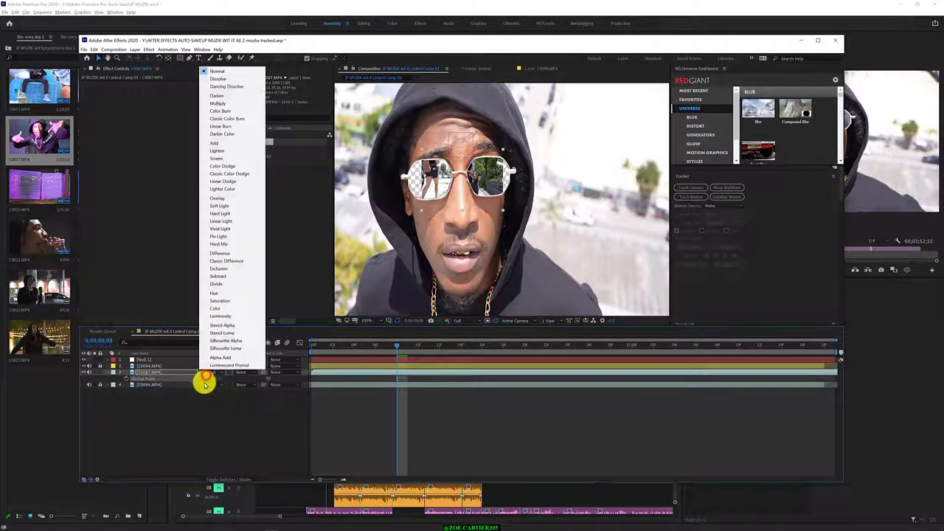
pyautogui.click(204, 381)
# Select the C0087.MP4 layer and scrub the first second frame by frame to check left-lens alignment
pyautogui.click(525, 372)
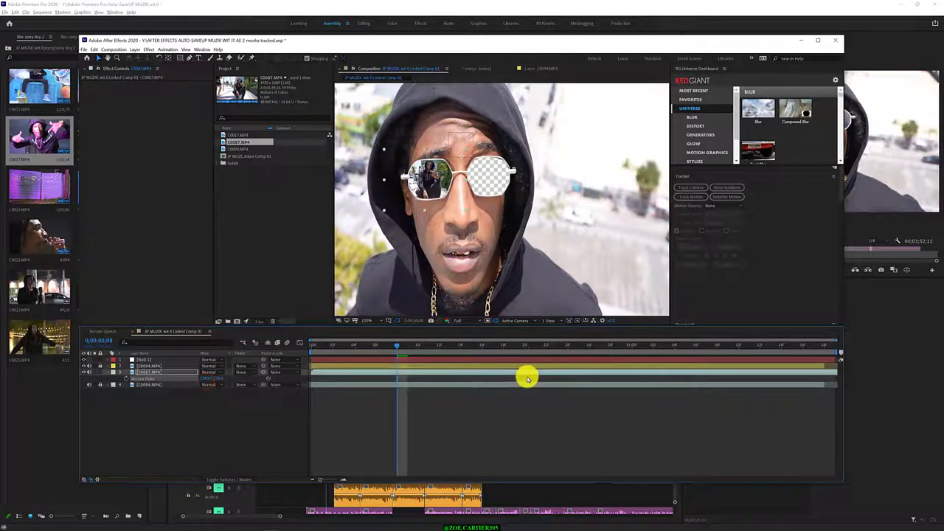
pyautogui.moveTo(364, 346); pyautogui.dragTo(682, 366)
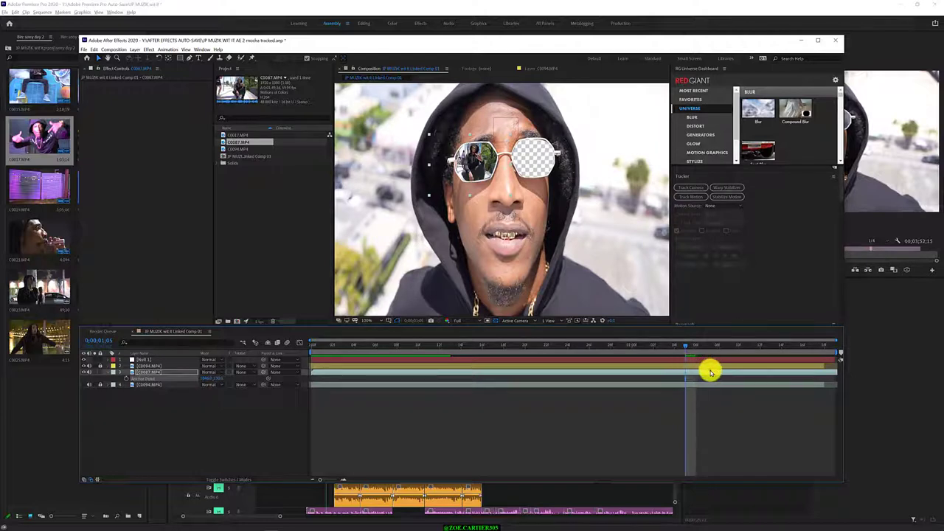
pyautogui.click(763, 375)
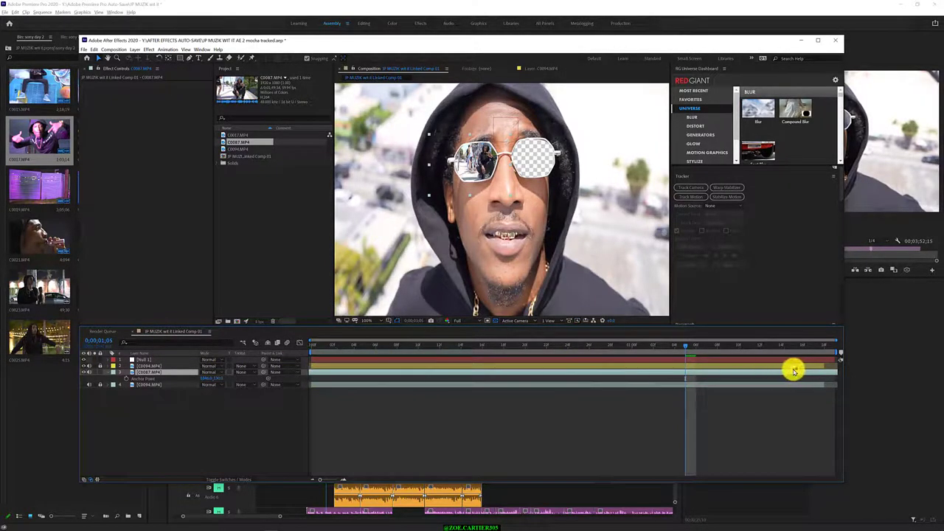
pyautogui.click(752, 371)
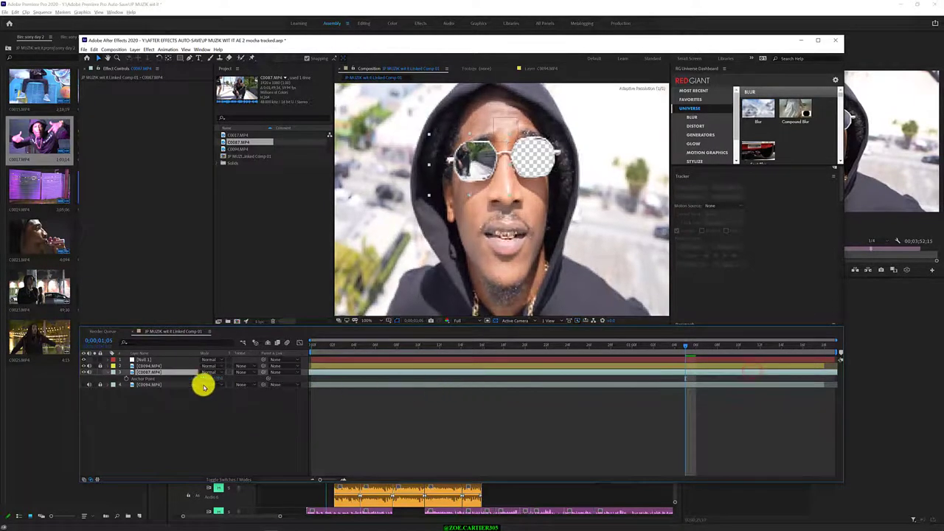
pyautogui.click(807, 371)
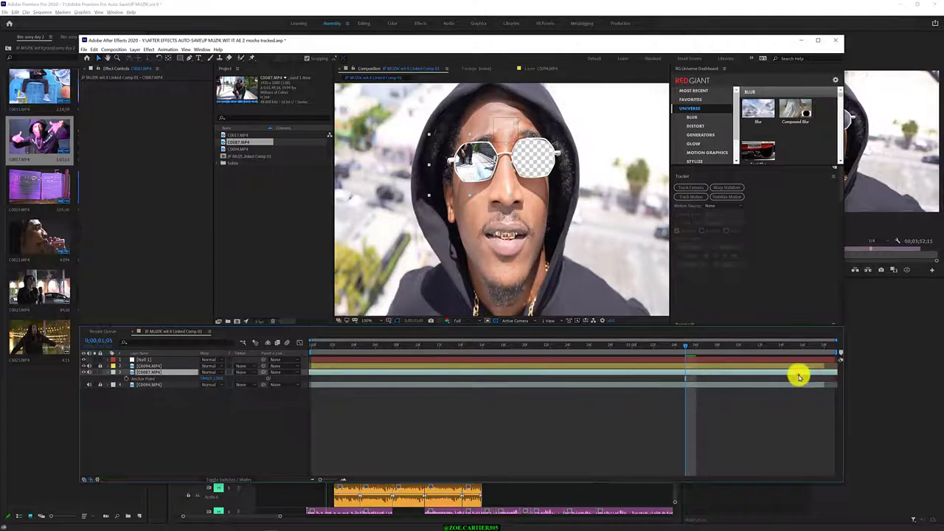
pyautogui.click(798, 375)
pyautogui.click(816, 374)
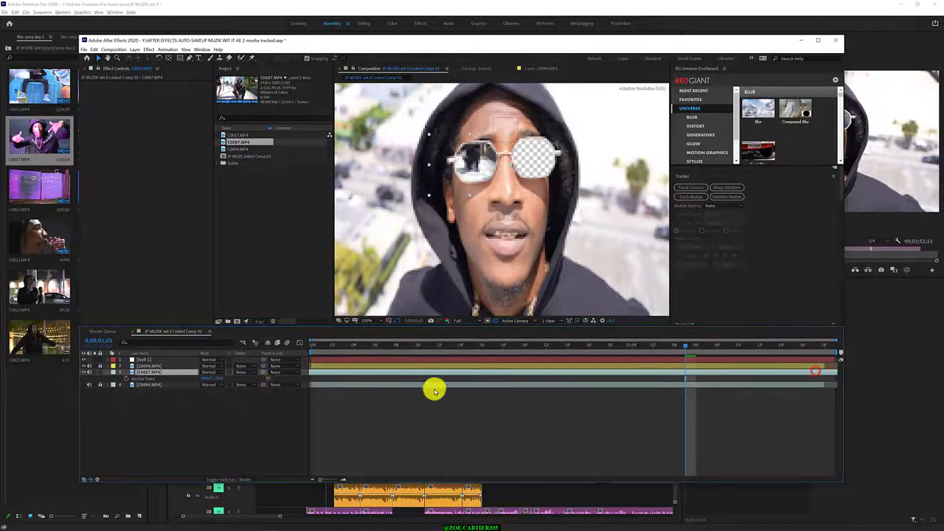
pyautogui.click(827, 372)
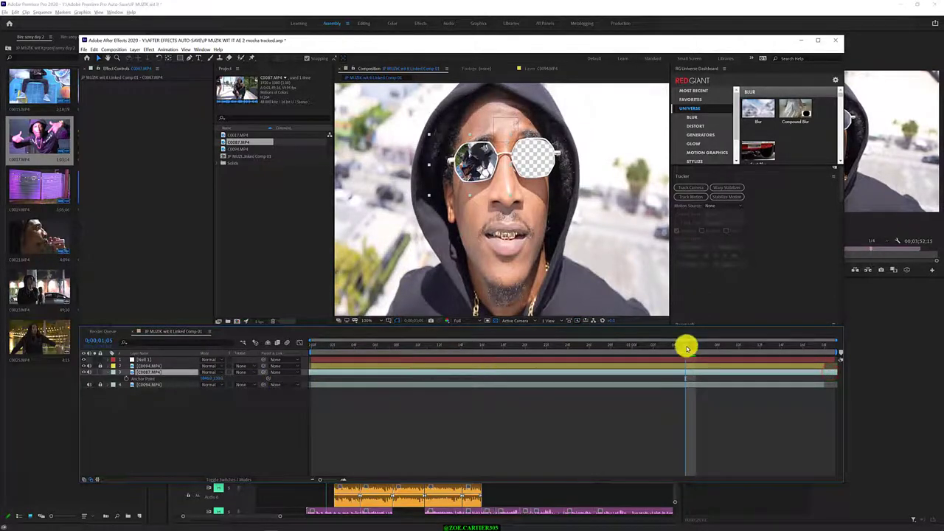
pyautogui.moveTo(688, 347); pyautogui.dragTo(697, 346)
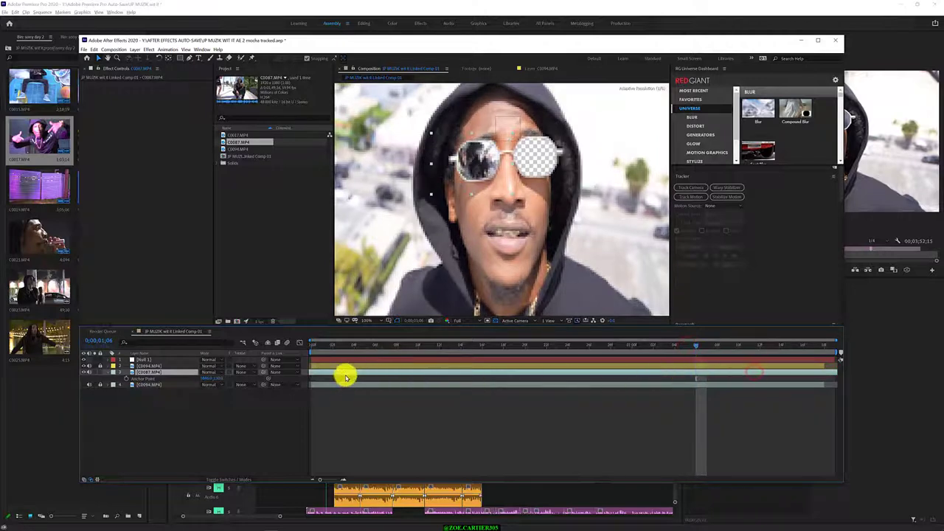
pyautogui.moveTo(333, 344)
pyautogui.mouseDown()
pyautogui.moveTo(616, 352)
pyautogui.moveTo(572, 360)
pyautogui.mouseUp()
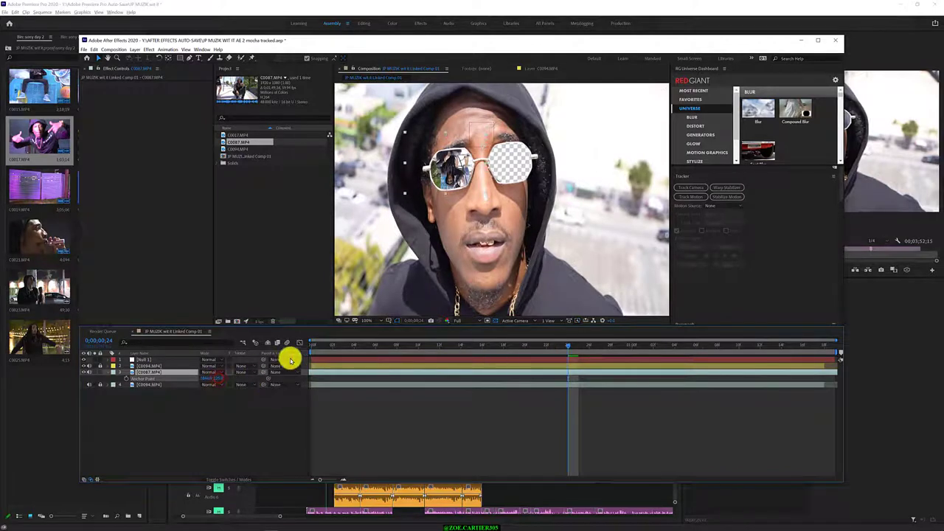
# Scrub and compare layers to review the left-lens reflection, then select C0017.MP4 in the Project panel
pyautogui.moveTo(401, 342); pyautogui.dragTo(532, 323)
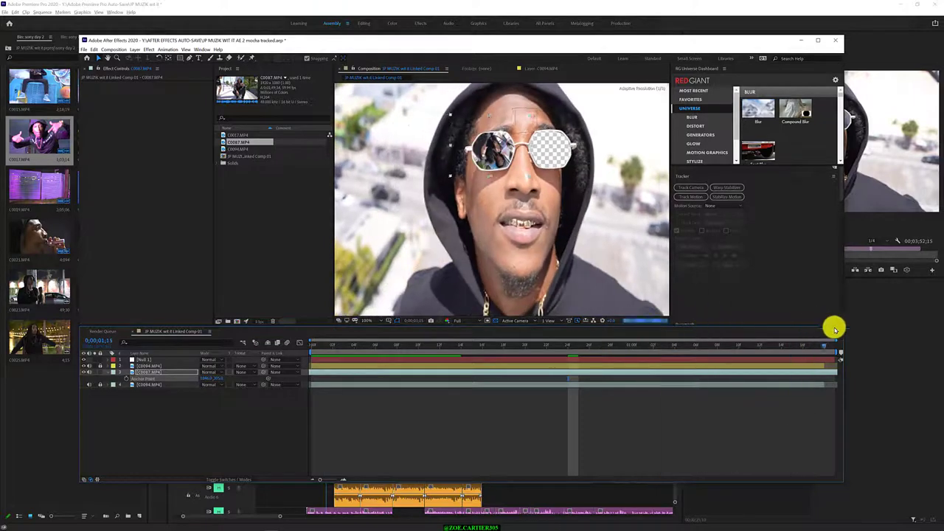
pyautogui.moveTo(532, 323); pyautogui.dragTo(654, 350)
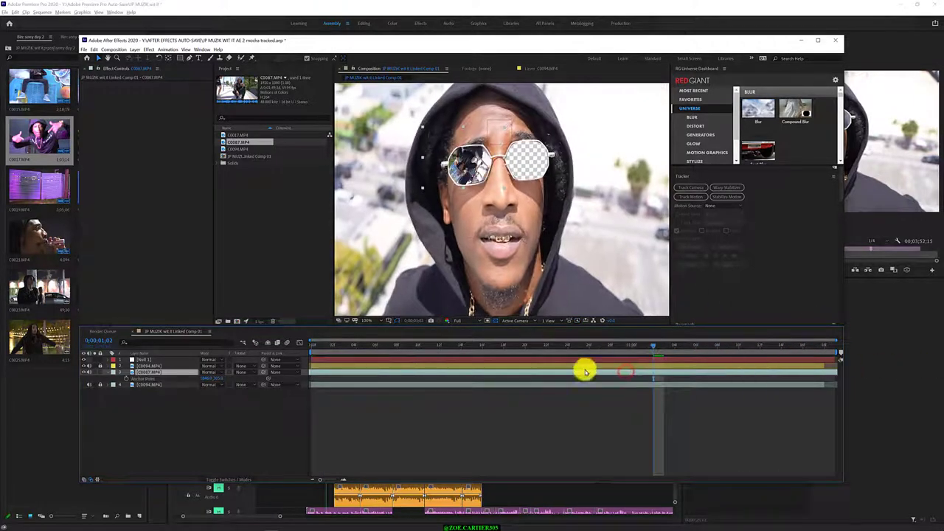
pyautogui.click(387, 371)
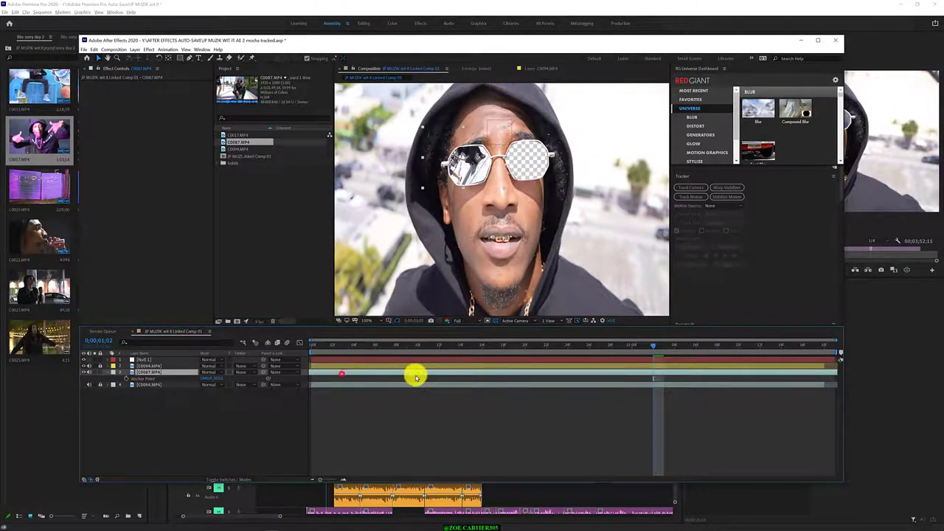
pyautogui.click(344, 374)
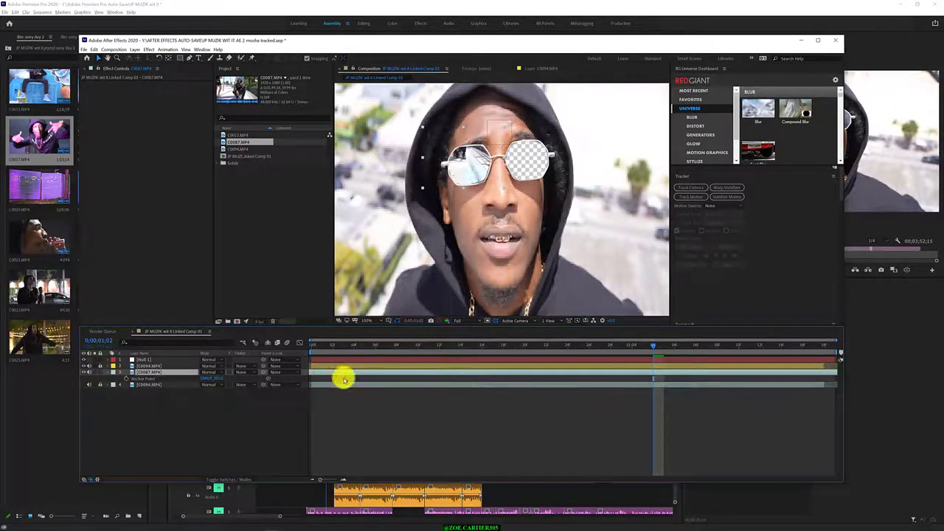
pyautogui.click(219, 382)
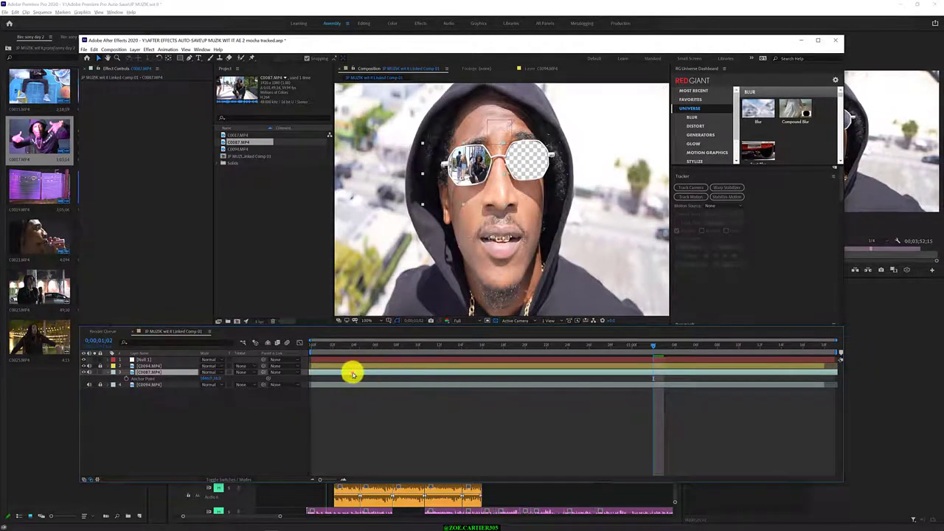
pyautogui.click(347, 373)
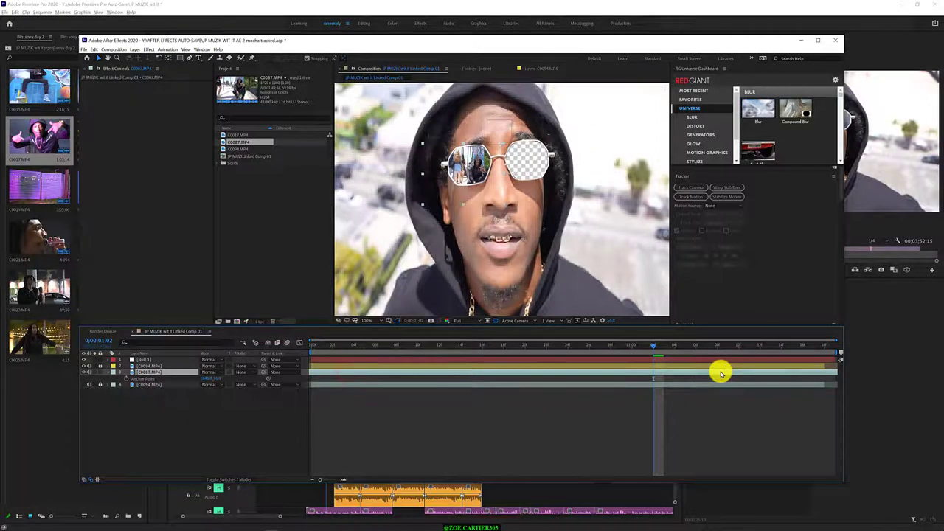
pyautogui.click(247, 135)
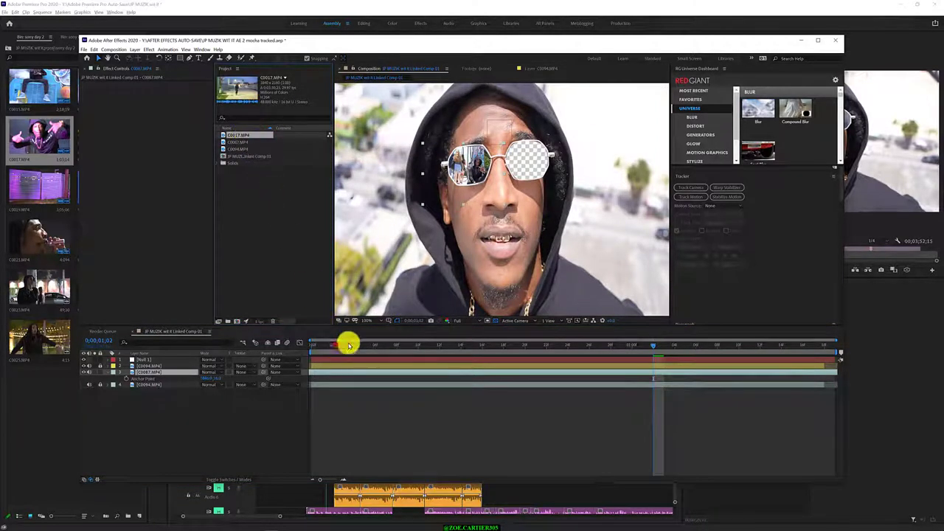
# Scale the lens clip so its scene fills the left lens, review it, and return to Premiere Pro
pyautogui.moveTo(347, 343); pyautogui.dragTo(712, 341)
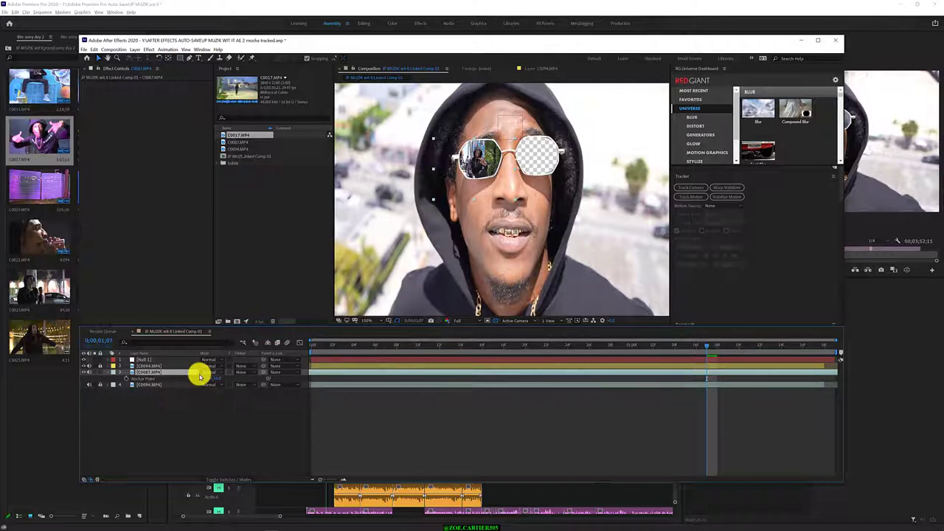
pyautogui.click(221, 379)
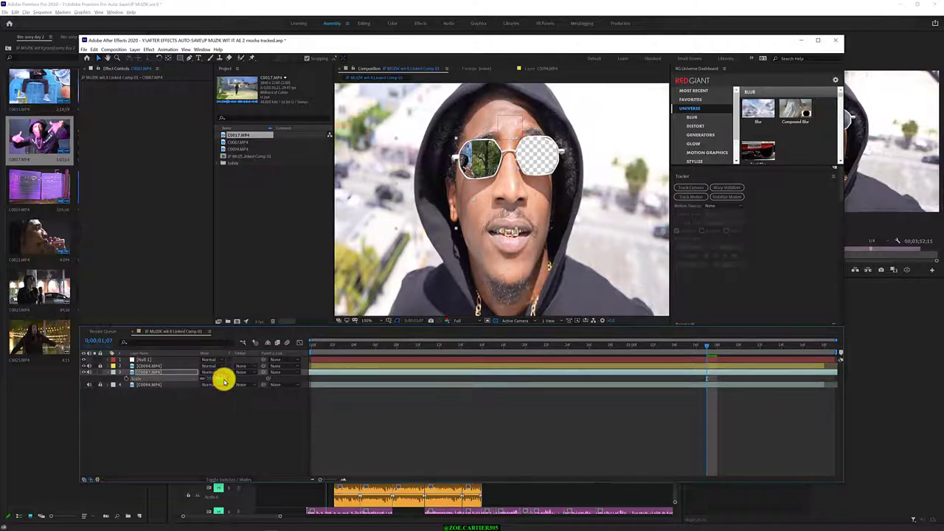
pyautogui.moveTo(225, 381)
pyautogui.mouseDown()
pyautogui.moveTo(288, 379)
pyautogui.moveTo(65, 369)
pyautogui.mouseUp()
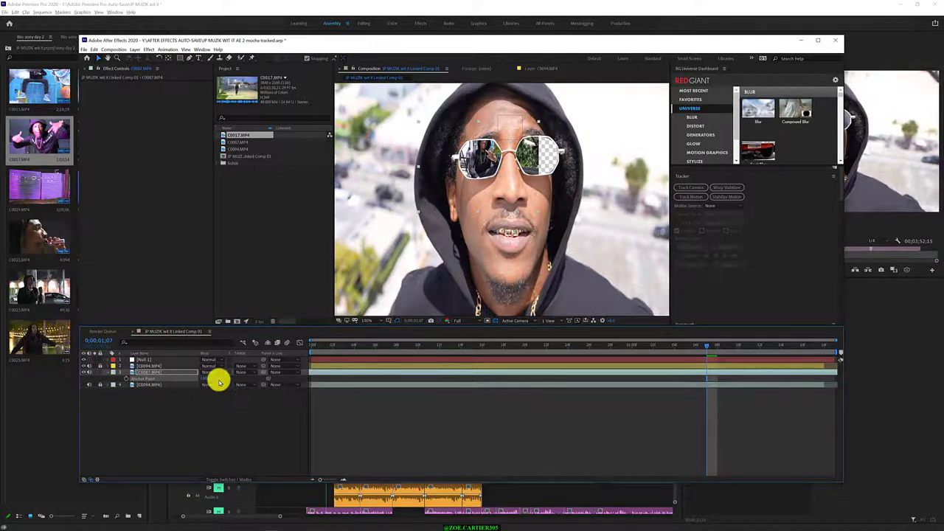
pyautogui.moveTo(217, 379); pyautogui.dragTo(179, 373)
pyautogui.moveTo(328, 347); pyautogui.dragTo(651, 333)
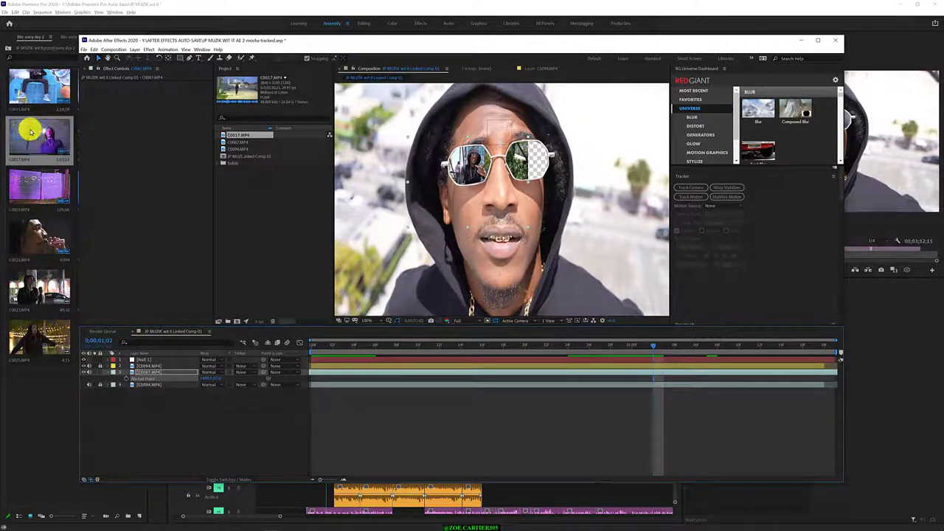
pyautogui.click(23, 394)
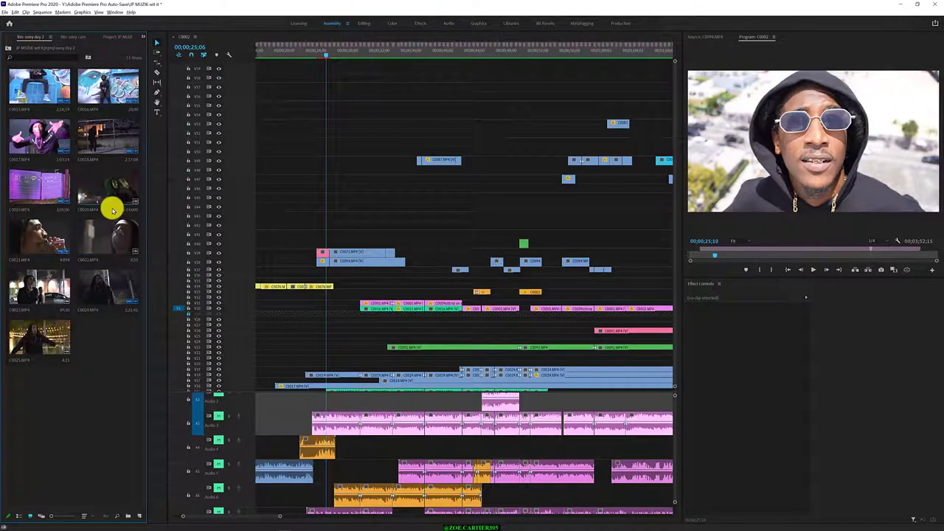
# Open the camcorder day 1 bin, select clip C0192, and reopen the linked After Effects comp
pyautogui.click(8, 50)
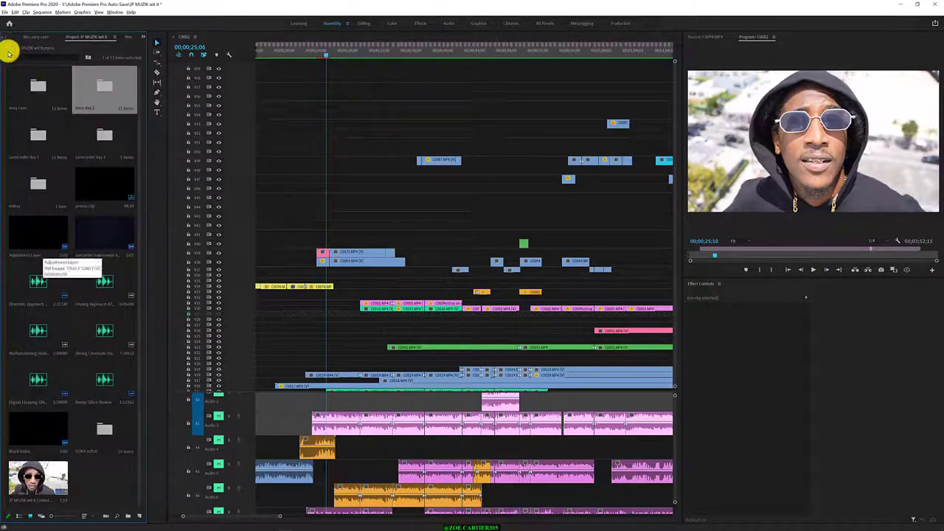
pyautogui.doubleClick(38, 134)
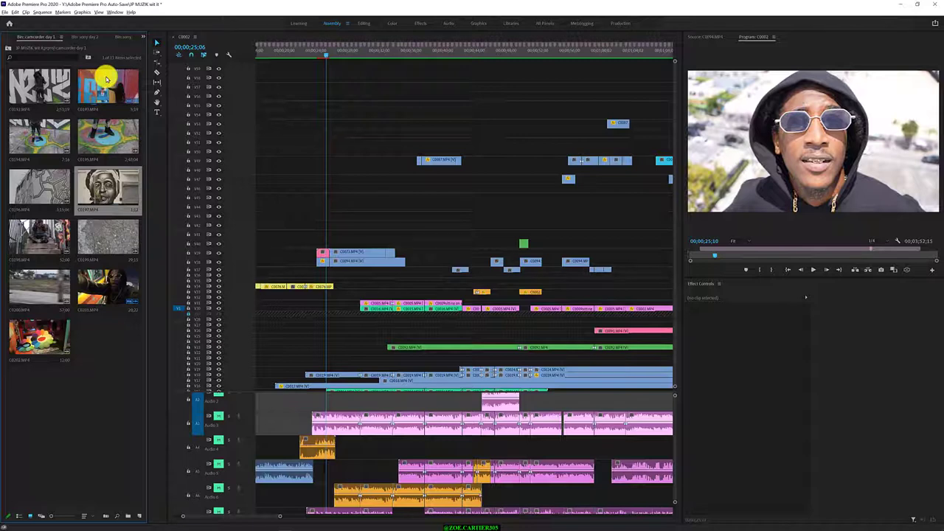
pyautogui.click(12, 90)
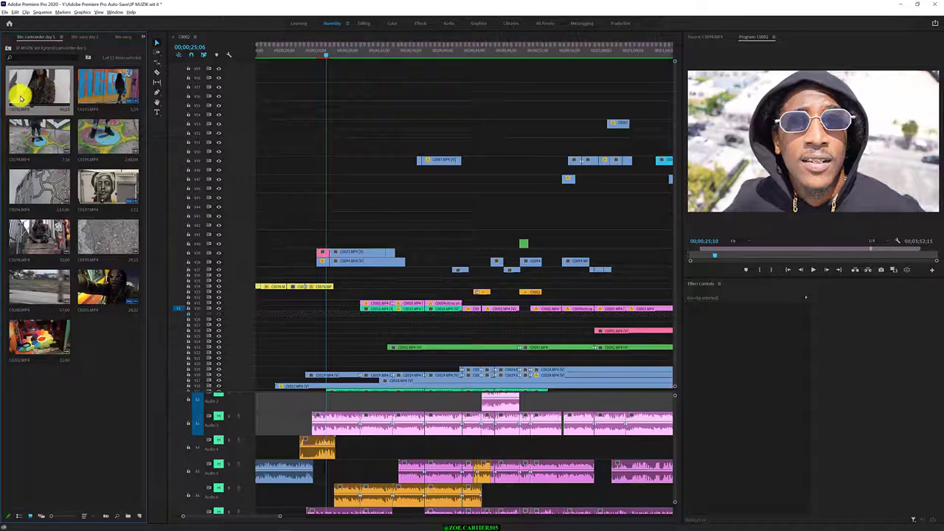
pyautogui.doubleClick(640, 131)
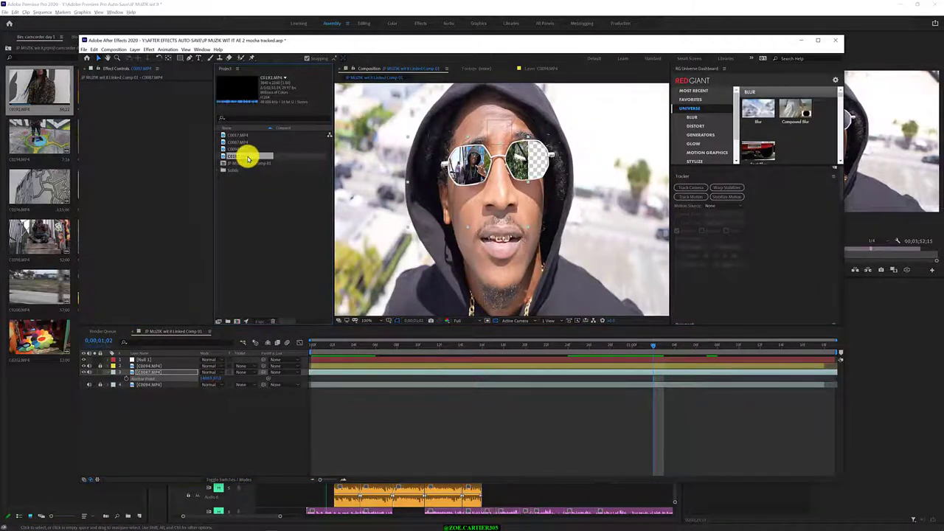
pyautogui.moveTo(247, 158); pyautogui.dragTo(390, 373)
pyautogui.moveTo(440, 345)
pyautogui.mouseDown()
pyautogui.moveTo(725, 353)
pyautogui.moveTo(717, 353)
pyautogui.mouseUp()
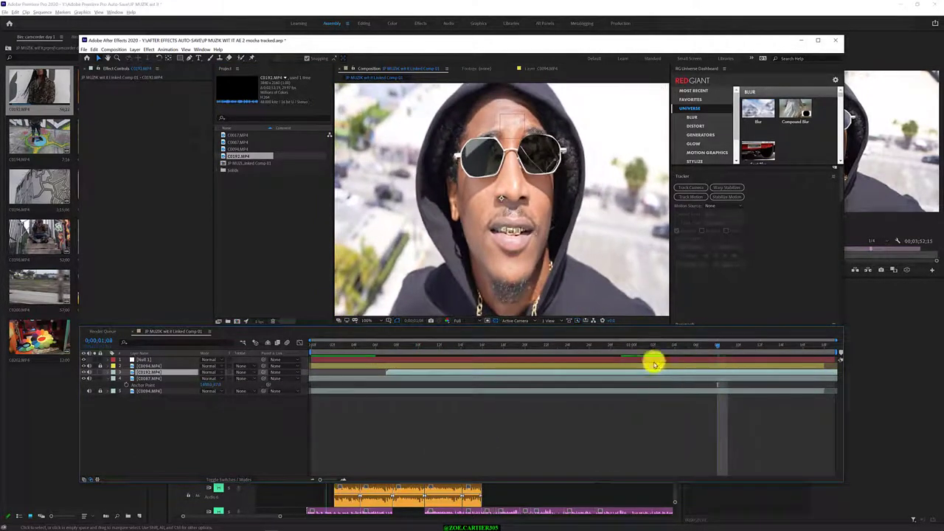
pyautogui.press('s')
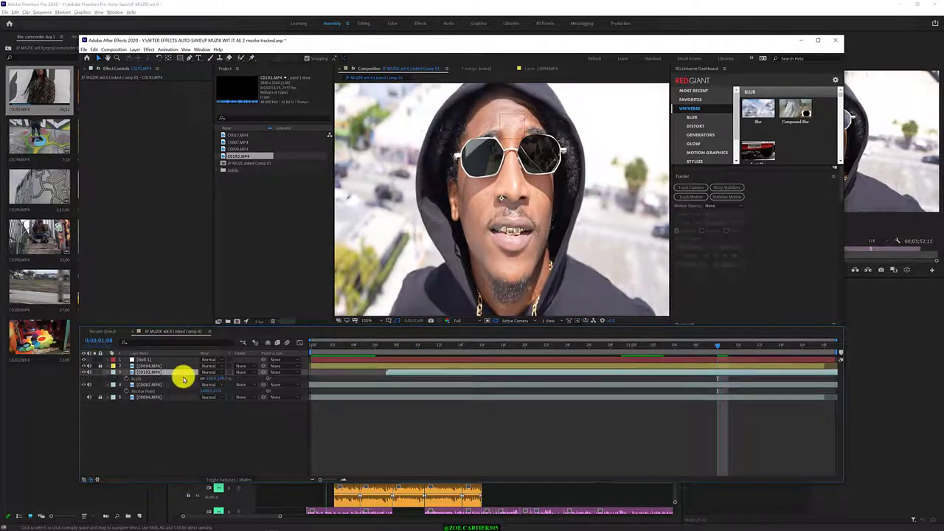
pyautogui.moveTo(213, 377)
pyautogui.mouseDown()
pyautogui.moveTo(169, 380)
pyautogui.moveTo(375, 373)
pyautogui.moveTo(4, 379)
pyautogui.moveTo(220, 377)
pyautogui.moveTo(96, 385)
pyautogui.moveTo(204, 375)
pyautogui.moveTo(129, 369)
pyautogui.moveTo(548, 340)
pyautogui.moveTo(764, 343)
pyautogui.moveTo(708, 344)
pyautogui.mouseUp()
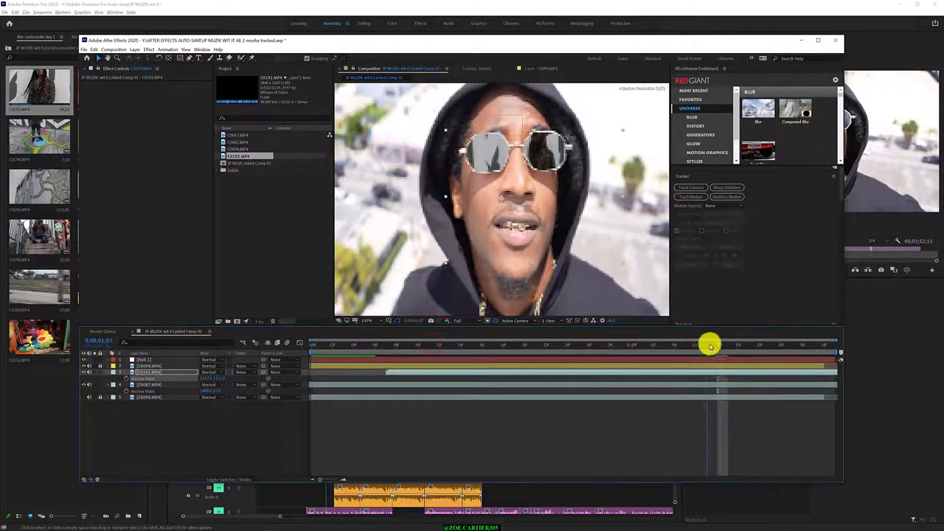
pyautogui.press('Delete')
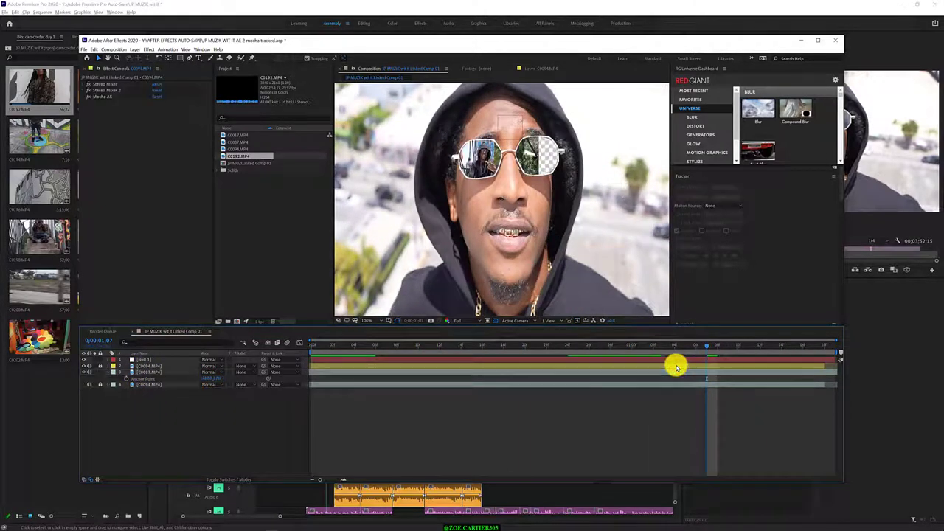
# Select the C0087 layer and draw a closed four-point Pen mask around the lens
pyautogui.moveTo(396, 344)
pyautogui.mouseDown()
pyautogui.moveTo(643, 341)
pyautogui.moveTo(525, 354)
pyautogui.mouseUp()
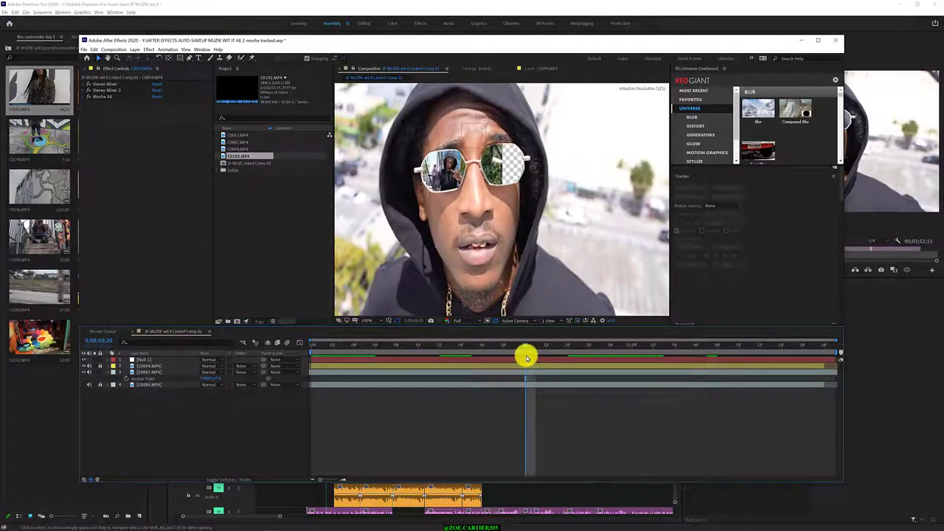
pyautogui.click(162, 373)
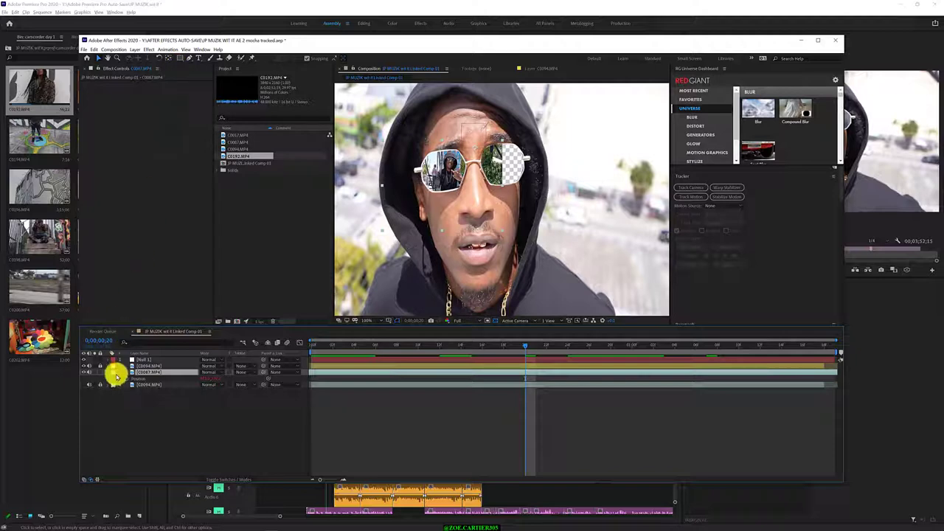
pyautogui.click(126, 372)
pyautogui.click(107, 373)
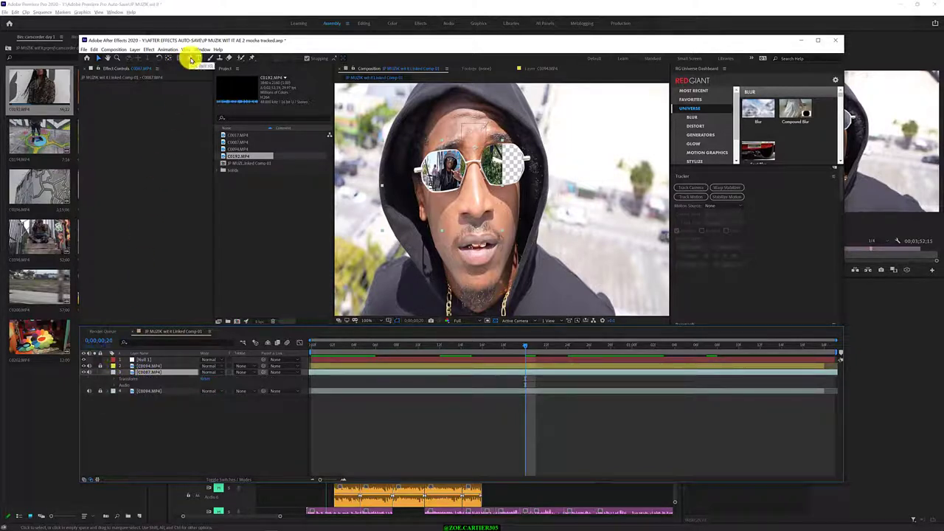
pyautogui.click(470, 133)
pyautogui.click(469, 220)
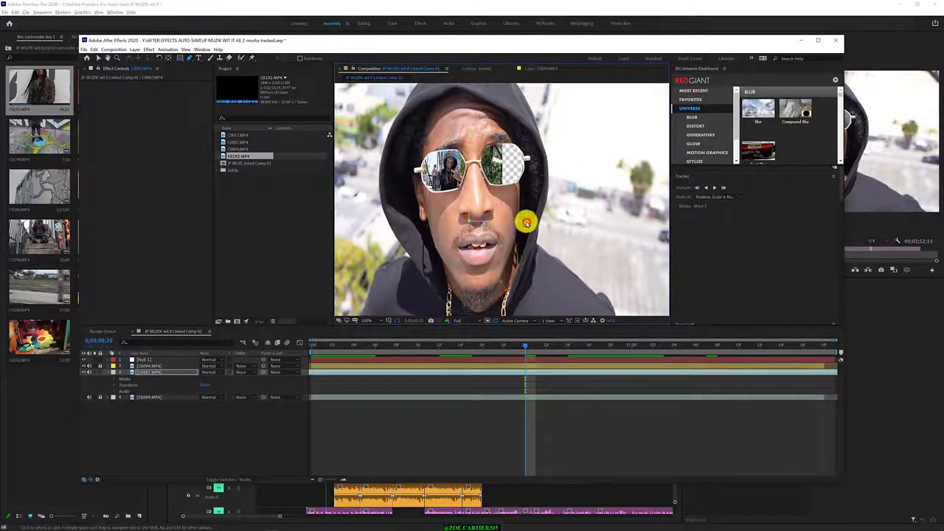
pyautogui.click(526, 223)
pyautogui.click(469, 134)
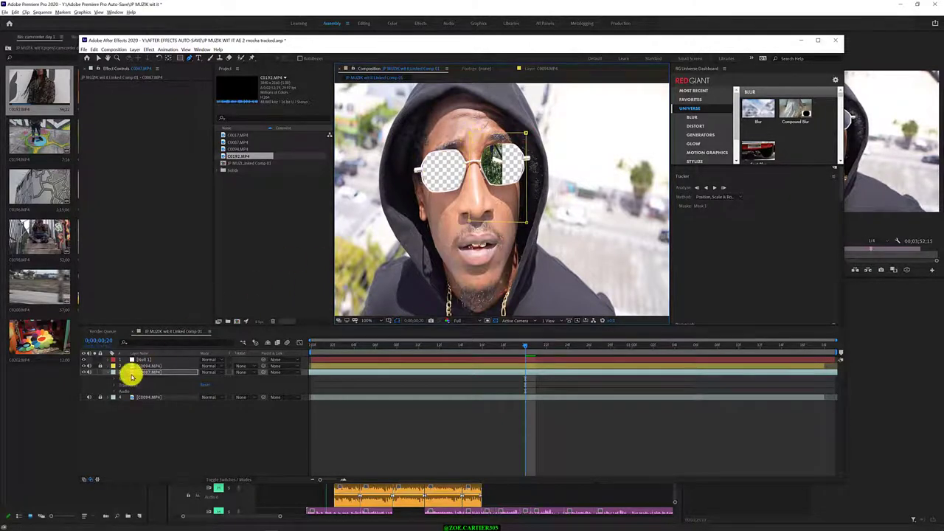
# Invert Mask 1 so the right lens becomes transparent, check an earlier frame, and return to Premiere Pro
pyautogui.click(121, 378)
pyautogui.click(115, 379)
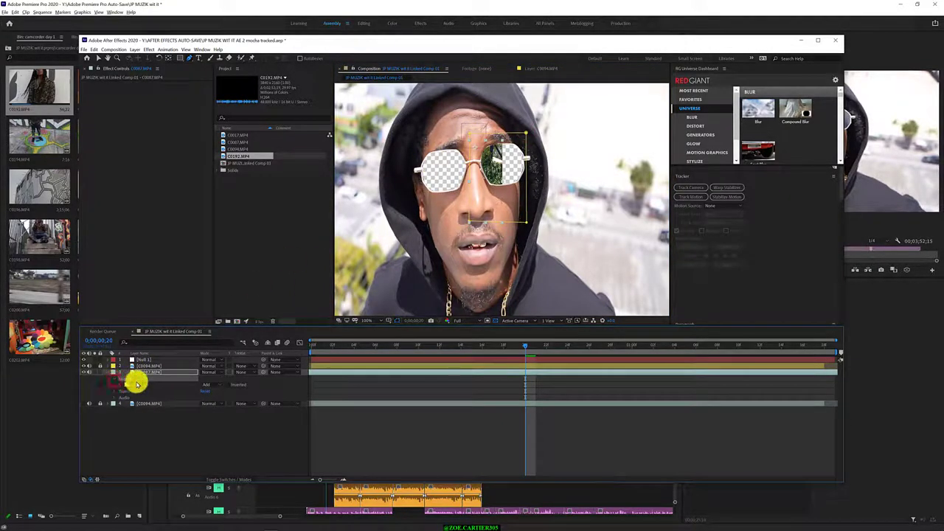
pyautogui.click(228, 385)
pyautogui.click(185, 433)
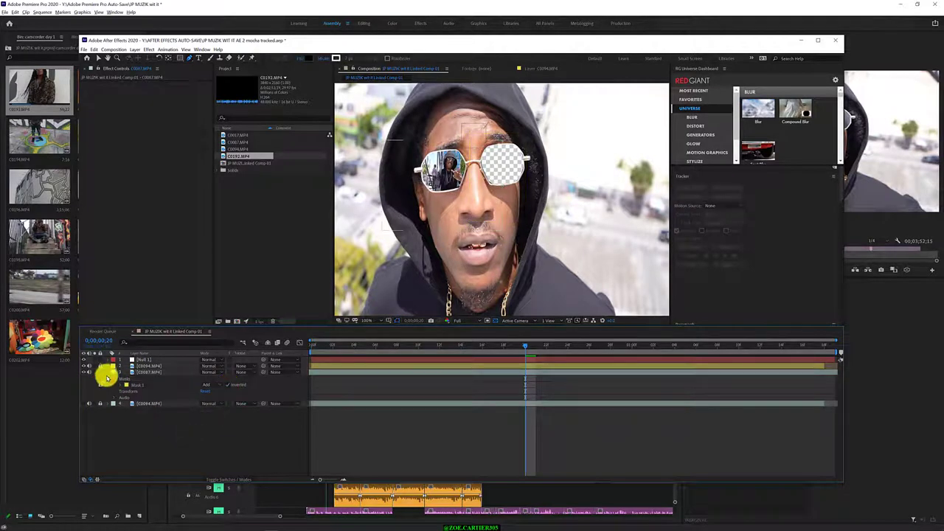
pyautogui.click(107, 378)
pyautogui.moveTo(467, 347)
pyautogui.mouseDown()
pyautogui.moveTo(337, 311)
pyautogui.moveTo(786, 339)
pyautogui.moveTo(489, 341)
pyautogui.mouseUp()
pyautogui.click(33, 398)
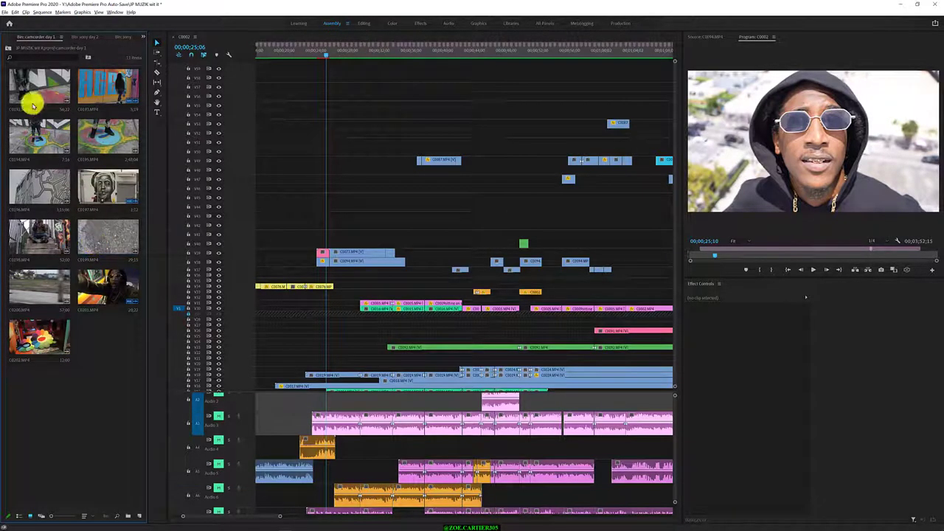
# Open Premiere's sony cam bin and drag clip C0011 into the After Effects Project panel
pyautogui.click(7, 47)
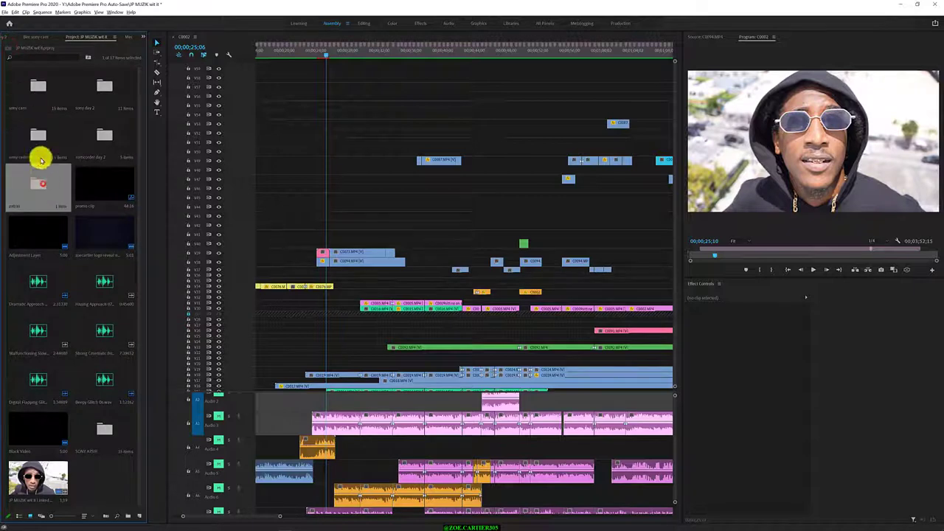
pyautogui.doubleClick(33, 83)
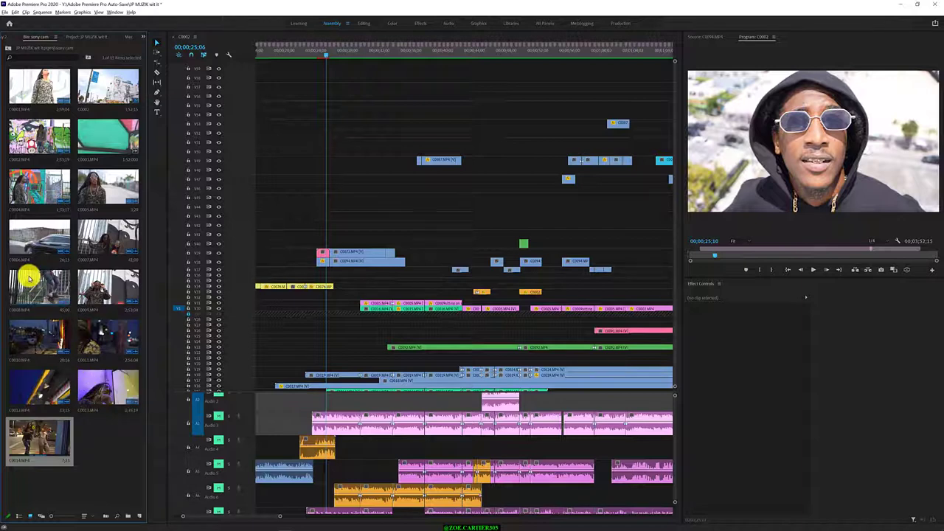
pyautogui.click(90, 343)
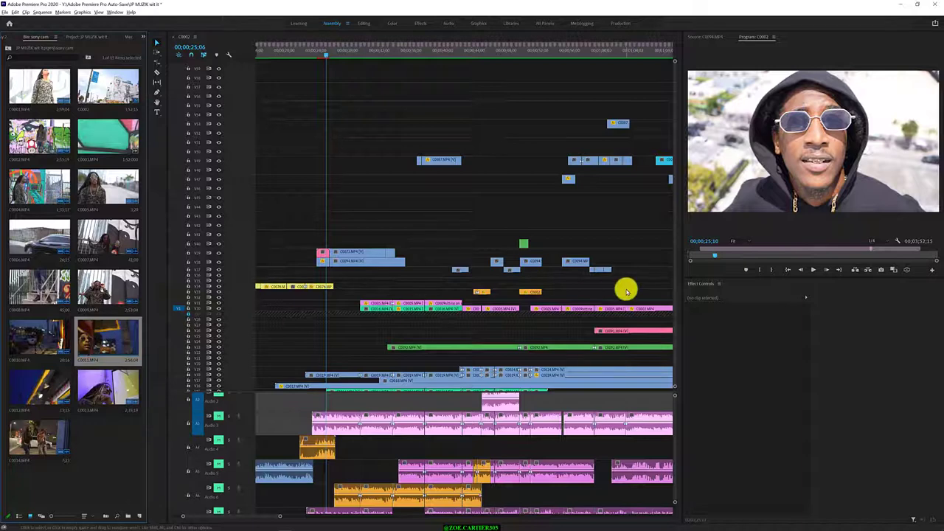
pyautogui.hotkey('alt', 'Tab')
pyautogui.moveTo(239, 235); pyautogui.dragTo(240, 235)
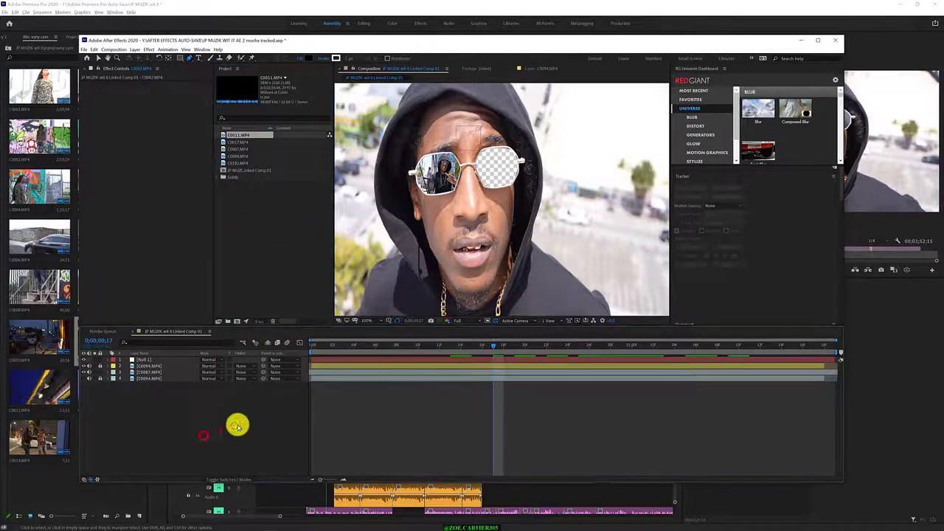
# Change the comp preview resolution from Full to Third, then bring Premiere back
pyautogui.click(484, 344)
pyautogui.click(461, 320)
pyautogui.click(465, 352)
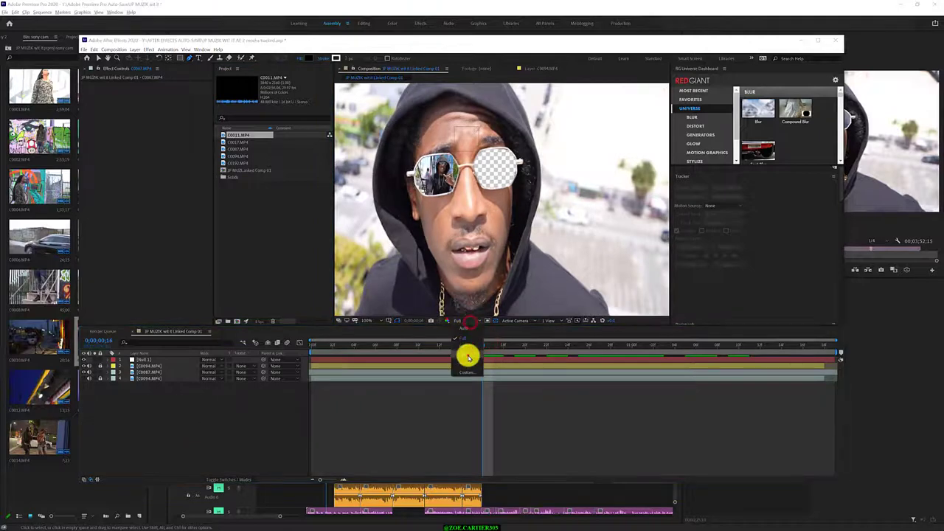
pyautogui.moveTo(480, 343); pyautogui.dragTo(517, 343)
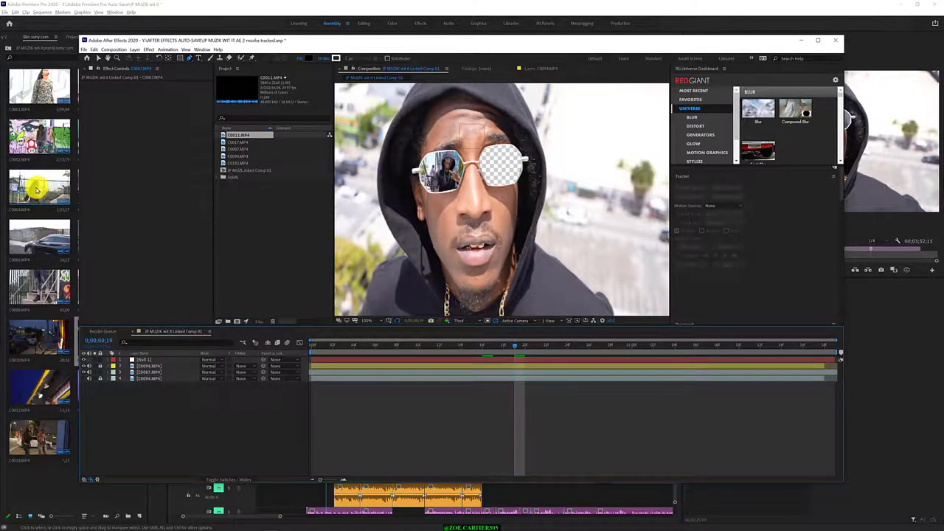
pyautogui.click(37, 190)
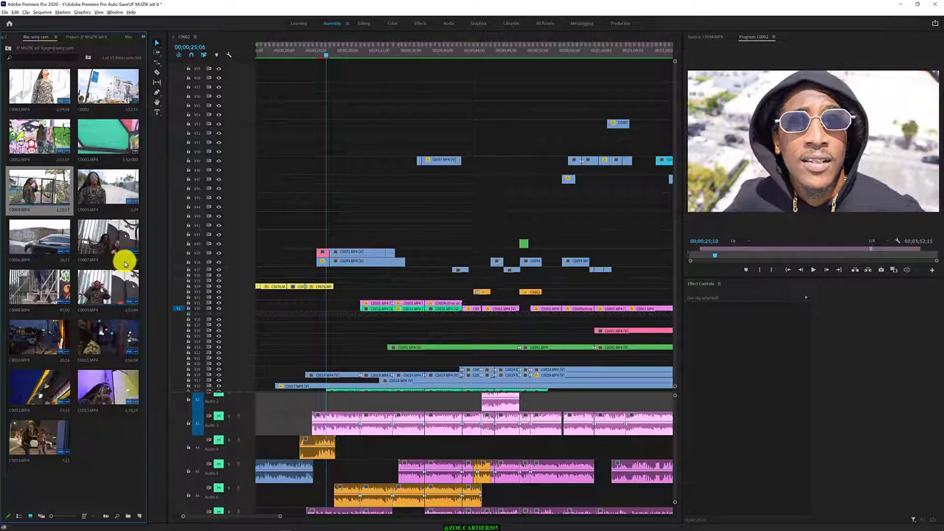
# Add C0011.MP4 to the comp as layer 3 and scrub its anchor point X to frame it in the right lens
pyautogui.hotkey('alt', 'Tab')
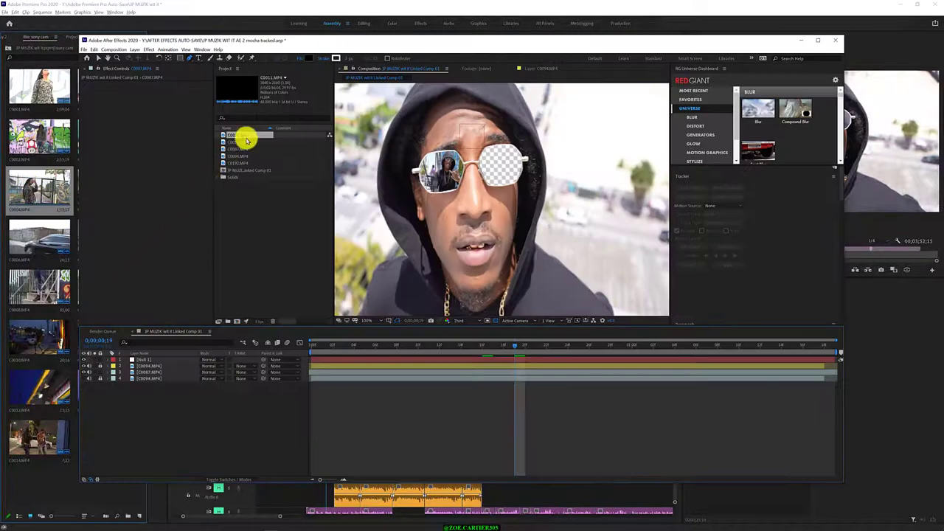
pyautogui.moveTo(247, 139); pyautogui.dragTo(169, 364)
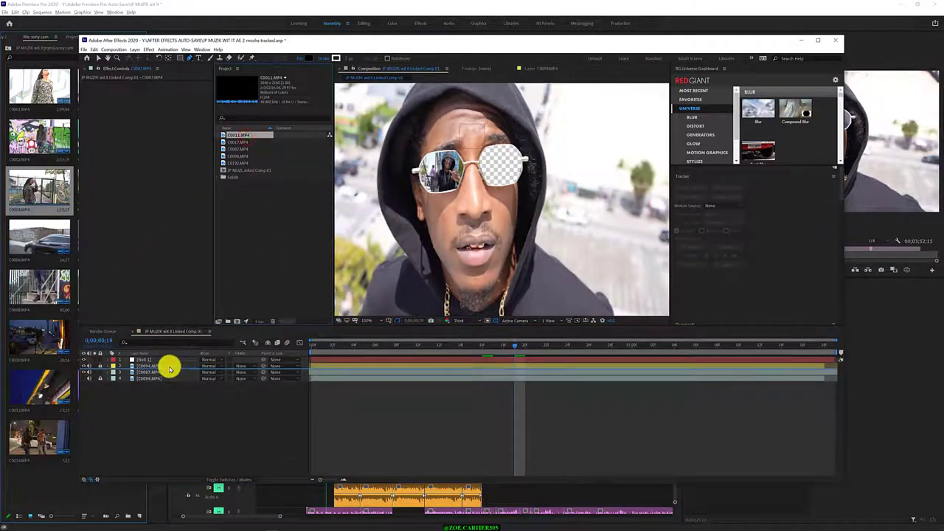
pyautogui.press('s')
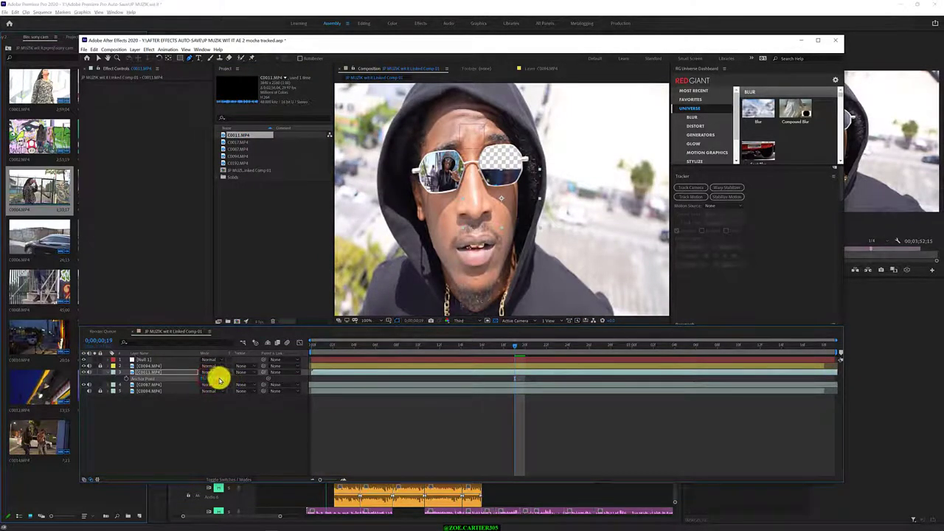
pyautogui.moveTo(214, 378)
pyautogui.mouseDown()
pyautogui.moveTo(261, 380)
pyautogui.moveTo(213, 375)
pyautogui.mouseUp()
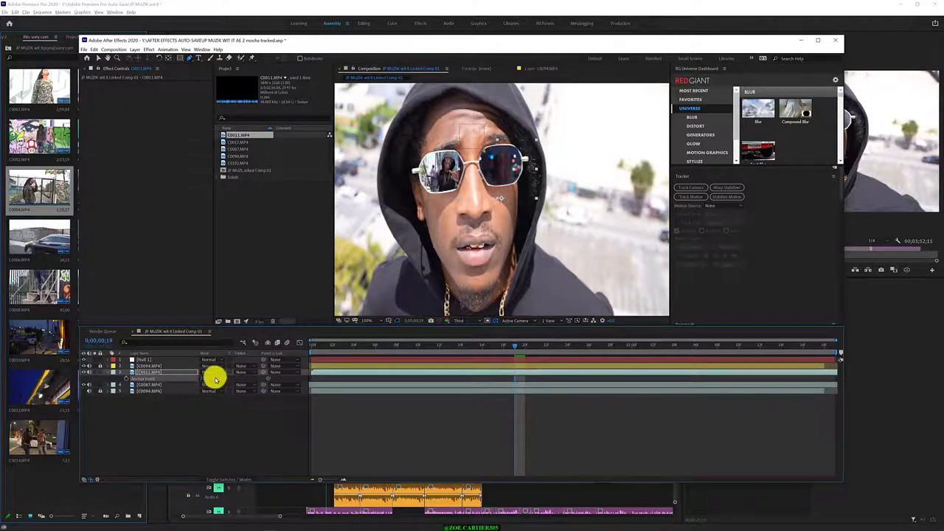
pyautogui.moveTo(571, 345)
pyautogui.mouseDown()
pyautogui.moveTo(552, 359)
pyautogui.moveTo(369, 366)
pyautogui.mouseUp()
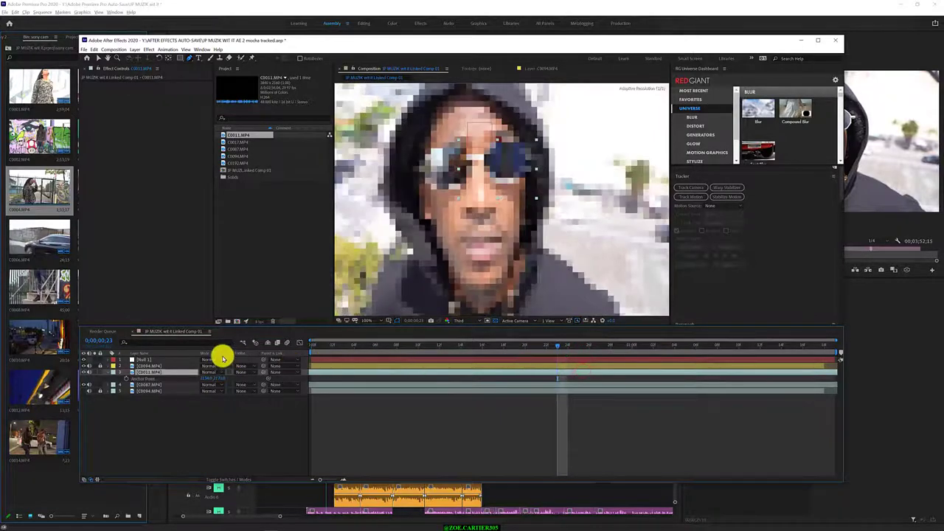
pyautogui.moveTo(204, 379)
pyautogui.mouseDown()
pyautogui.moveTo(150, 377)
pyautogui.moveTo(212, 379)
pyautogui.moveTo(574, 344)
pyautogui.moveTo(545, 358)
pyautogui.moveTo(526, 354)
pyautogui.mouseUp()
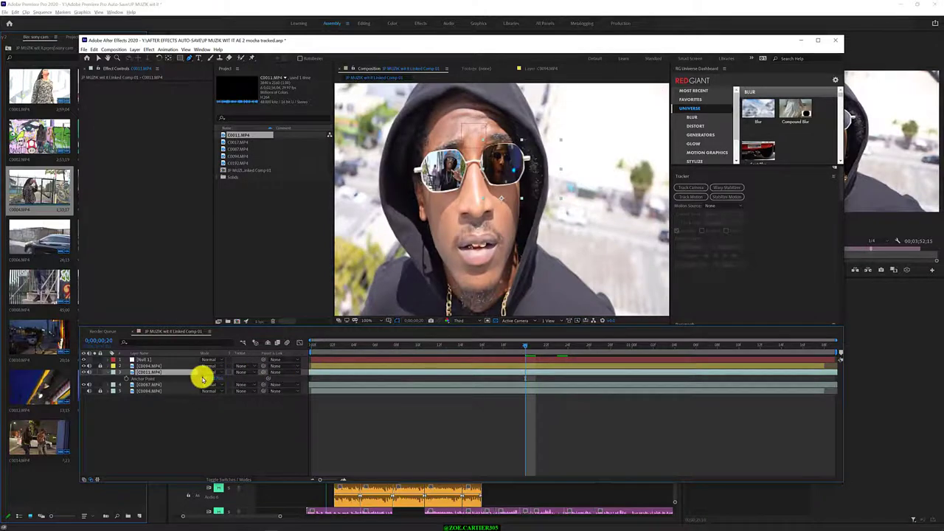
pyautogui.moveTo(203, 379); pyautogui.dragTo(206, 377)
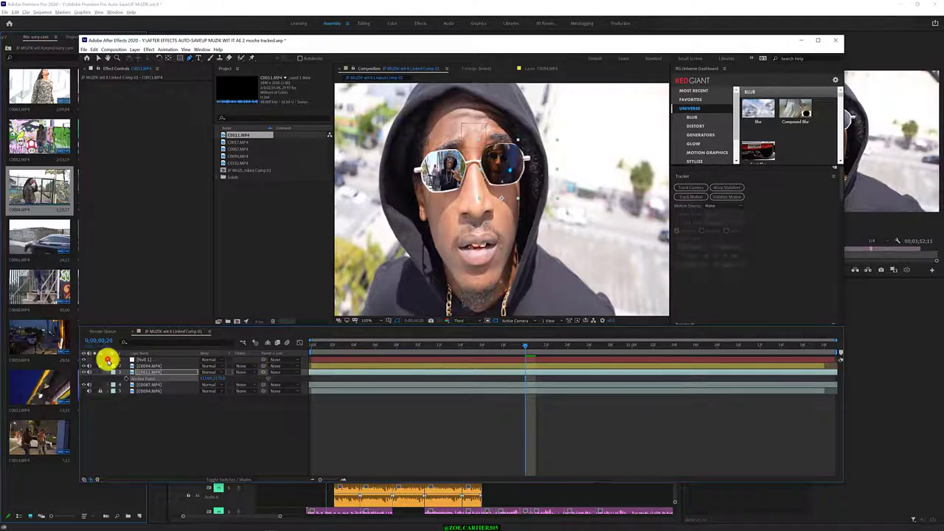
# Parent the C0011 layer to Null 1, show its Anchor Point, and move near the comp start
pyautogui.click(108, 360)
pyautogui.moveTo(264, 410); pyautogui.dragTo(142, 377)
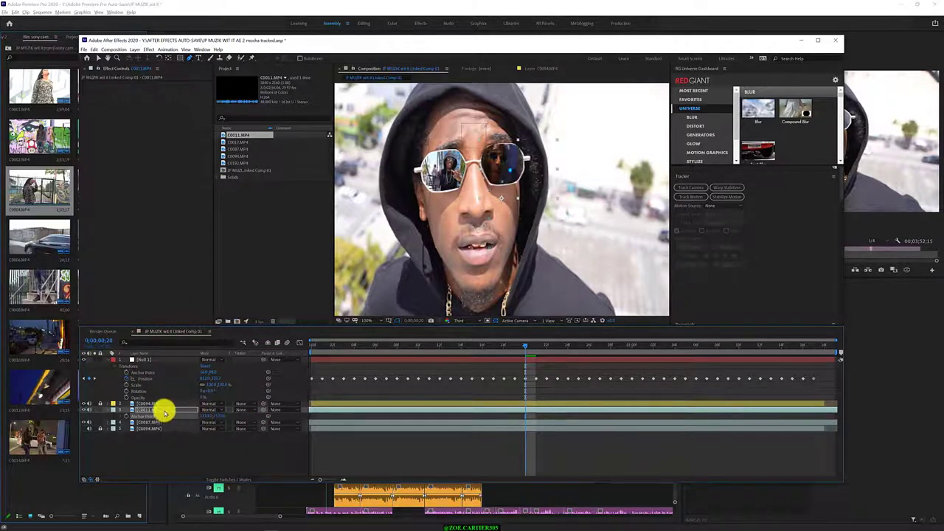
pyautogui.click(160, 410)
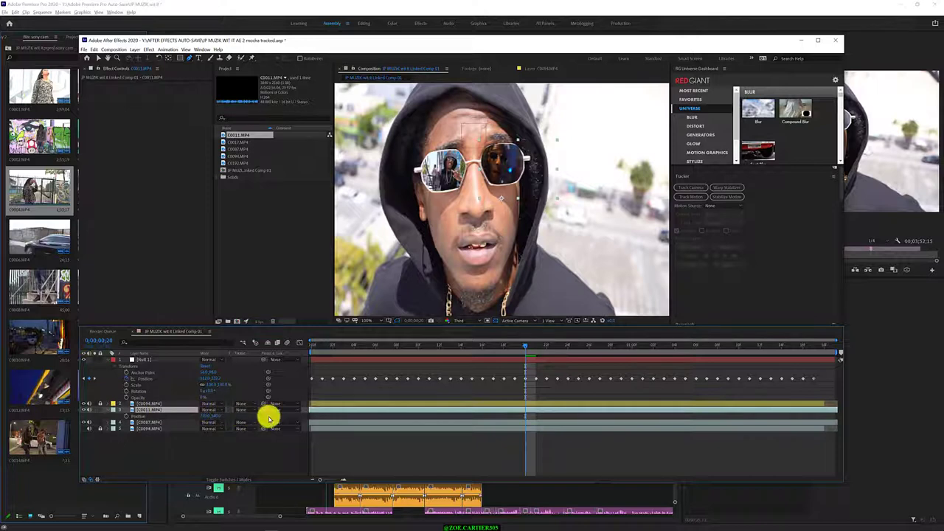
pyautogui.moveTo(268, 415); pyautogui.dragTo(160, 379)
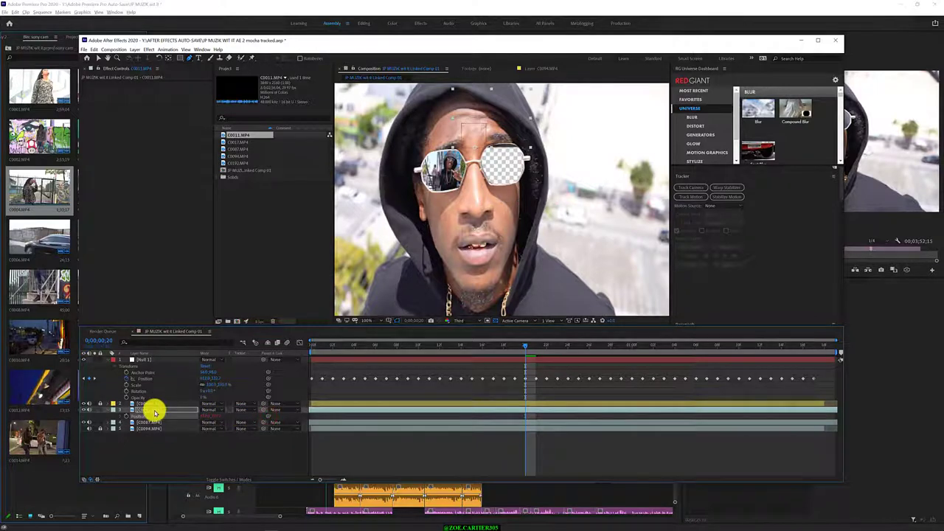
pyautogui.press('a')
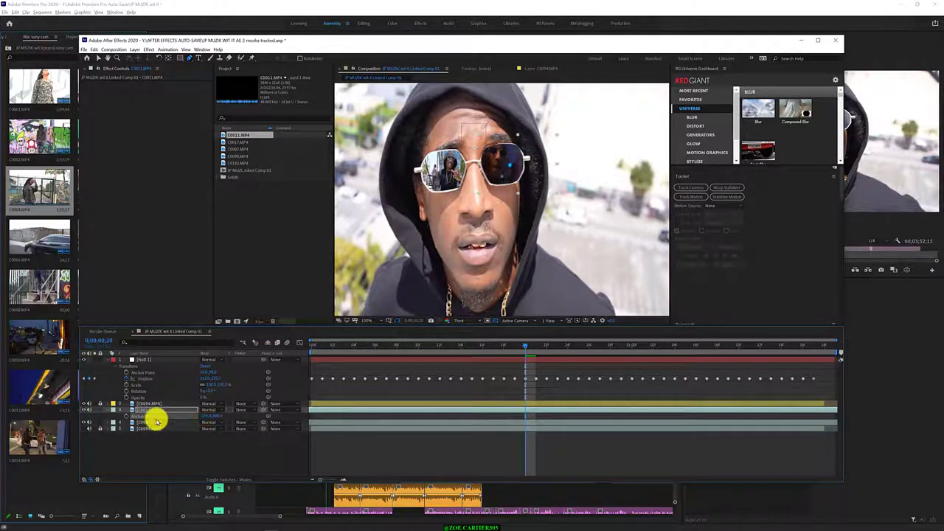
pyautogui.moveTo(348, 345)
pyautogui.mouseDown()
pyautogui.moveTo(325, 349)
pyautogui.moveTo(494, 354)
pyautogui.mouseUp()
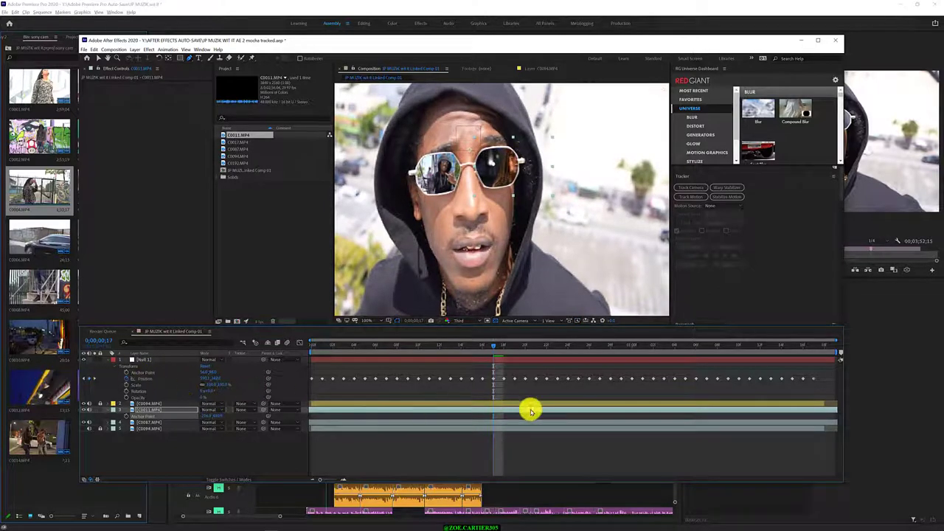
# At frame 0, select C0011 and scrub its anchor point to realign the lens reflection
pyautogui.moveTo(488, 343); pyautogui.dragTo(314, 354)
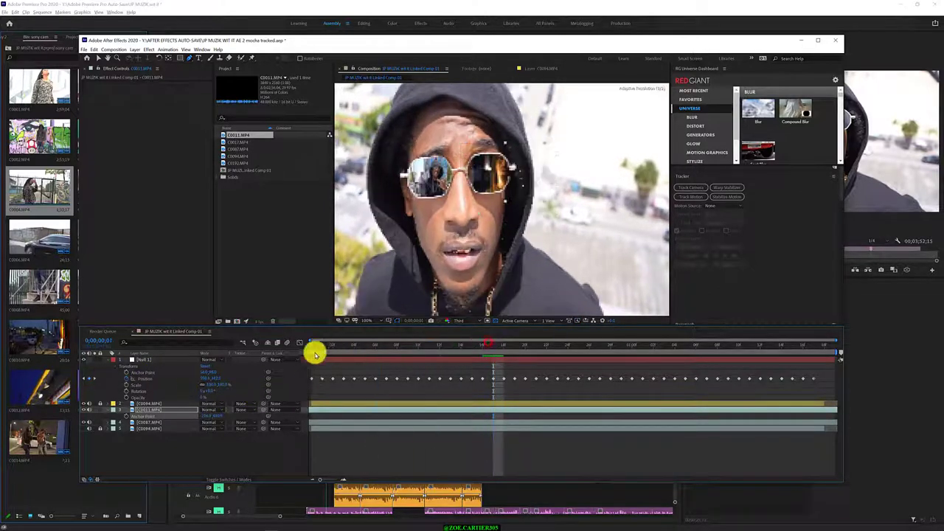
pyautogui.click(508, 410)
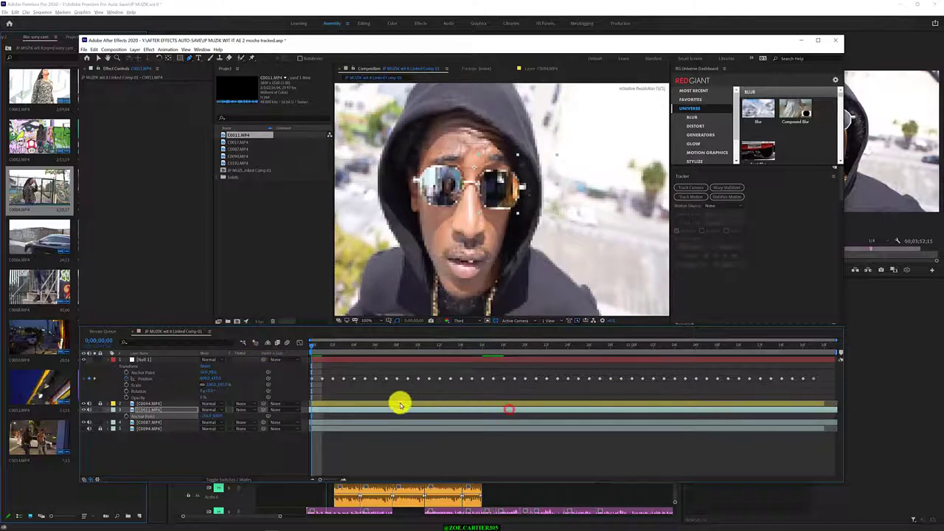
pyautogui.click(447, 409)
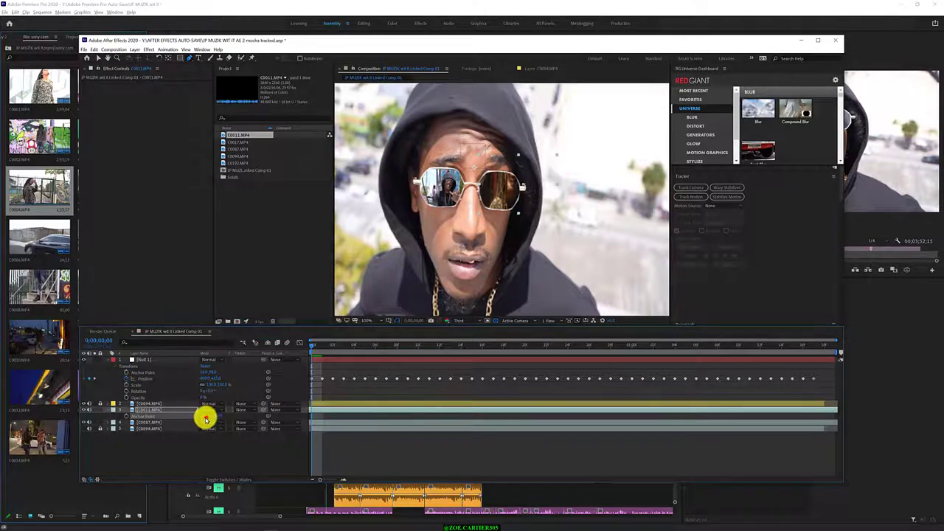
pyautogui.moveTo(220, 415); pyautogui.dragTo(203, 418)
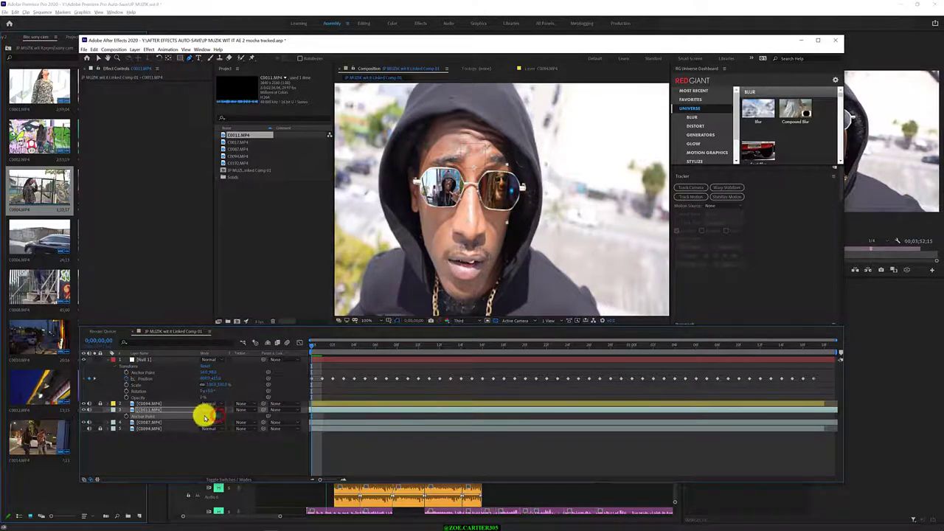
# Scrub through the comp to check the footage stays aligned inside the lenses
pyautogui.moveTo(313, 343); pyautogui.dragTo(525, 350)
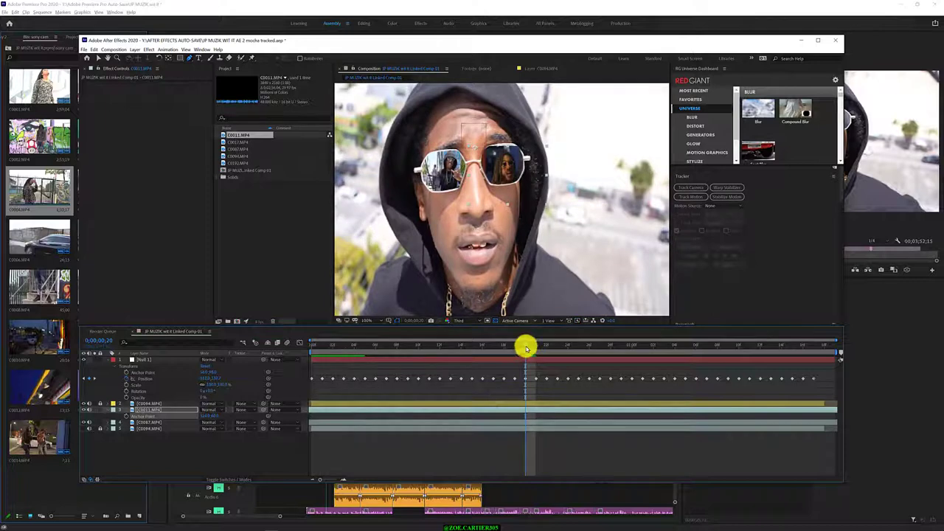
pyautogui.moveTo(526, 346); pyautogui.dragTo(653, 354)
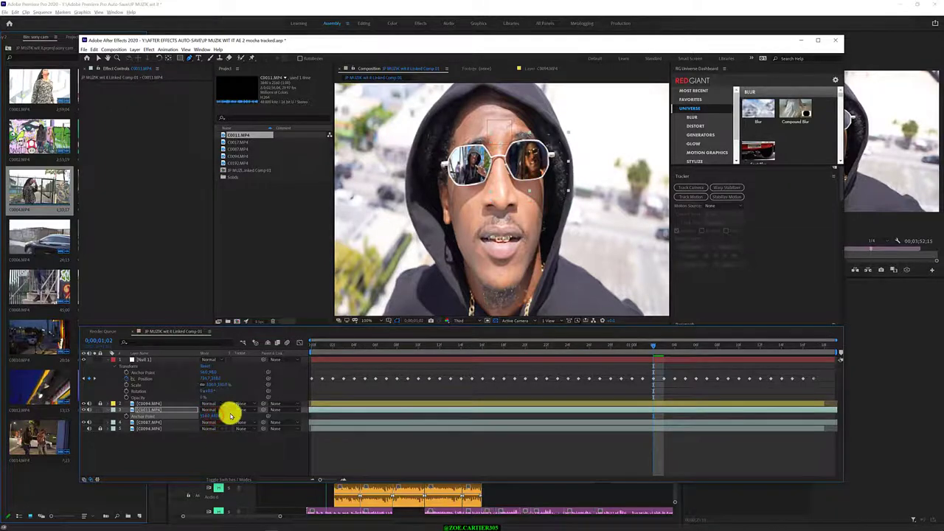
pyautogui.moveTo(566, 345)
pyautogui.mouseDown()
pyautogui.moveTo(679, 357)
pyautogui.moveTo(825, 342)
pyautogui.mouseUp()
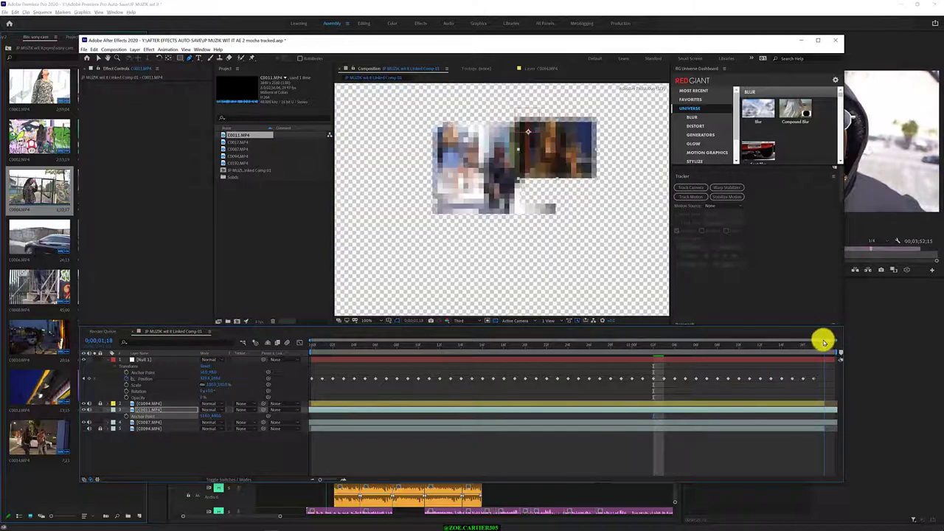
pyautogui.moveTo(824, 341)
pyautogui.mouseDown()
pyautogui.moveTo(583, 342)
pyautogui.moveTo(813, 347)
pyautogui.moveTo(640, 360)
pyautogui.moveTo(386, 337)
pyautogui.moveTo(445, 340)
pyautogui.moveTo(319, 356)
pyautogui.mouseUp()
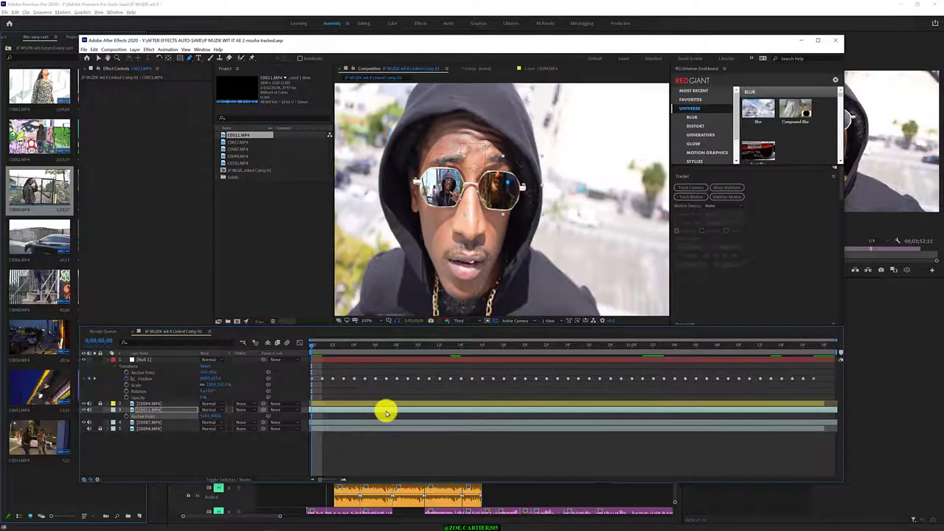
# Adjust C0011's timing, scale and framing inside the lenses, then preview later frames
pyautogui.moveTo(385, 412)
pyautogui.mouseDown()
pyautogui.moveTo(439, 411)
pyautogui.moveTo(166, 408)
pyautogui.mouseUp()
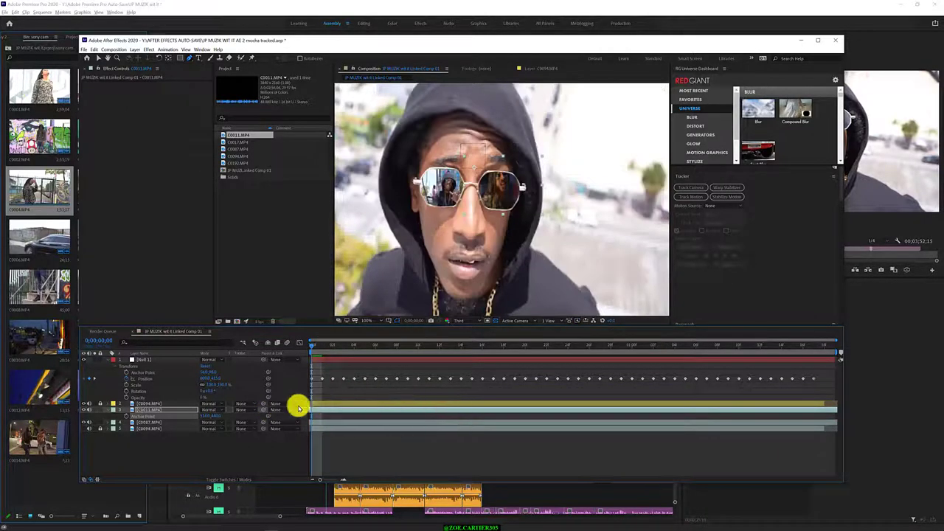
pyautogui.press('s')
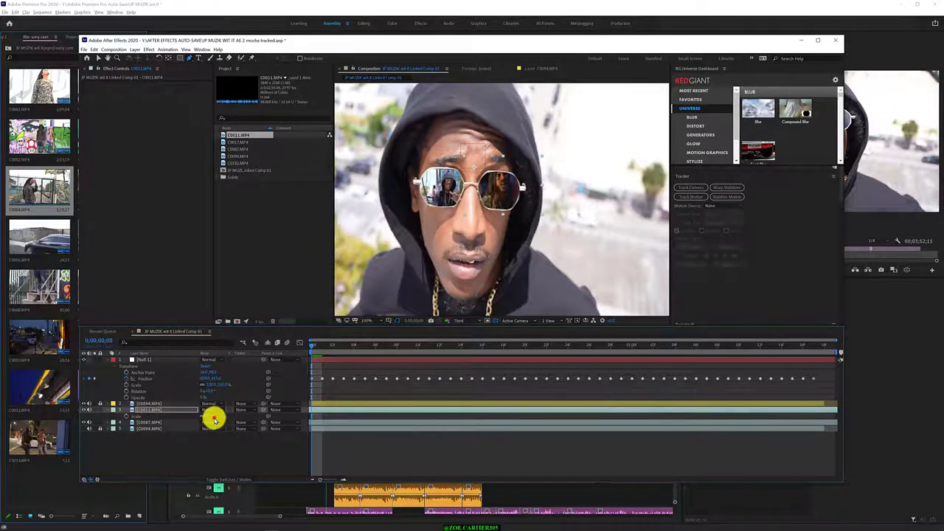
pyautogui.moveTo(210, 415); pyautogui.dragTo(213, 420)
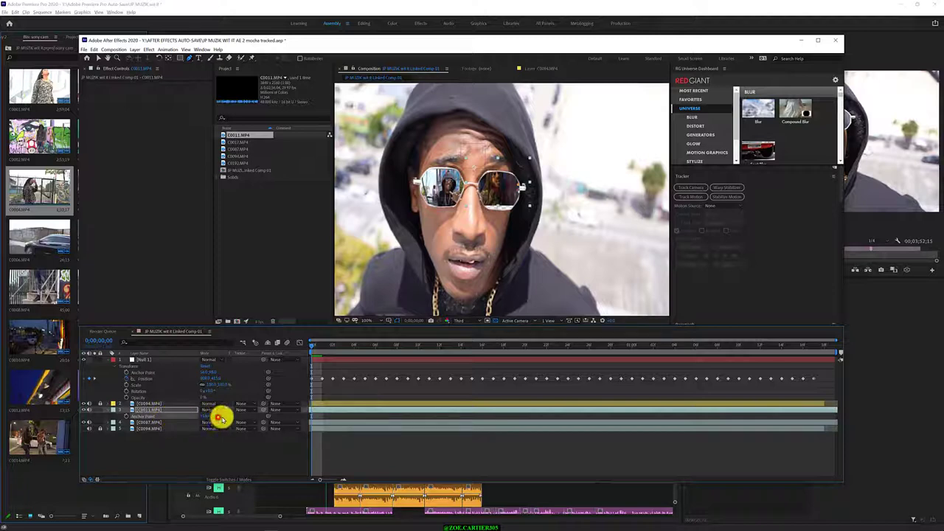
pyautogui.moveTo(217, 418); pyautogui.dragTo(80, 432)
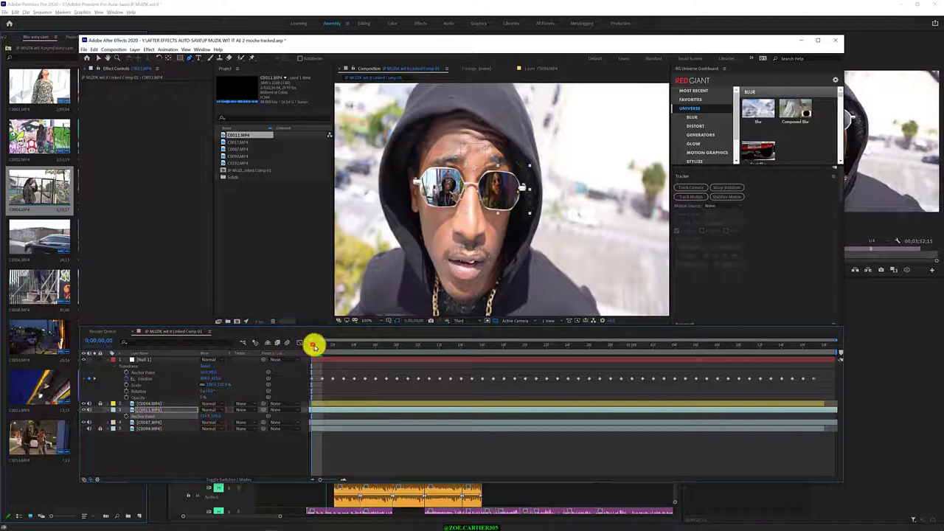
pyautogui.moveTo(313, 344); pyautogui.dragTo(605, 353)
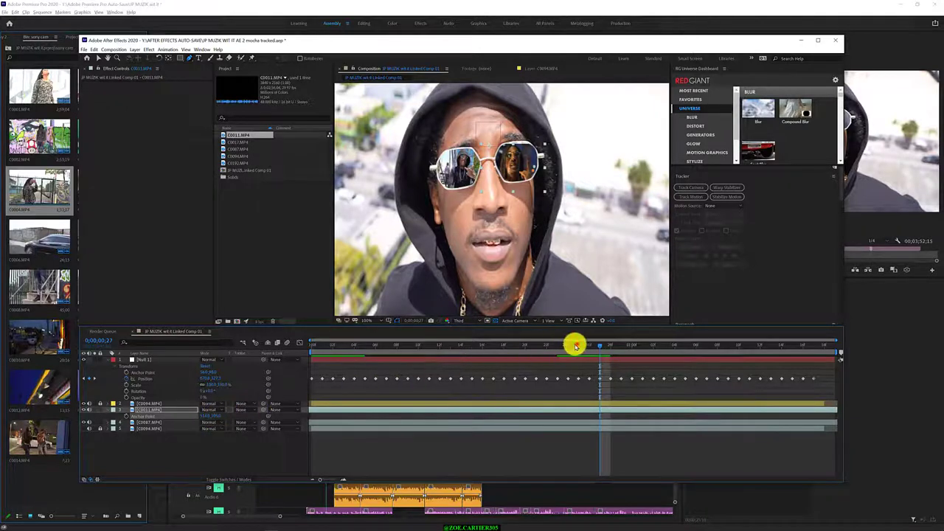
pyautogui.moveTo(573, 343); pyautogui.dragTo(343, 364)
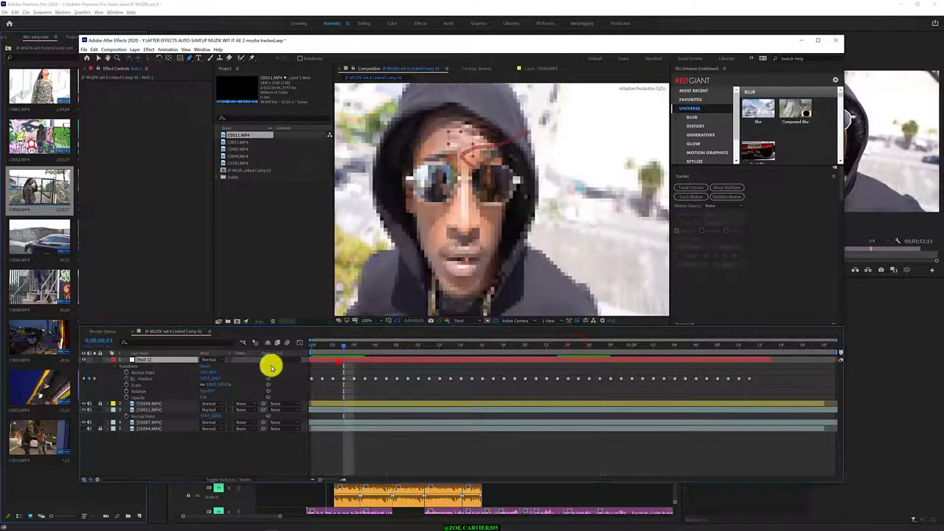
# Enable the Anchor Point stopwatch at the start and add a realigned keyframe past one second
pyautogui.click(125, 416)
pyautogui.click(343, 343)
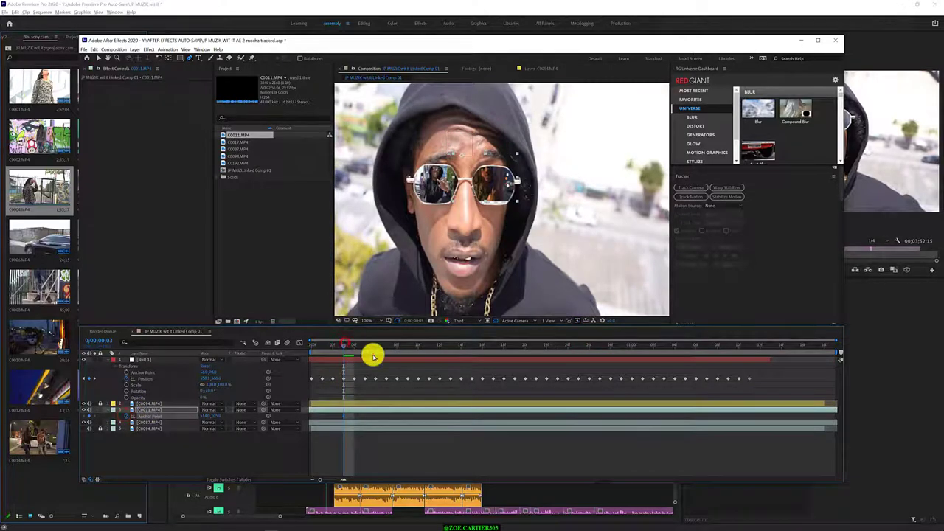
pyautogui.moveTo(343, 348); pyautogui.dragTo(606, 351)
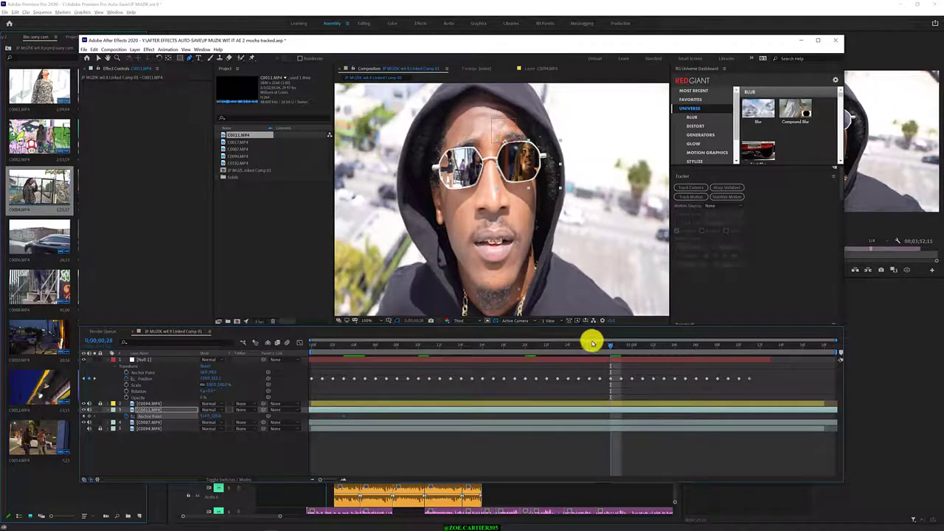
pyautogui.moveTo(617, 344); pyautogui.dragTo(687, 345)
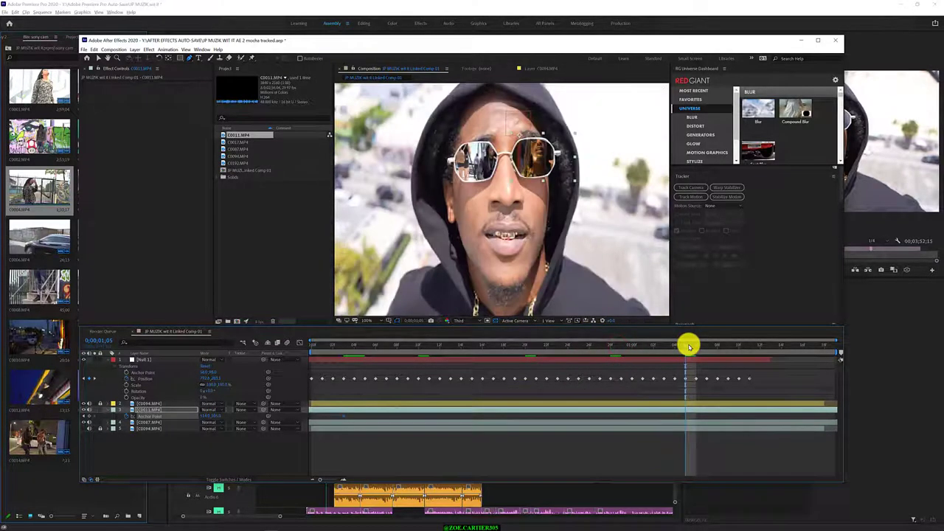
pyautogui.click(221, 416)
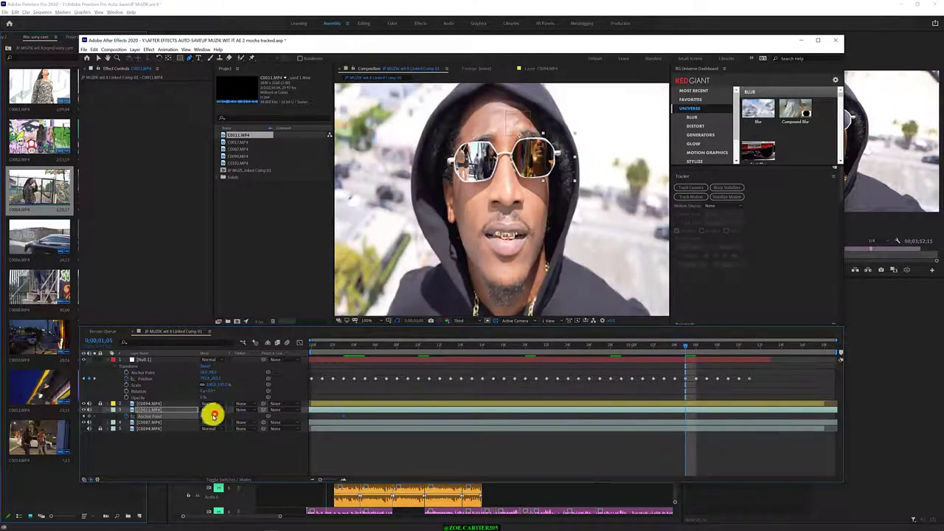
pyautogui.moveTo(213, 415)
pyautogui.mouseDown()
pyautogui.moveTo(197, 421)
pyautogui.moveTo(251, 421)
pyautogui.moveTo(180, 415)
pyautogui.moveTo(196, 413)
pyautogui.moveTo(190, 418)
pyautogui.mouseUp()
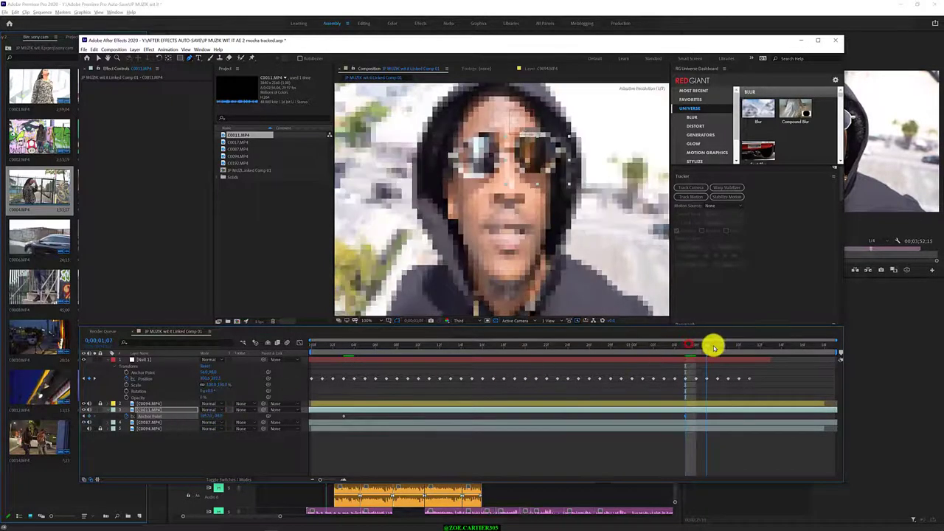
# Add another anchor point keyframe further along where the lens footage drifts
pyautogui.moveTo(688, 345); pyautogui.dragTo(782, 350)
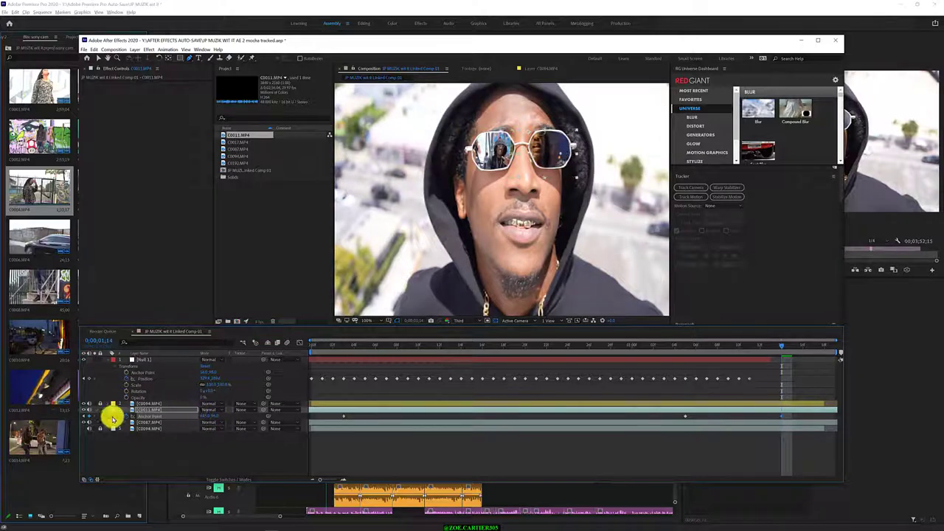
pyautogui.click(206, 416)
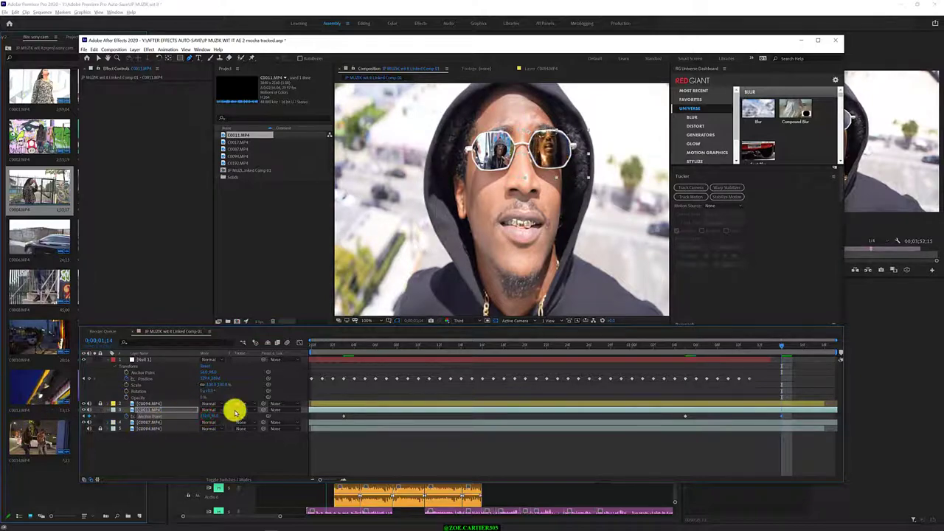
pyautogui.moveTo(816, 346); pyautogui.dragTo(376, 378)
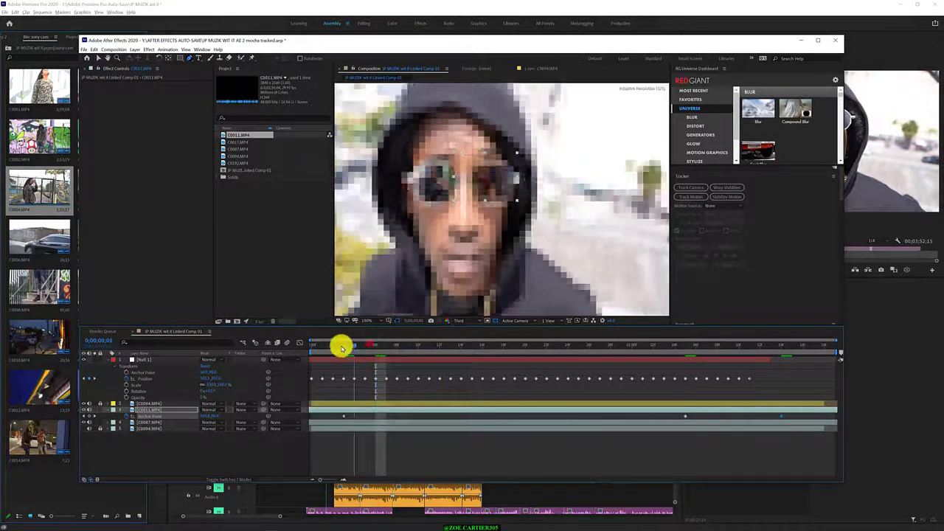
# Review lens alignment at frames 0;00;00;19 and 0;00;01;02, then return to Premiere Pro
pyautogui.click(514, 343)
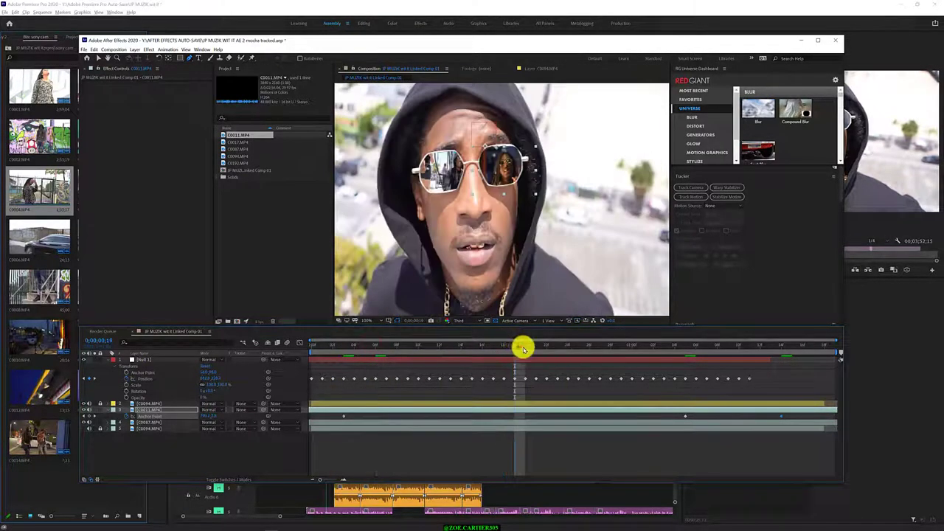
pyautogui.moveTo(520, 347)
pyautogui.mouseDown()
pyautogui.moveTo(611, 361)
pyautogui.moveTo(712, 359)
pyautogui.mouseUp()
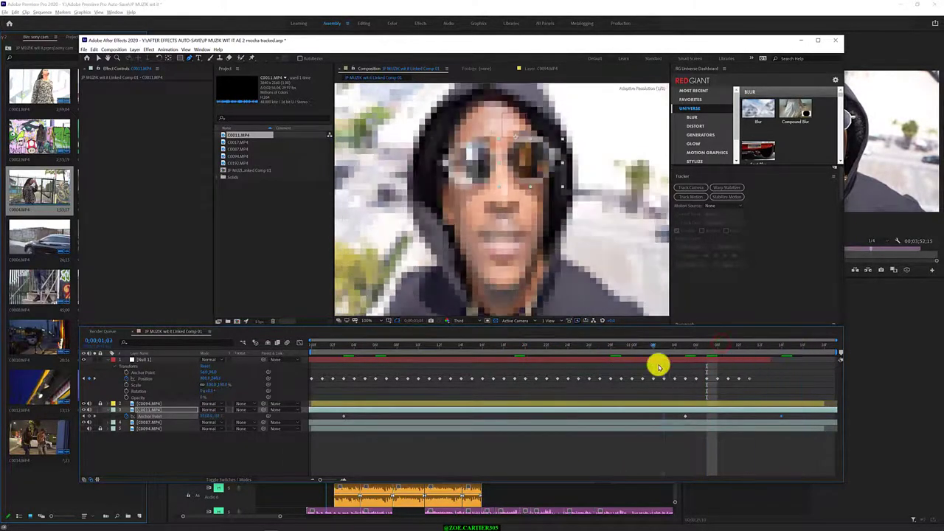
pyautogui.click(658, 364)
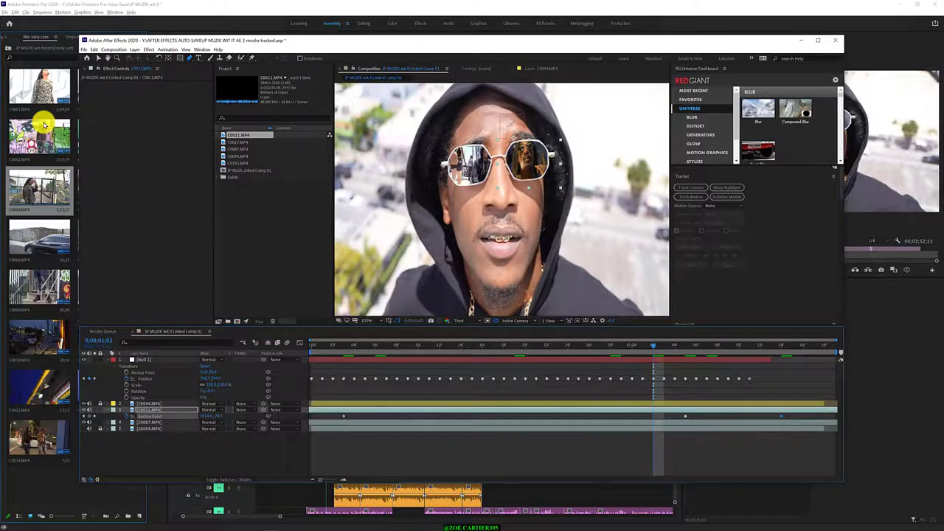
pyautogui.click(59, 6)
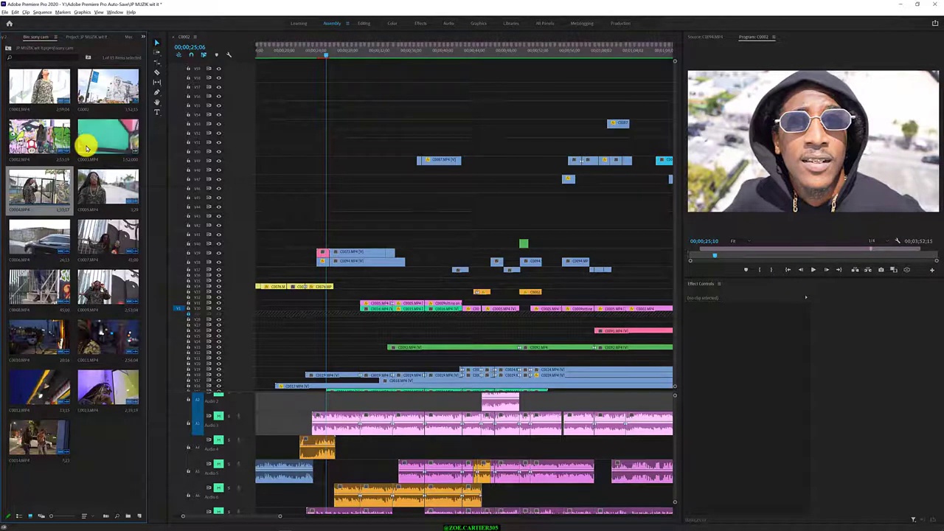
# Look through the camcorder day 1 and sony day 2 bins in the Project panel
pyautogui.click(9, 50)
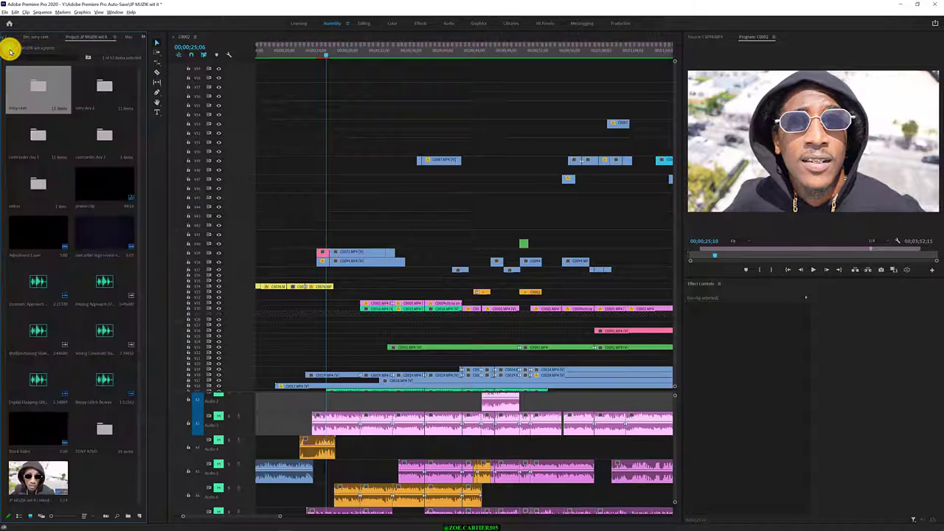
pyautogui.click(41, 129)
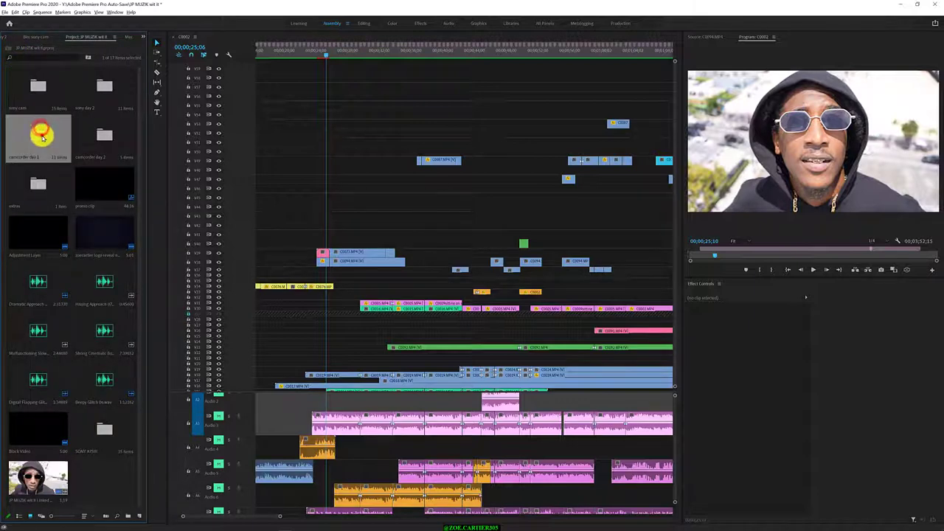
pyautogui.doubleClick(42, 135)
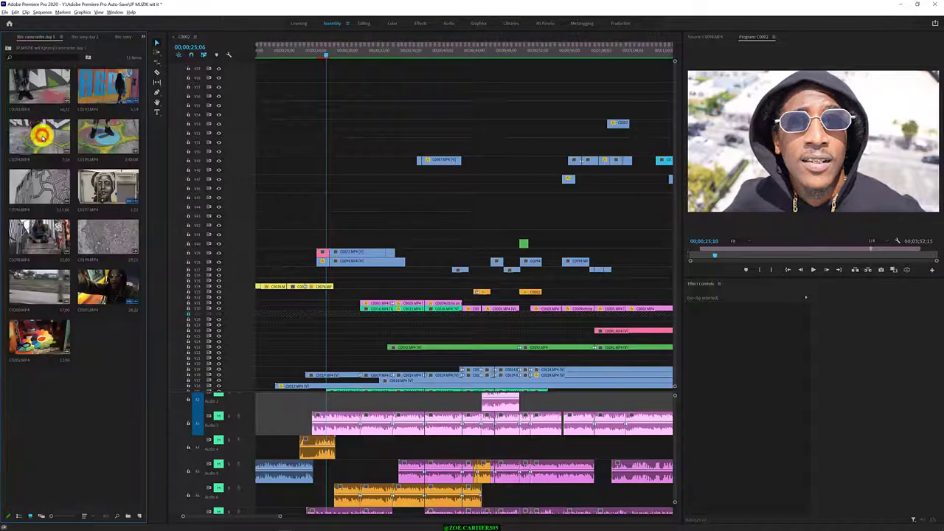
pyautogui.click(7, 47)
pyautogui.click(115, 89)
pyautogui.doubleClick(116, 87)
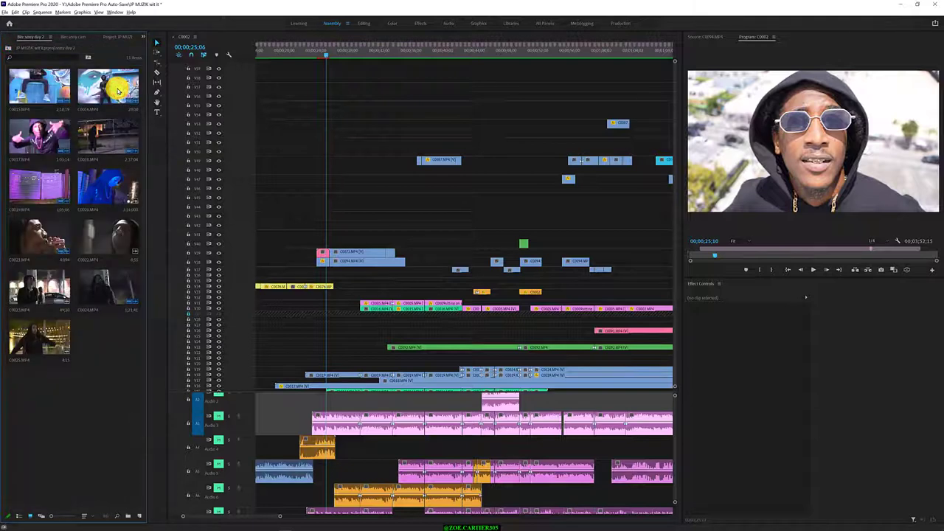
# Open the SONY A7SIII bin and scroll through its 35 clips
pyautogui.click(10, 52)
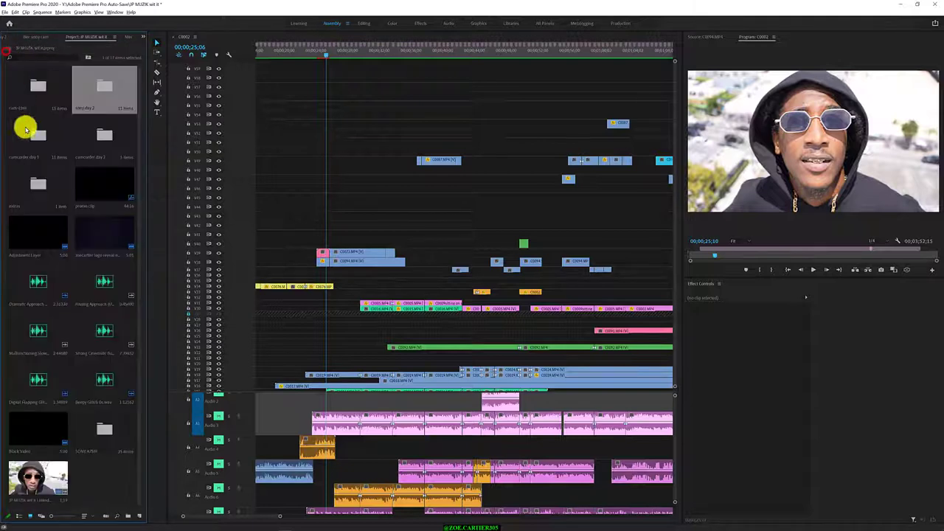
pyautogui.click(103, 431)
pyautogui.doubleClick(103, 432)
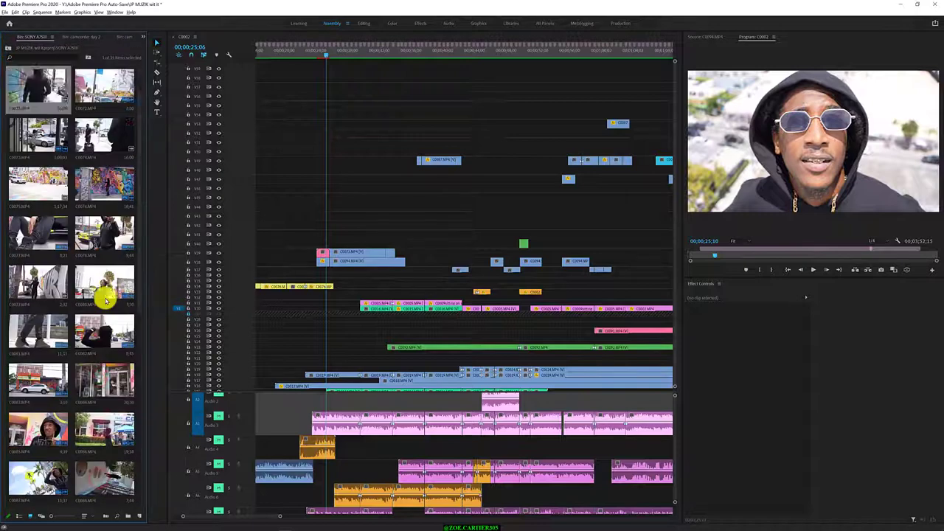
pyautogui.scroll(-2, 100, 309)
pyautogui.scroll(-3, 97, 351)
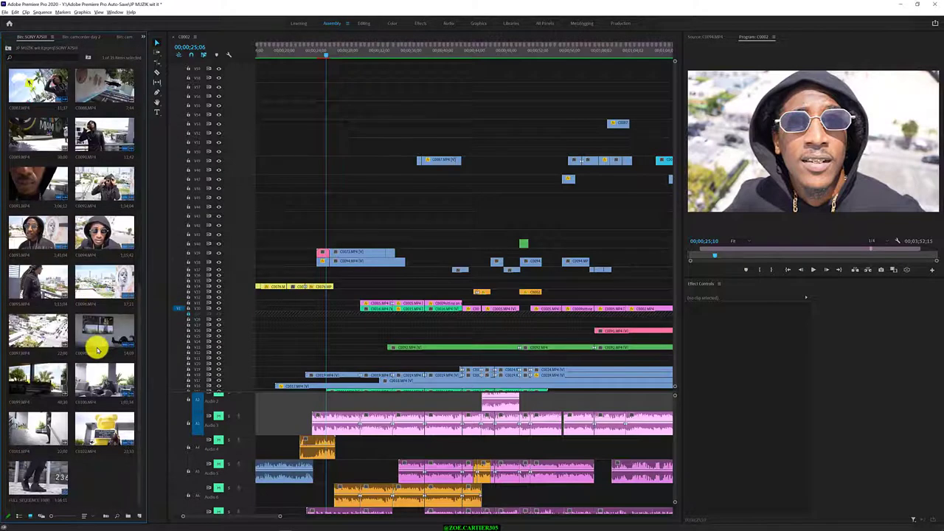
pyautogui.scroll(2, 96, 343)
pyautogui.scroll(2, 96, 339)
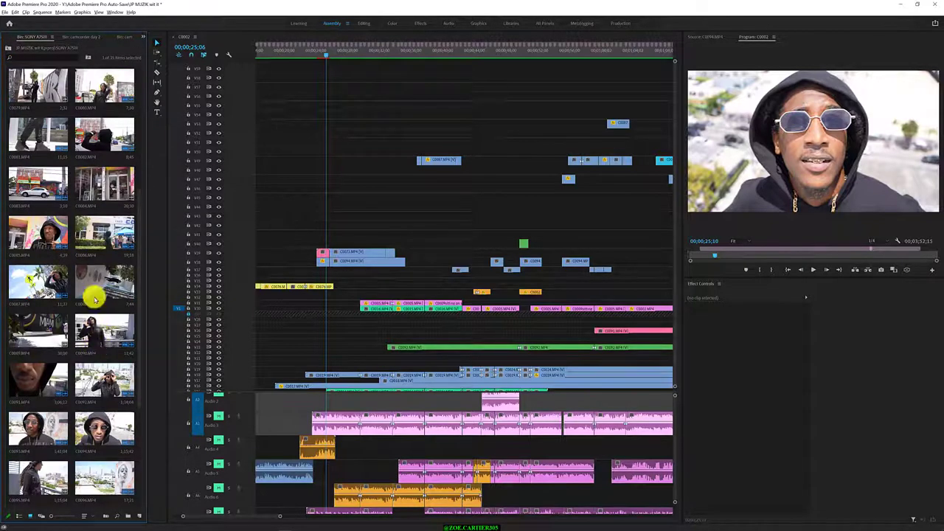
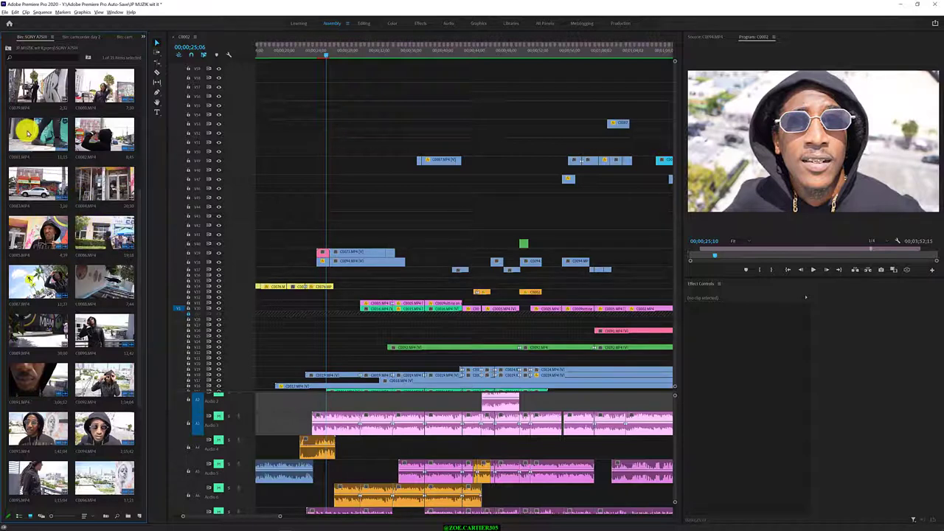
# Find the C0077.MP4 rapper-by-the-car clip in the Premiere Pro bin, copy it, and return to After Effects
pyautogui.scroll(1, 110, 330)
pyautogui.scroll(1, 110, 337)
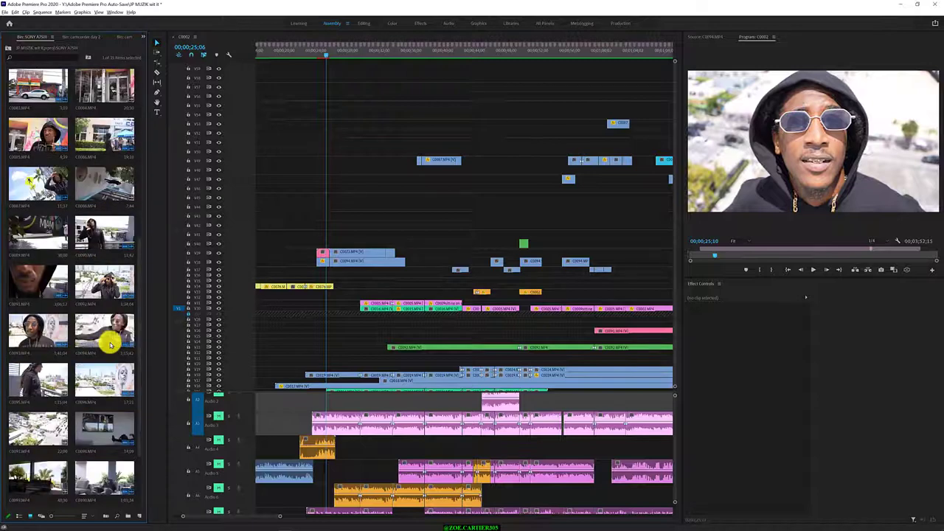
pyautogui.scroll(1, 110, 337)
pyautogui.scroll(1, 109, 344)
pyautogui.scroll(1, 110, 344)
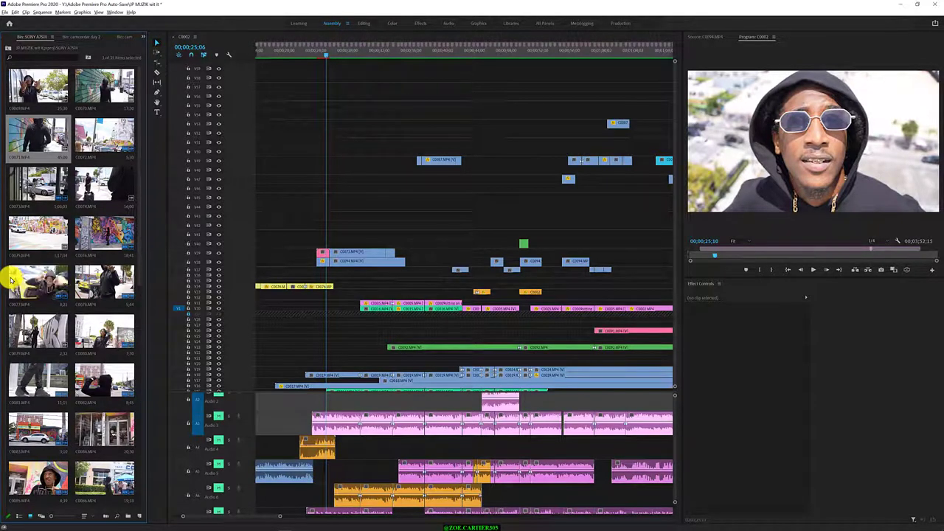
pyautogui.click(17, 278)
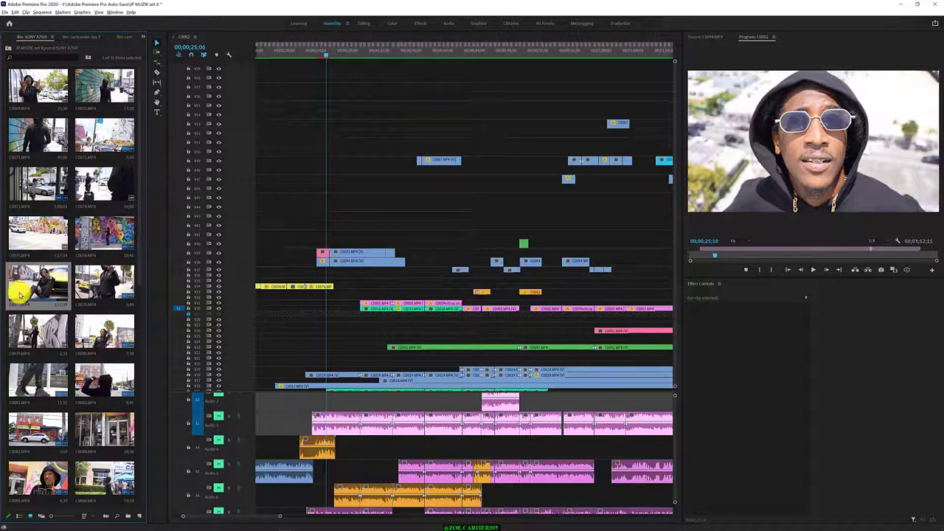
pyautogui.rightClick(20, 293)
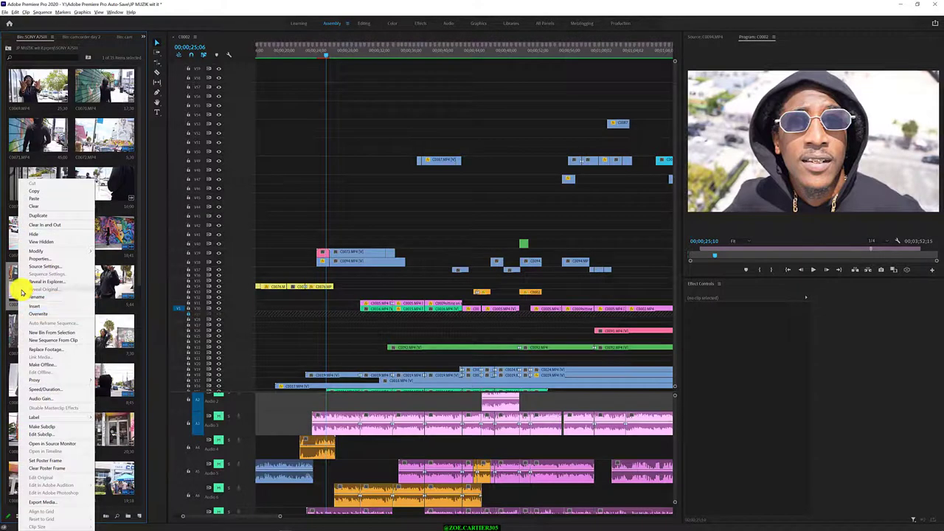
pyautogui.click(58, 194)
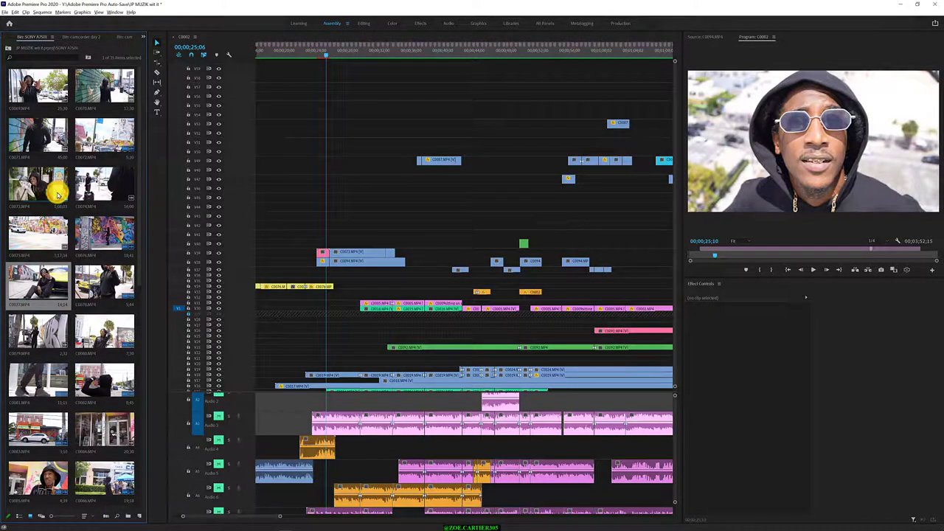
pyautogui.hotkey('alt', 'Tab')
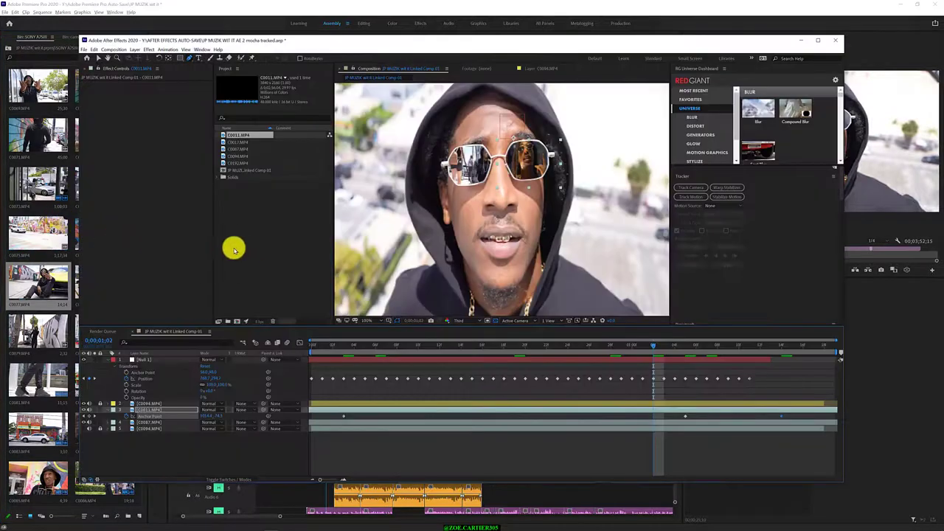
# Paste C0077.MP4 into the After Effects project and preview it in the Footage viewer
pyautogui.click(234, 250)
pyautogui.hotkey('ctrl', 'v')
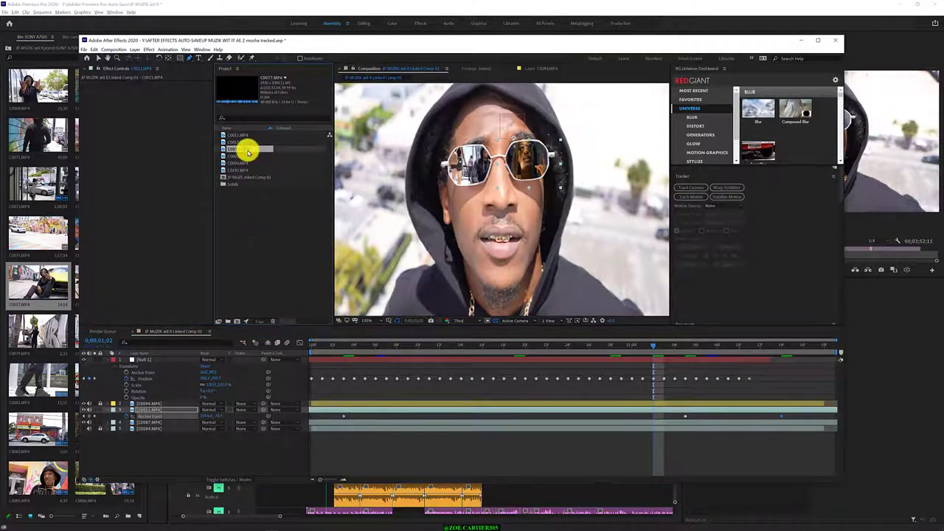
pyautogui.doubleClick(245, 151)
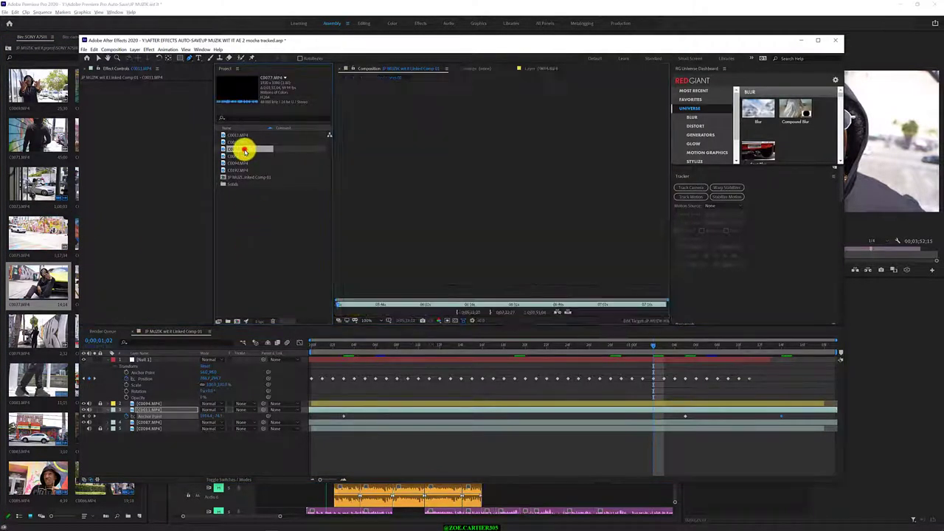
pyautogui.moveTo(337, 304); pyautogui.dragTo(377, 304)
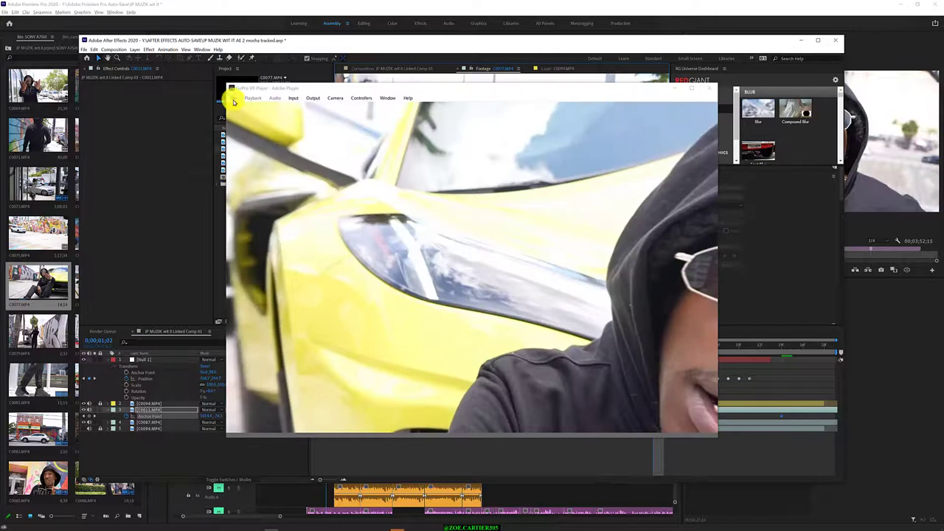
# Quit the GoPro VR Player, Oculus and SteamVR
pyautogui.click(233, 98)
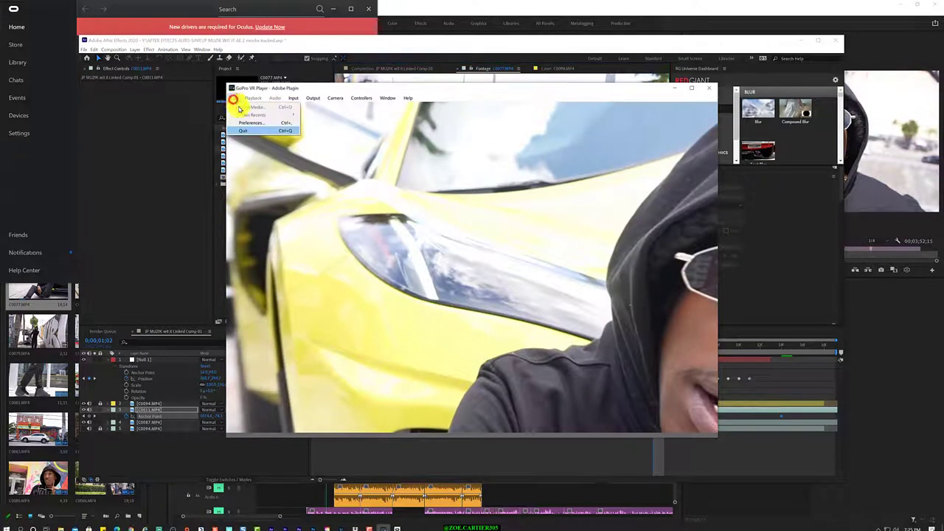
pyautogui.click(256, 131)
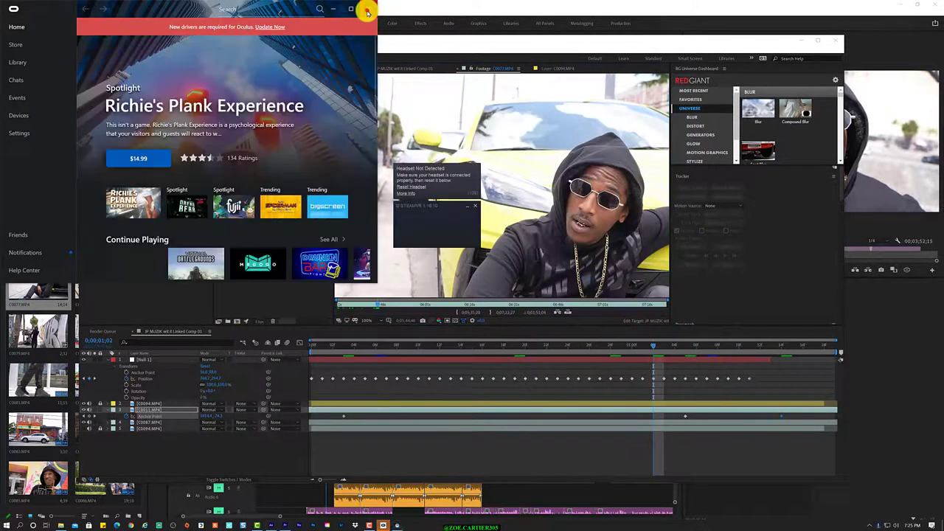
pyautogui.click(367, 9)
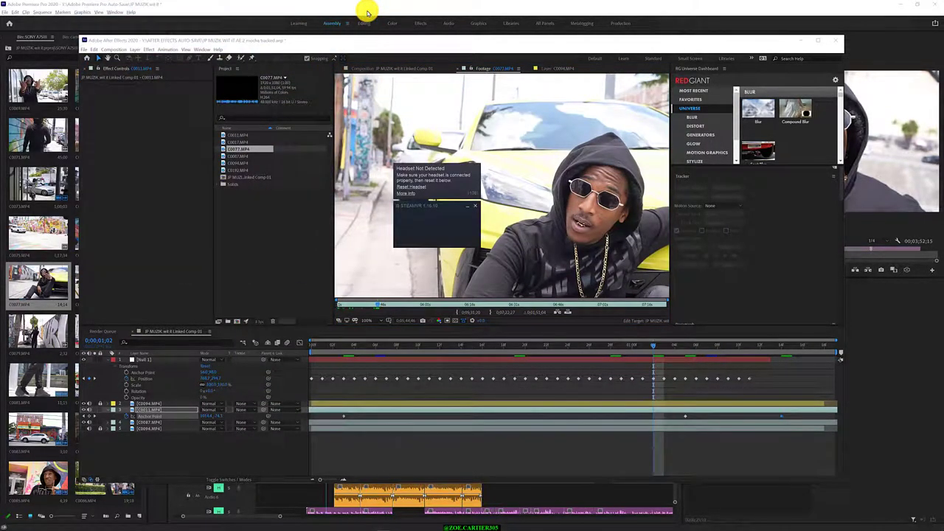
pyautogui.rightClick(881, 525)
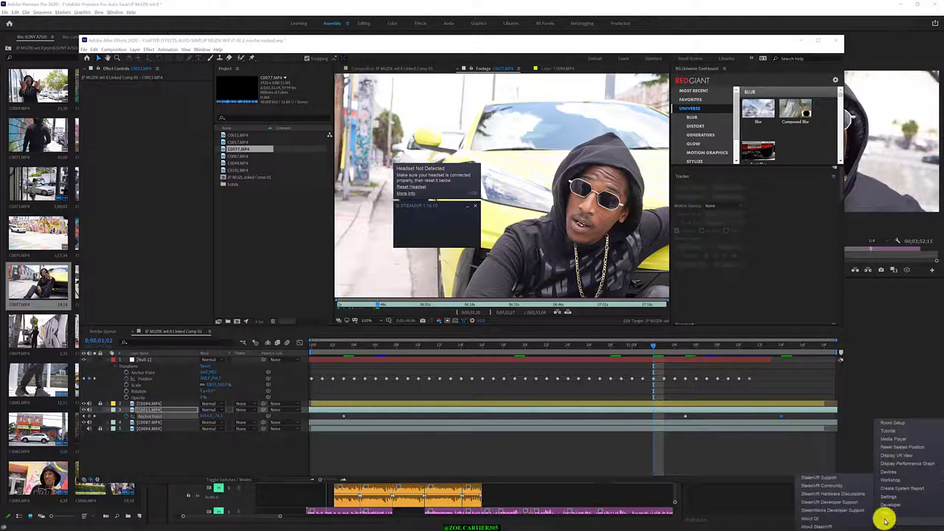
pyautogui.click(885, 521)
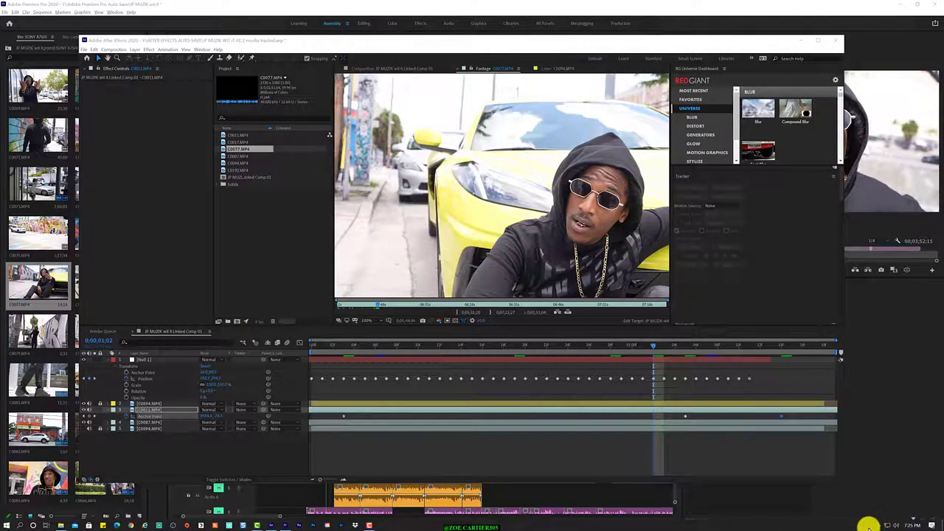
# Trim C0077.MP4's out-point in the Footage panel and overlay it as the comp's top layer
pyautogui.click(339, 305)
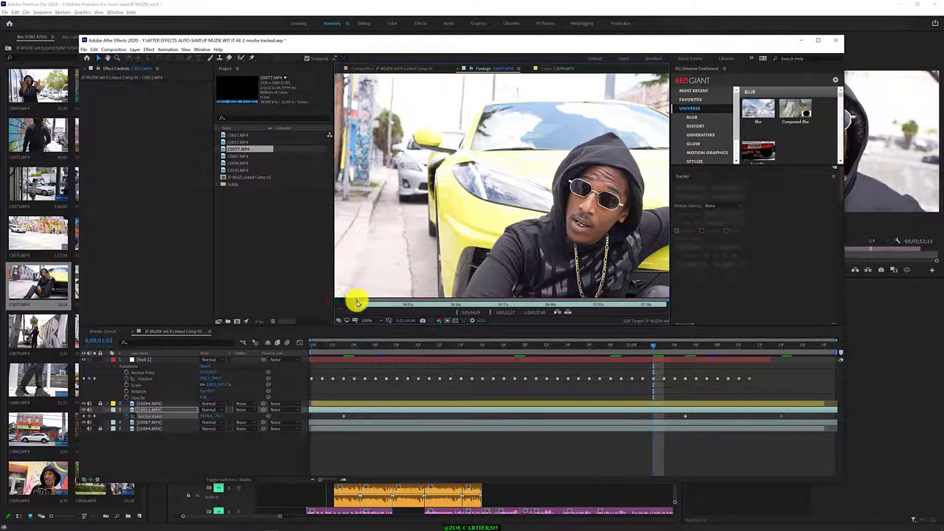
pyautogui.moveTo(357, 305); pyautogui.dragTo(421, 303)
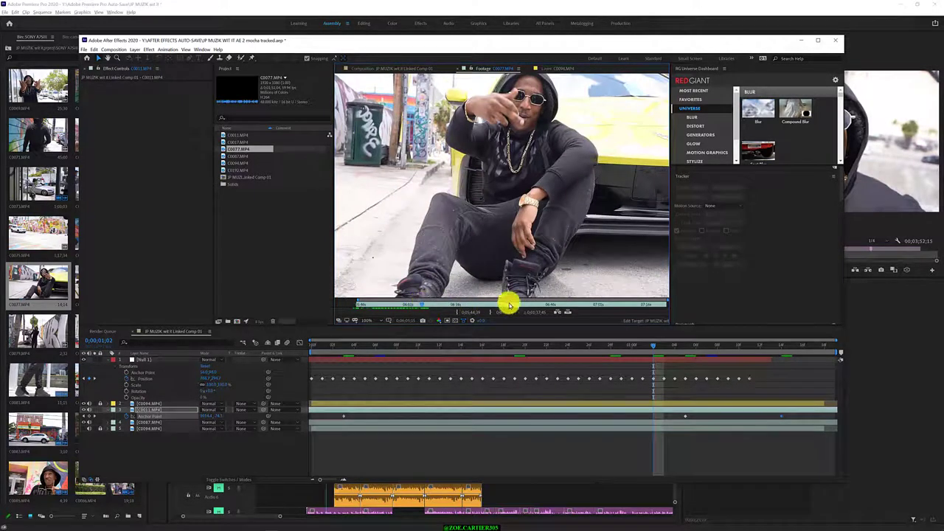
pyautogui.moveTo(667, 305); pyautogui.dragTo(440, 321)
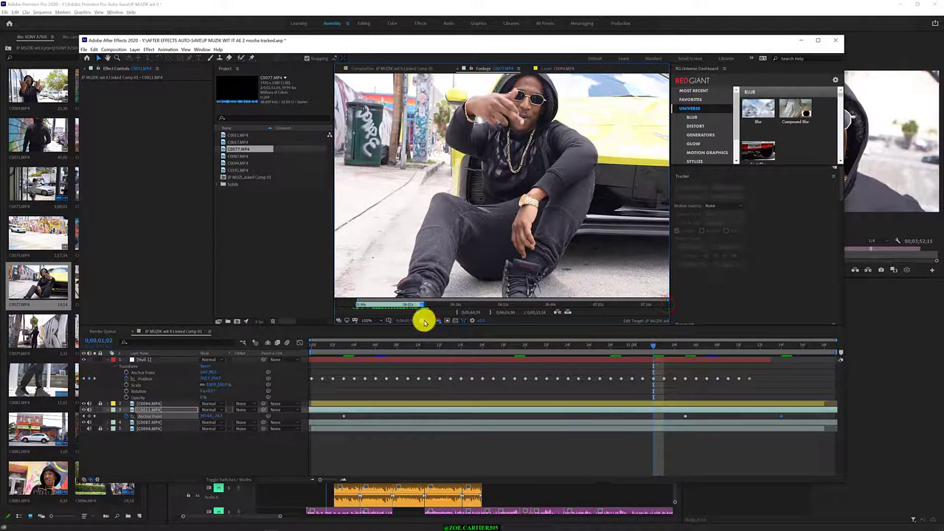
pyautogui.click(567, 312)
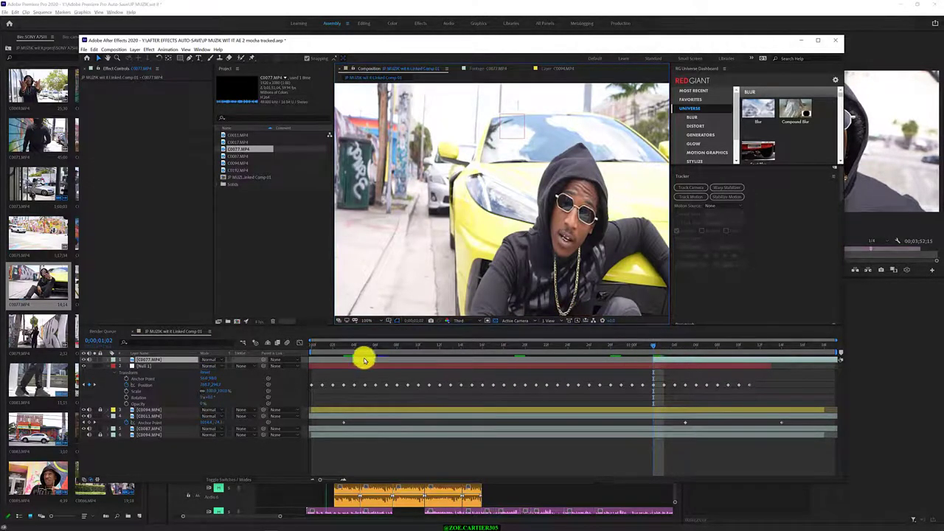
# Move C0077 beneath C0094, shrink its scale, and toggle the lens reflection layers to compare
pyautogui.moveTo(180, 359); pyautogui.dragTo(177, 412)
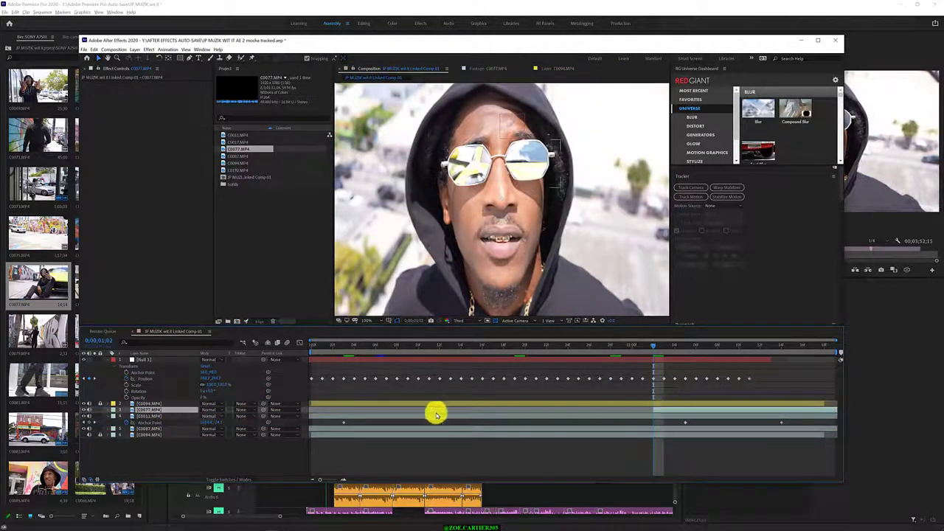
pyautogui.press('s')
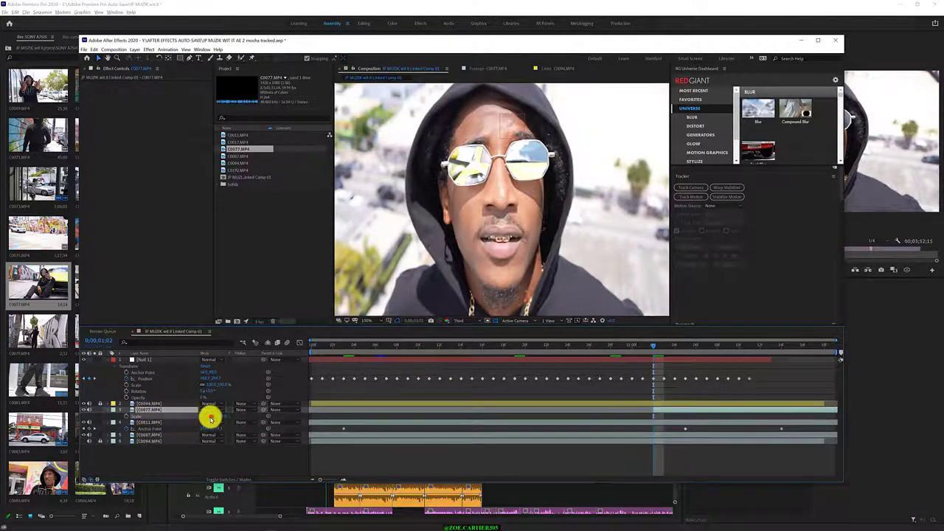
pyautogui.moveTo(210, 418); pyautogui.dragTo(197, 419)
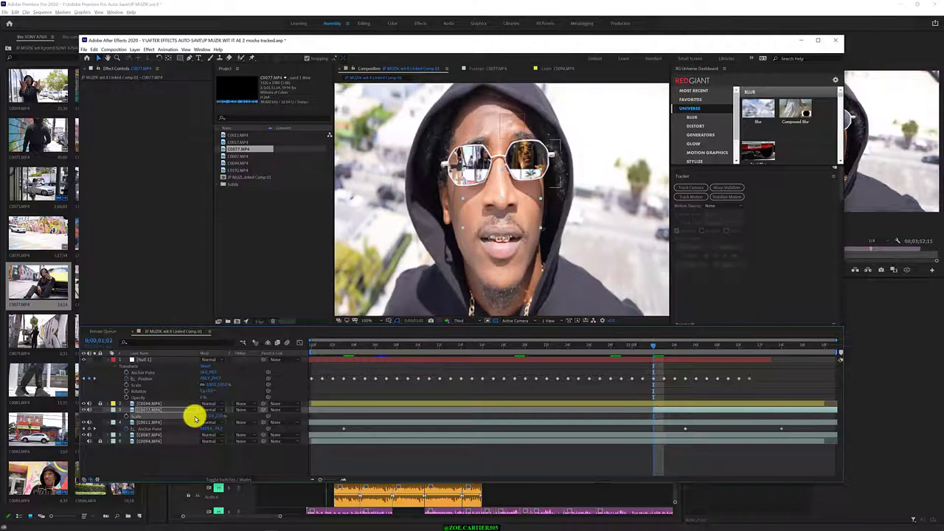
pyautogui.click(83, 423)
pyautogui.click(83, 423)
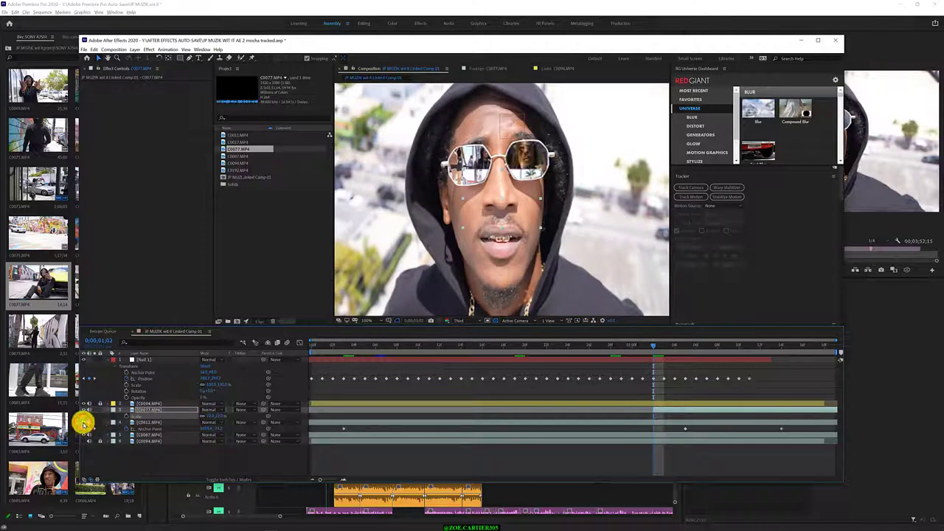
pyautogui.click(84, 435)
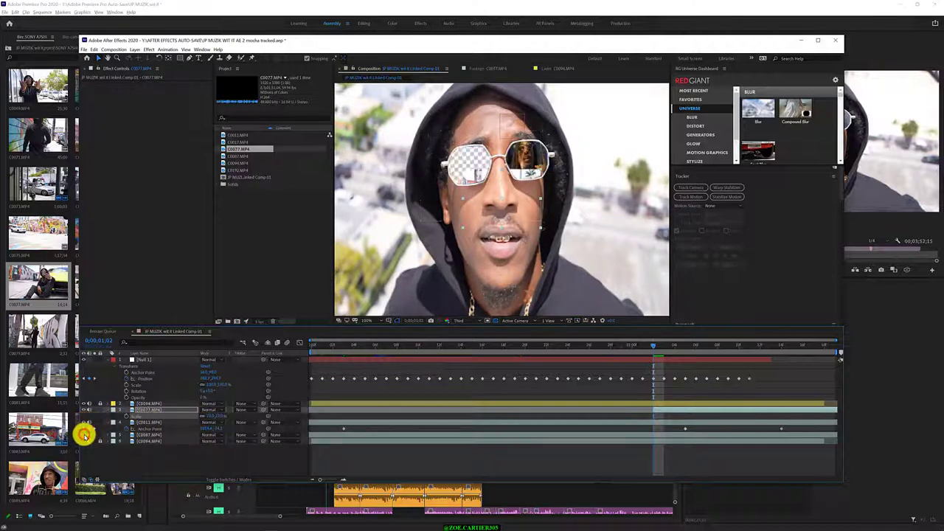
pyautogui.click(84, 435)
pyautogui.click(84, 435)
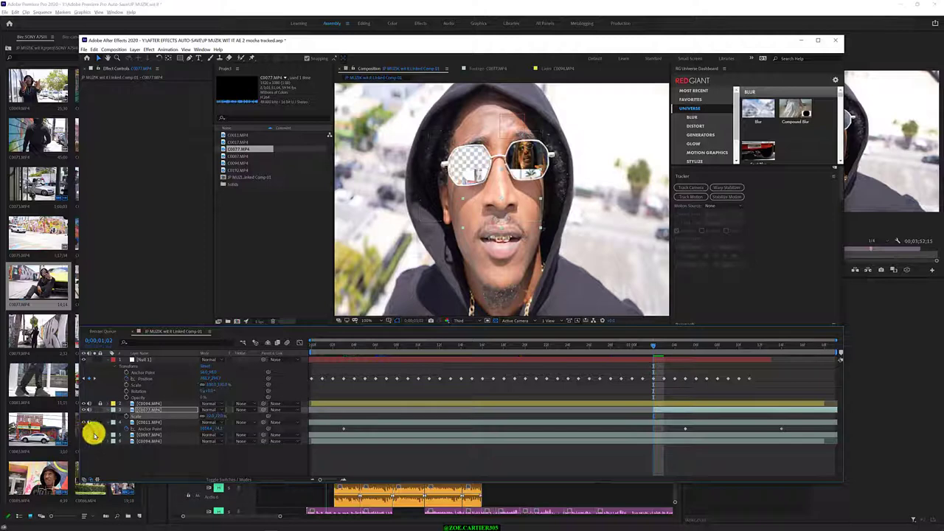
# Resize and reposition C0077 inside the lenses, set its opacity to 0%, and shift its anchor point
pyautogui.moveTo(215, 416); pyautogui.dragTo(213, 419)
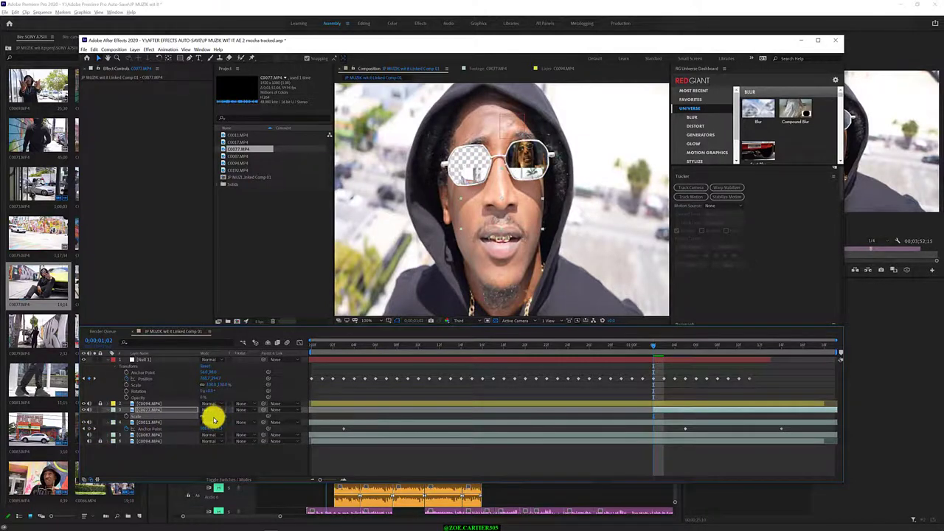
pyautogui.moveTo(214, 419); pyautogui.dragTo(126, 406)
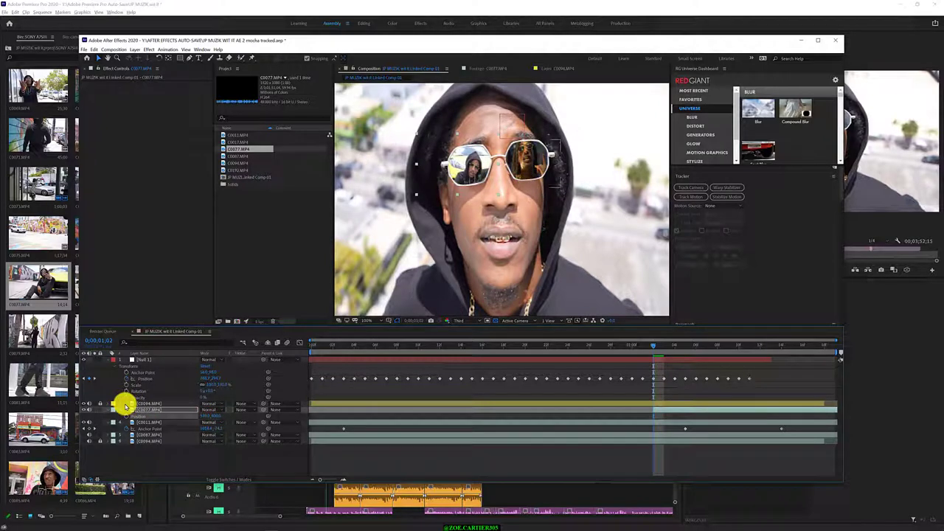
pyautogui.write('0')
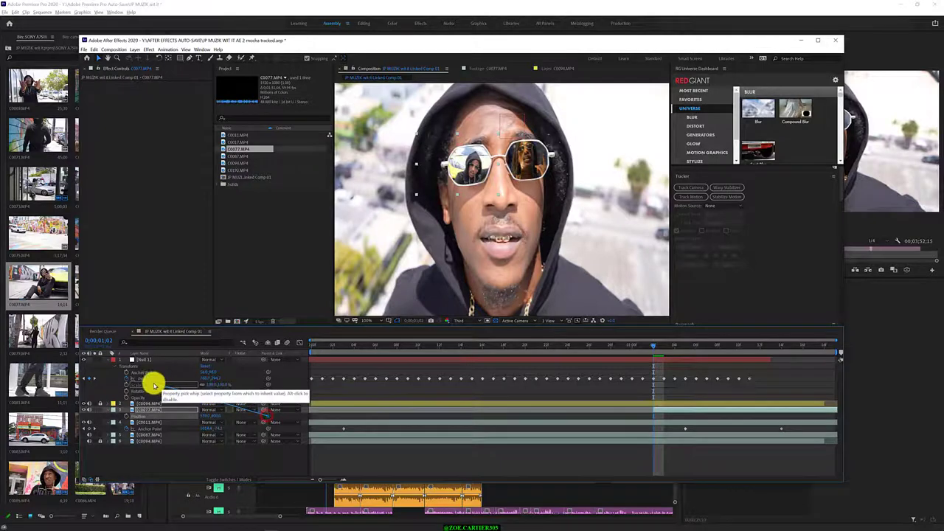
pyautogui.press('Return')
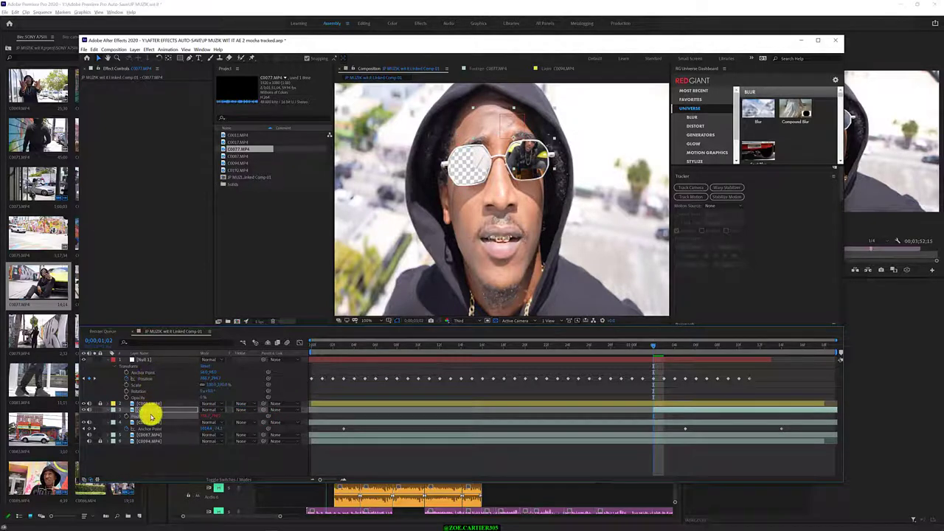
pyautogui.moveTo(191, 415)
pyautogui.mouseDown()
pyautogui.moveTo(228, 420)
pyautogui.moveTo(79, 442)
pyautogui.mouseUp()
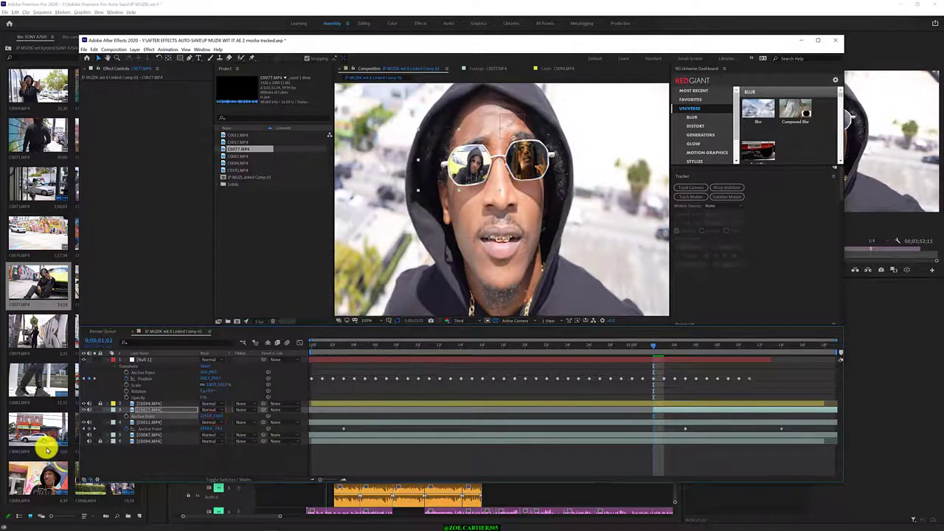
pyautogui.click(314, 344)
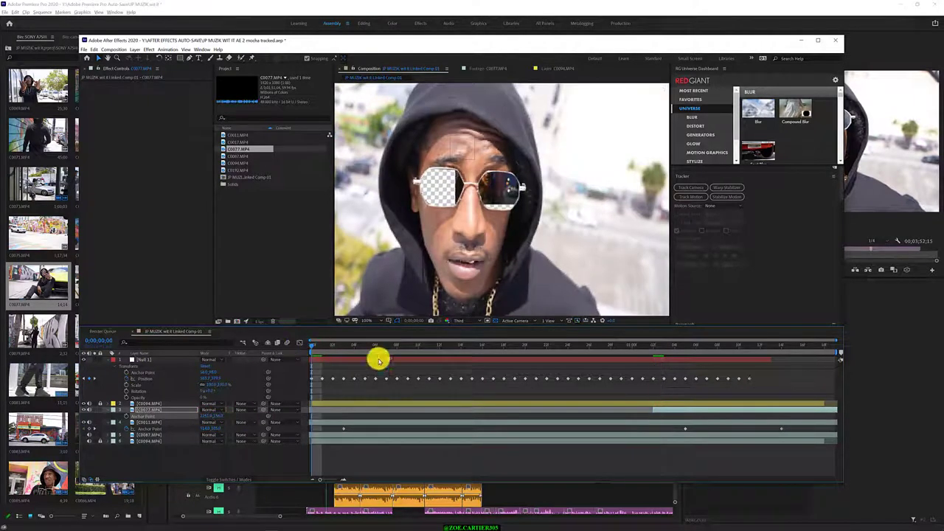
# Make the C0077 clip start at frame 0 and shift its footage inside the left lens
pyautogui.click(677, 412)
pyautogui.moveTo(676, 411); pyautogui.dragTo(322, 422)
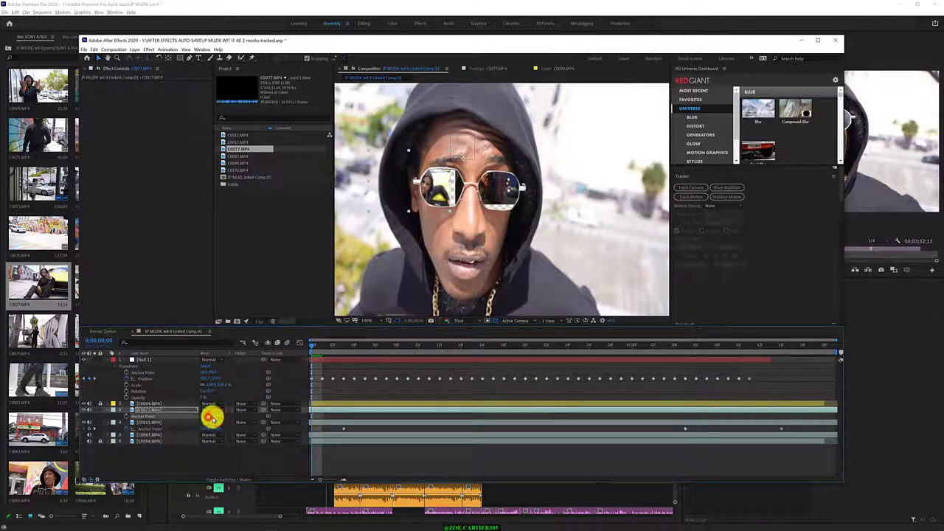
pyautogui.moveTo(209, 418); pyautogui.dragTo(59, 411)
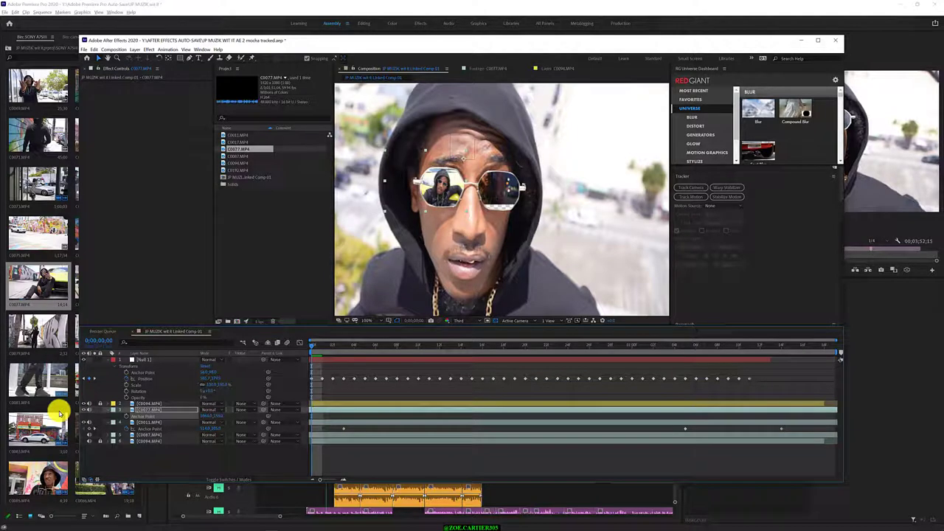
pyautogui.click(300, 344)
pyautogui.click(300, 343)
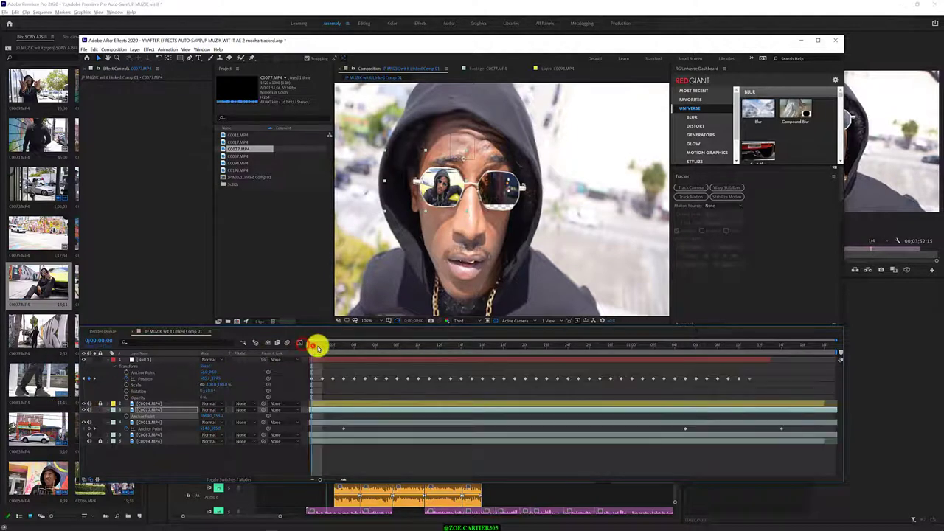
pyautogui.moveTo(316, 346); pyautogui.dragTo(272, 368)
# Select C0011's Anchor Point property and scrub forward to check the lens tracking
pyautogui.click(160, 422)
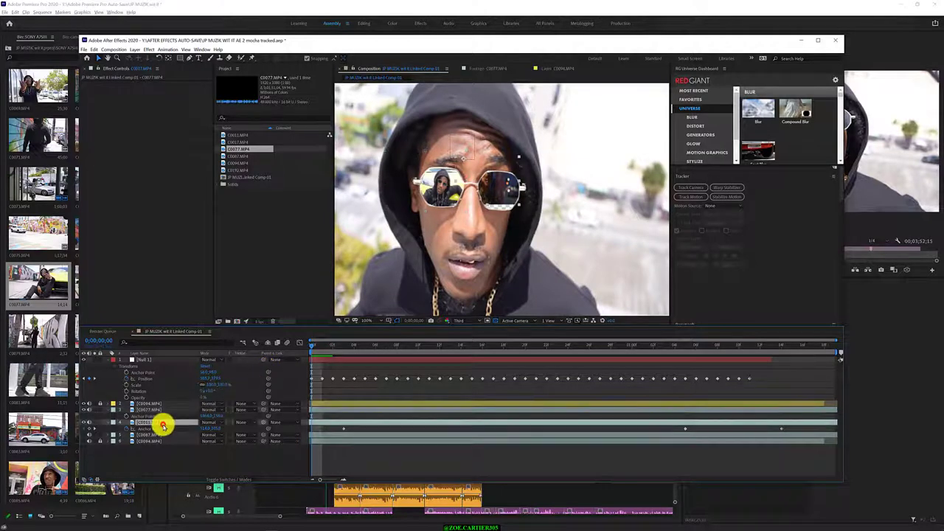
pyautogui.click(216, 429)
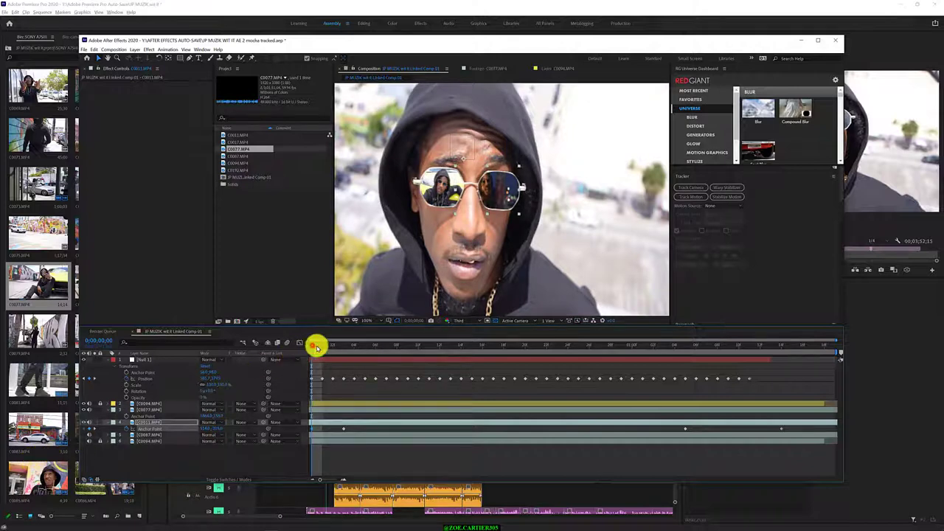
pyautogui.moveTo(314, 344)
pyautogui.mouseDown()
pyautogui.moveTo(353, 346)
pyautogui.moveTo(341, 346)
pyautogui.mouseUp()
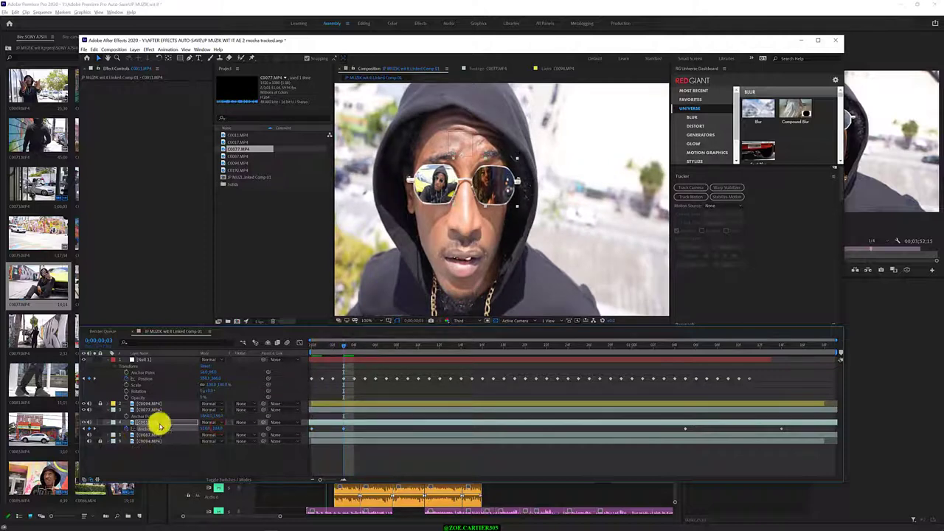
pyautogui.moveTo(344, 345)
pyautogui.mouseDown()
pyautogui.moveTo(654, 369)
pyautogui.moveTo(778, 356)
pyautogui.moveTo(519, 383)
pyautogui.moveTo(480, 362)
pyautogui.moveTo(327, 347)
pyautogui.mouseUp()
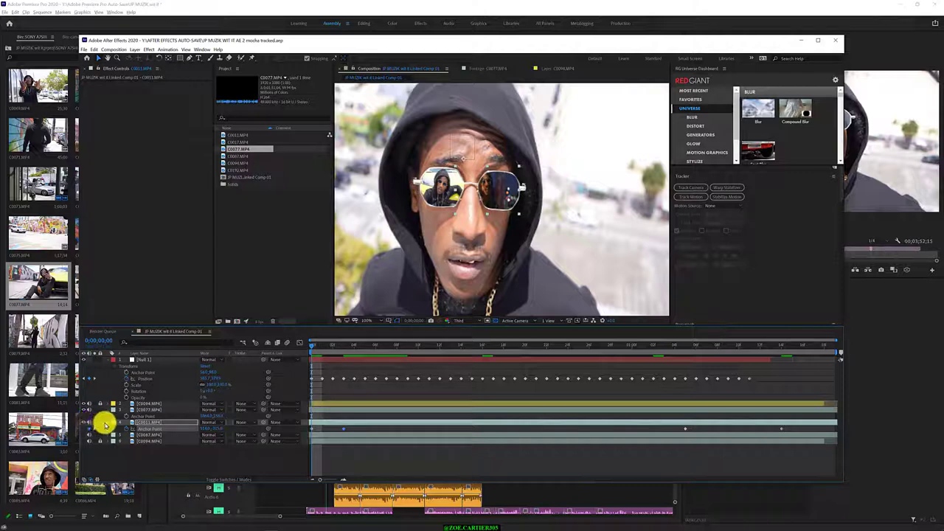
# Delete the unused C0087 layer and scrub the opening frames to check both lenses
pyautogui.click(107, 419)
pyautogui.click(108, 362)
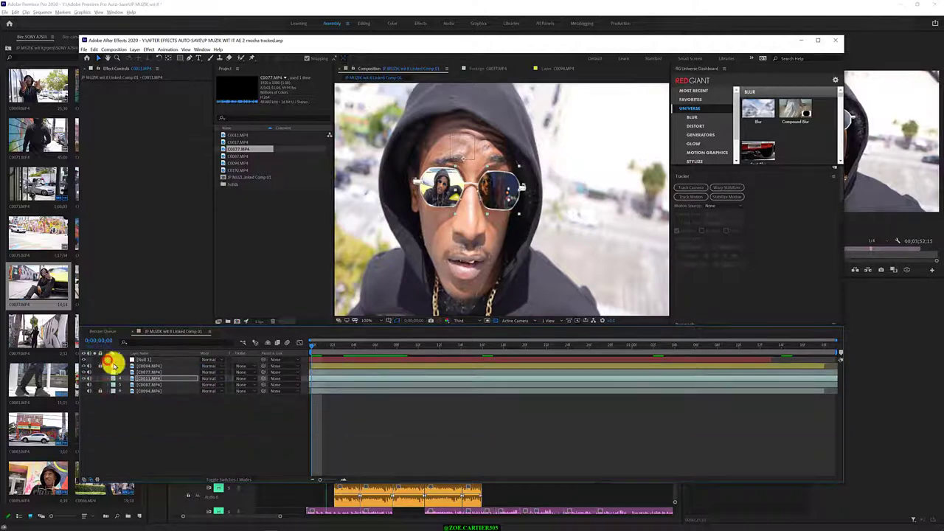
pyautogui.click(152, 384)
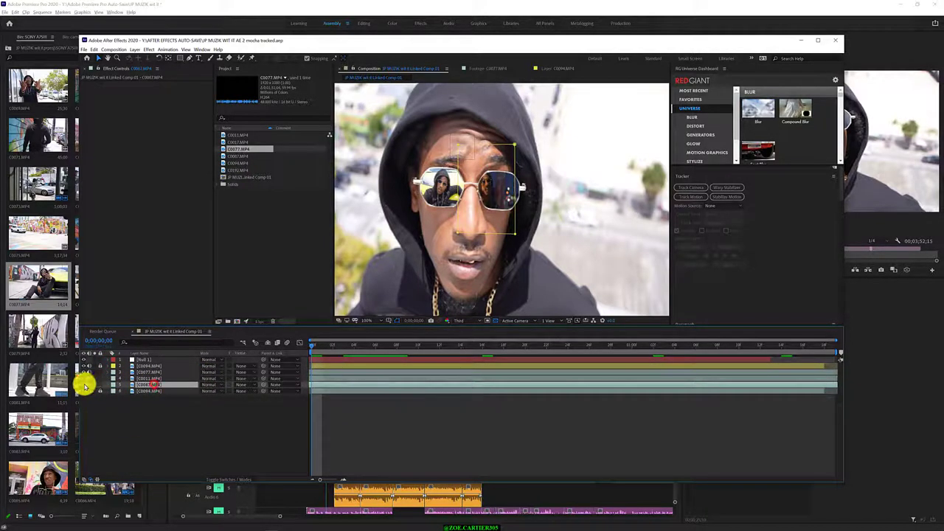
pyautogui.click(84, 384)
pyautogui.press('Delete')
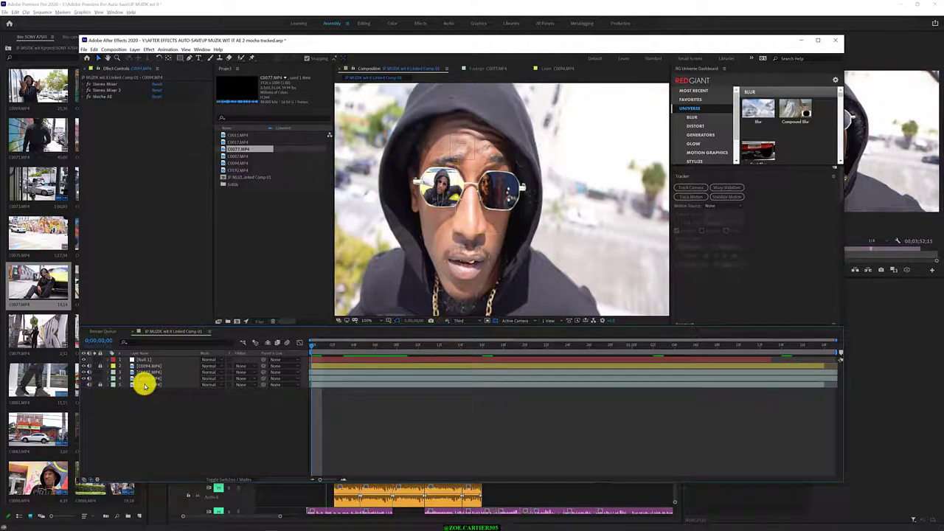
pyautogui.click(287, 415)
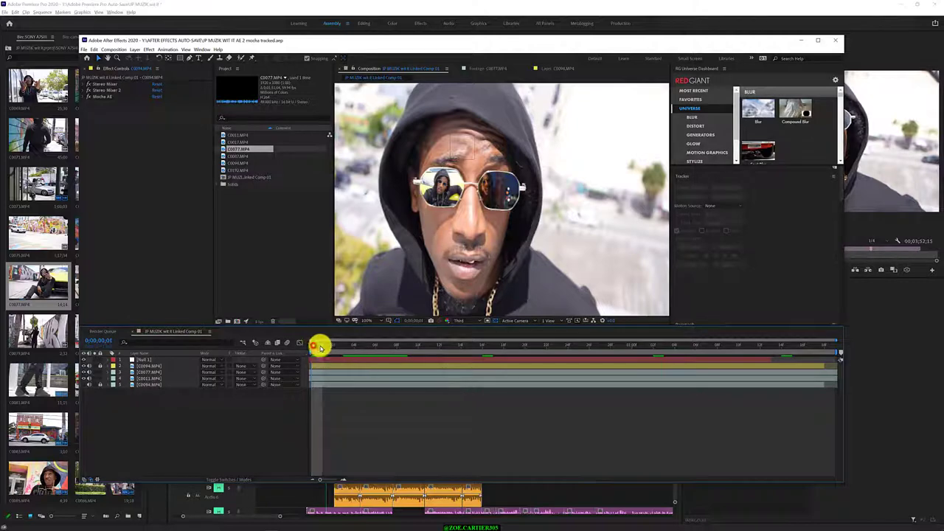
pyautogui.moveTo(320, 346); pyautogui.dragTo(417, 345)
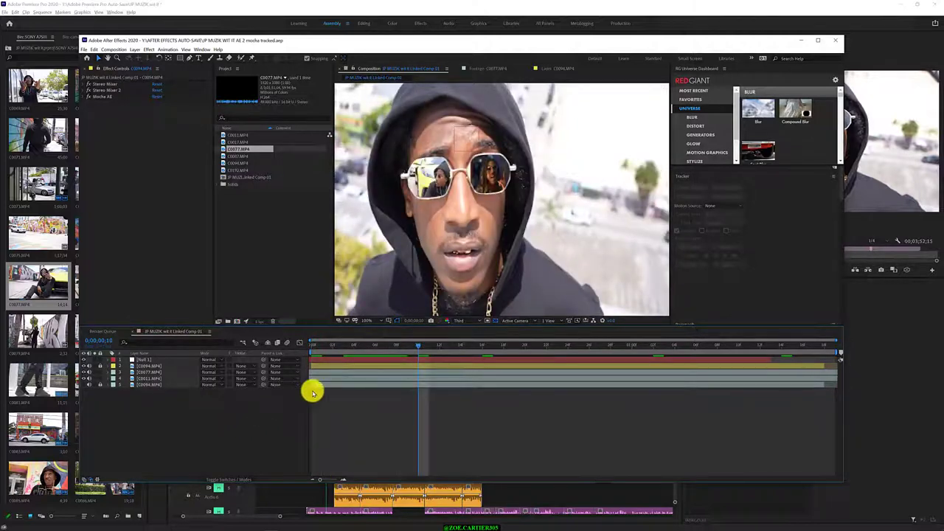
pyautogui.moveTo(421, 345)
pyautogui.mouseDown()
pyautogui.moveTo(483, 346)
pyautogui.moveTo(448, 344)
pyautogui.mouseUp()
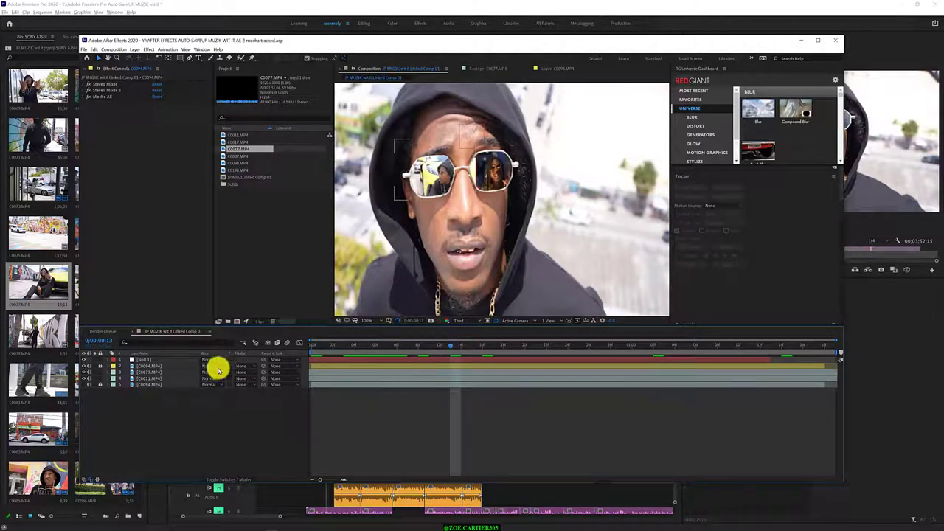
# Show C0011's anchor point keyframes, move C0077 below C0011, and return to the first frame
pyautogui.click(147, 378)
pyautogui.press('u')
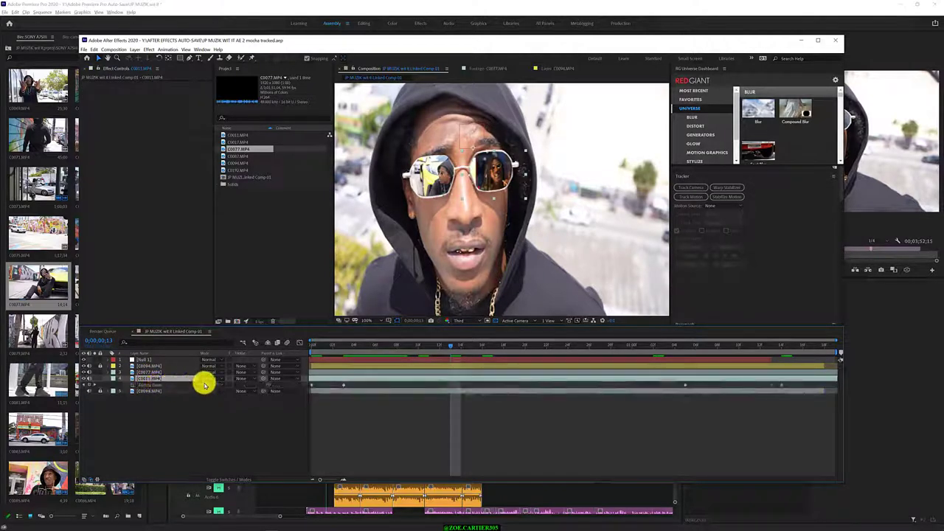
pyautogui.hotkey('alt', 'shift', 'a')
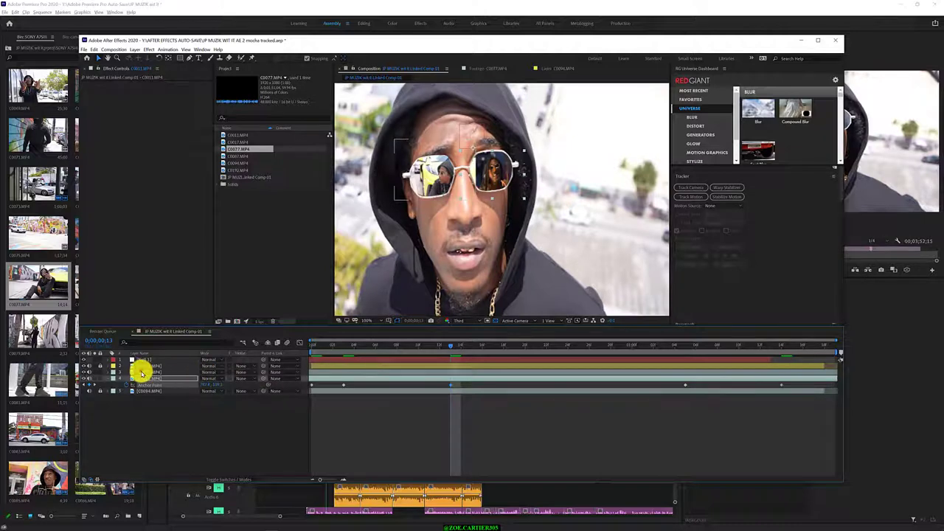
pyautogui.moveTo(139, 372); pyautogui.dragTo(135, 391)
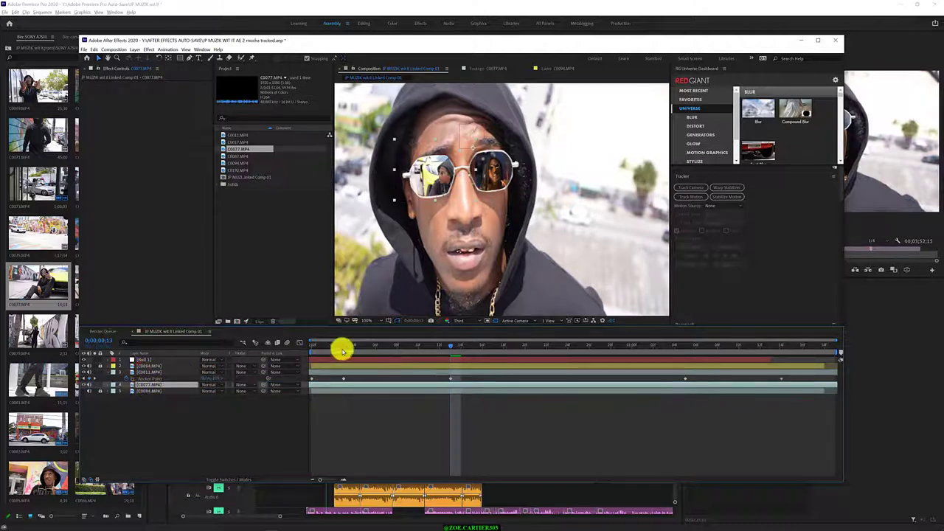
pyautogui.moveTo(342, 347); pyautogui.dragTo(285, 343)
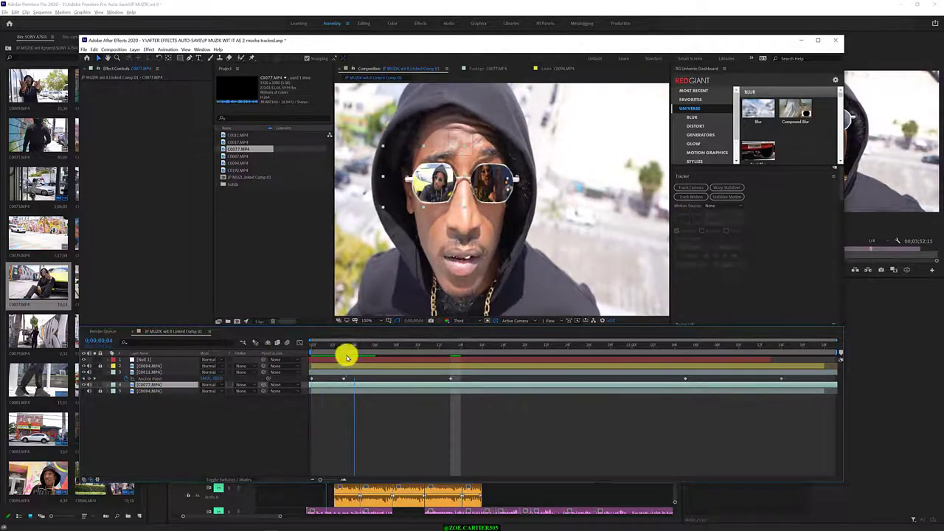
# Scrub C0077's Anchor Point to shift the clip inside the left lens
pyautogui.click(141, 372)
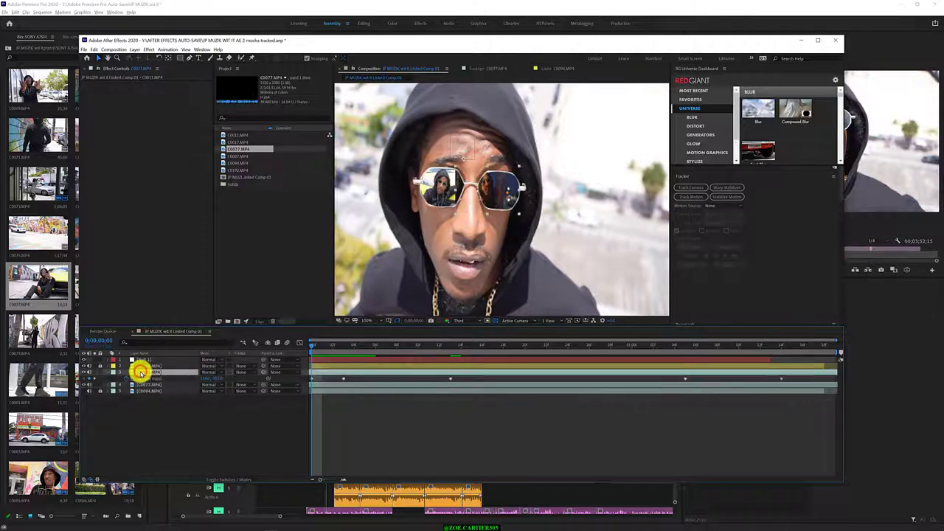
pyautogui.click(147, 384)
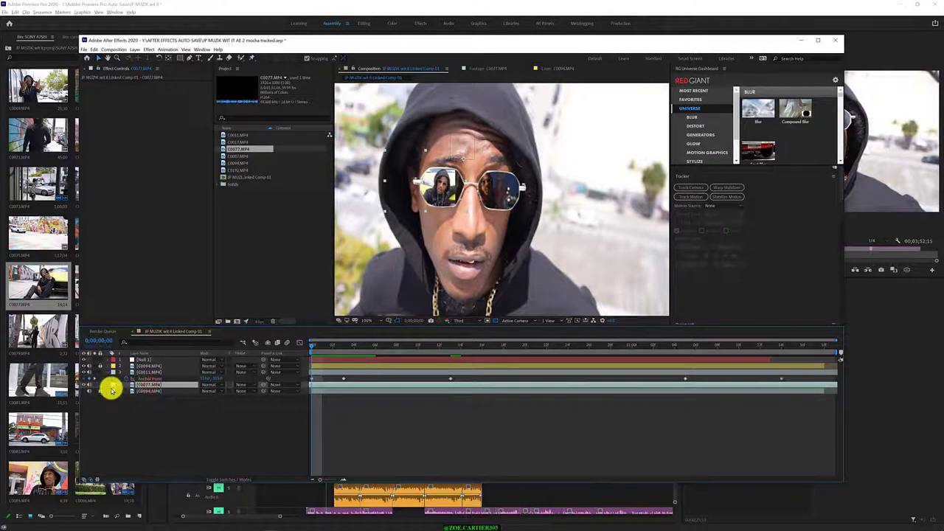
pyautogui.press('a')
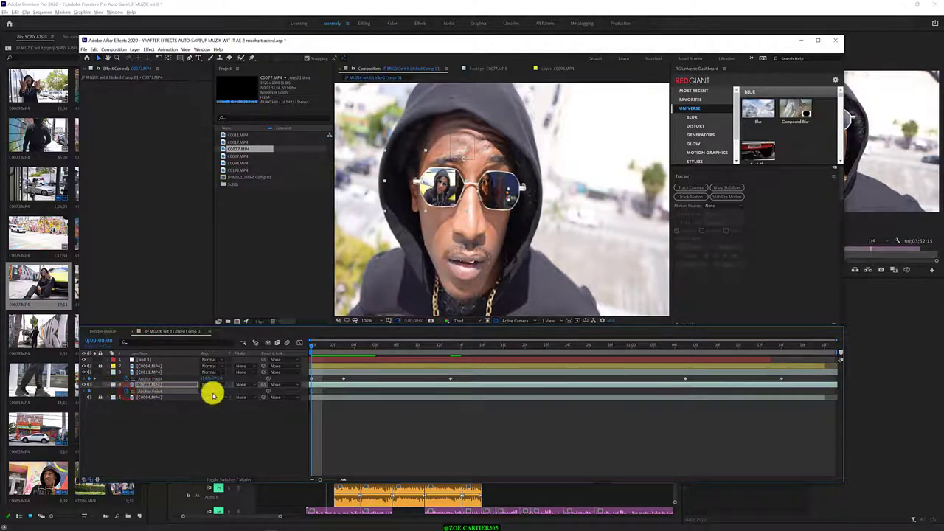
pyautogui.moveTo(216, 394); pyautogui.dragTo(204, 395)
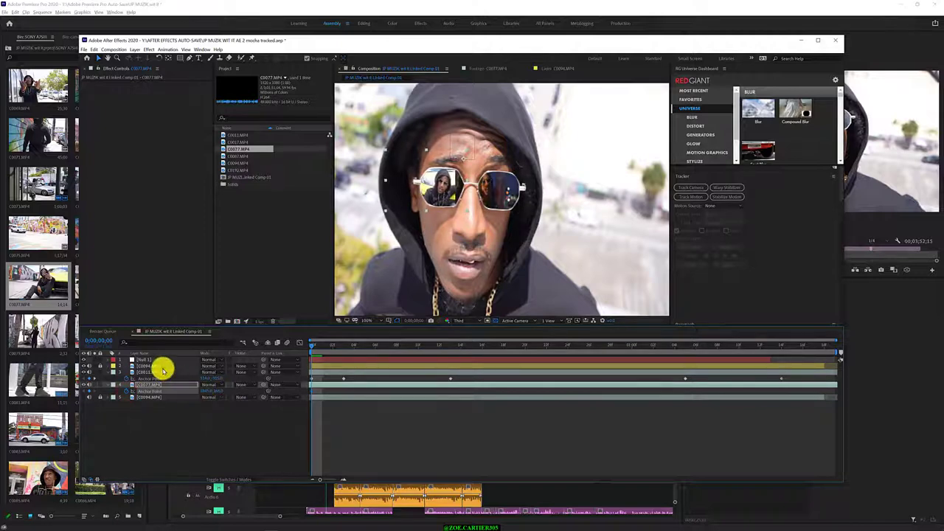
pyautogui.click(169, 371)
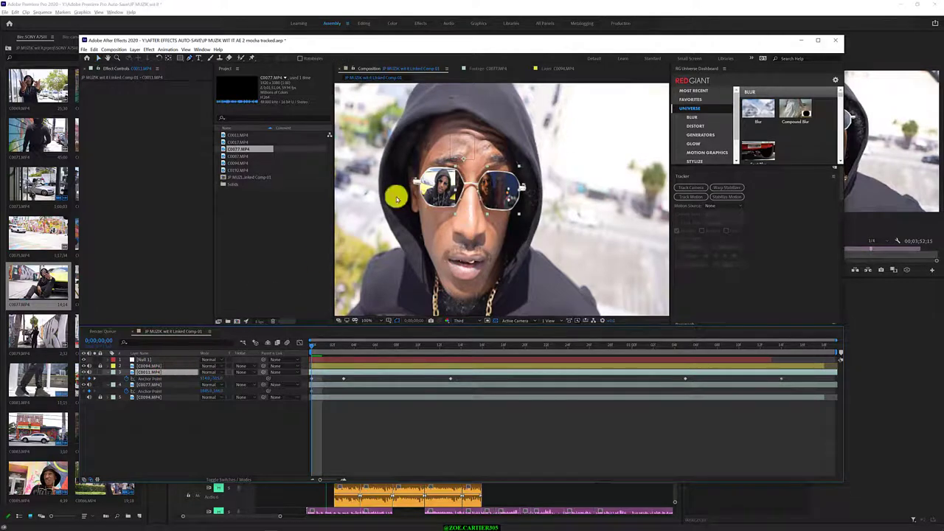
# Draw a four-point mask around the glasses on C0011, invert it, and preview playback
pyautogui.press('g')
pyautogui.click(447, 154)
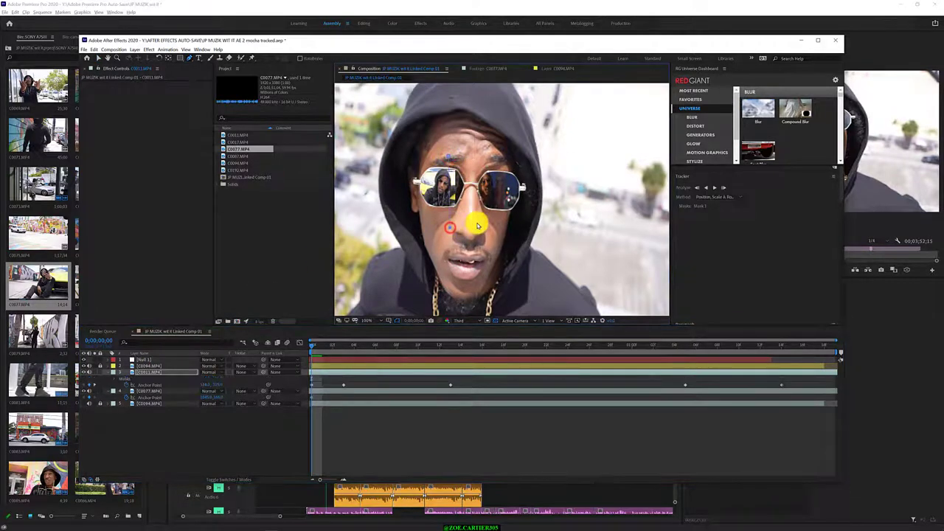
pyautogui.click(476, 223)
pyautogui.click(477, 154)
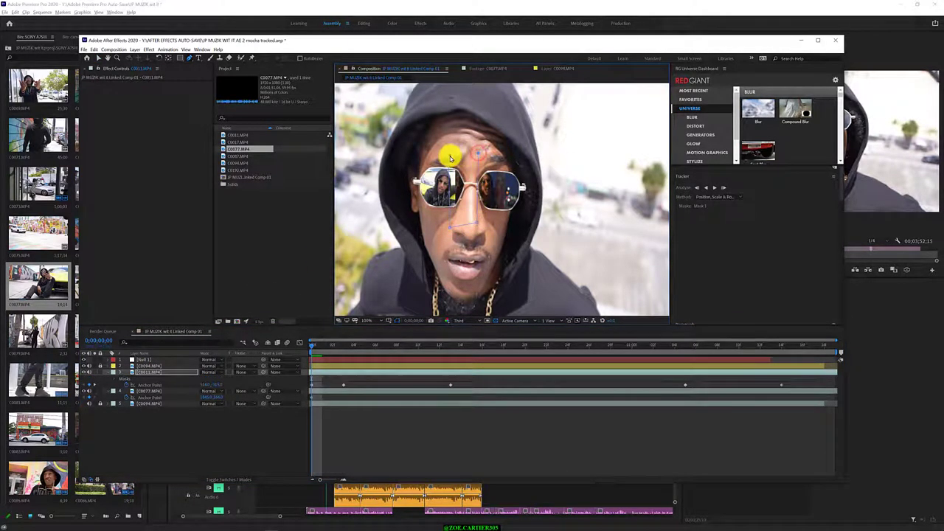
pyautogui.click(449, 156)
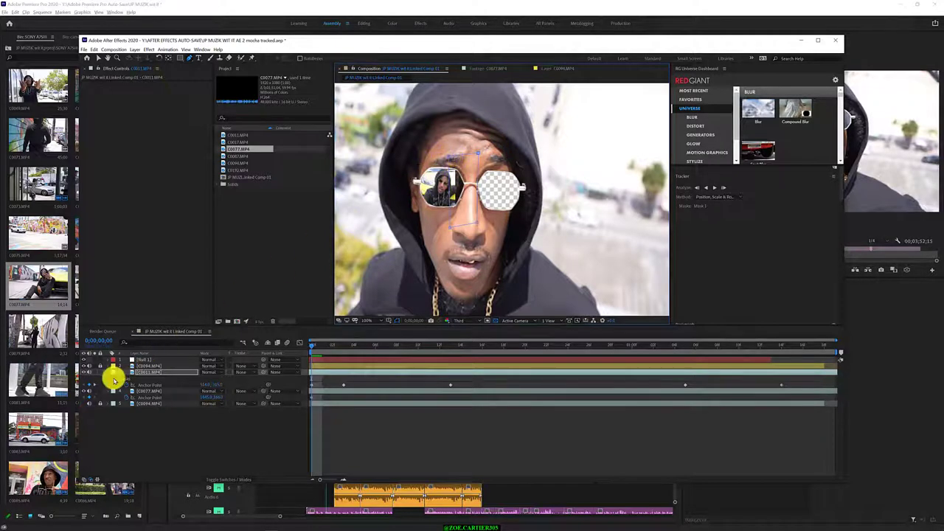
pyautogui.click(115, 378)
pyautogui.click(228, 385)
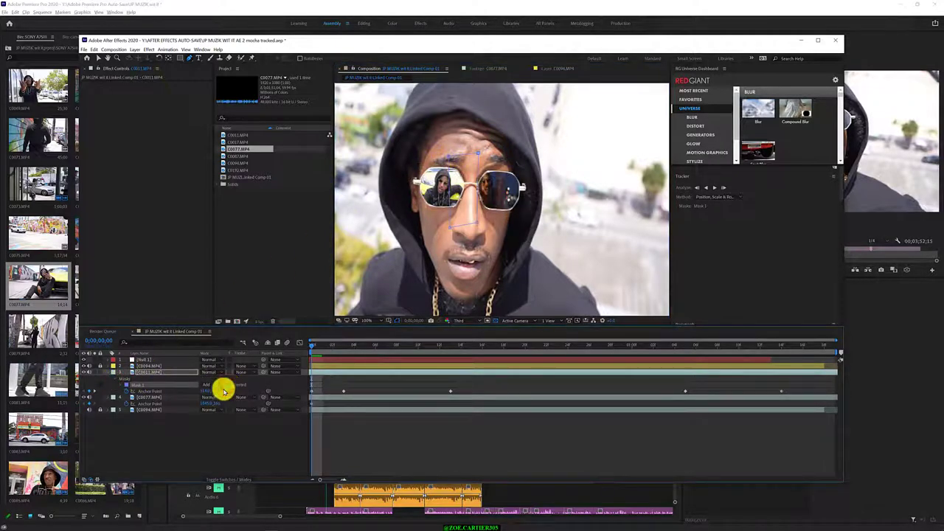
pyautogui.click(164, 442)
pyautogui.click(108, 371)
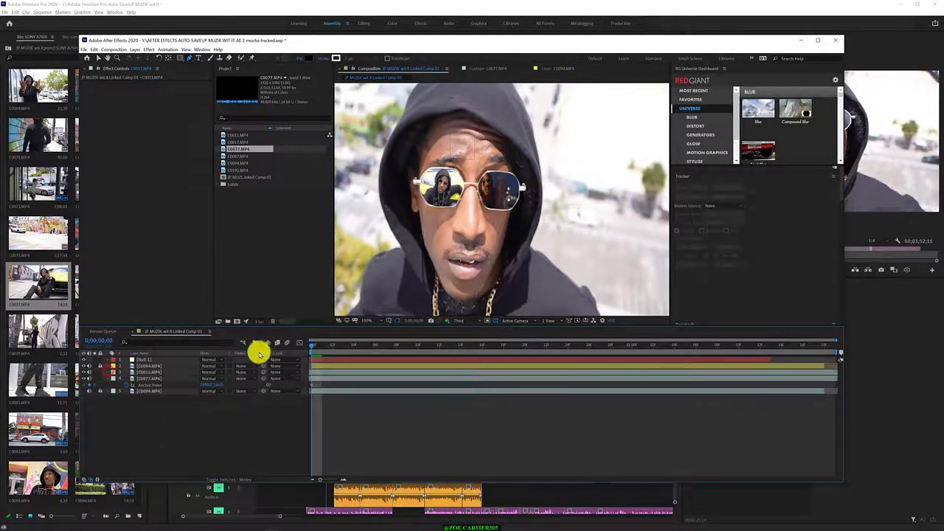
pyautogui.press('space')
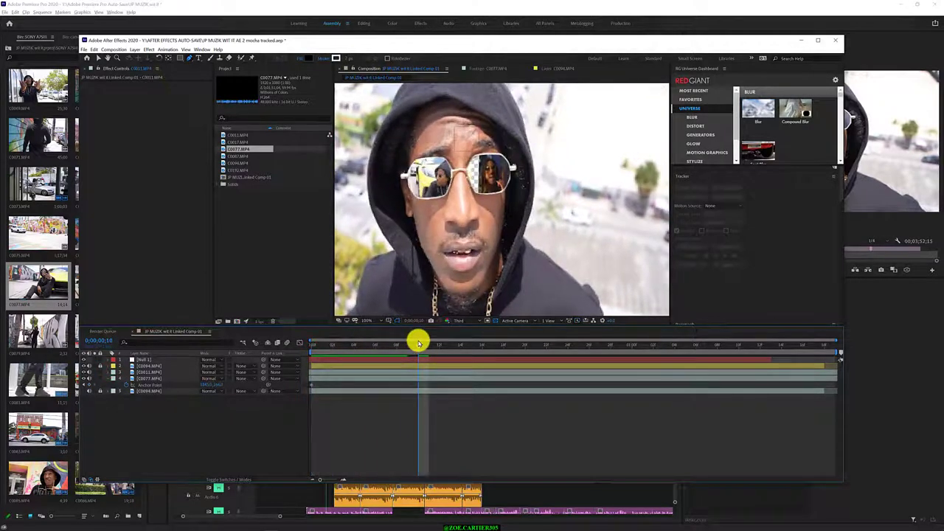
# Reveal and select C0011's Mask 1 for tracking, then move to frame 3
pyautogui.click(148, 372)
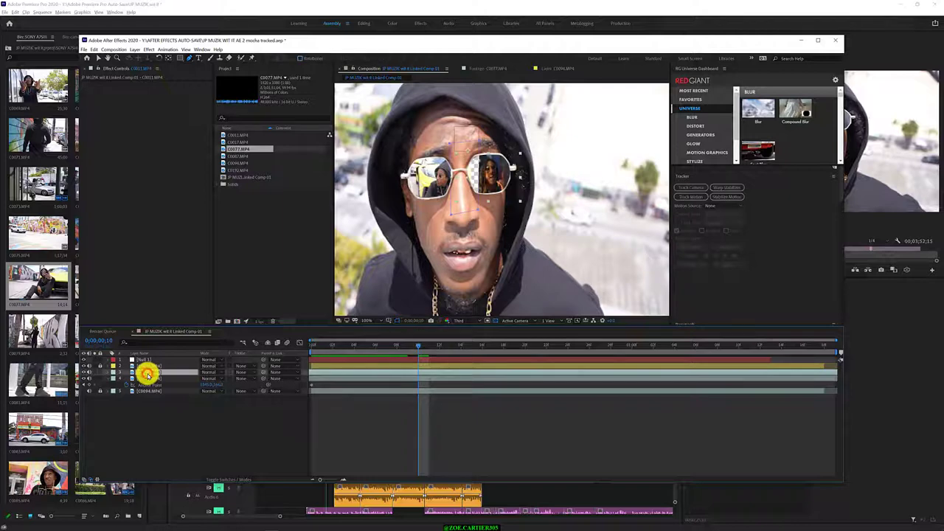
pyautogui.press('m')
pyautogui.click(138, 379)
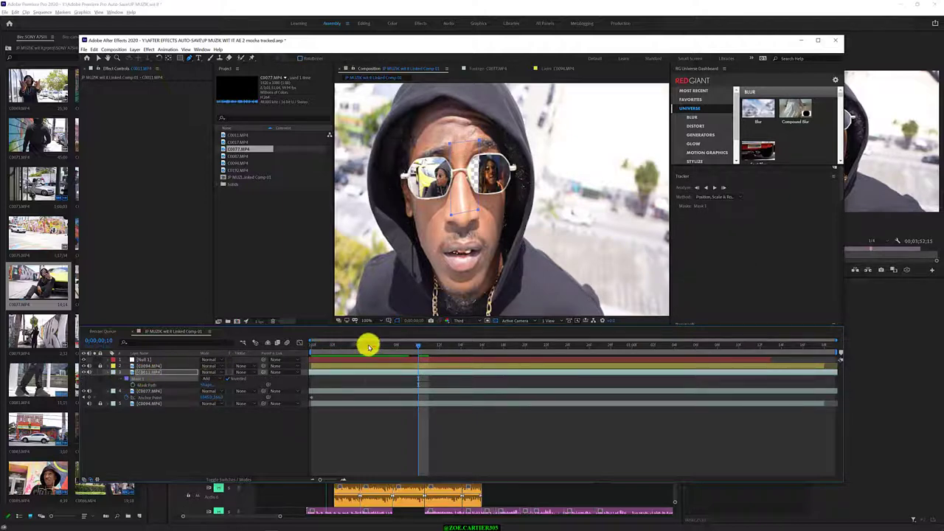
pyautogui.moveTo(366, 343)
pyautogui.mouseDown()
pyautogui.moveTo(344, 345)
pyautogui.moveTo(466, 349)
pyautogui.mouseUp()
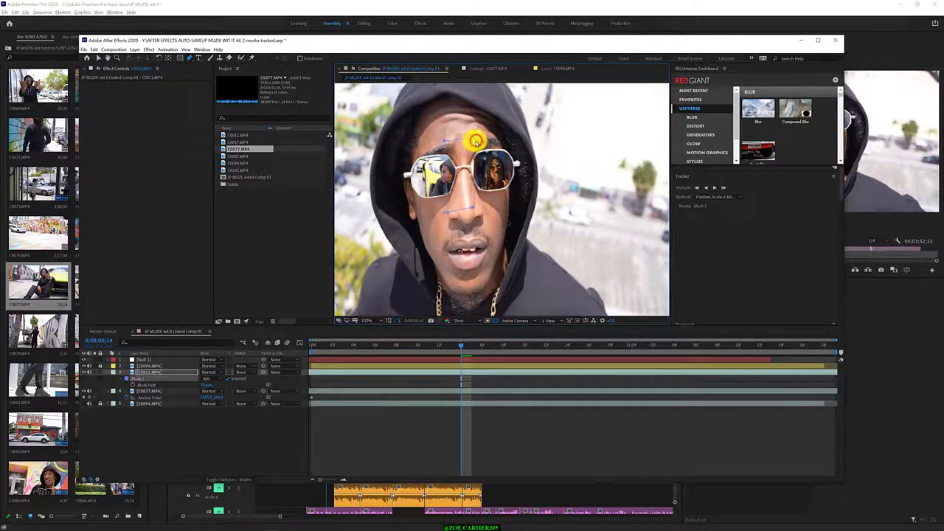
# Nudge Mask 1 rightward over the lens and scrub back through the early frames to check
pyautogui.press('v')
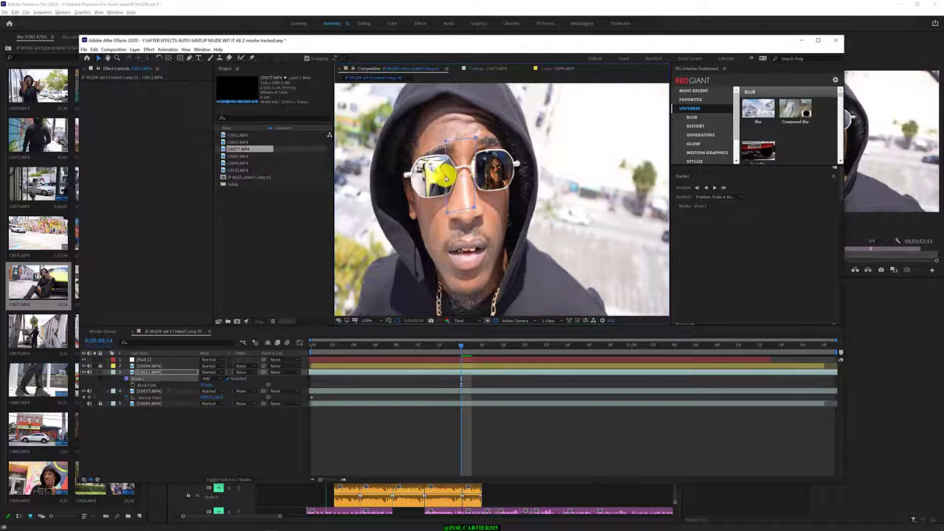
pyautogui.moveTo(446, 177); pyautogui.dragTo(456, 178)
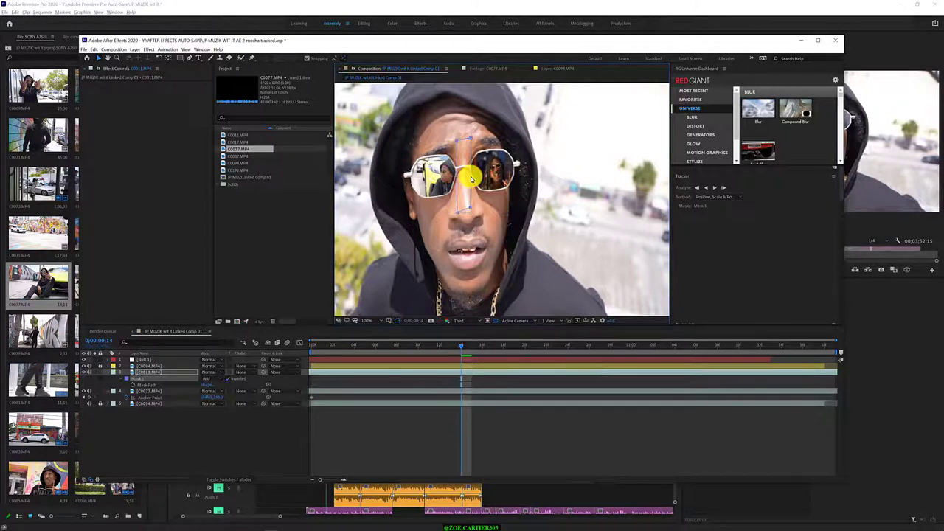
pyautogui.moveTo(359, 343)
pyautogui.mouseDown()
pyautogui.moveTo(318, 347)
pyautogui.moveTo(561, 361)
pyautogui.mouseUp()
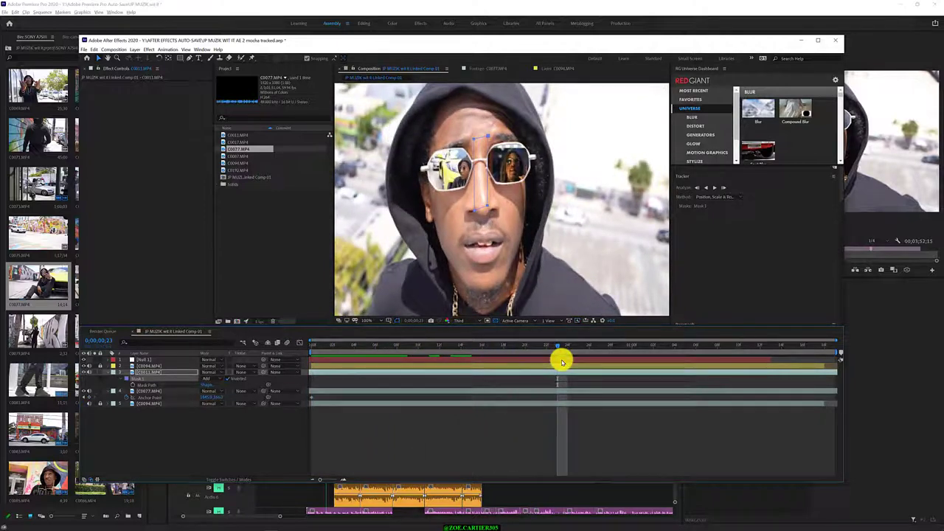
# Adjust C0011's Anchor Point to realign its clip, checking on an earlier frame
pyautogui.click(164, 374)
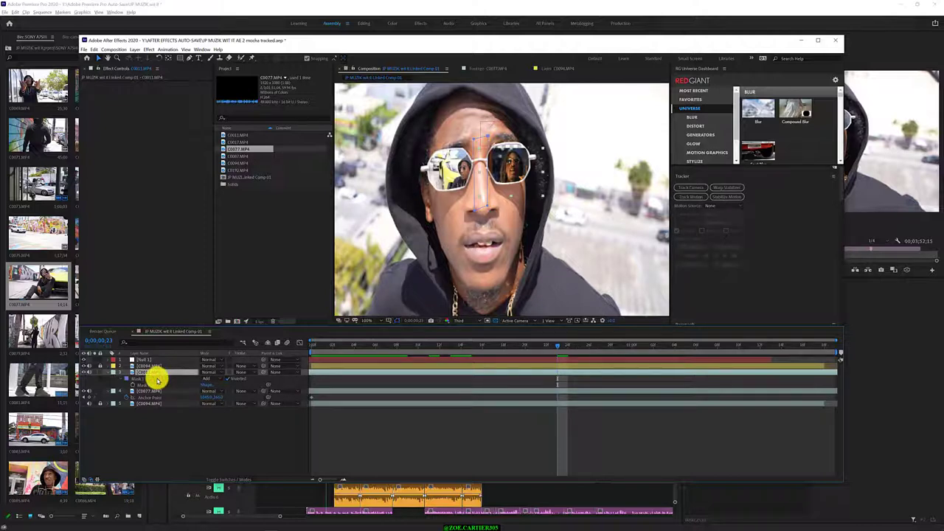
pyautogui.press('p')
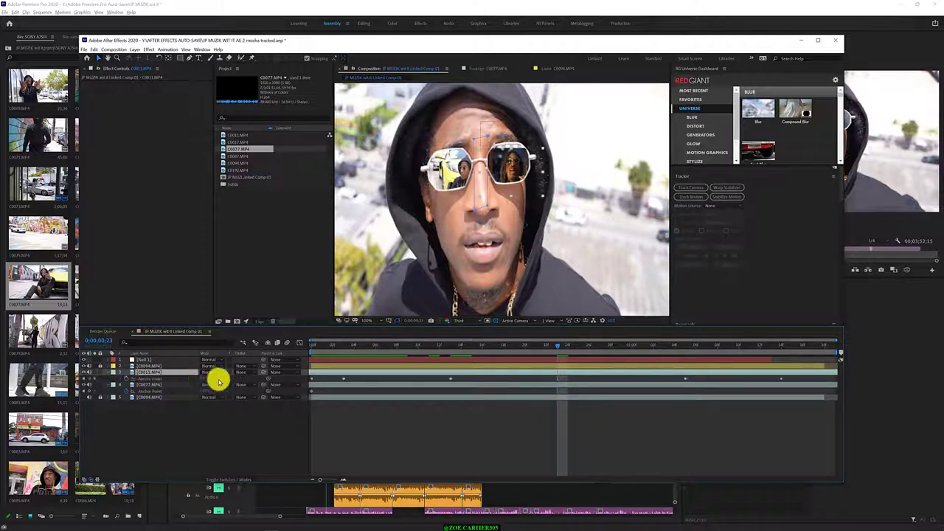
pyautogui.moveTo(219, 381); pyautogui.dragTo(320, 366)
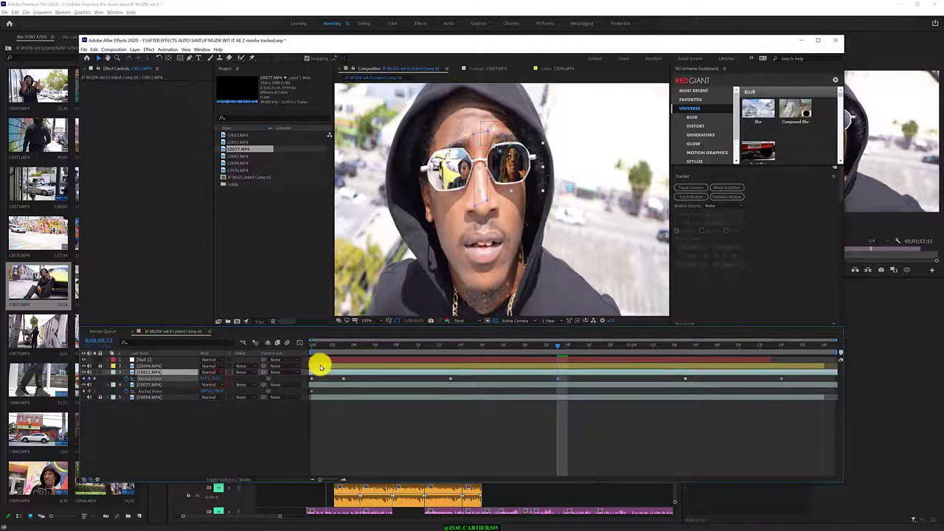
pyautogui.moveTo(509, 345)
pyautogui.mouseDown()
pyautogui.moveTo(470, 344)
pyautogui.moveTo(628, 352)
pyautogui.moveTo(819, 322)
pyautogui.moveTo(788, 329)
pyautogui.moveTo(818, 341)
pyautogui.moveTo(579, 371)
pyautogui.mouseUp()
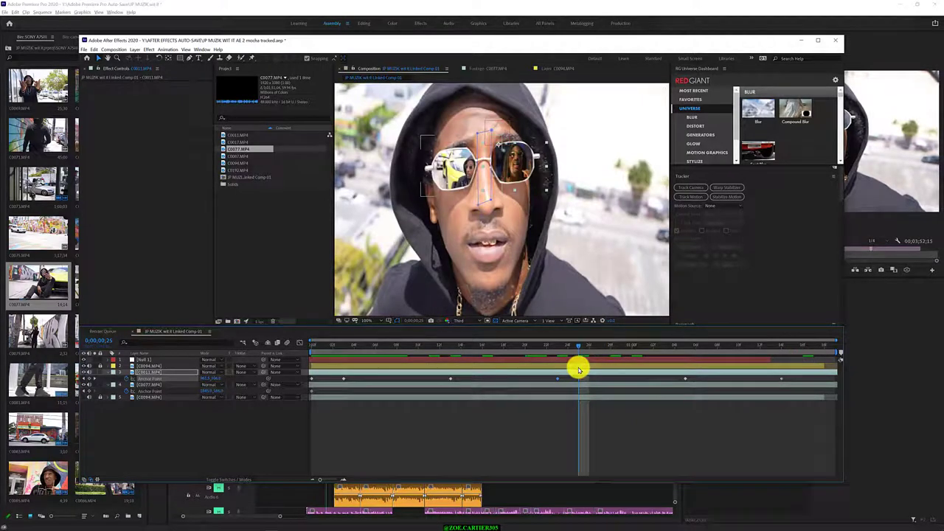
# Adjust C0077's Anchor Point to realign its clip and return to the composition start
pyautogui.click(146, 389)
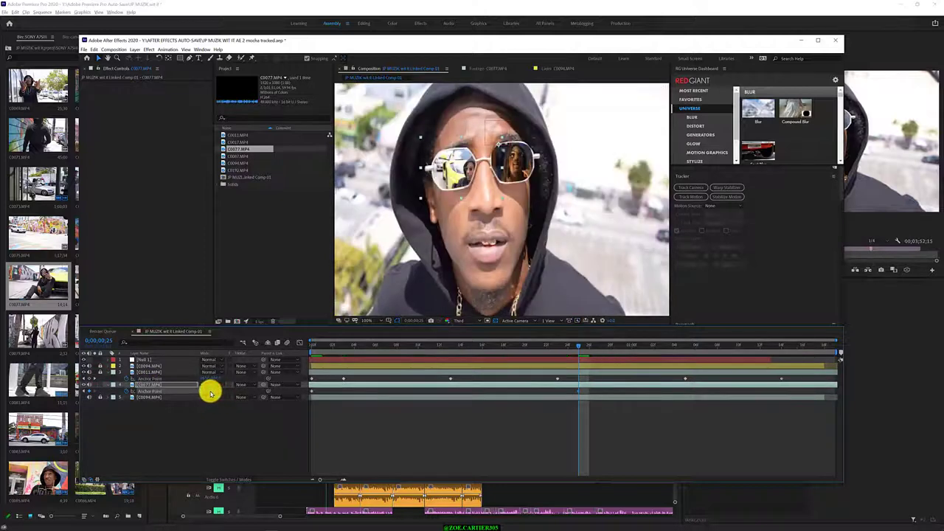
pyautogui.moveTo(219, 392)
pyautogui.mouseDown()
pyautogui.moveTo(178, 393)
pyautogui.moveTo(239, 383)
pyautogui.moveTo(261, 405)
pyautogui.mouseUp()
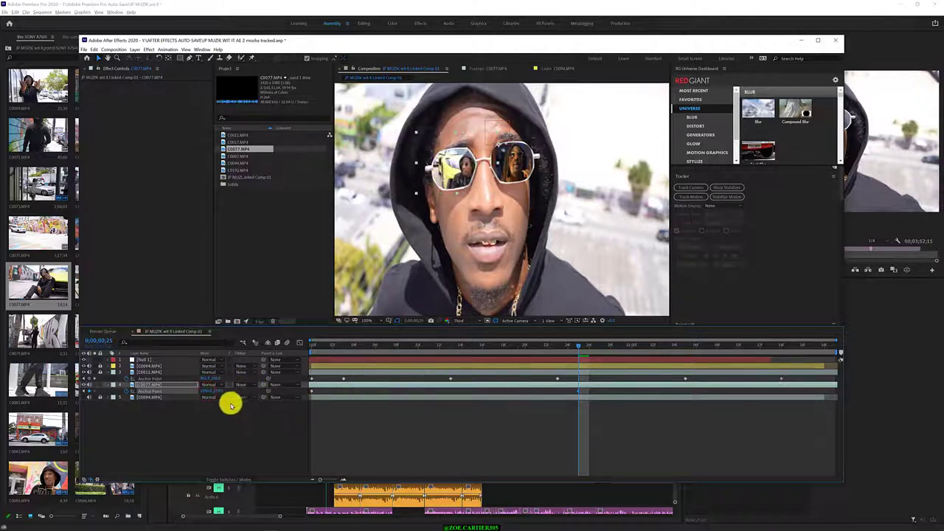
pyautogui.moveTo(353, 344)
pyautogui.mouseDown()
pyautogui.moveTo(301, 348)
pyautogui.moveTo(649, 369)
pyautogui.moveTo(840, 348)
pyautogui.moveTo(315, 378)
pyautogui.moveTo(729, 348)
pyautogui.mouseUp()
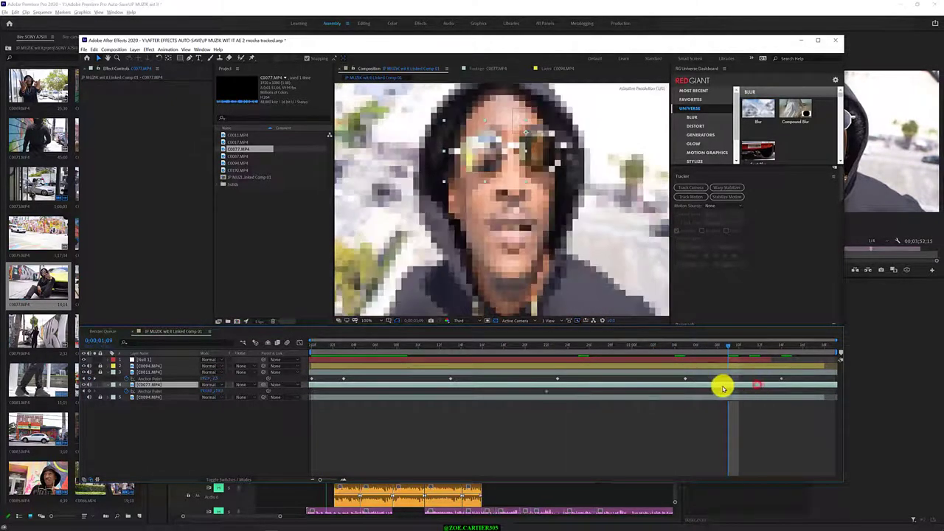
# Scrub from near the start to 0;00;01;18 to check that both lens inserts stay on the glasses
pyautogui.moveTo(317, 343); pyautogui.dragTo(470, 331)
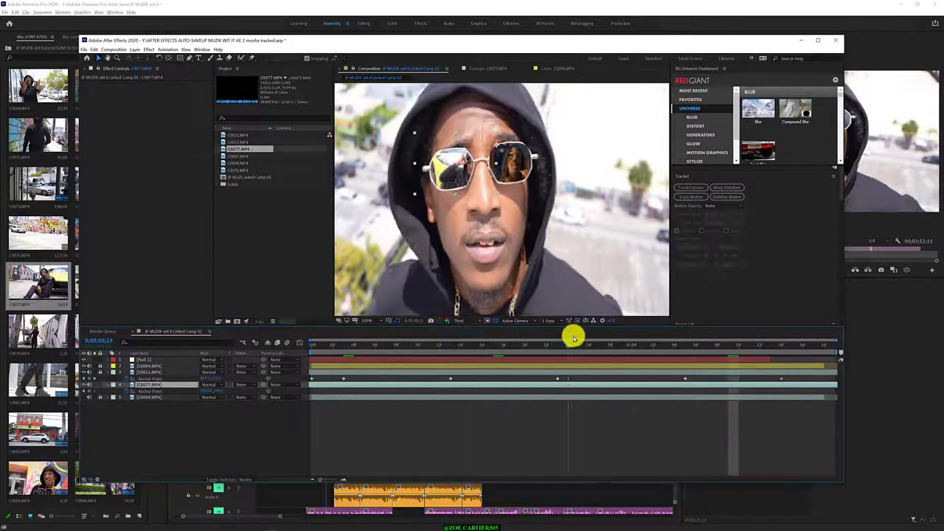
pyautogui.moveTo(469, 331)
pyautogui.mouseDown()
pyautogui.moveTo(804, 362)
pyautogui.moveTo(725, 351)
pyautogui.moveTo(821, 353)
pyautogui.mouseUp()
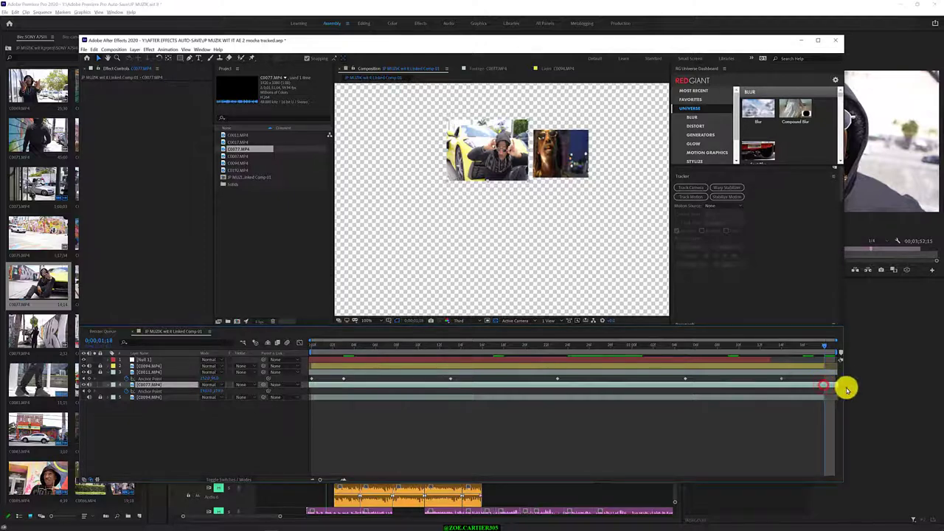
# Widen the After Effects window, then browse the C0077 layer's context submenus without choosing anything
pyautogui.moveTo(843, 386); pyautogui.dragTo(924, 391)
pyautogui.rightClick(896, 384)
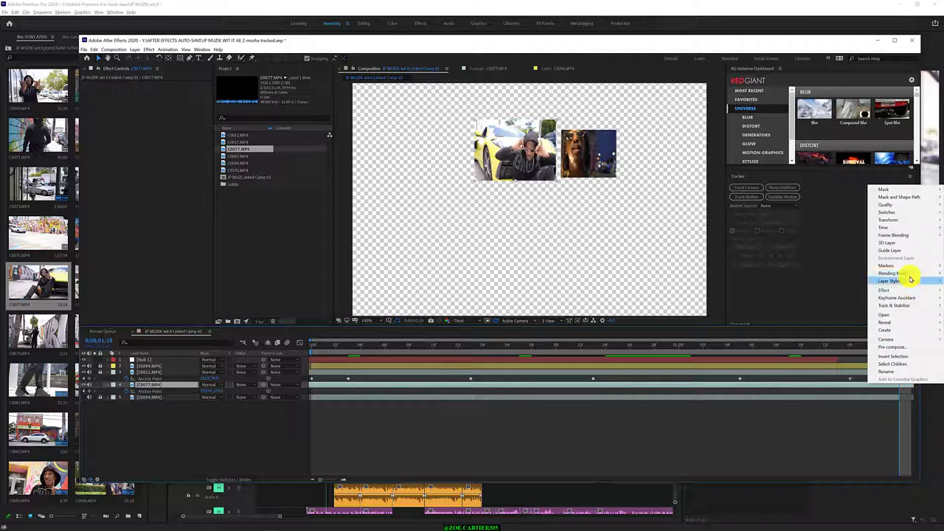
pyautogui.moveTo(911, 279)
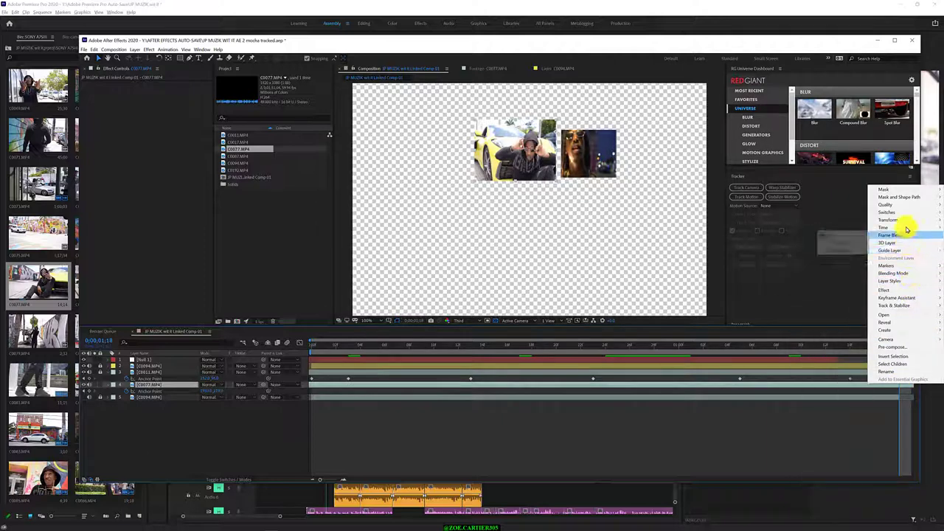
pyautogui.moveTo(906, 228)
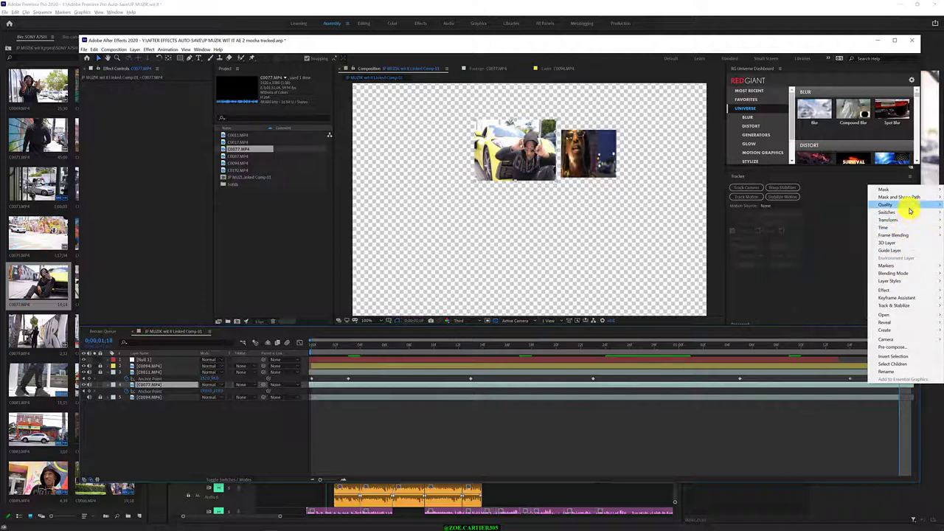
pyautogui.moveTo(911, 203)
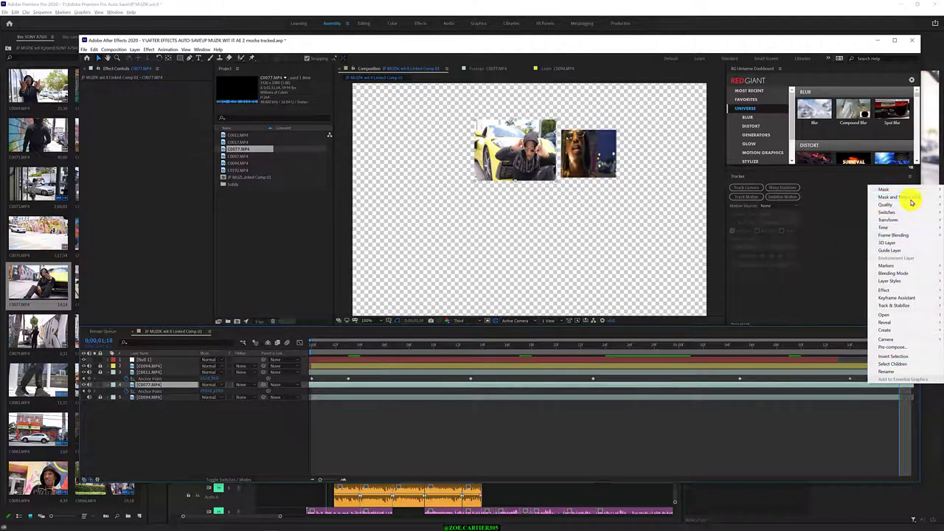
pyautogui.press('Up')
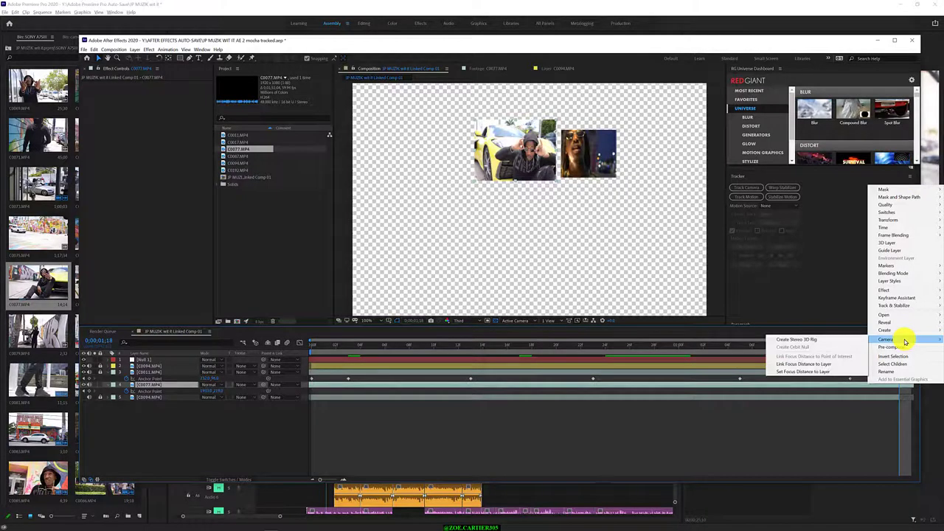
pyautogui.moveTo(909, 332)
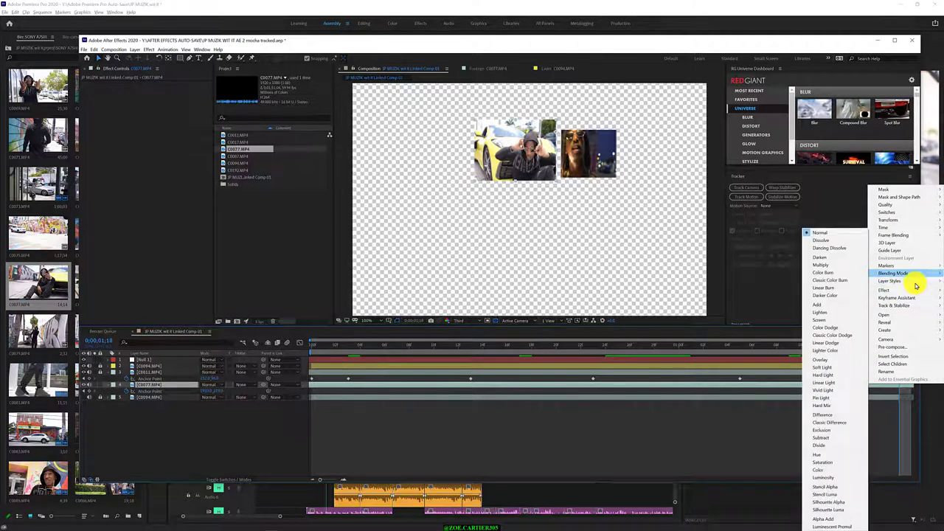
pyautogui.click(308, 44)
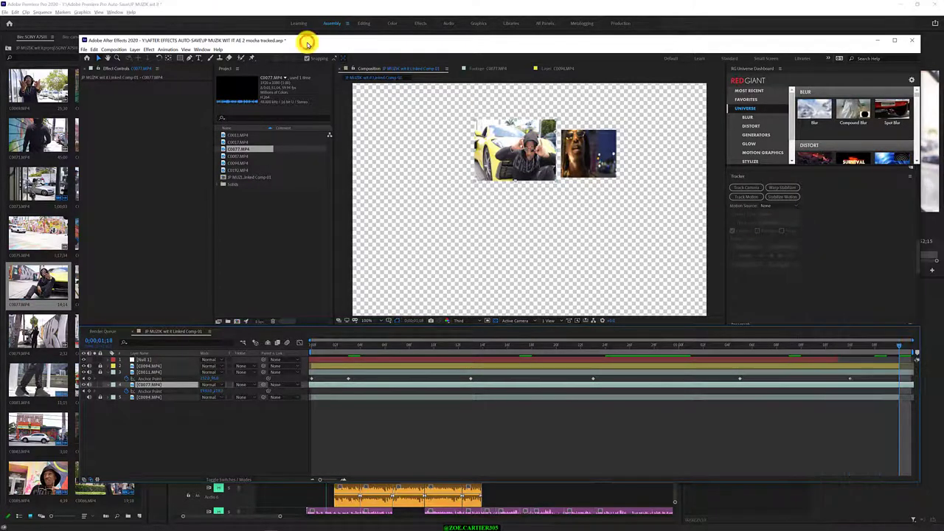
# Browse the Help and Window menus with the arrow keys, looking at the panel list
pyautogui.click(219, 49)
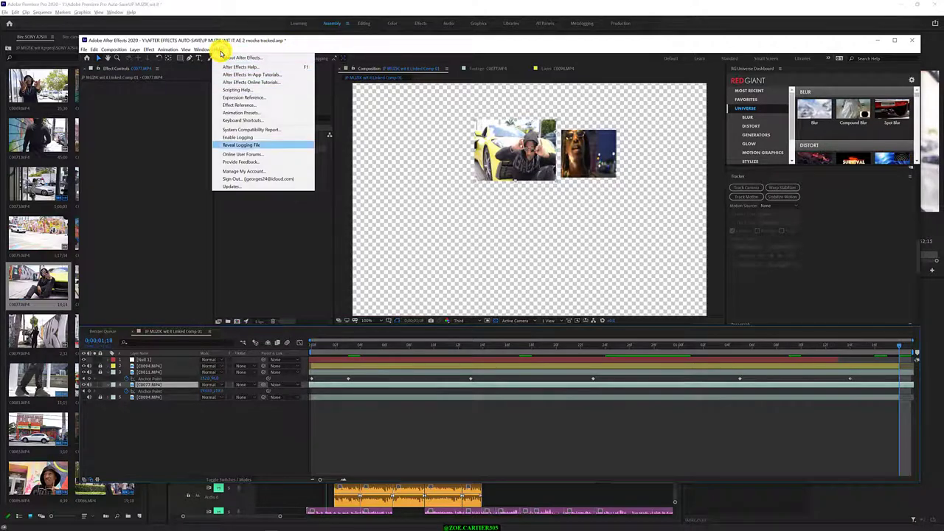
pyautogui.press('Up')
pyautogui.press('Up')
pyautogui.press('Up')
pyautogui.press('Up')
pyautogui.press('Up')
pyautogui.press('Up')
pyautogui.press('Up')
pyautogui.press('Up')
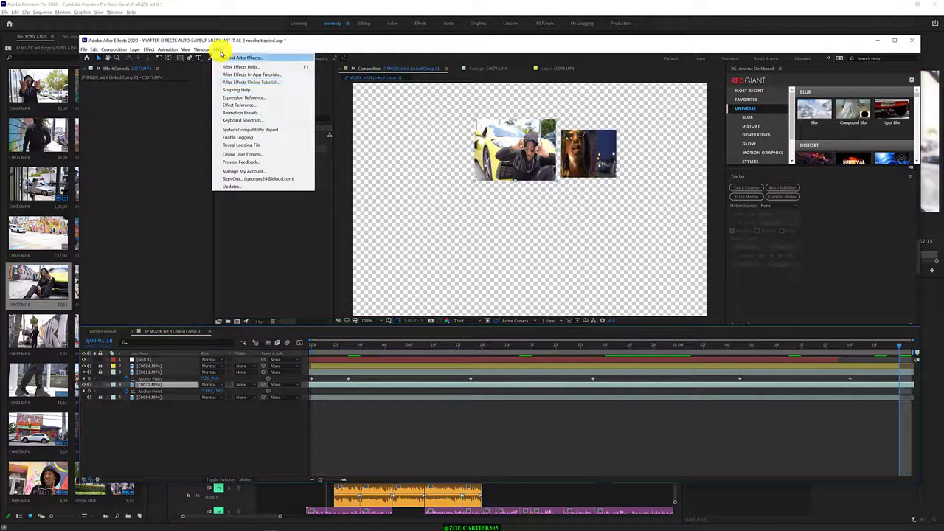
pyautogui.press('Left')
pyautogui.press('Down')
pyautogui.press('Down')
pyautogui.press('Down')
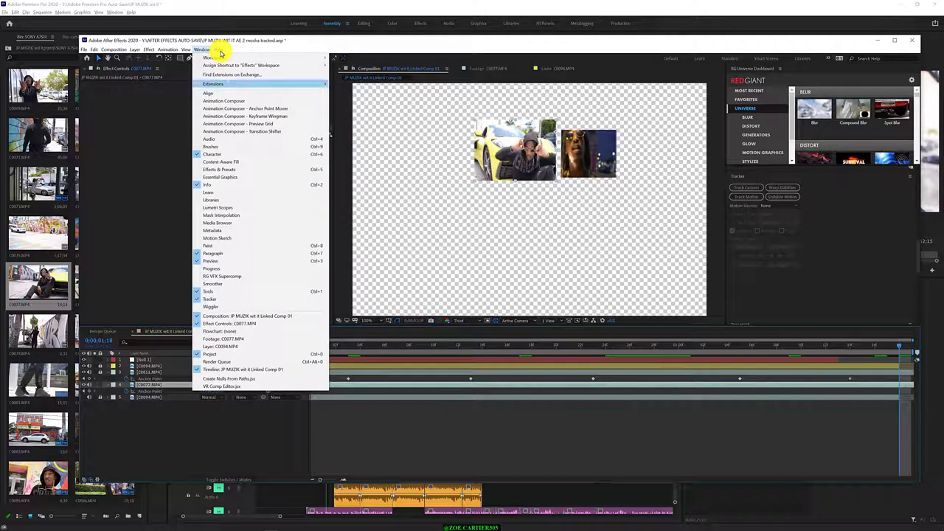
pyautogui.press('Down')
pyautogui.press('Down')
pyautogui.press('Down')
pyautogui.press('Down')
pyautogui.press('Down')
pyautogui.press('Down')
pyautogui.press('Down')
pyautogui.press('Down')
pyautogui.press('Down')
pyautogui.press('Up')
pyautogui.press('Up')
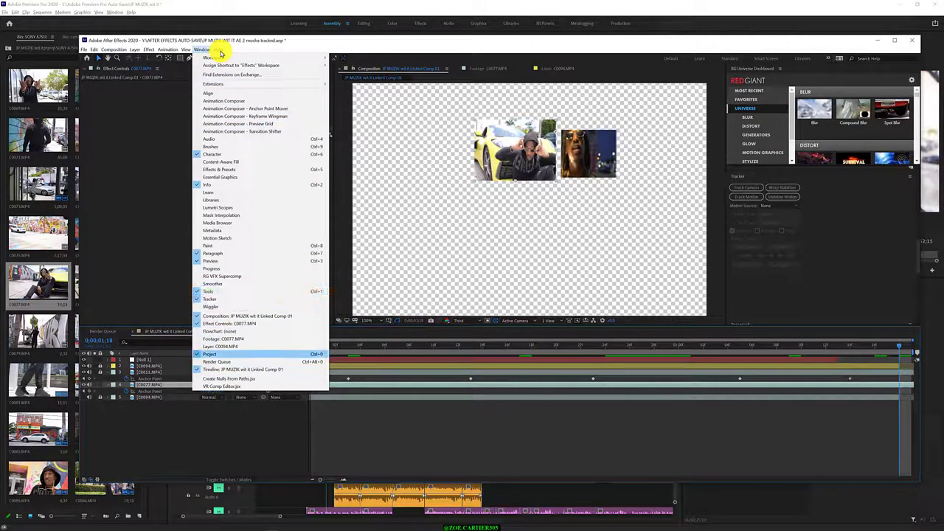
pyautogui.press('Up')
pyautogui.press('Down')
pyautogui.press('Down')
pyautogui.press('Down')
pyautogui.press('Up')
pyautogui.press('Up')
pyautogui.press('Up')
pyautogui.press('Up')
pyautogui.press('Up')
pyautogui.press('Up')
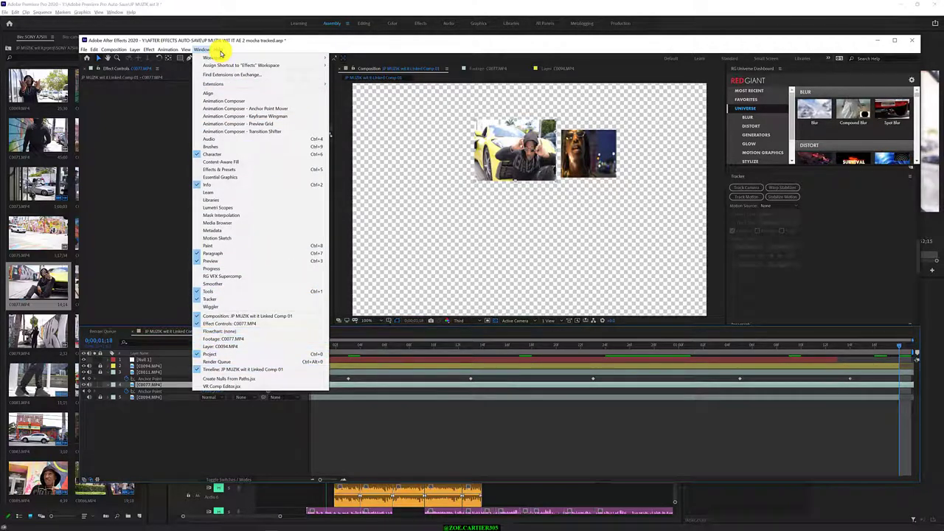
pyautogui.press('Left')
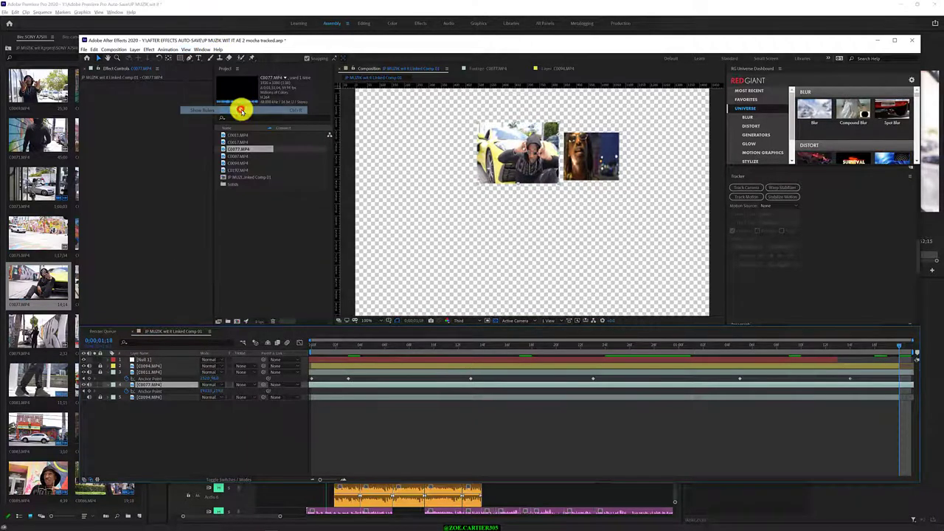
# Turn on rulers around the viewer, then look through the View, Animation, Layer and Composition menus
pyautogui.click(238, 111)
pyautogui.click(189, 51)
pyautogui.click(187, 48)
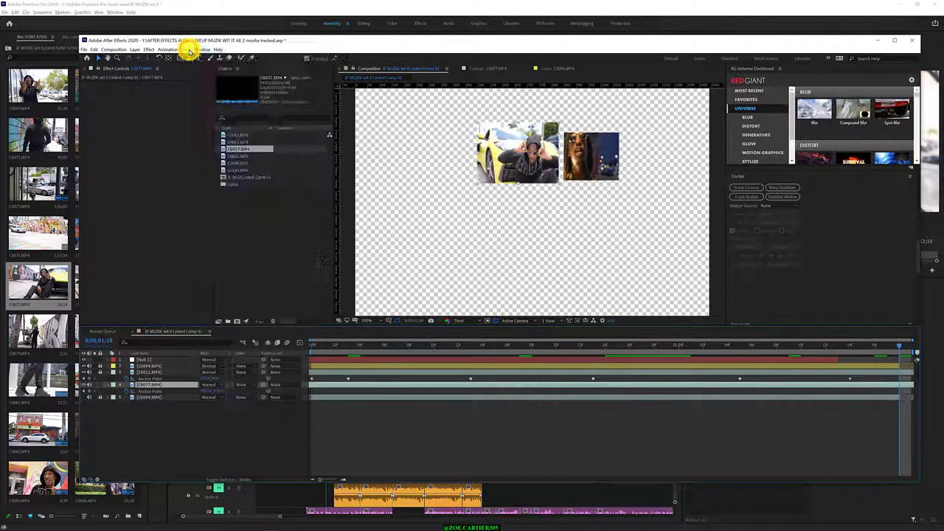
pyautogui.click(189, 51)
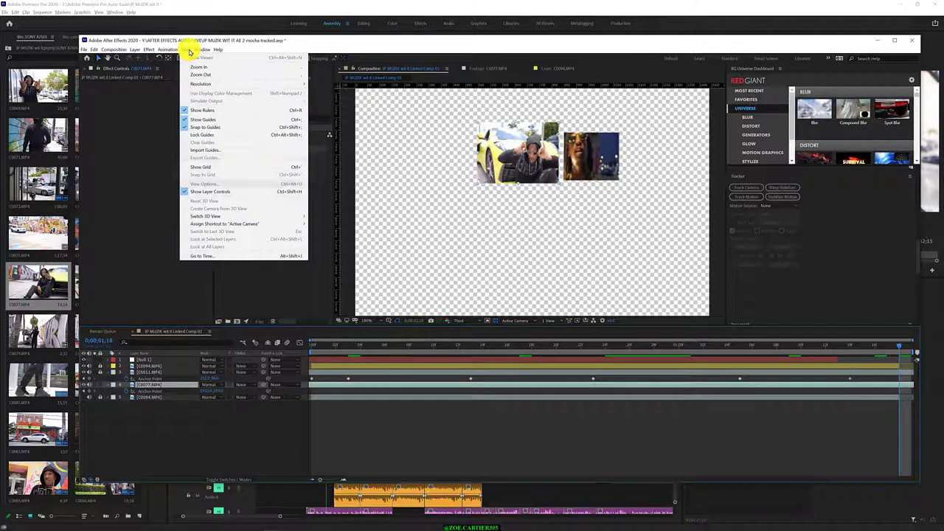
pyautogui.press('Left')
pyautogui.press('Right')
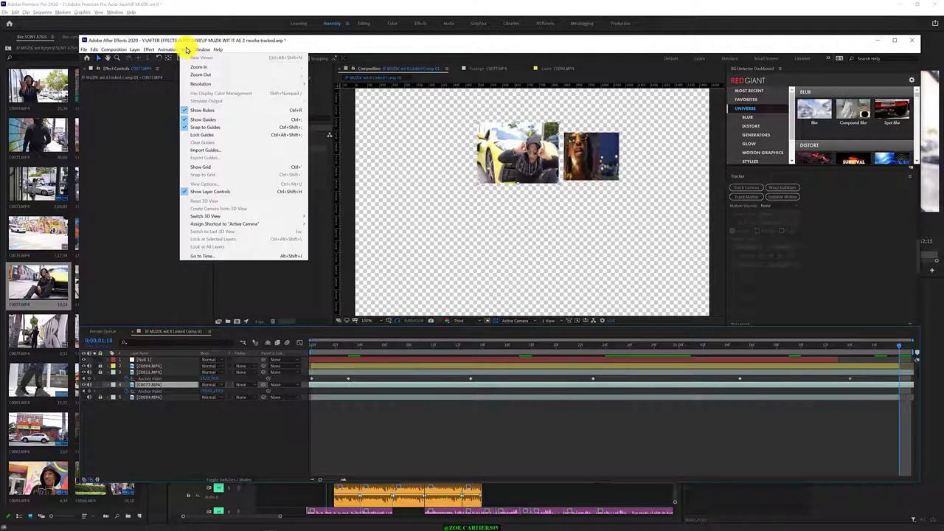
pyautogui.press('Left')
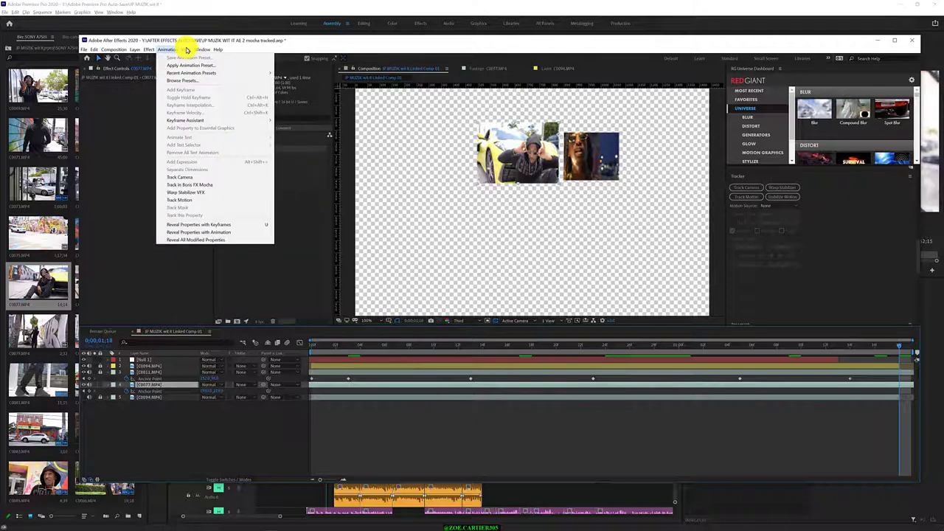
pyautogui.moveTo(154, 50)
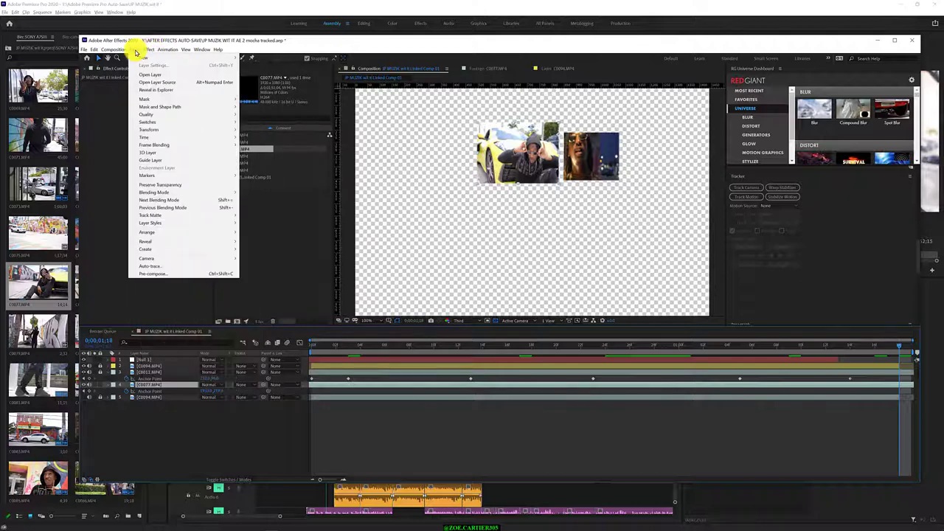
pyautogui.moveTo(146, 136)
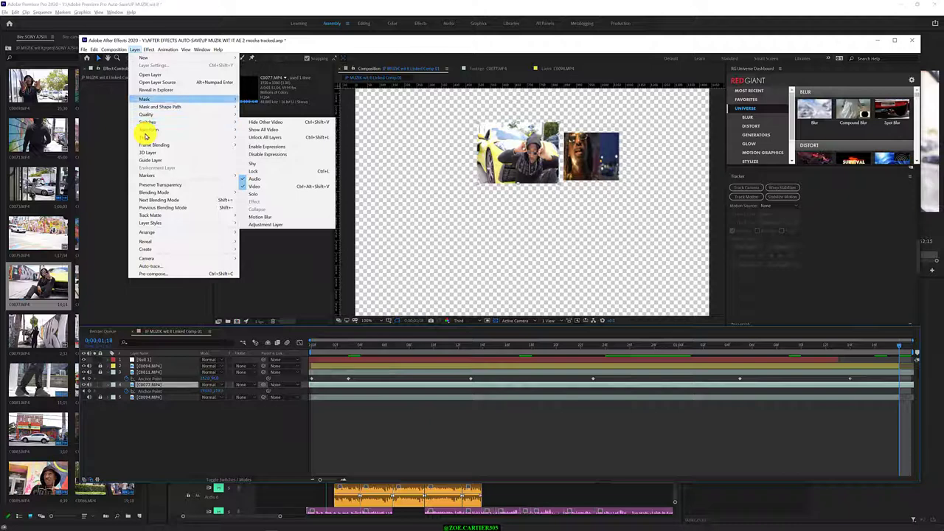
pyautogui.press('Left')
pyautogui.press('Left')
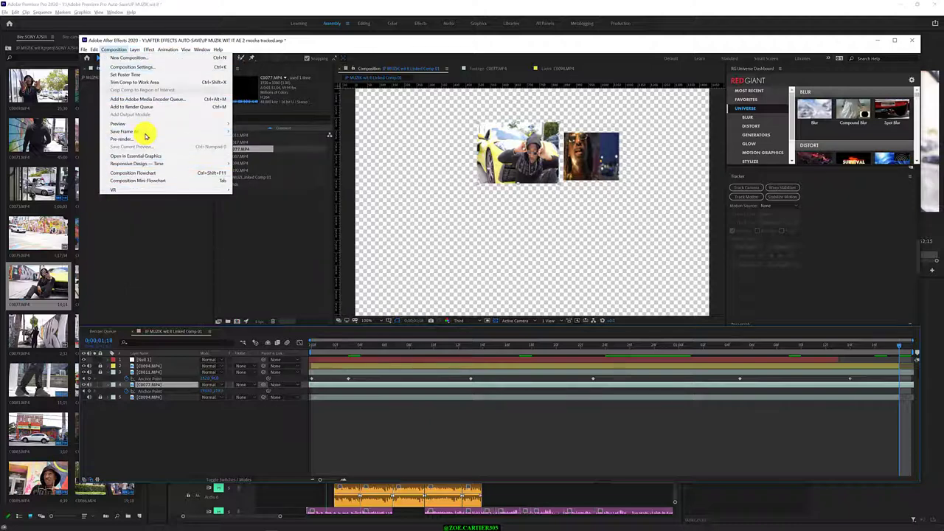
# Split C0077.MP4 at the current time, delete the split-off piece, and select C0011.MP4
pyautogui.moveTo(96, 49)
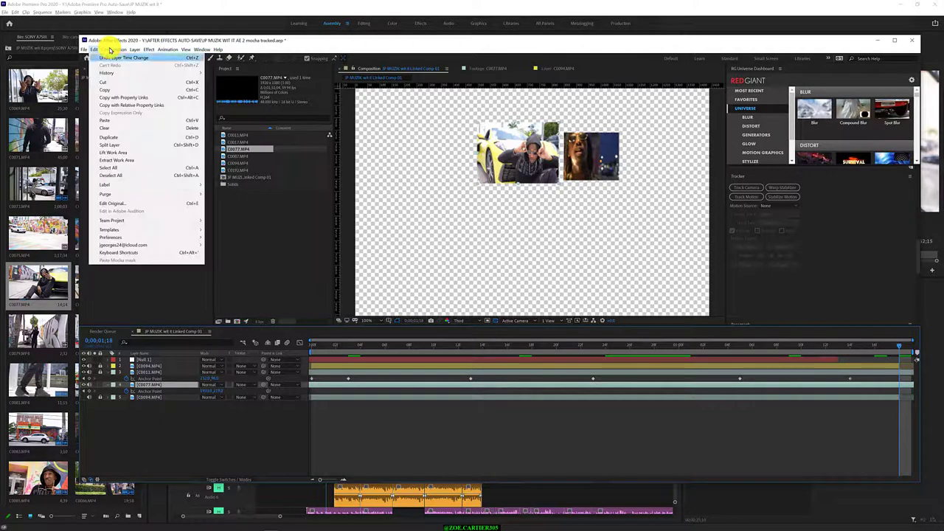
pyautogui.click(115, 146)
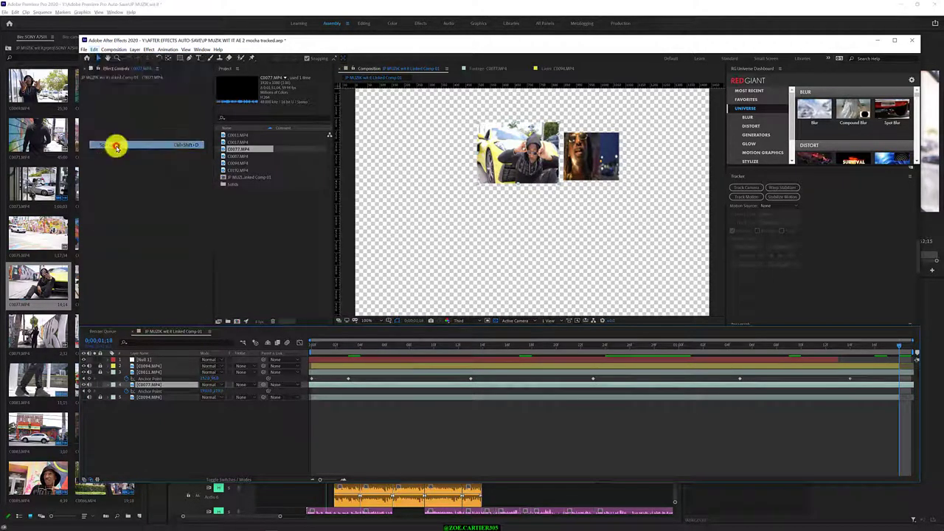
pyautogui.click(904, 374)
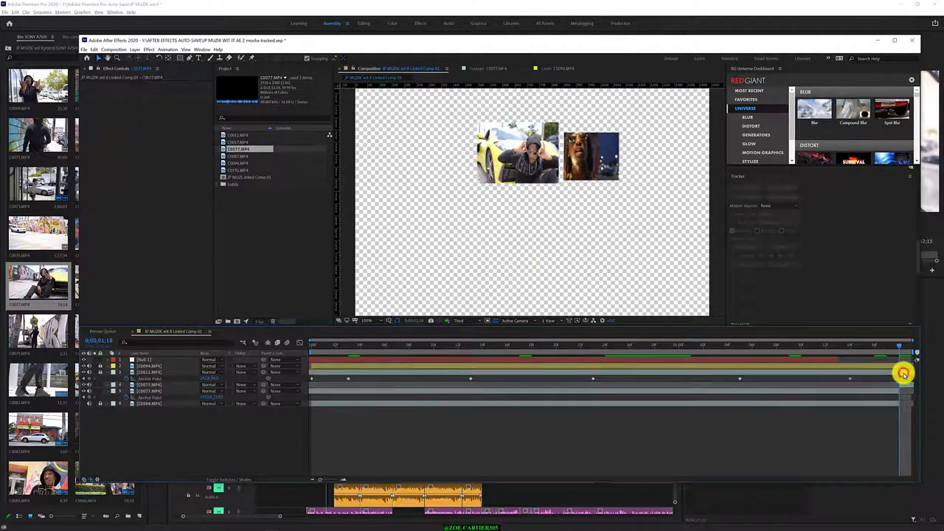
pyautogui.click(906, 383)
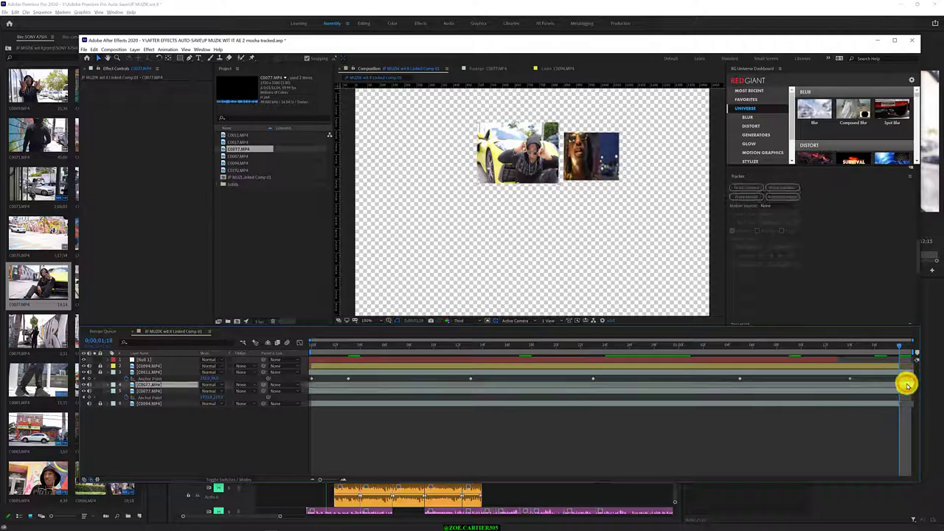
pyautogui.press('Delete')
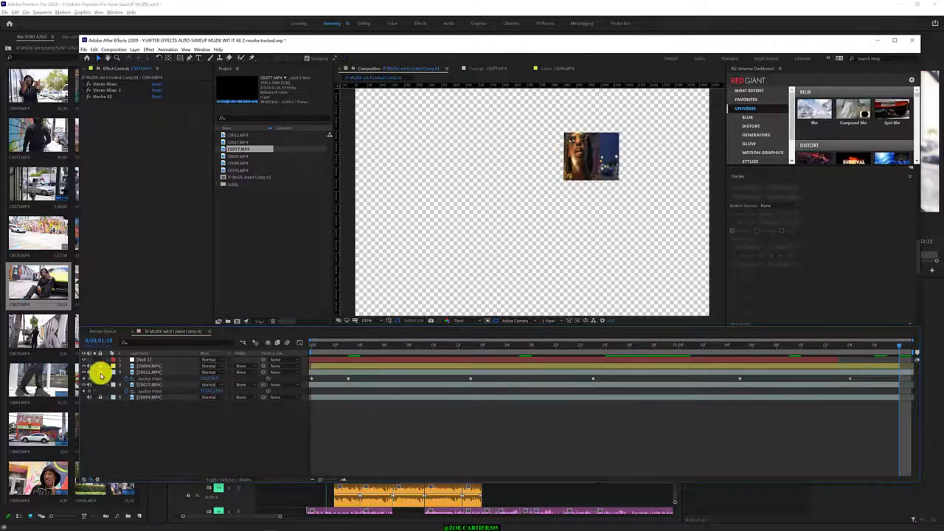
pyautogui.click(897, 371)
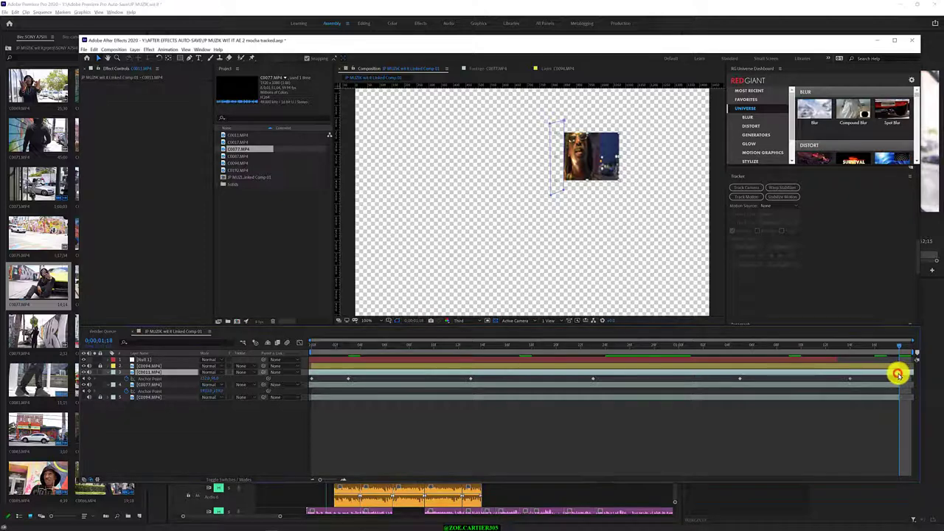
# Look through the Edit, Layer, Window and Animation menus without choosing anything
pyautogui.click(95, 49)
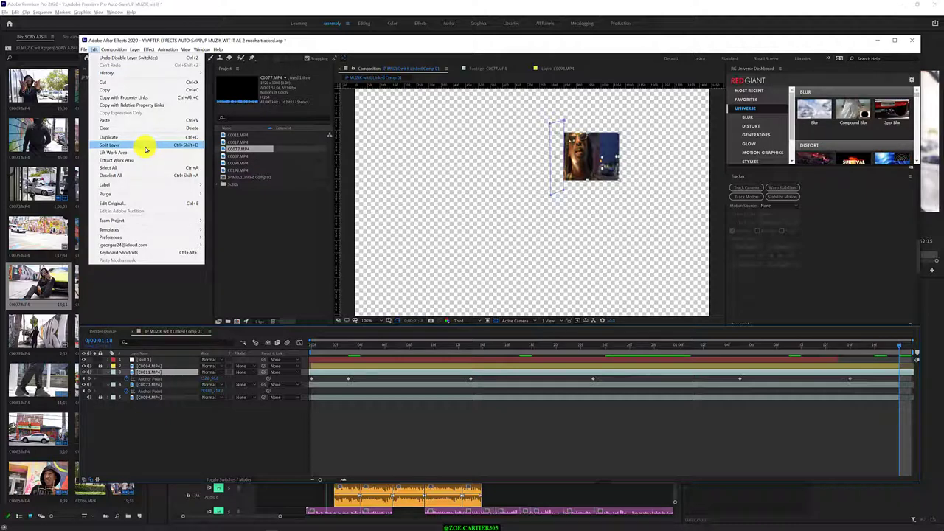
pyautogui.moveTo(117, 52)
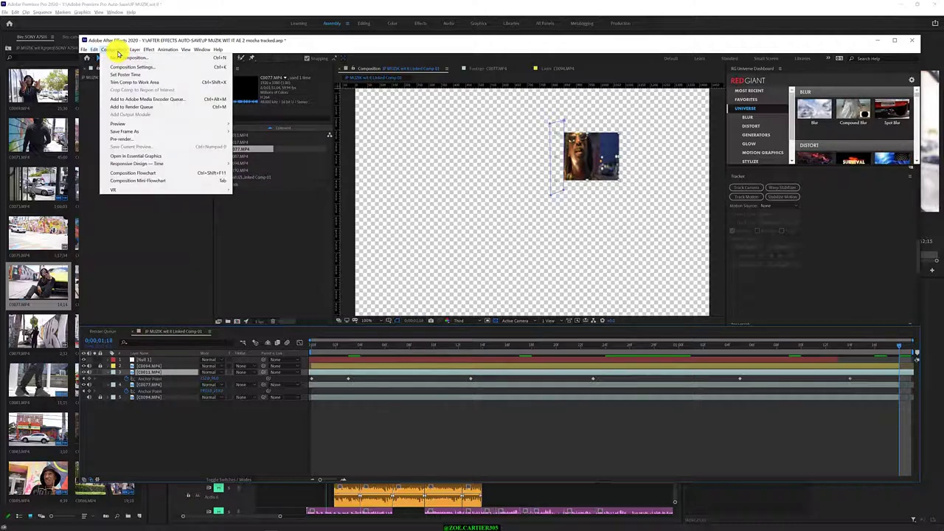
pyautogui.press('Right')
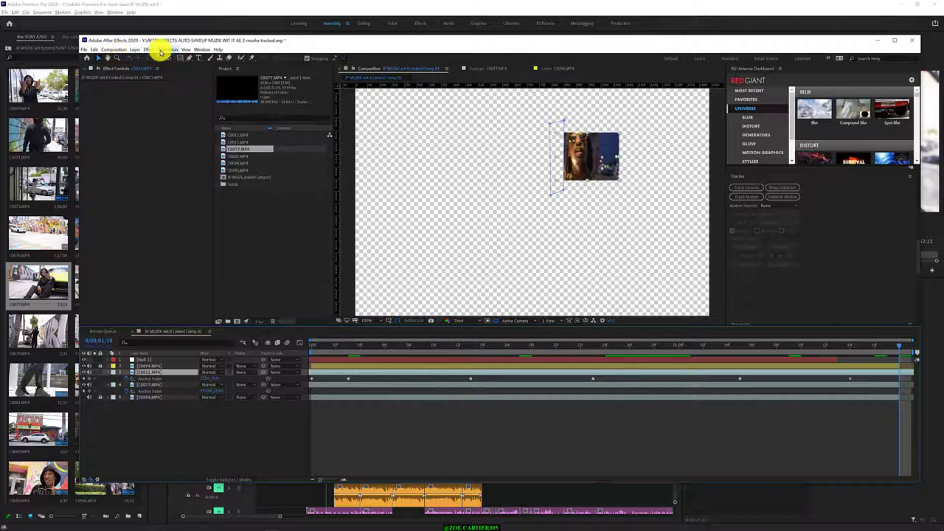
pyautogui.click(171, 50)
pyautogui.click(177, 51)
pyautogui.moveTo(192, 50)
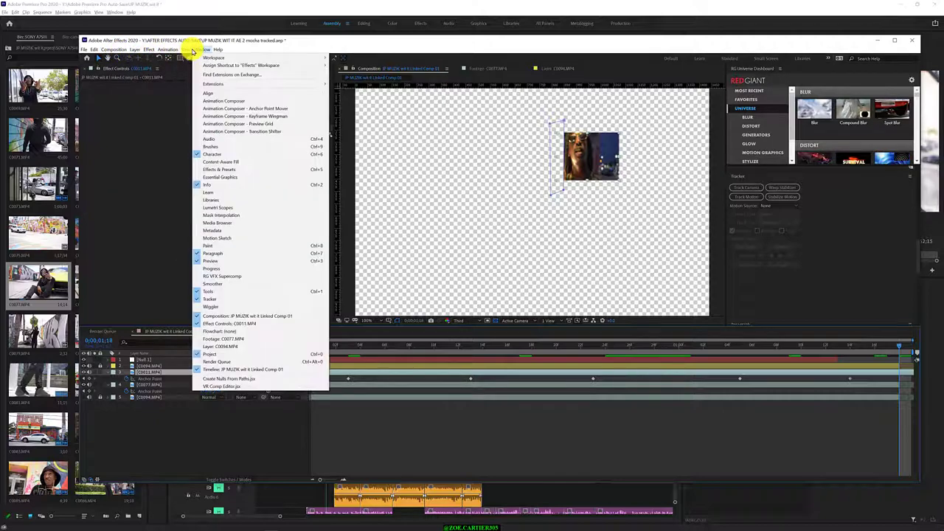
pyautogui.click(99, 106)
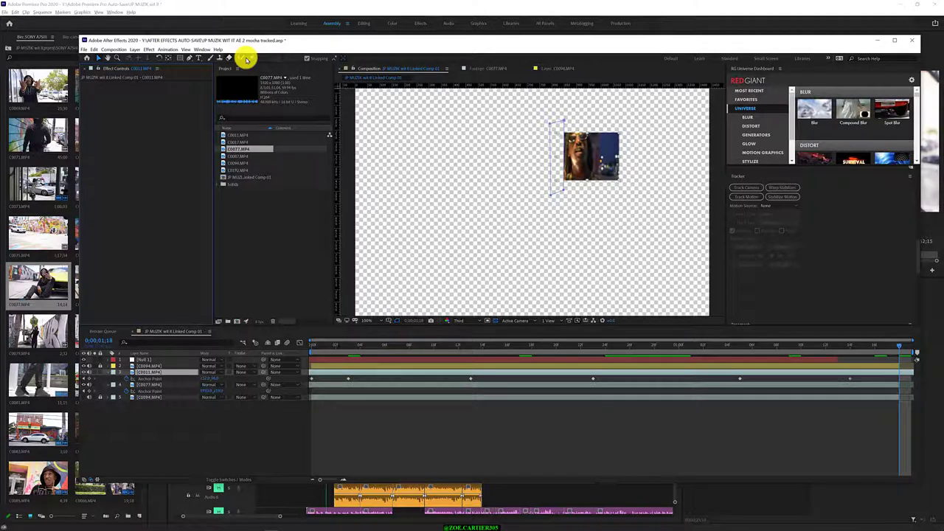
pyautogui.click(217, 49)
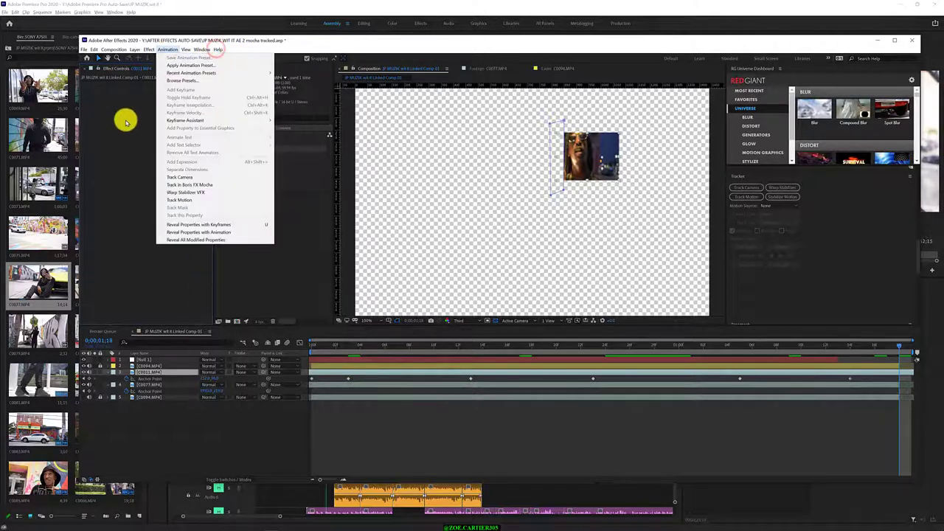
pyautogui.press('Left')
pyautogui.press('Left')
pyautogui.press('Left')
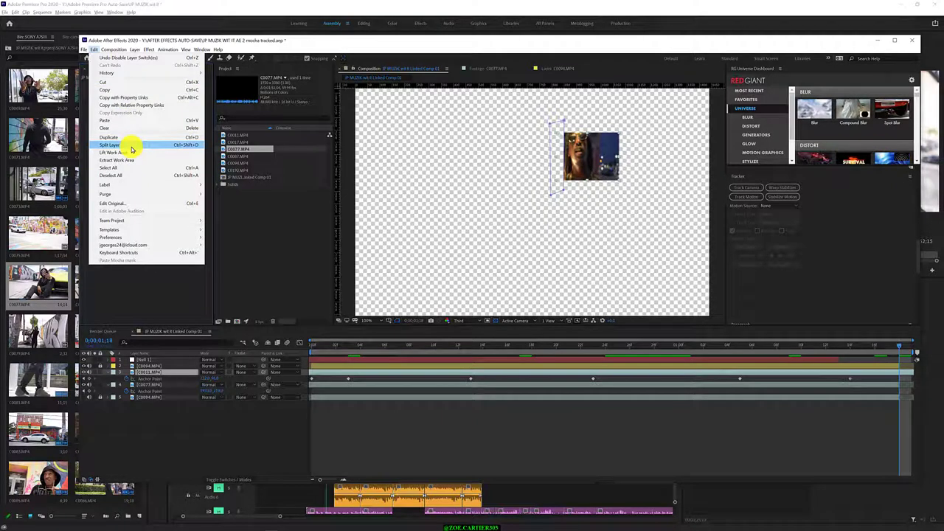
# Split C0011.MP4 at the current time with Edit > Split Layer and delete its short end piece
pyautogui.click(132, 147)
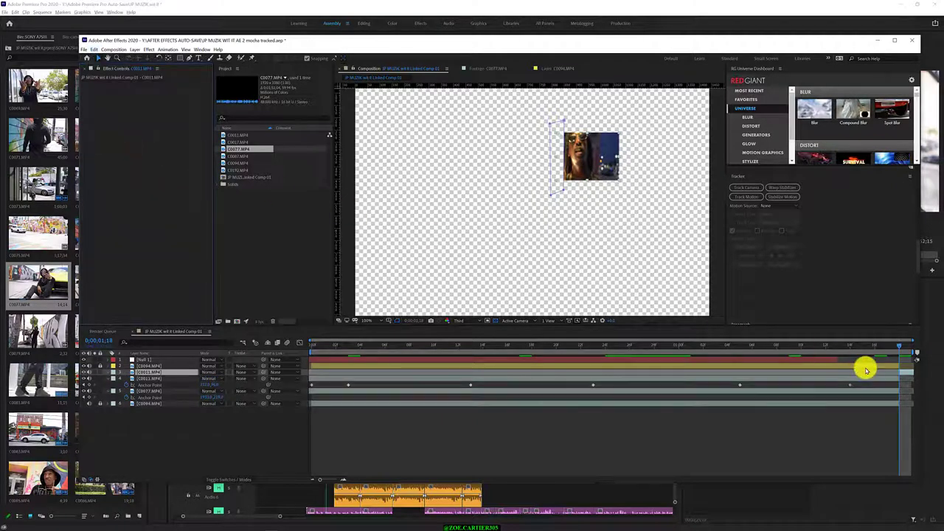
pyautogui.click(908, 371)
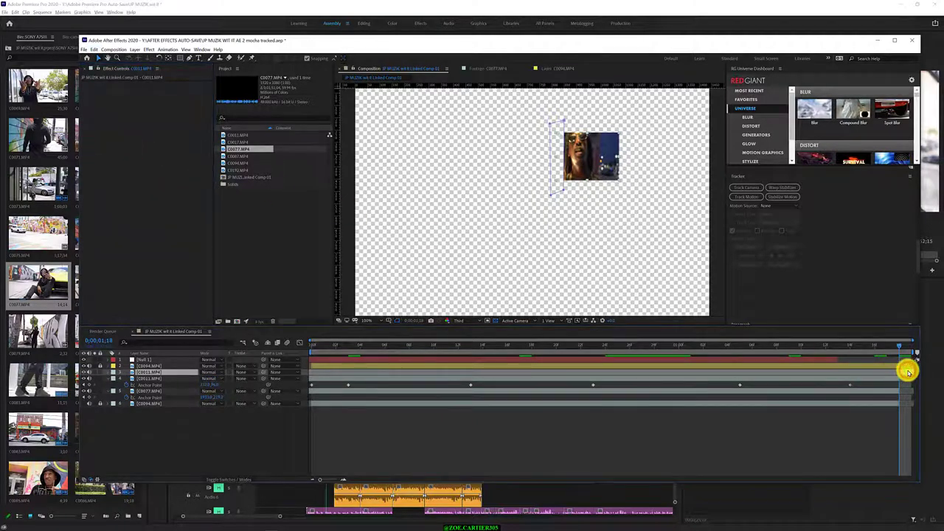
pyautogui.press('Delete')
# Rewind to frame 0, preview, and select the lens clip layer and its mask path
pyautogui.moveTo(430, 343); pyautogui.dragTo(295, 358)
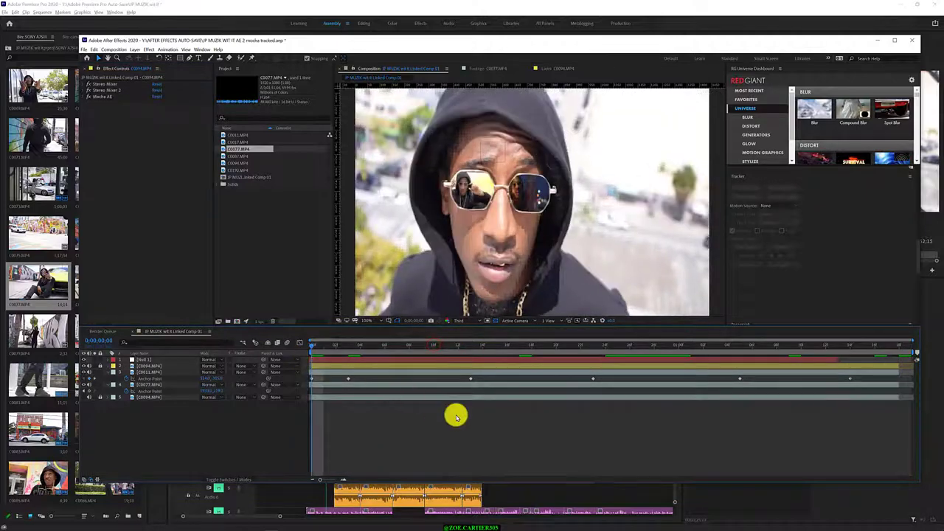
pyautogui.press('space')
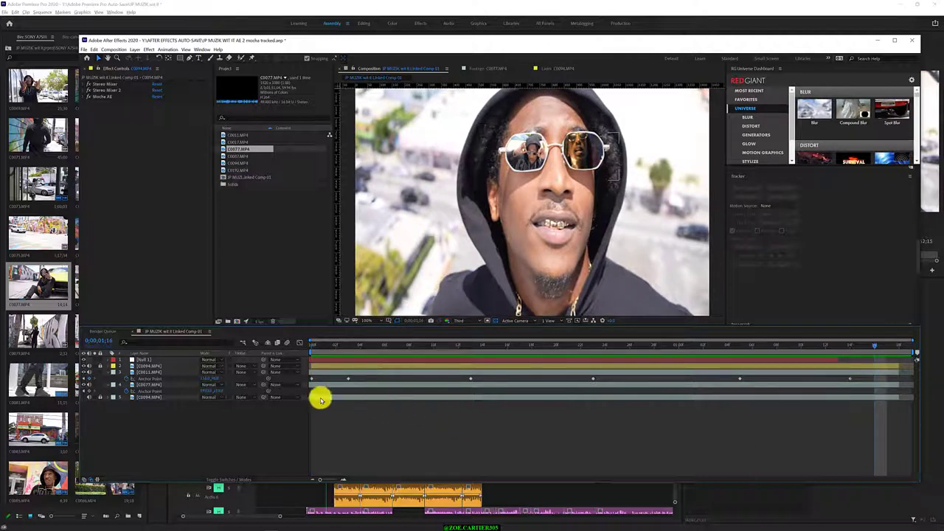
pyautogui.click(155, 377)
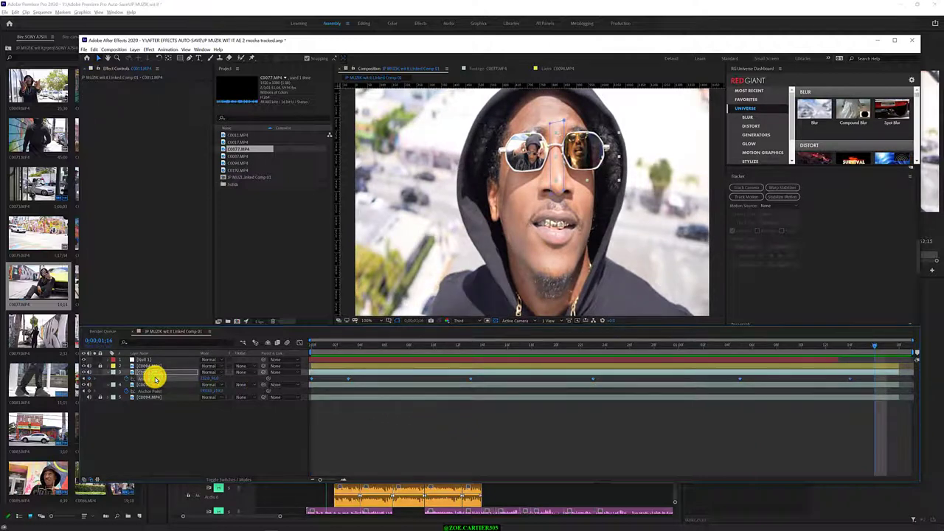
pyautogui.click(561, 156)
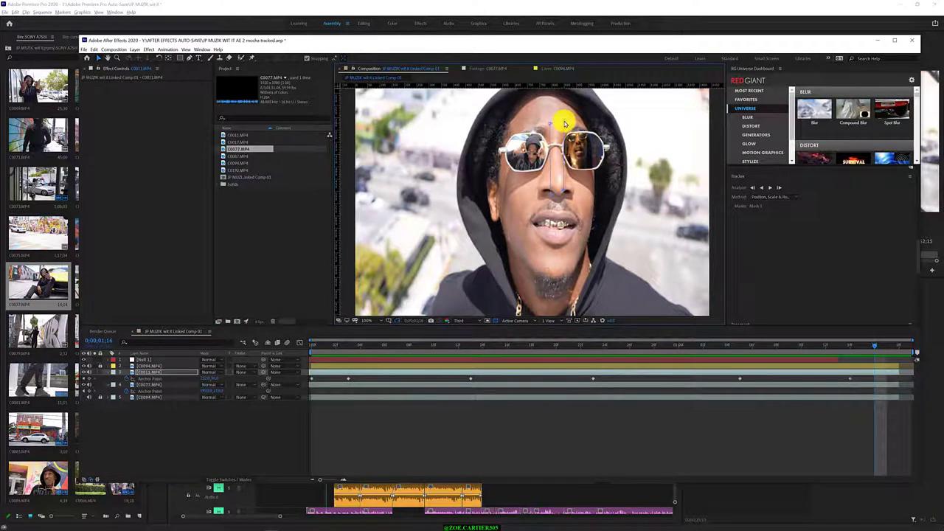
pyautogui.click(563, 122)
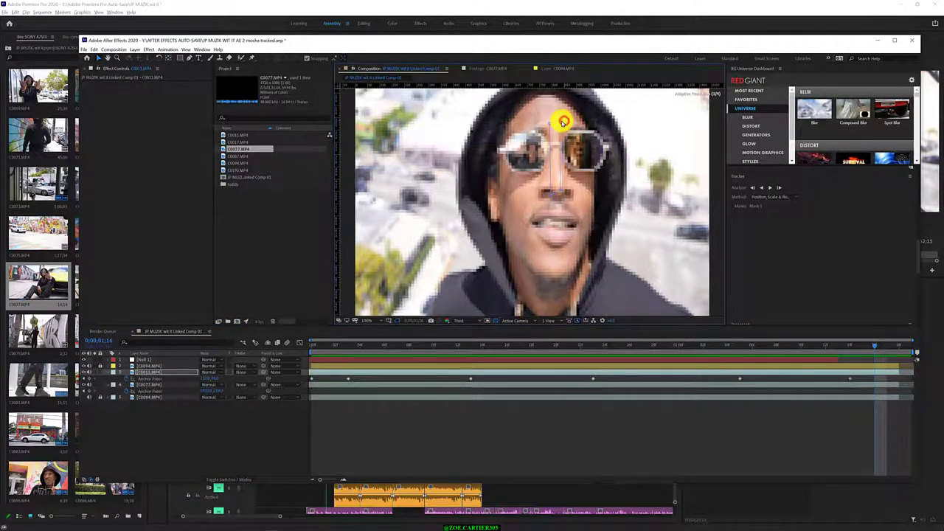
pyautogui.click(514, 344)
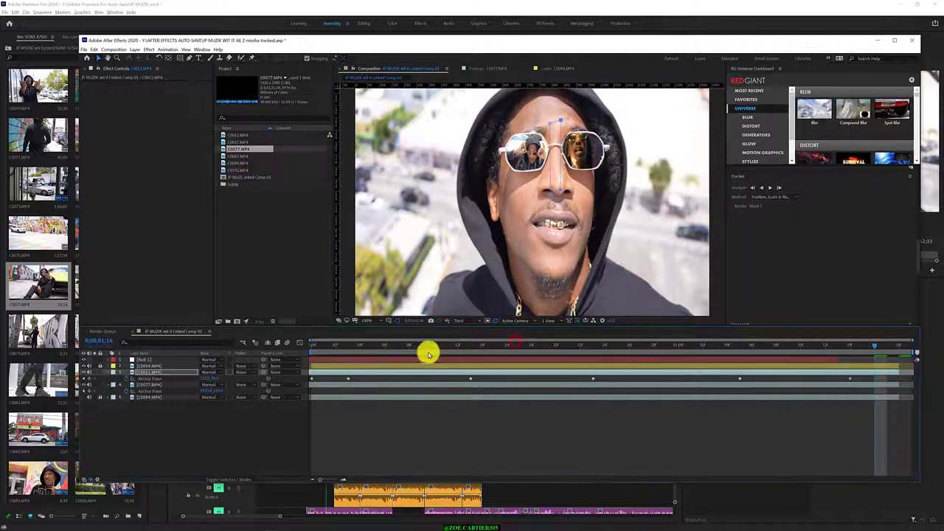
# Back at frame 0, reveal C0011.MP4's masks with M and select Mask 1 for tracking
pyautogui.moveTo(427, 344); pyautogui.dragTo(267, 357)
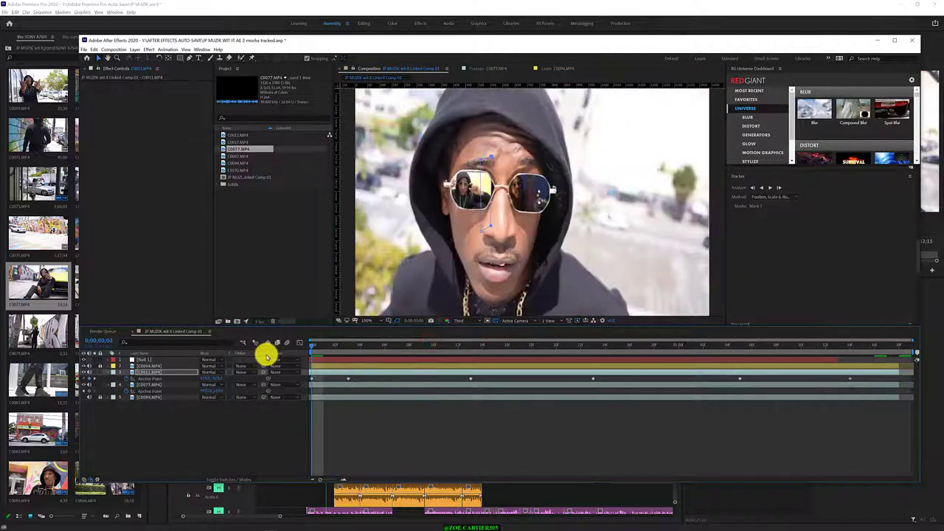
pyautogui.click(147, 372)
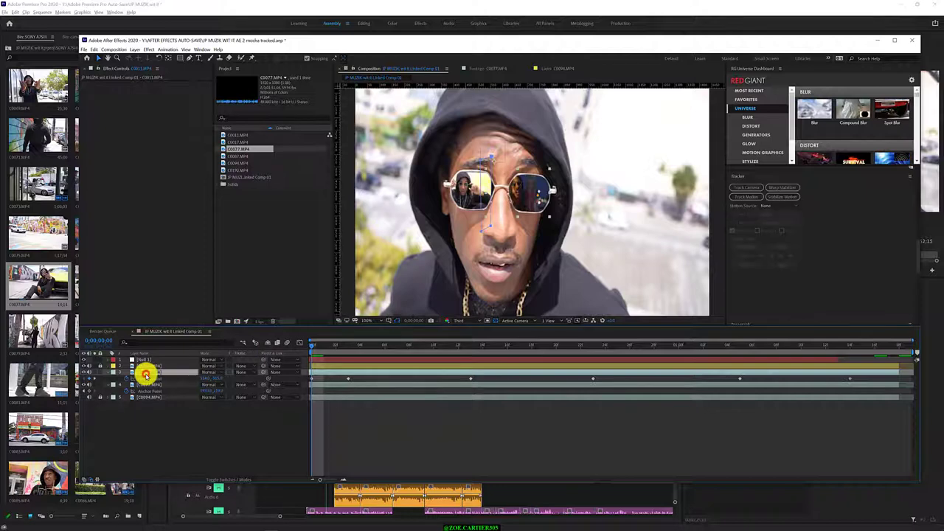
pyautogui.press('m')
pyautogui.click(135, 379)
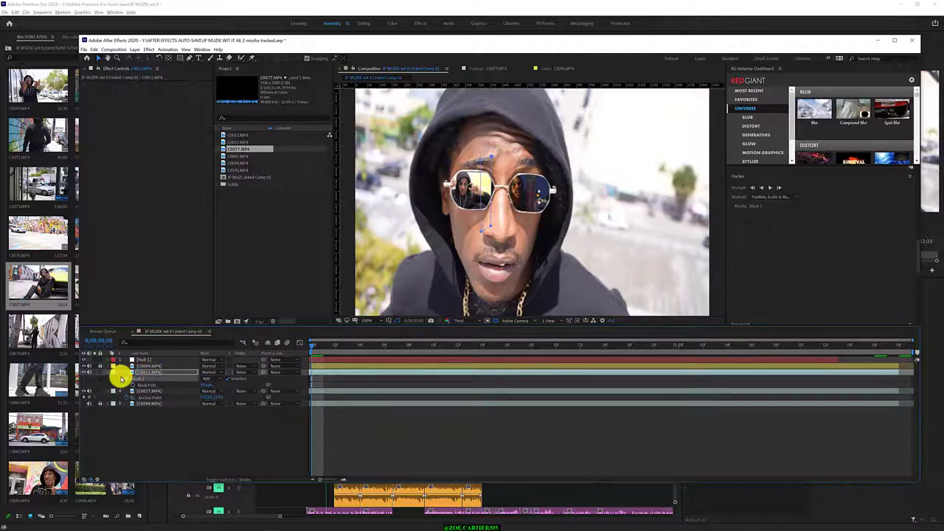
# Expand Mask 1, select its Mask Path, and add a vertex near the nose with the Pen tool
pyautogui.click(121, 377)
pyautogui.click(123, 378)
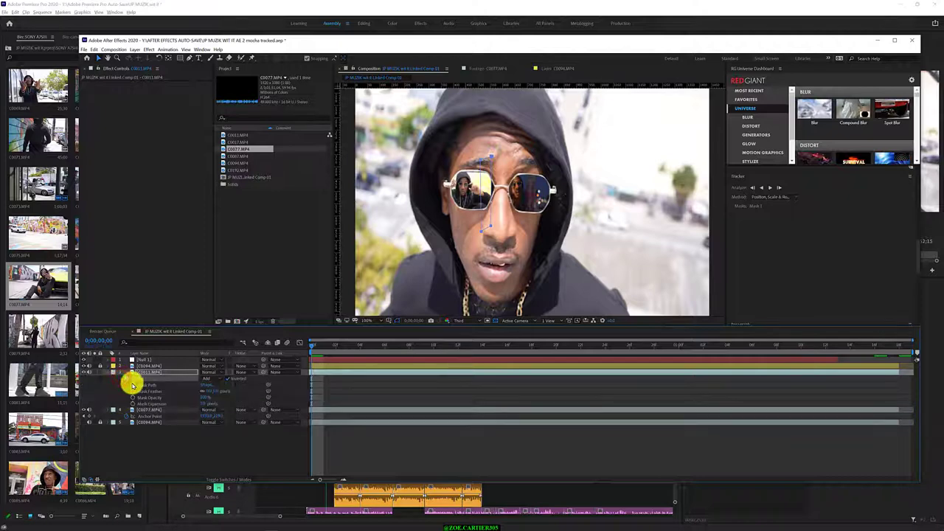
pyautogui.click(132, 385)
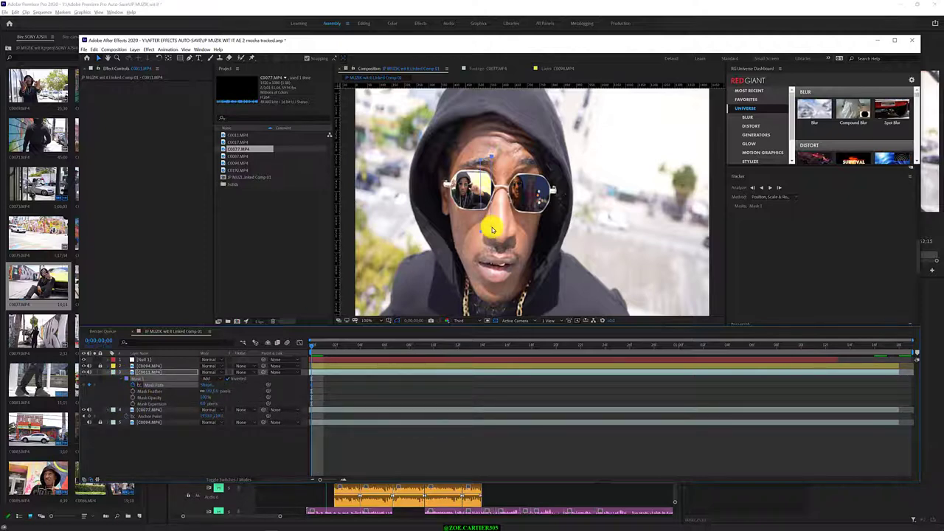
pyautogui.click(492, 229)
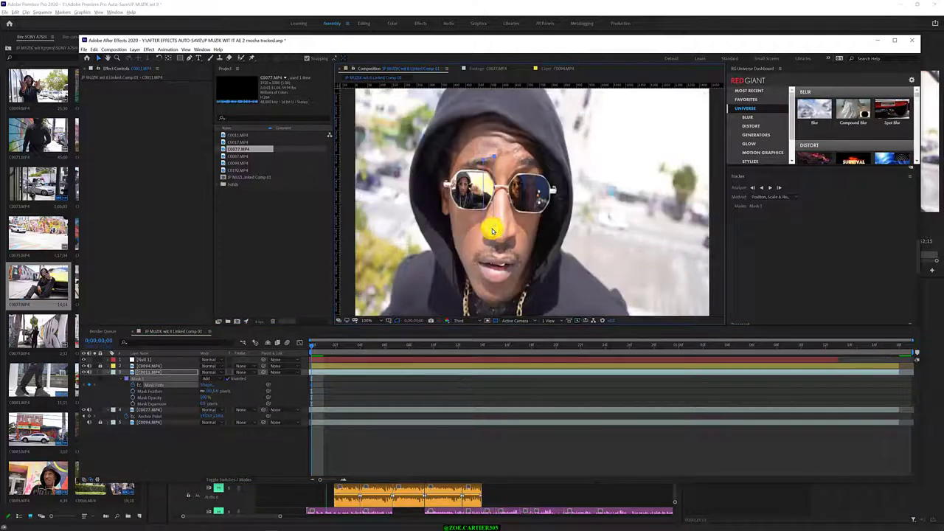
# At about frame 21, nudge the mask onto the lenses to keyframe it, then preview from 0;00;01;18
pyautogui.moveTo(311, 346); pyautogui.dragTo(426, 339)
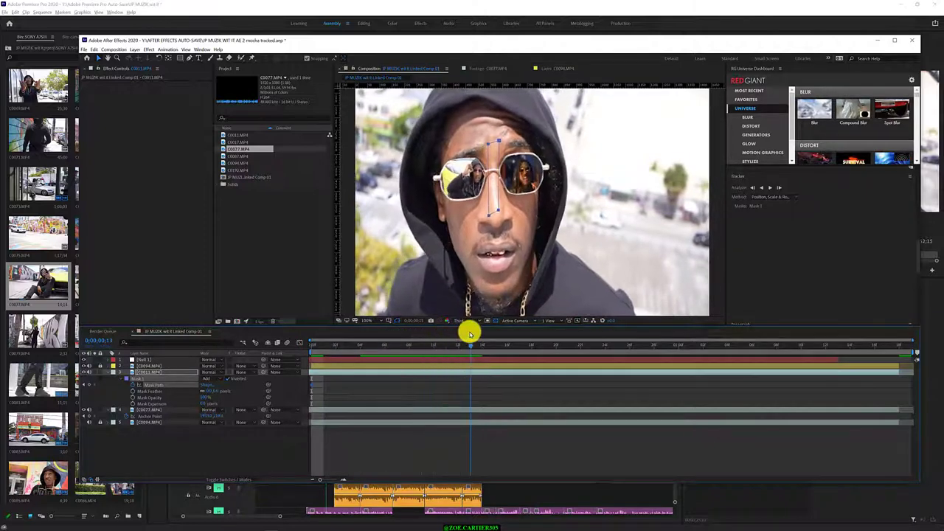
pyautogui.moveTo(426, 339); pyautogui.dragTo(813, 331)
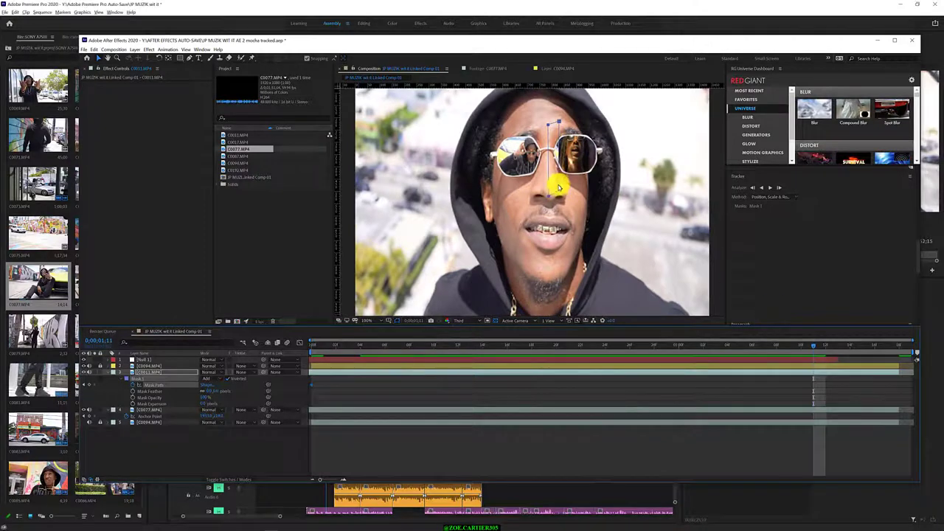
pyautogui.moveTo(558, 184); pyautogui.dragTo(554, 186)
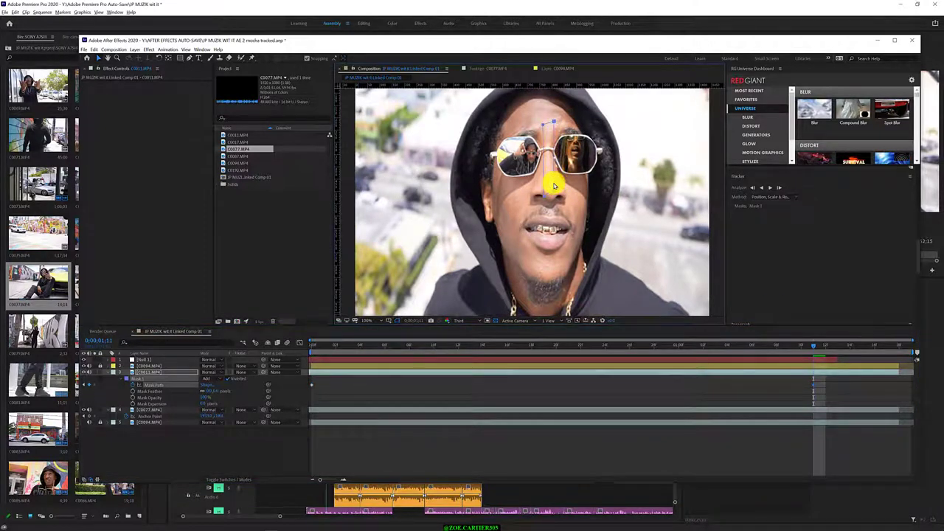
pyautogui.moveTo(813, 343)
pyautogui.mouseDown()
pyautogui.moveTo(900, 334)
pyautogui.moveTo(304, 409)
pyautogui.moveTo(809, 383)
pyautogui.moveTo(642, 406)
pyautogui.mouseUp()
pyautogui.press('space')
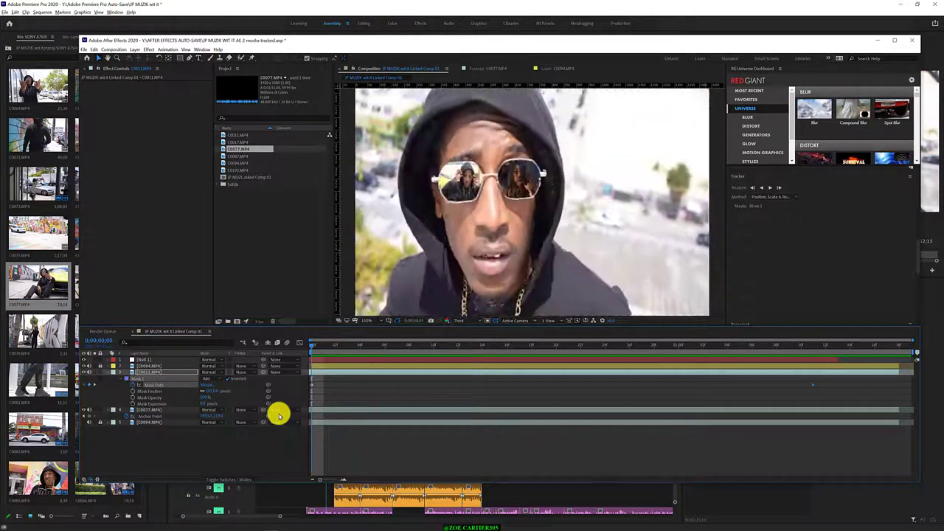
pyautogui.press('space')
# Apply Layer > Time > Time Stretch to C0077.MP4, accepting the dialog's settings
pyautogui.click(148, 410)
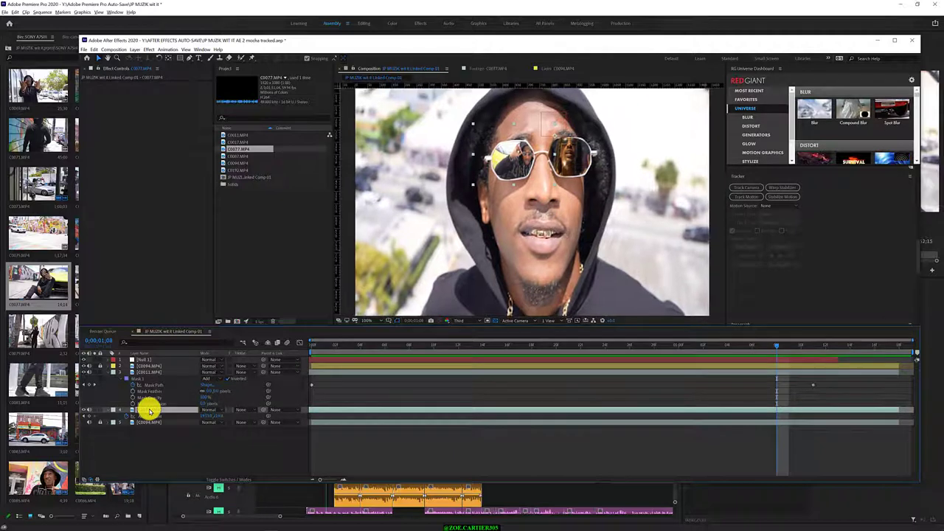
pyautogui.rightClick(169, 412)
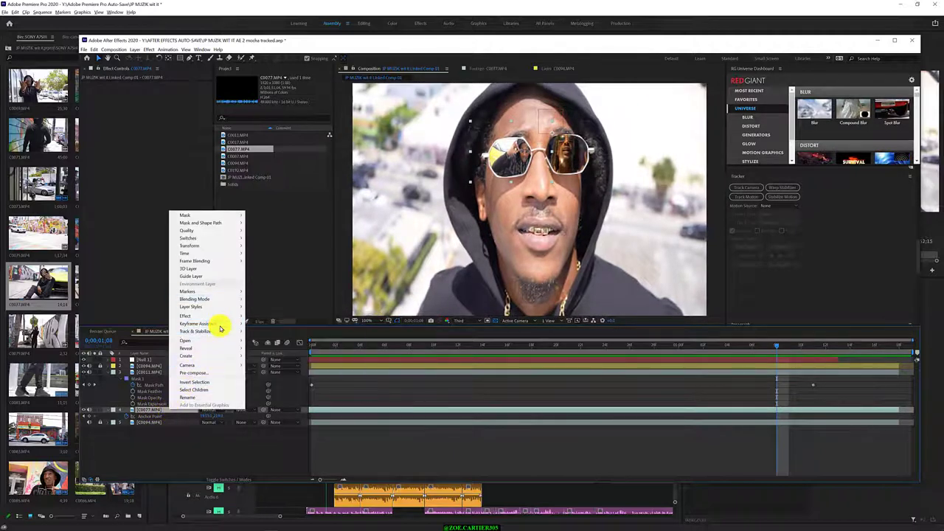
pyautogui.moveTo(214, 253)
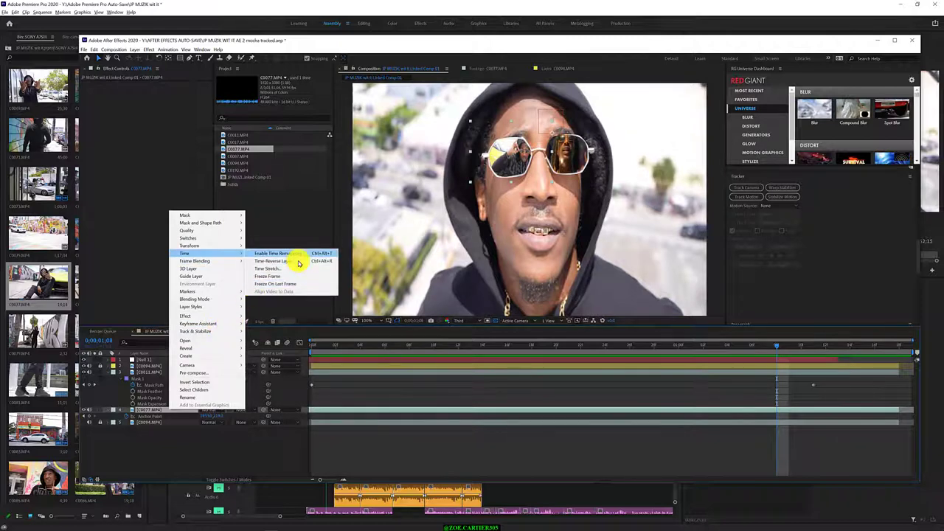
pyautogui.click(305, 268)
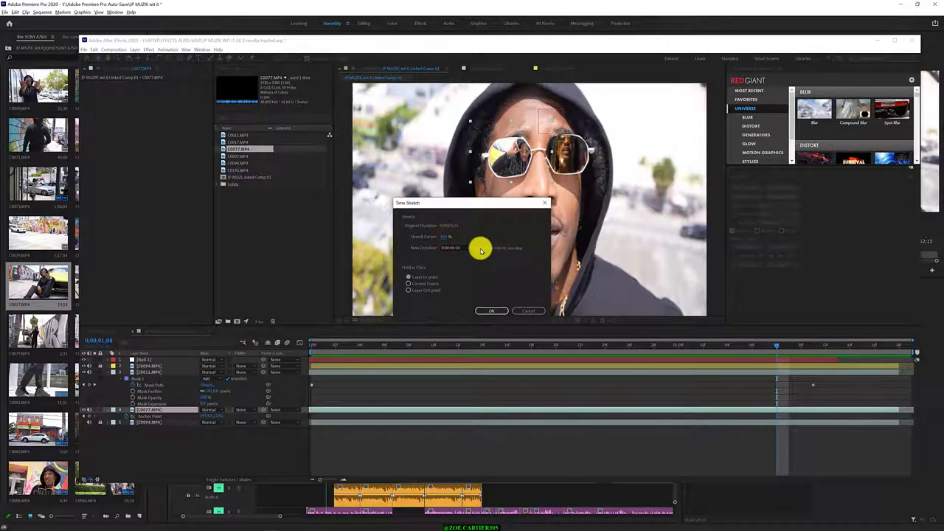
pyautogui.click(502, 310)
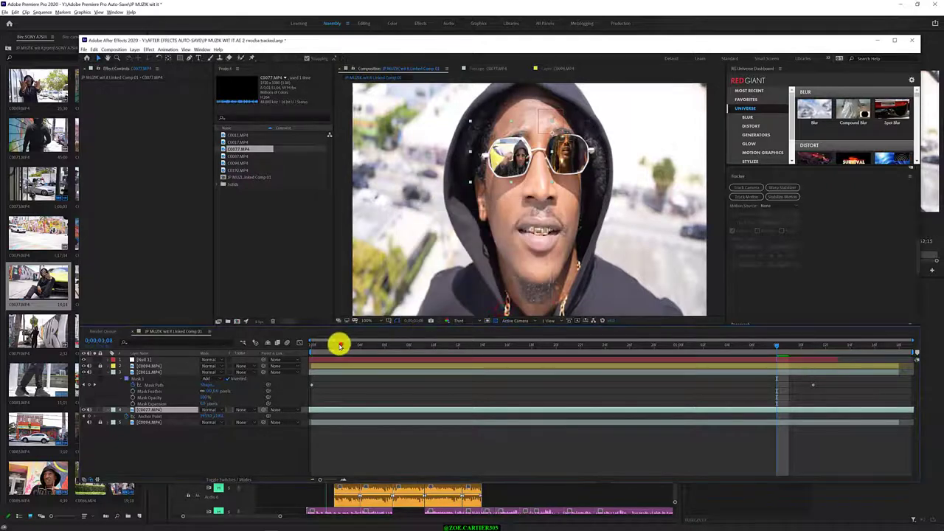
# Preview from the start and scrub through the clip to review the lens tracking
pyautogui.press('Home')
pyautogui.press('space')
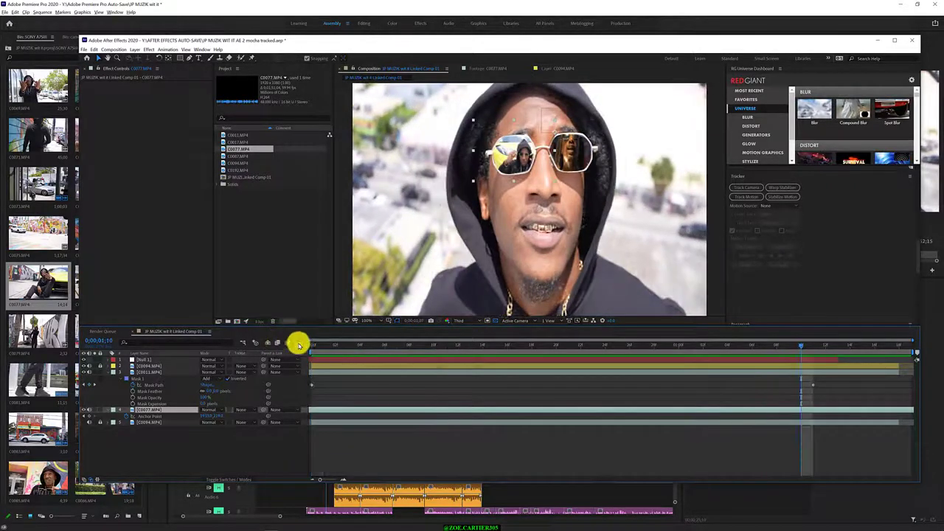
pyautogui.moveTo(362, 347)
pyautogui.mouseDown()
pyautogui.moveTo(768, 359)
pyautogui.moveTo(899, 391)
pyautogui.mouseUp()
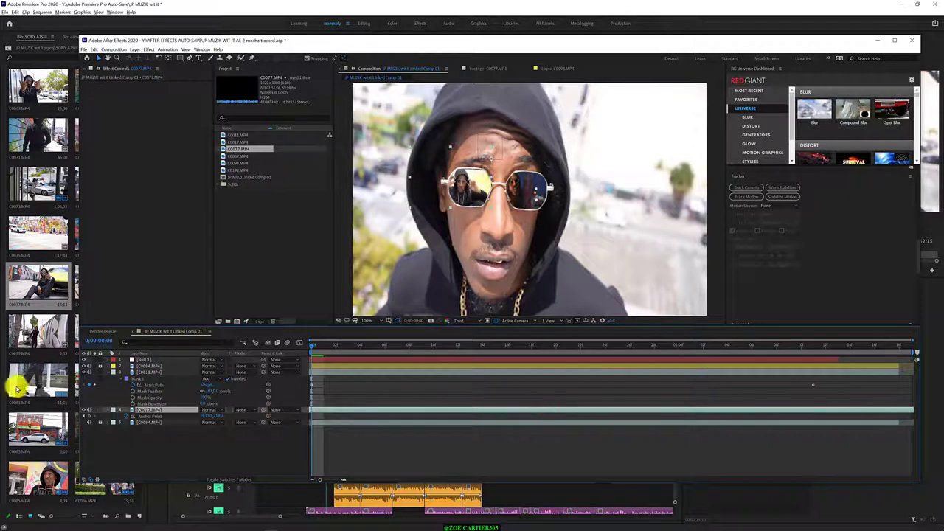
pyautogui.click(329, 344)
pyautogui.moveTo(301, 354)
pyautogui.mouseDown()
pyautogui.moveTo(692, 349)
pyautogui.moveTo(903, 369)
pyautogui.mouseUp()
pyautogui.click(94, 50)
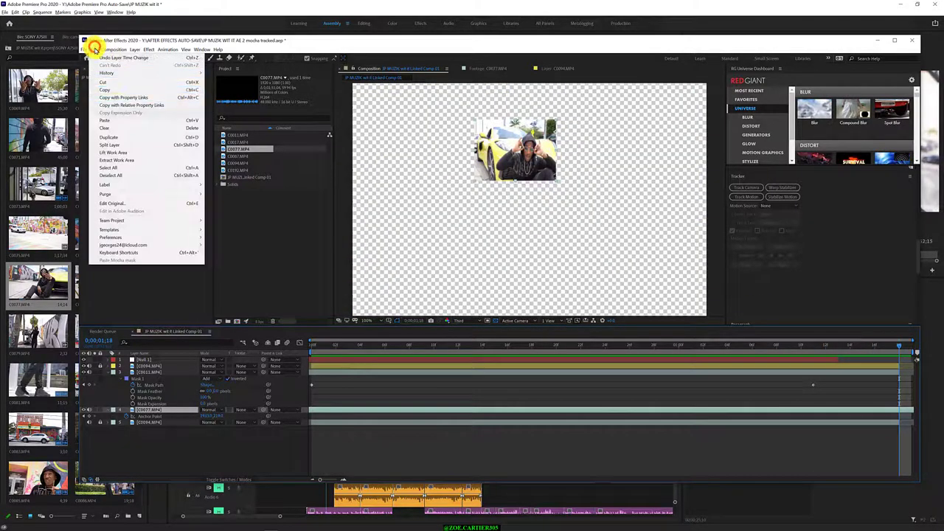
pyautogui.click(129, 146)
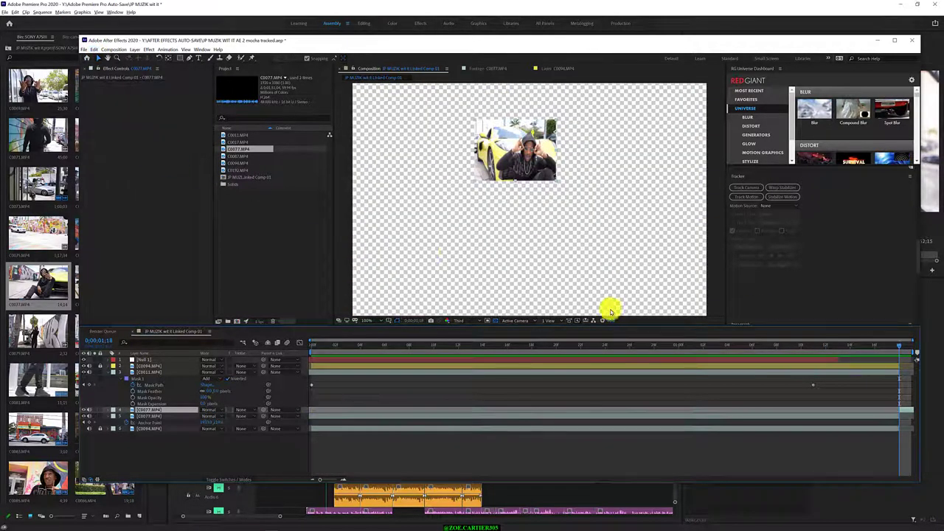
pyautogui.hotkey('ctrl', 'z')
pyautogui.moveTo(718, 352)
pyautogui.mouseDown()
pyautogui.moveTo(413, 370)
pyautogui.moveTo(854, 384)
pyautogui.moveTo(341, 371)
pyautogui.mouseUp()
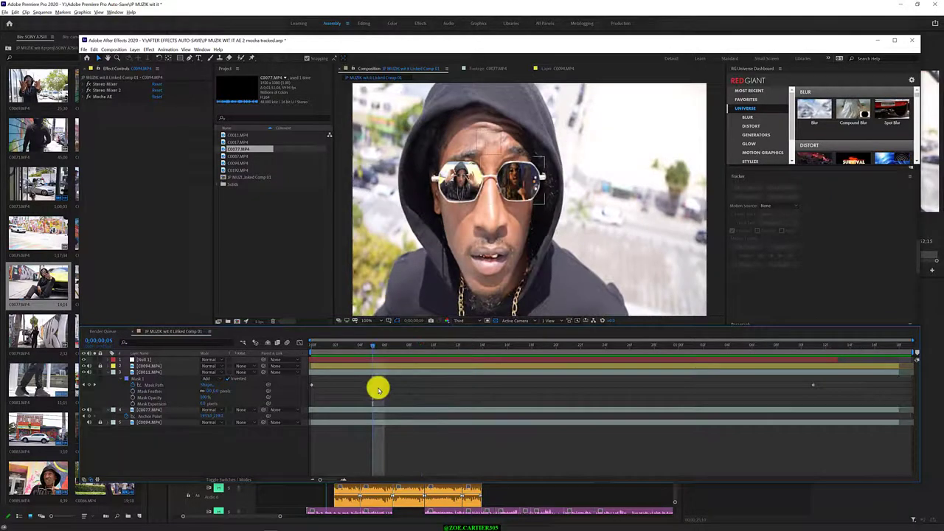
pyautogui.press('space')
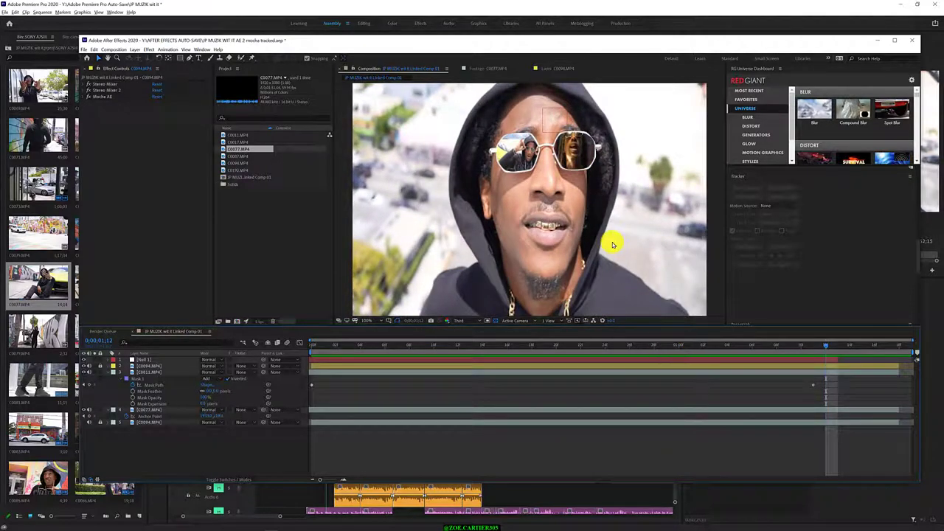
# Collapse the open layer properties, then select and expand layer 2, C0094
pyautogui.click(137, 443)
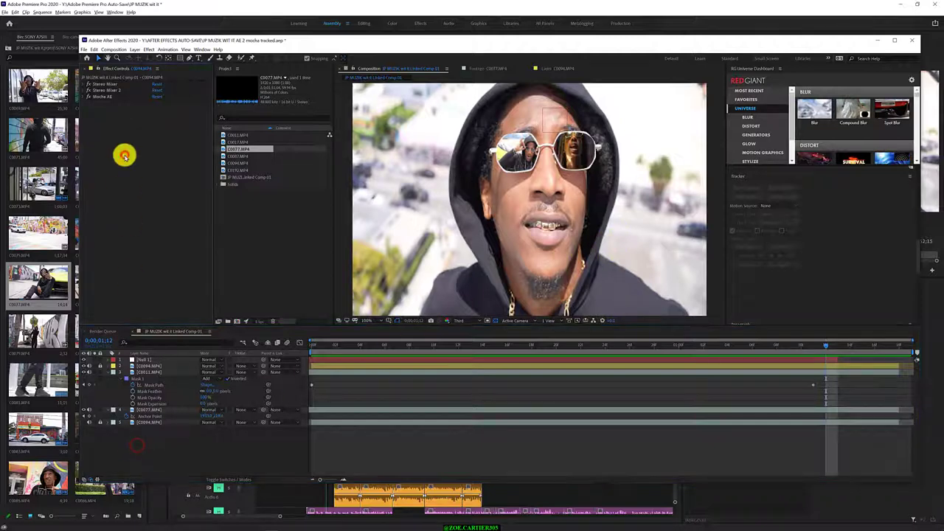
pyautogui.click(105, 372)
pyautogui.click(106, 378)
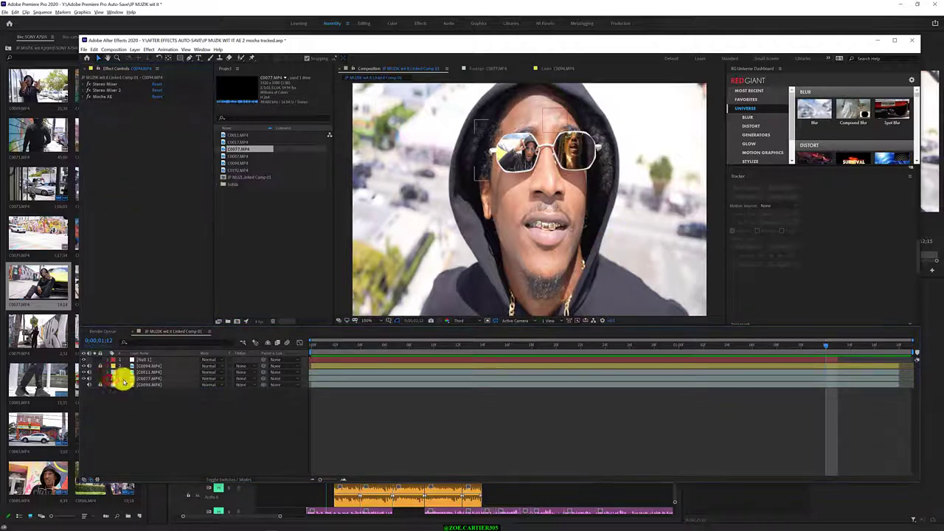
pyautogui.click(161, 379)
pyautogui.click(152, 365)
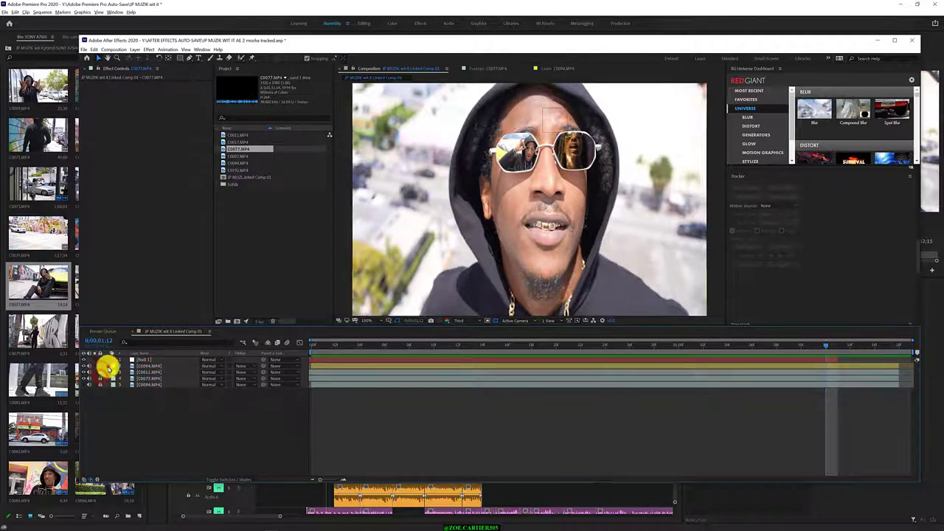
pyautogui.click(107, 366)
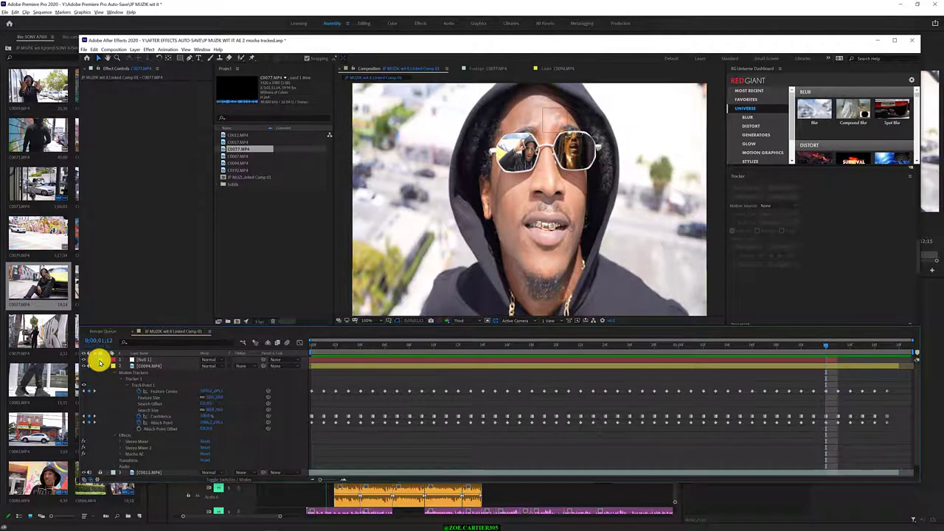
# Expand C0094's Mocha AE effect and set its matte shape
pyautogui.click(121, 453)
pyautogui.scroll(-3, 140, 443)
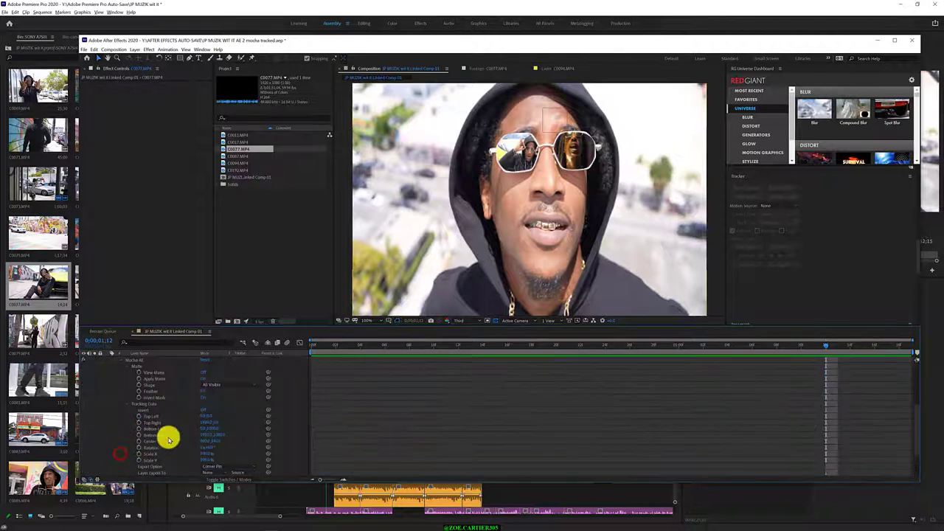
pyautogui.scroll(2, 169, 439)
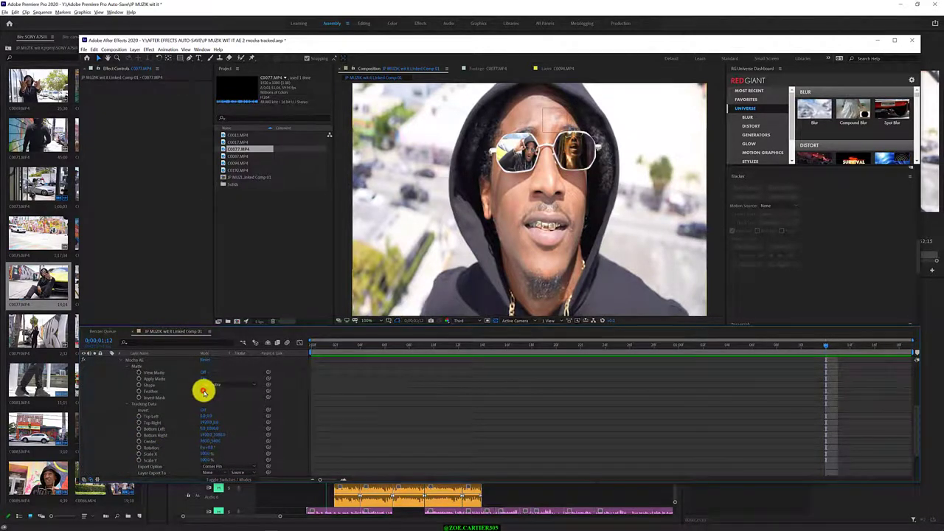
pyautogui.click(204, 391)
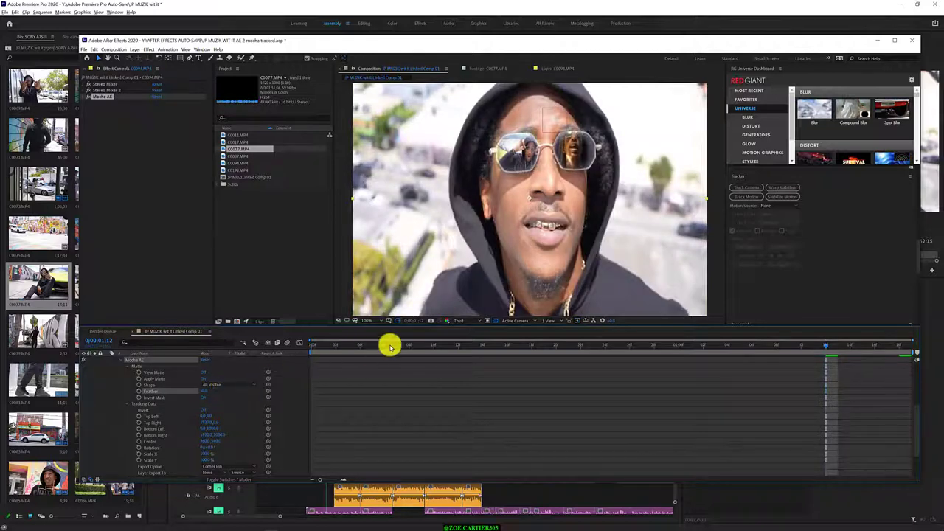
# Lower the Mocha AE mask feather around frame 9 and preview the tracked lens clips
pyautogui.click(308, 344)
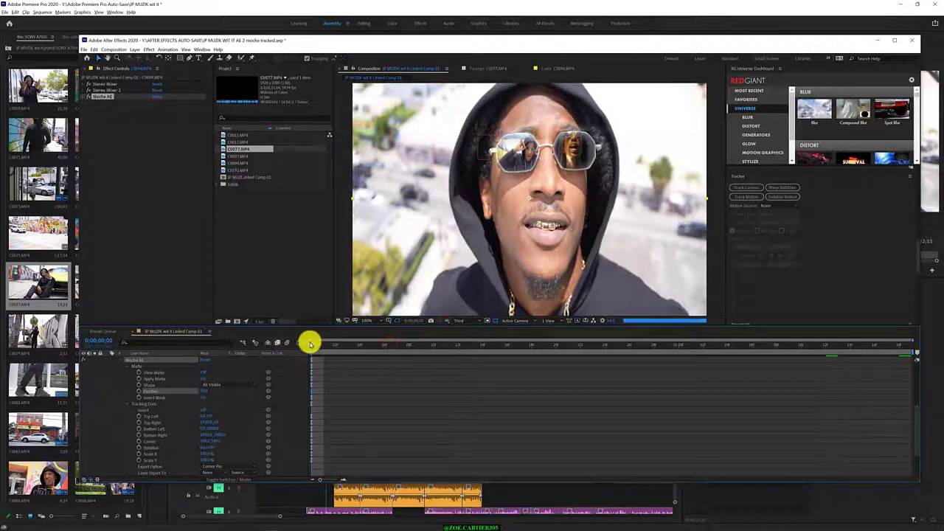
pyautogui.moveTo(314, 344); pyautogui.dragTo(416, 345)
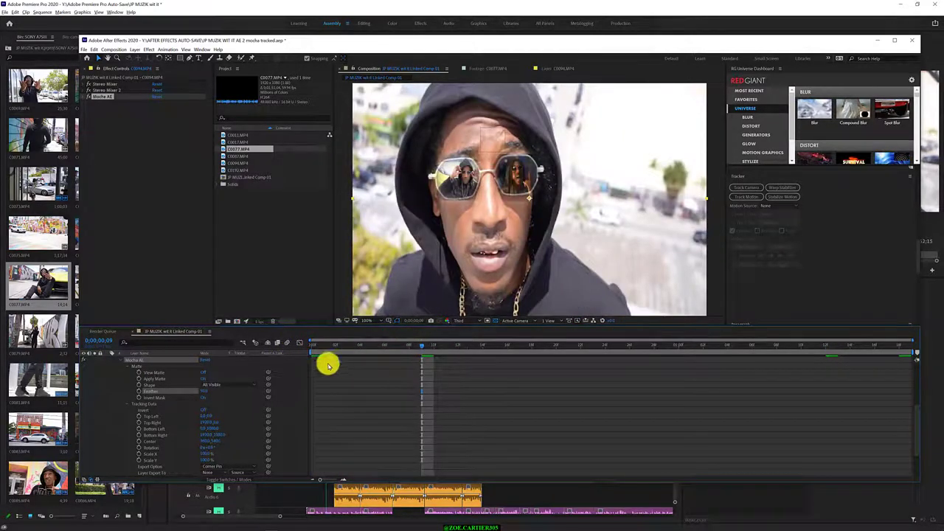
pyautogui.moveTo(204, 391); pyautogui.dragTo(191, 391)
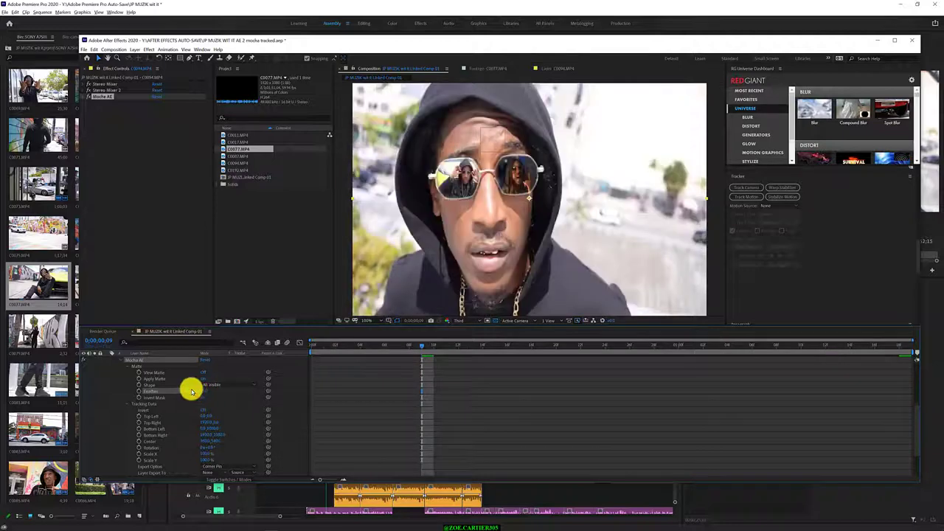
pyautogui.moveTo(432, 345); pyautogui.dragTo(472, 345)
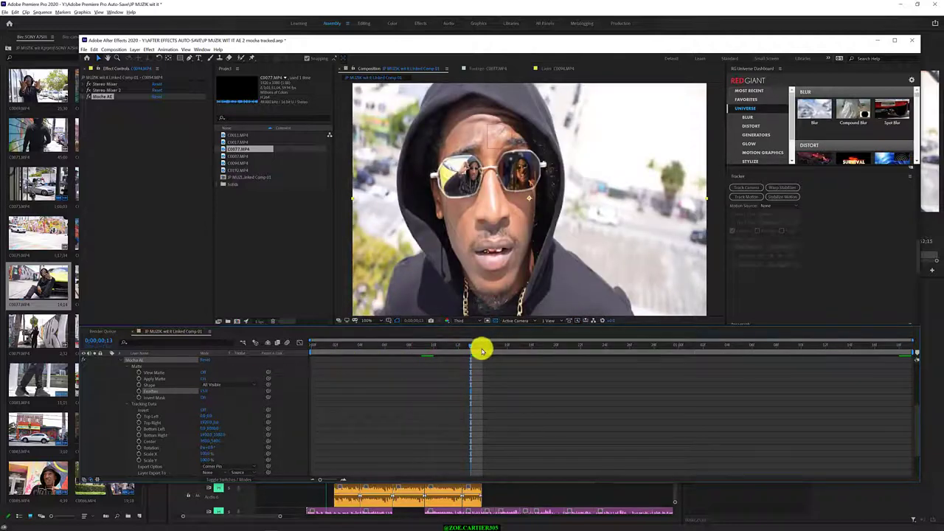
pyautogui.press('space')
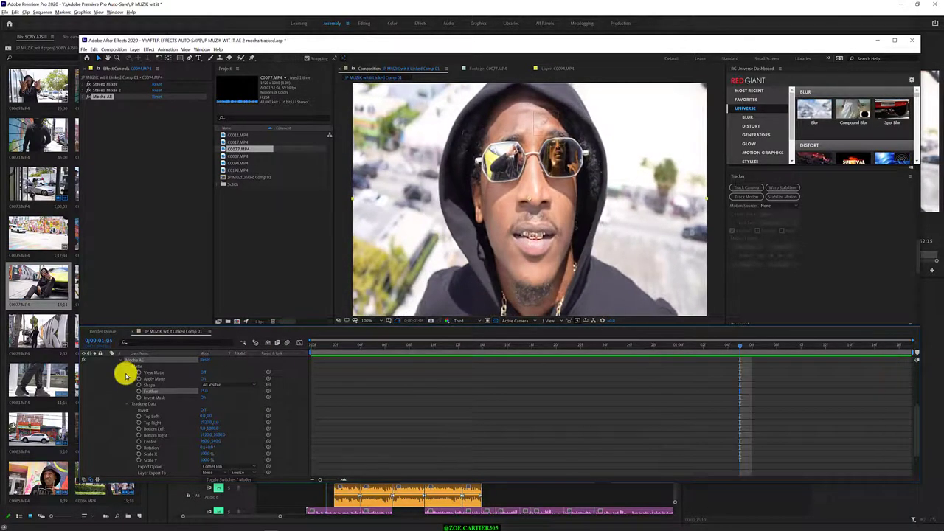
# Fold away the Tracking Data, Mocha AE, motion tracker and layer properties
pyautogui.click(127, 404)
pyautogui.click(120, 385)
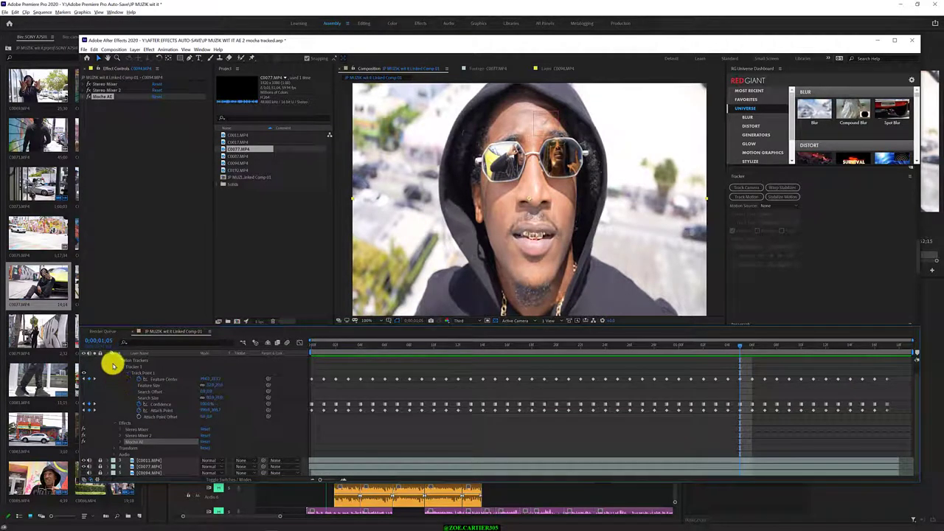
pyautogui.click(111, 364)
pyautogui.click(110, 366)
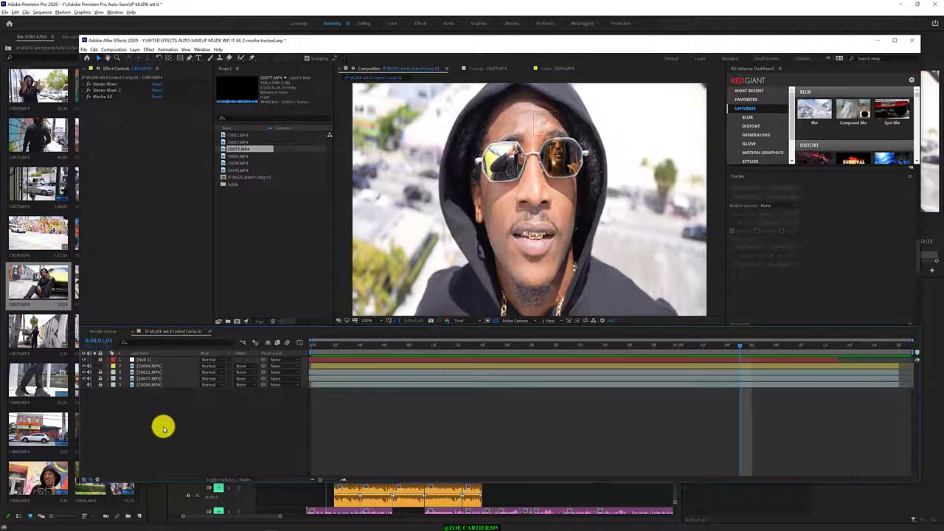
# Add a new black solid, Black Solid 1, and drag it third in the stack under C0094
pyautogui.rightClick(162, 426)
pyautogui.moveTo(178, 431)
pyautogui.click(292, 448)
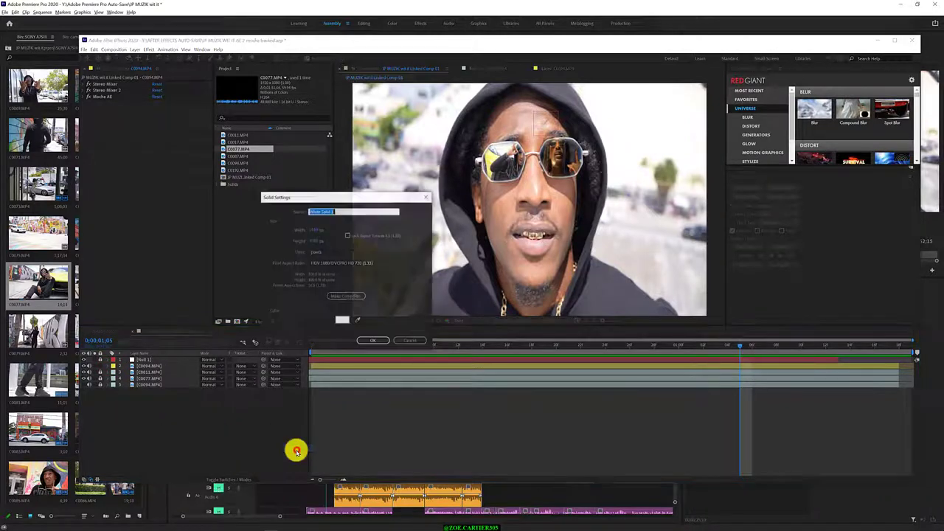
pyautogui.click(340, 322)
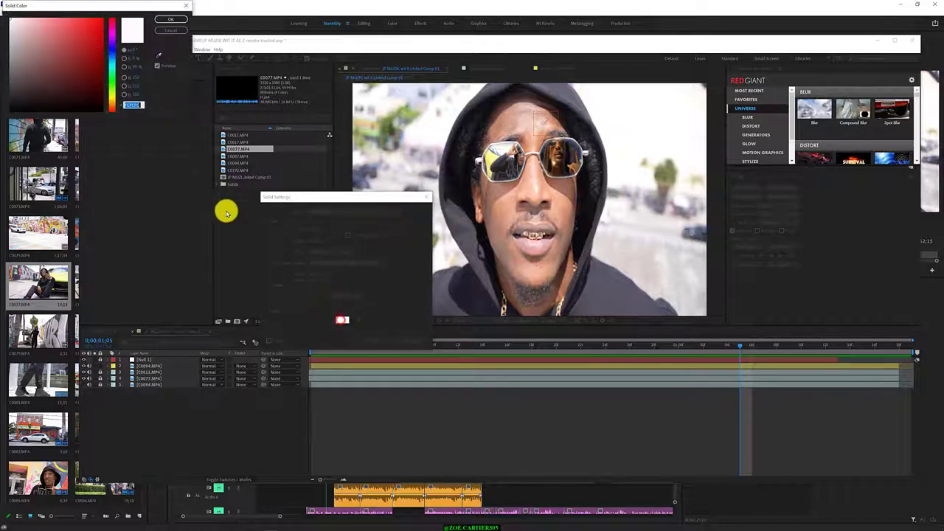
pyautogui.click(183, 25)
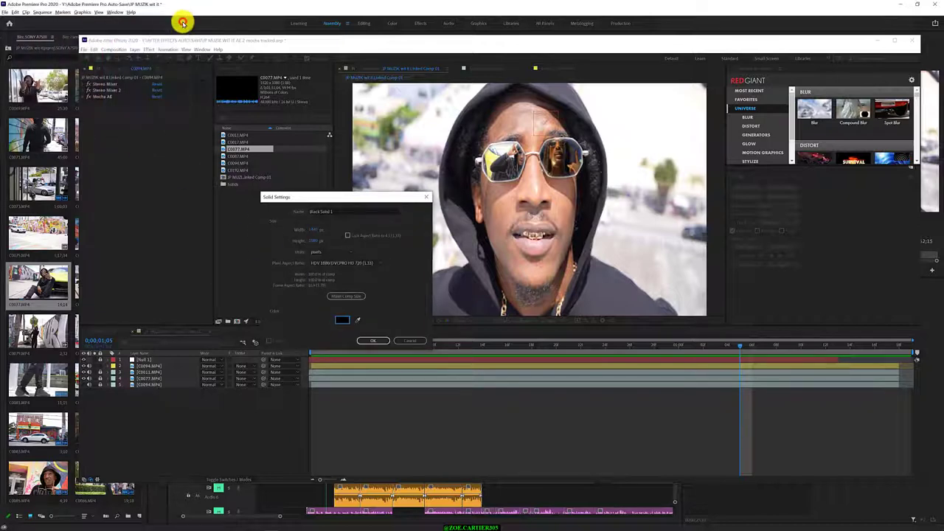
pyautogui.click(371, 334)
pyautogui.moveTo(164, 361); pyautogui.dragTo(161, 376)
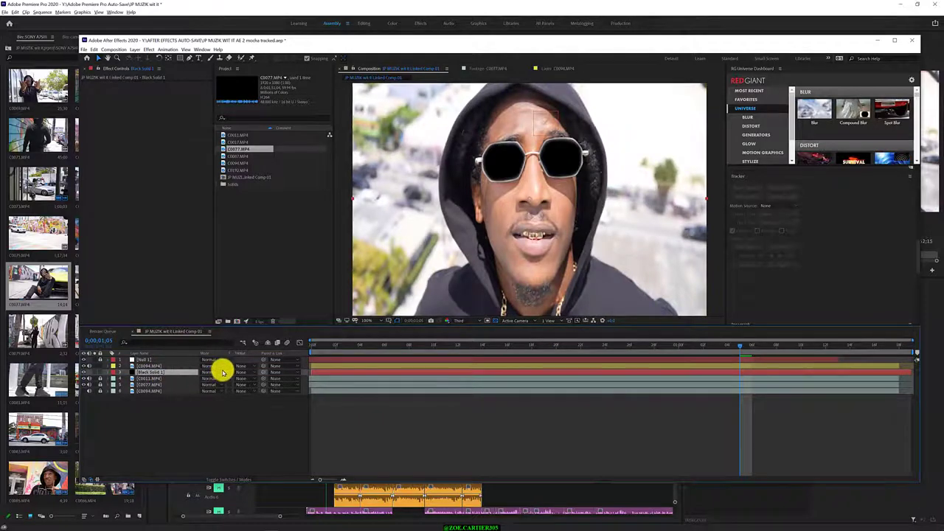
# Try the Hue, Saturation and Lighter Color blend modes on the black solid
pyautogui.click(216, 372)
pyautogui.click(240, 295)
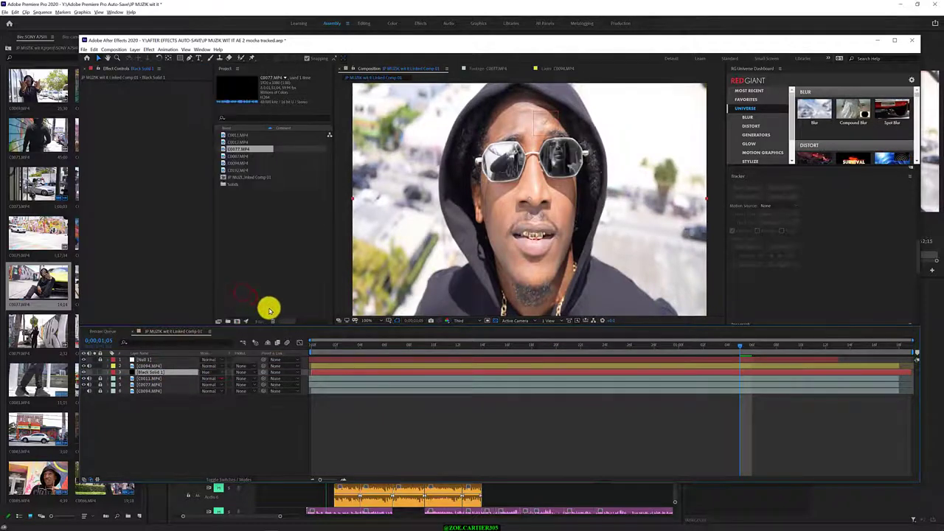
pyautogui.moveTo(337, 345); pyautogui.dragTo(500, 346)
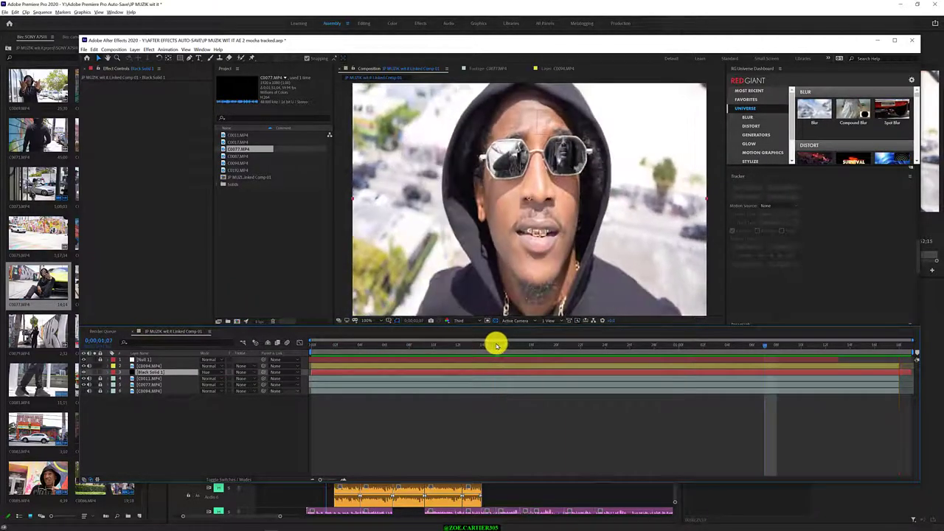
pyautogui.click(210, 372)
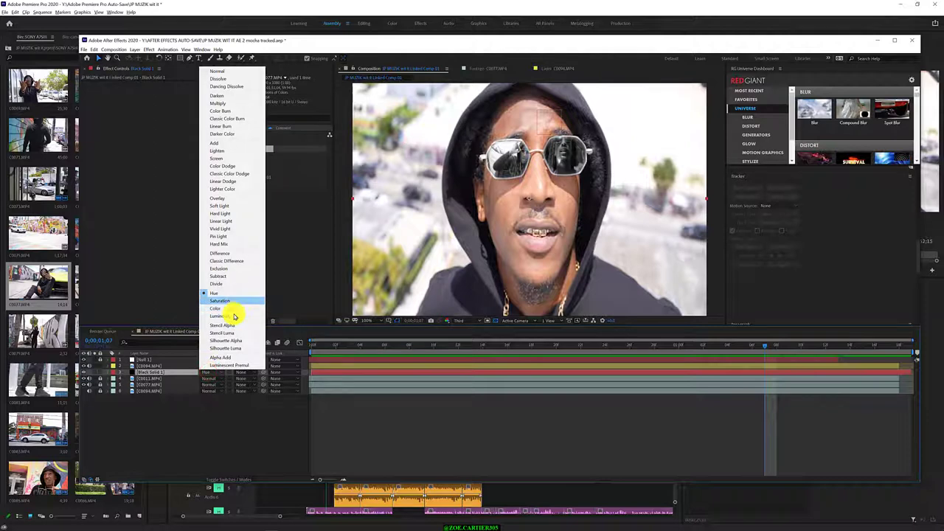
pyautogui.click(239, 304)
pyautogui.click(211, 371)
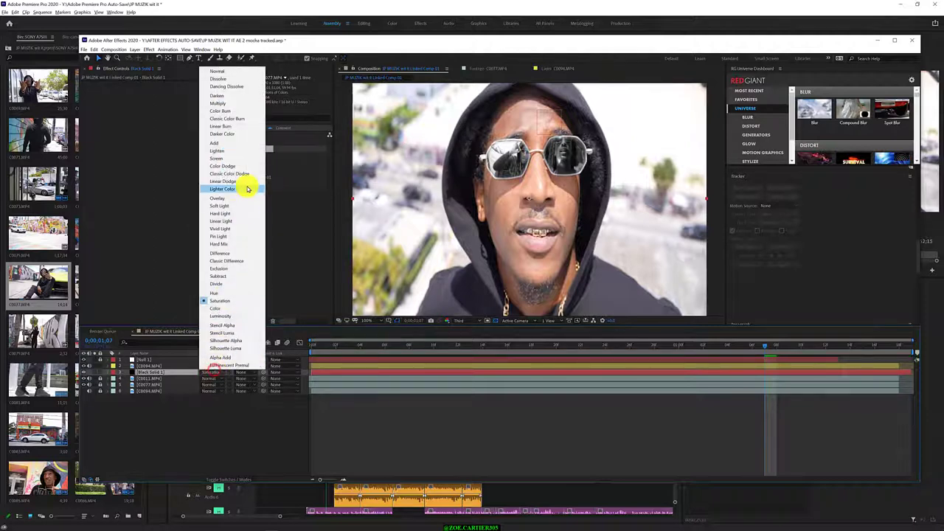
pyautogui.click(247, 188)
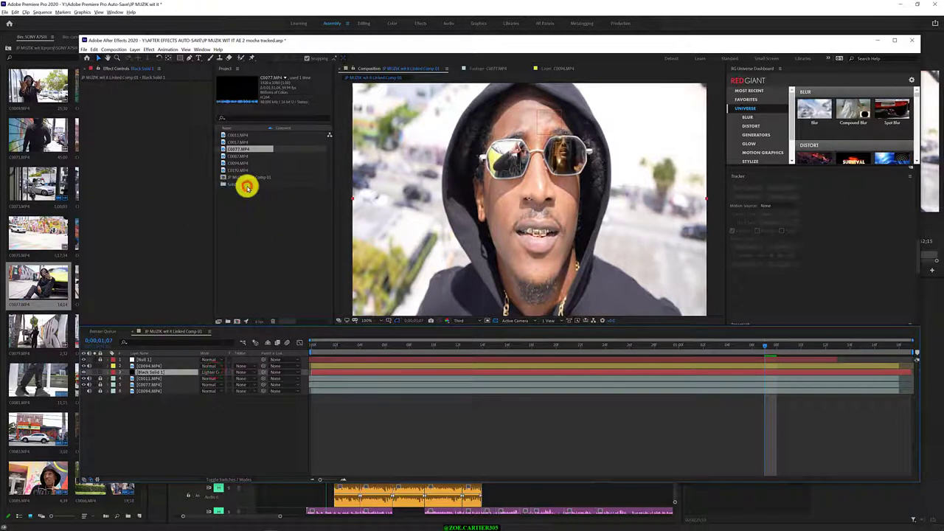
# Set the black solid to Darken blend mode and lower its opacity
pyautogui.click(213, 373)
pyautogui.click(238, 111)
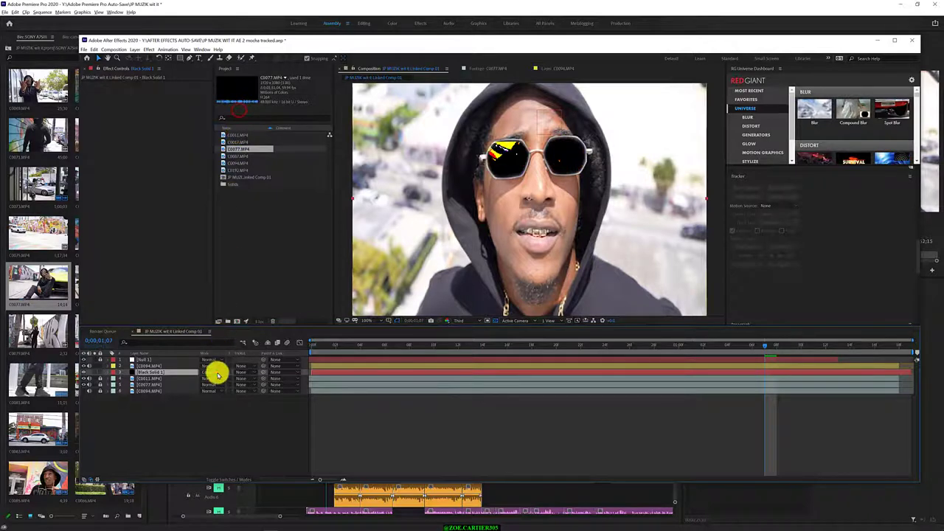
pyautogui.click(218, 374)
pyautogui.click(244, 94)
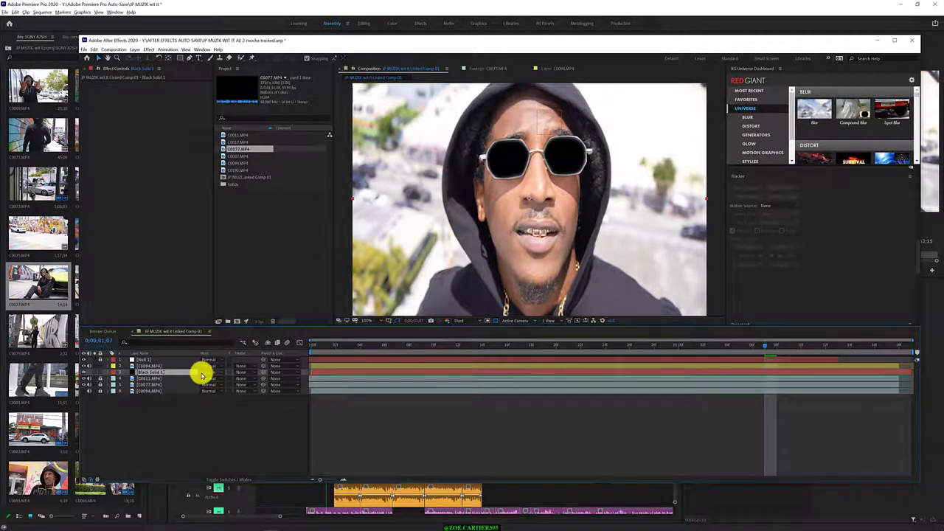
pyautogui.press('t')
pyautogui.moveTo(200, 382); pyautogui.dragTo(167, 376)
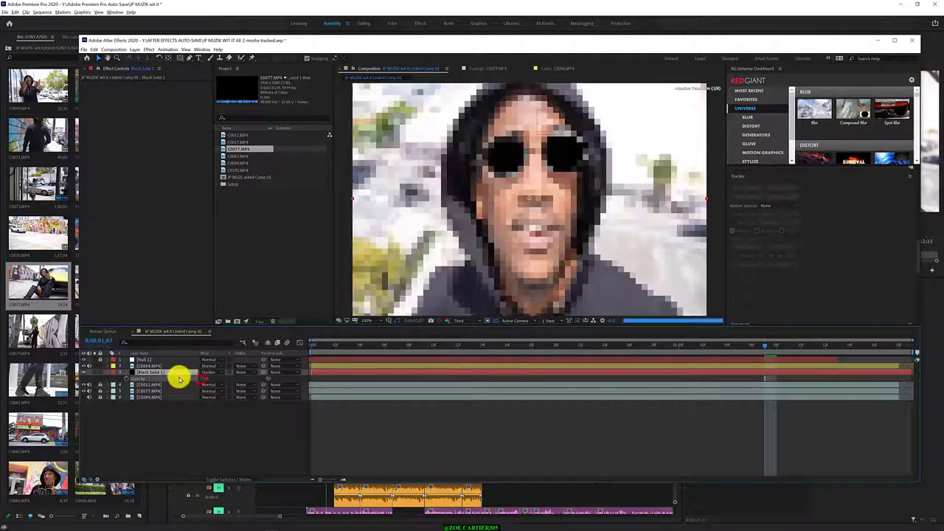
# Preview from the start while lowering Black Solid 1's opacity so the lens reflections show through
pyautogui.moveTo(335, 346); pyautogui.dragTo(312, 344)
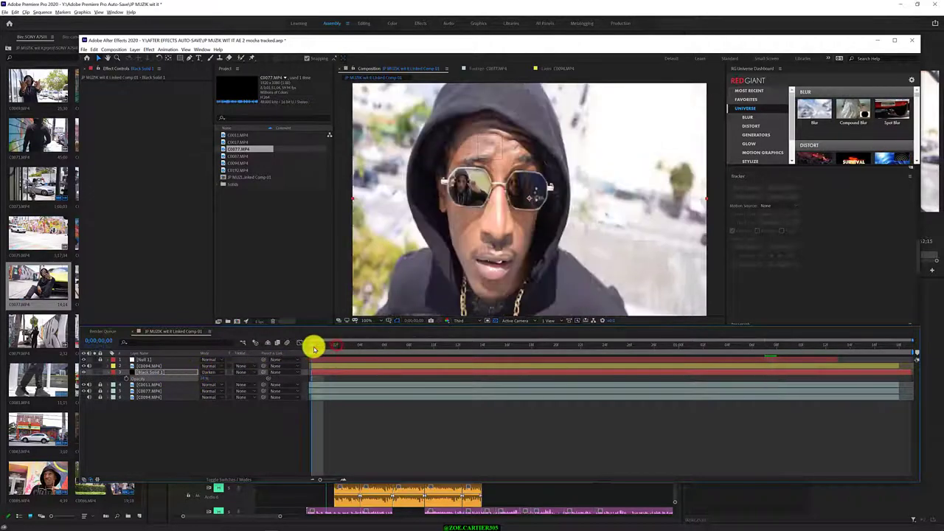
pyautogui.press('space')
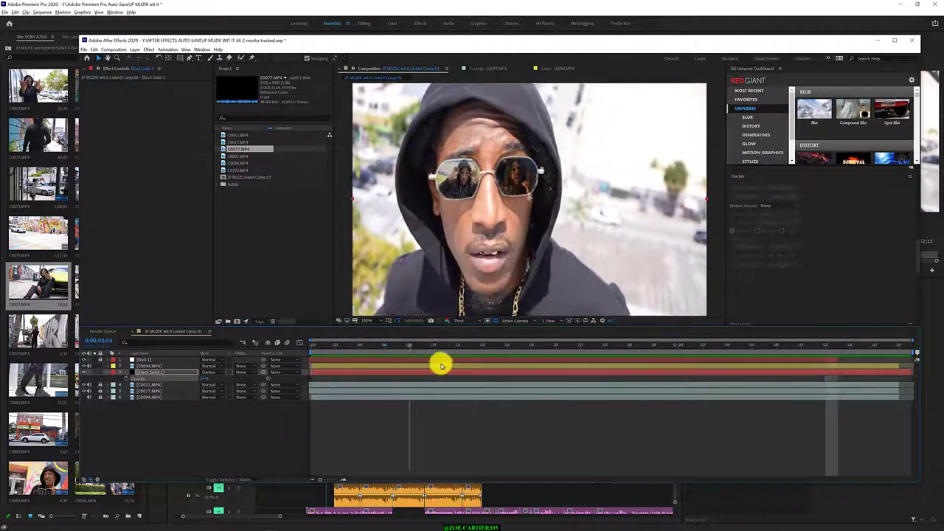
pyautogui.click(203, 380)
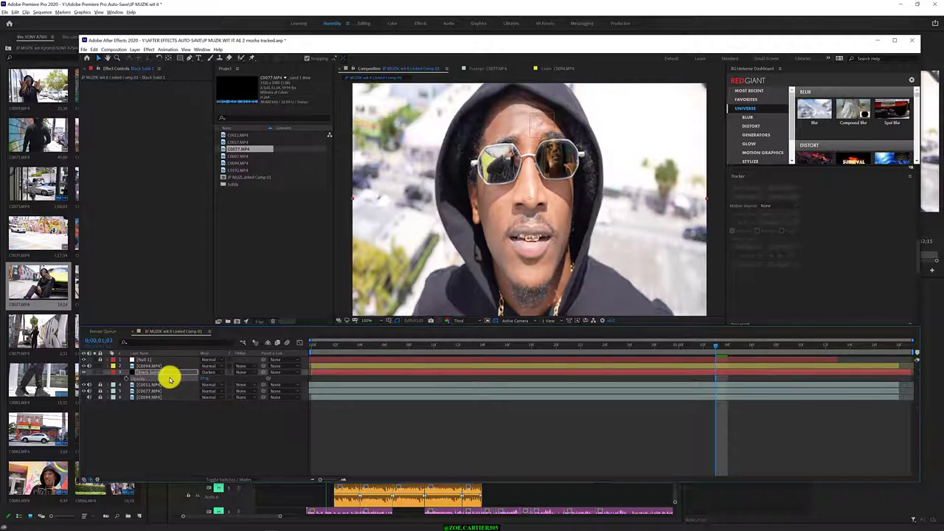
pyautogui.moveTo(314, 344)
pyautogui.mouseDown()
pyautogui.moveTo(579, 335)
pyautogui.moveTo(321, 384)
pyautogui.mouseUp()
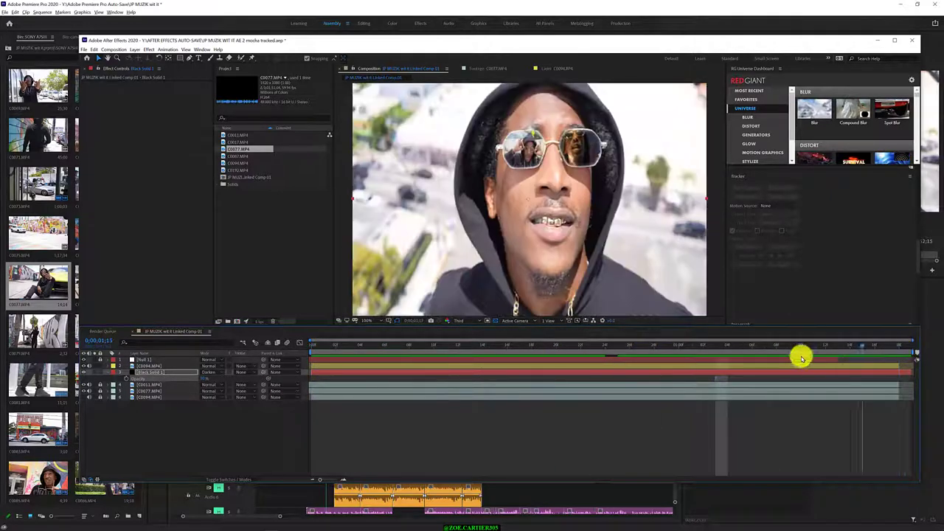
pyautogui.press('space')
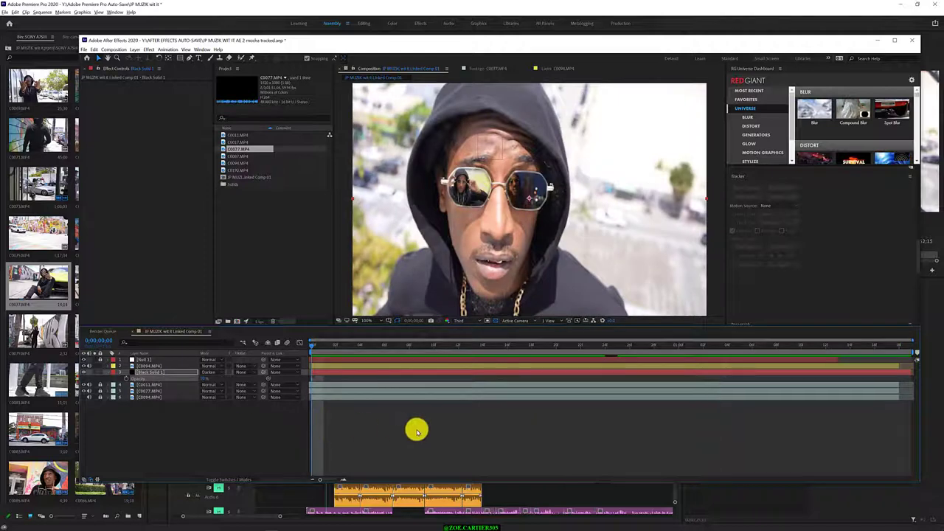
# Play back the darkened-lens effect with the viewer resolution switched from Third to Full
pyautogui.scroll(1, 402, 205)
pyautogui.scroll(-2, 404, 212)
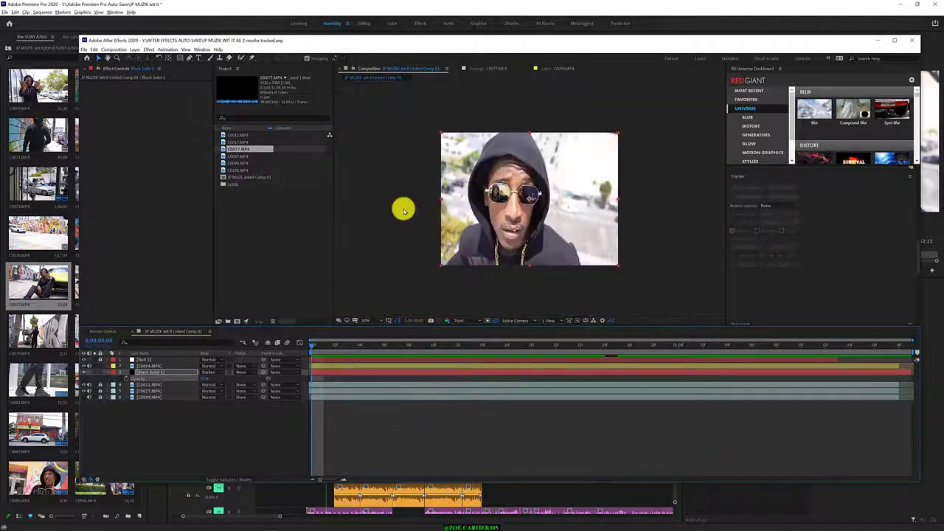
pyautogui.press('space')
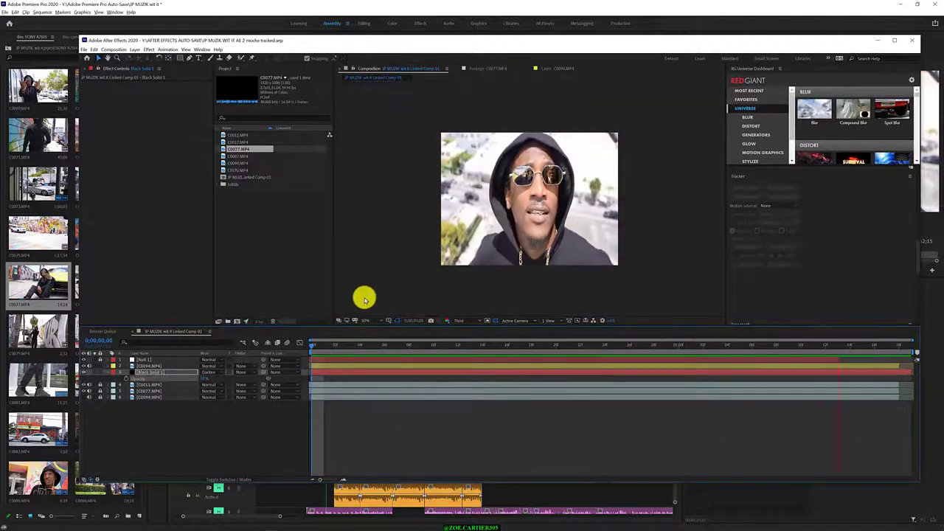
pyautogui.click(461, 321)
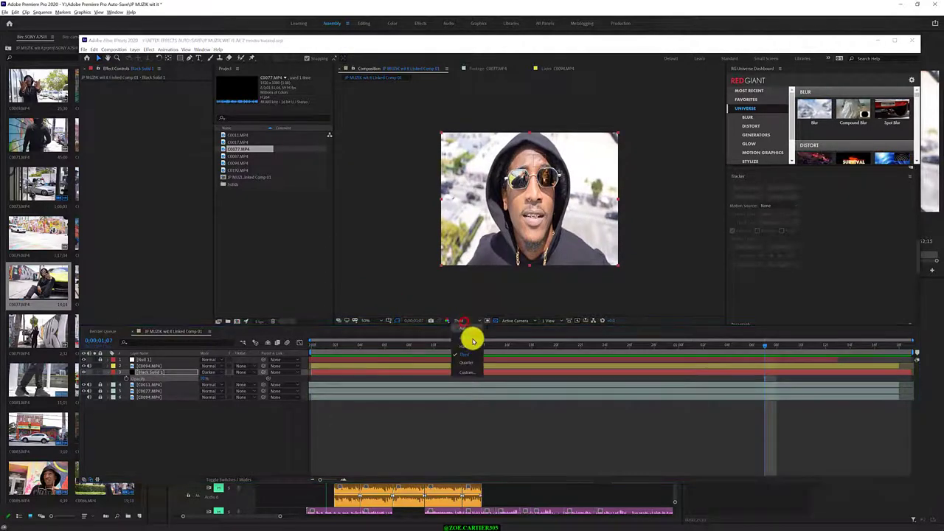
pyautogui.click(472, 330)
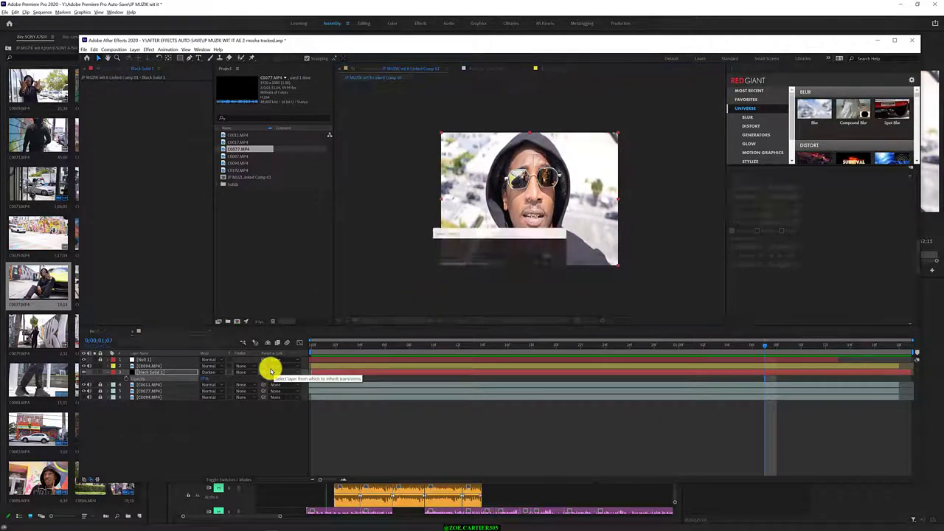
pyautogui.click(802, 304)
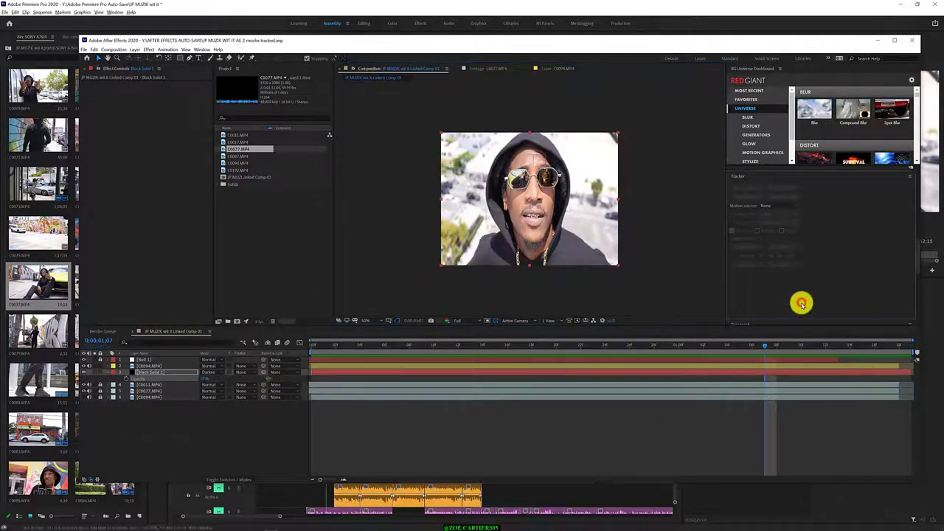